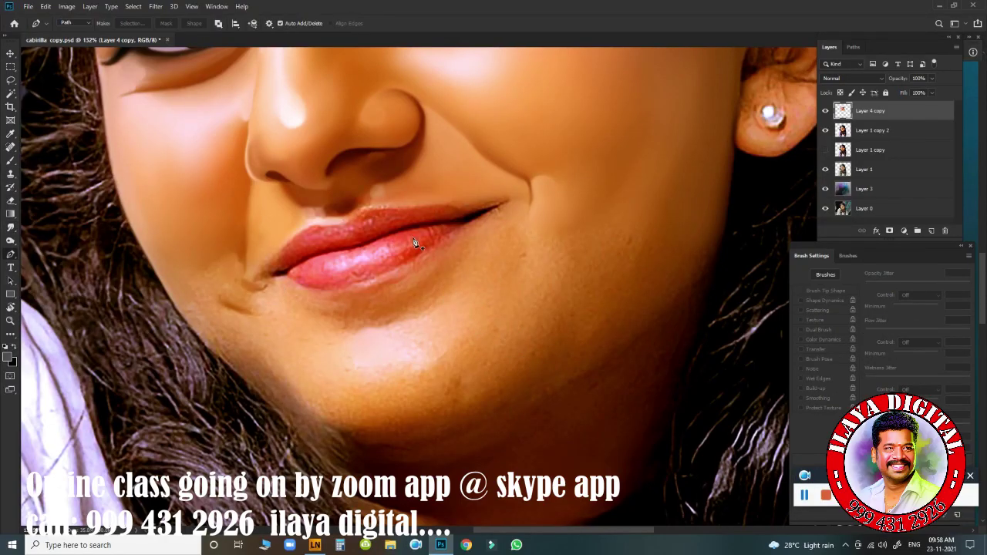
- Erase the dark patch beside the left lip corner on the top layer with the Eraser
{"action": "key", "text": "e"}
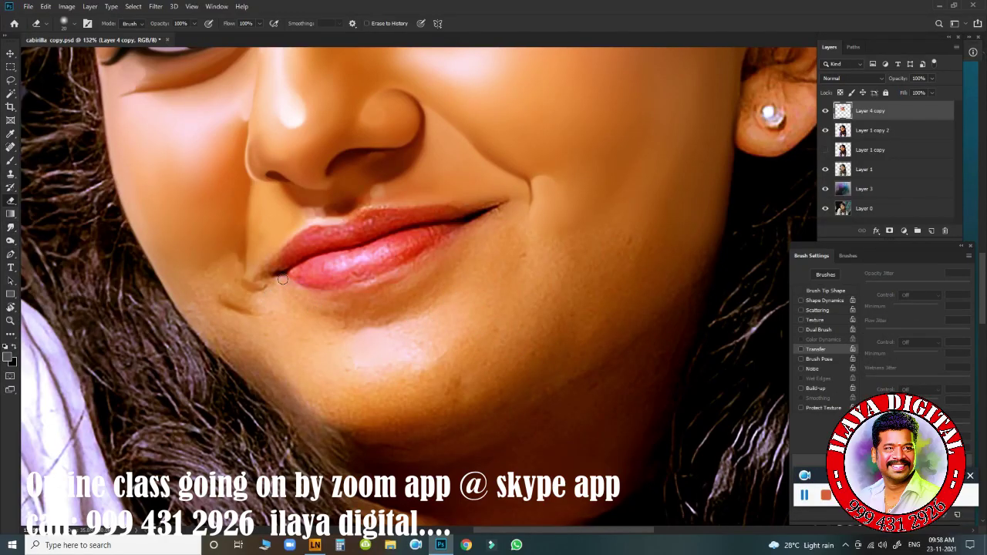
{"action": "mouse_move", "coordinate": [254, 272]}
{"action": "left_mouse_down"}
{"action": "mouse_move", "coordinate": [262, 260]}
{"action": "mouse_move", "coordinate": [250, 287]}
{"action": "mouse_move", "coordinate": [239, 266]}
{"action": "left_mouse_up"}
{"action": "mouse_move", "coordinate": [283, 292]}
{"action": "left_mouse_down"}
{"action": "mouse_move", "coordinate": [291, 282]}
{"action": "mouse_move", "coordinate": [280, 282]}
{"action": "left_mouse_up"}
- With the Pen tool, zoom in on the lips and start a path at the right lip corner
{"action": "key", "text": "p"}
{"action": "key", "text": "ctrl+0"}
{"action": "left_click", "coordinate": [305, 291]}
{"action": "mouse_move", "coordinate": [305, 291]}
{"action": "left_mouse_down"}
{"action": "mouse_move", "coordinate": [287, 297]}
{"action": "mouse_move", "coordinate": [347, 300]}
{"action": "mouse_move", "coordinate": [245, 265]}
{"action": "mouse_move", "coordinate": [298, 260]}
{"action": "mouse_move", "coordinate": [305, 271]}
{"action": "left_mouse_up"}
{"action": "left_click", "coordinate": [702, 127]}
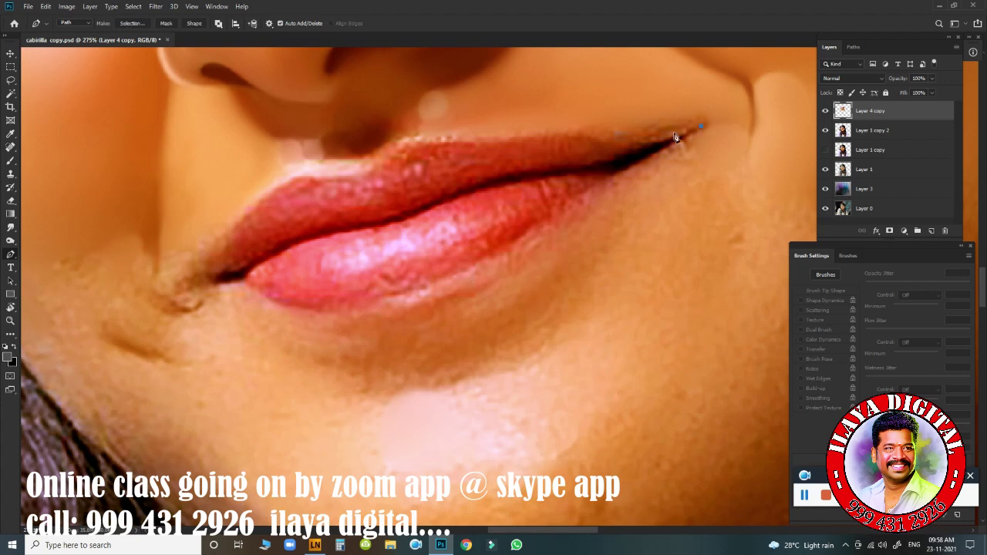
{"action": "left_click_drag", "start_coordinate": [402, 144], "coordinate": [374, 148]}
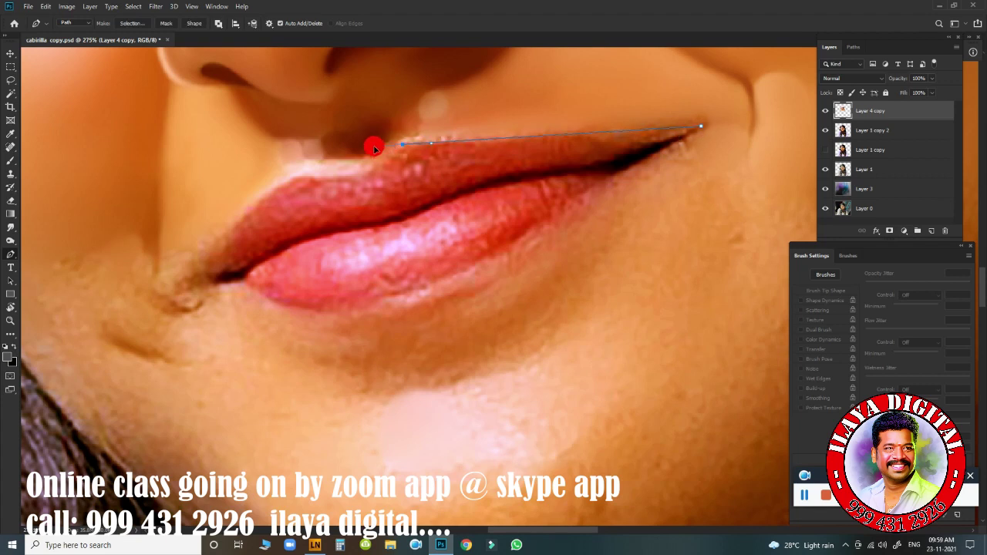
- Trace the path over the upper lip's peak down to the left lip corner
{"action": "left_click_drag", "start_coordinate": [362, 177], "coordinate": [346, 200]}
{"action": "left_click_drag", "start_coordinate": [294, 179], "coordinate": [283, 190]}
{"action": "mouse_move", "coordinate": [219, 245]}
{"action": "left_mouse_down"}
{"action": "mouse_move", "coordinate": [194, 269]}
{"action": "mouse_move", "coordinate": [196, 285]}
{"action": "left_mouse_up"}
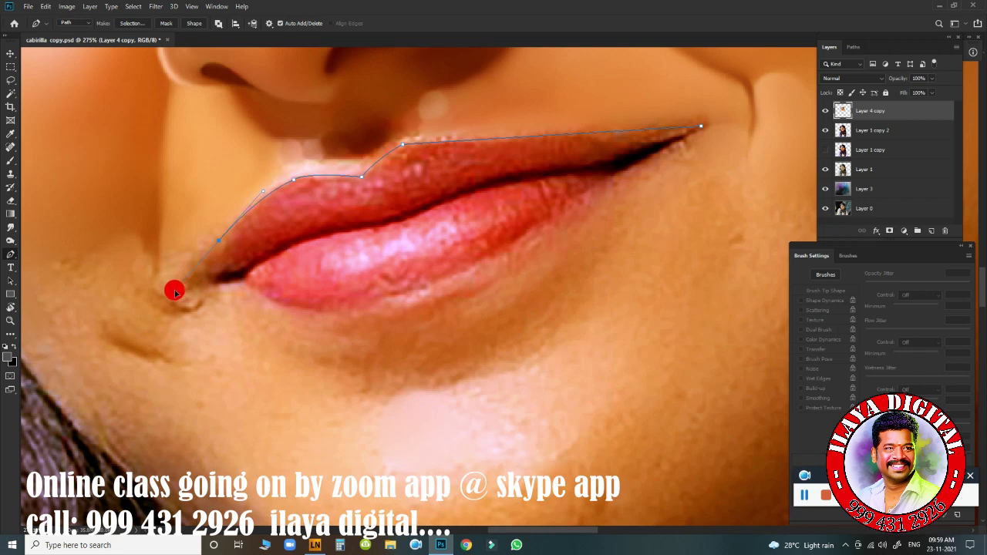
{"action": "left_click", "coordinate": [219, 241]}
- Close the path along the lower lip and load it as a selection
{"action": "left_click_drag", "start_coordinate": [514, 246], "coordinate": [708, 120]}
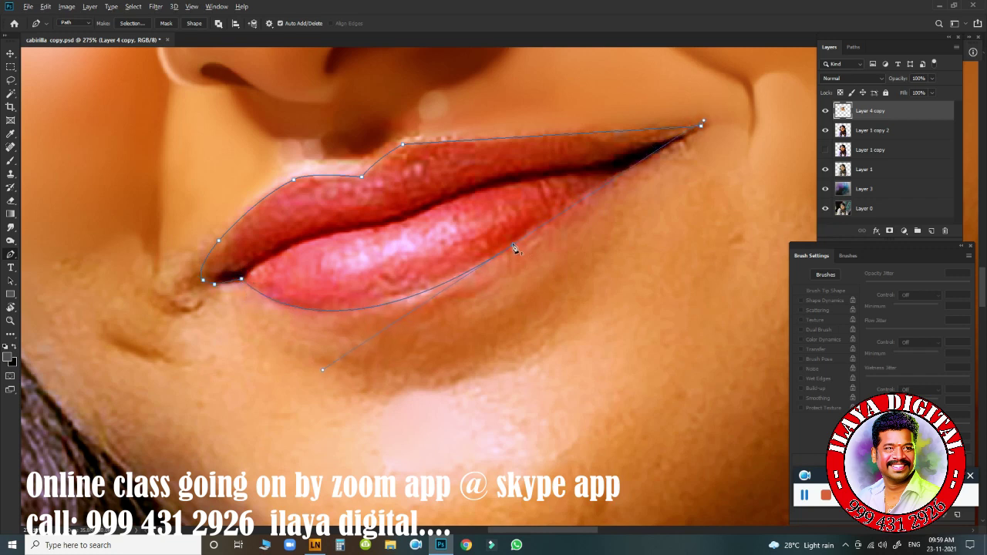
{"action": "left_click_drag", "start_coordinate": [693, 138], "coordinate": [750, 109]}
{"action": "key", "text": "ctrl+Return"}
{"action": "scroll", "coordinate": [583, 260], "scroll_direction": "down", "scroll_amount": 3}
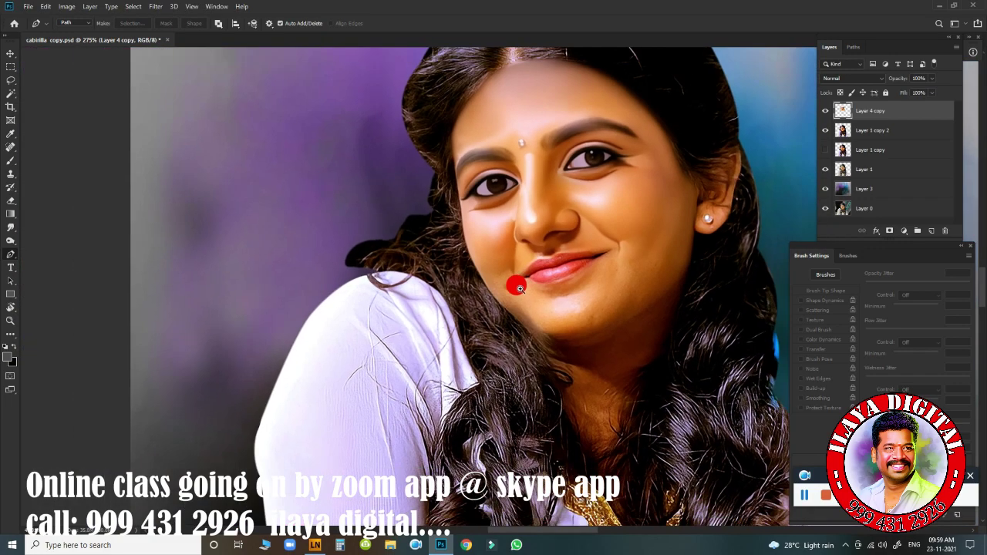
{"action": "scroll", "coordinate": [569, 304], "scroll_direction": "up", "scroll_amount": 2}
{"action": "scroll", "coordinate": [561, 307], "scroll_direction": "up", "scroll_amount": 2}
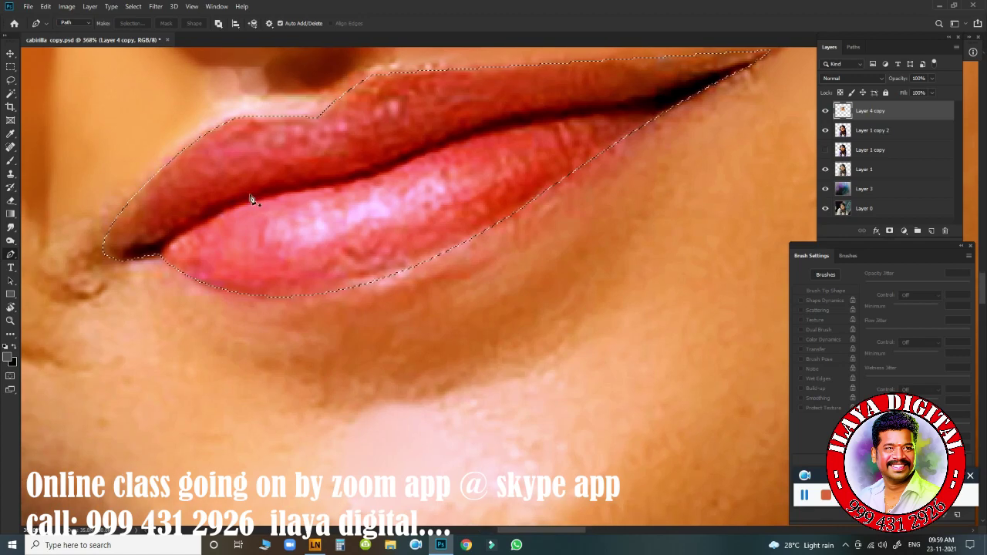
- Feather the lip selection by 2 px and switch to the Mixer Brush
{"action": "key", "text": "shift+F6"}
{"action": "scroll", "coordinate": [370, 394], "scroll_direction": "up", "scroll_amount": 2}
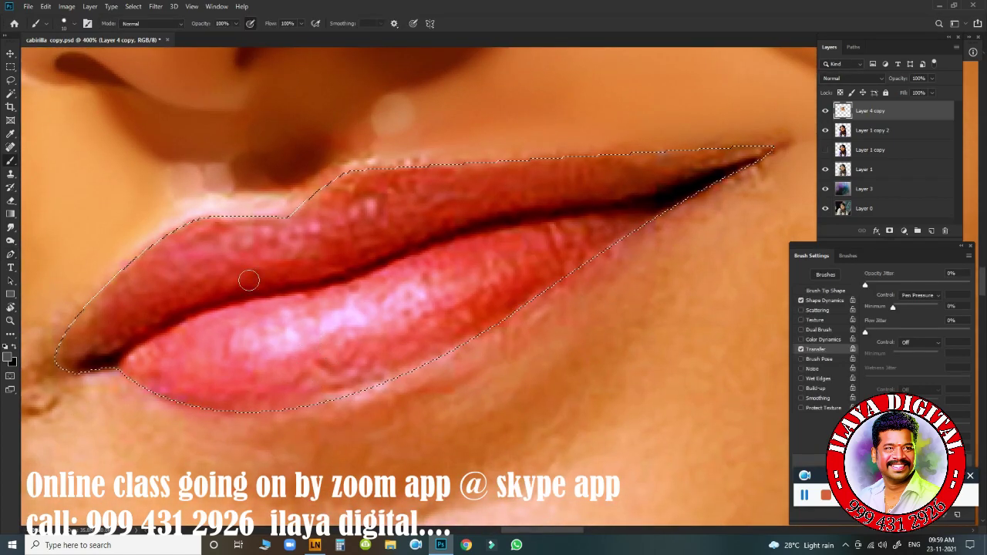
{"action": "left_click", "coordinate": [10, 161]}
{"action": "key", "text": "shift+b"}
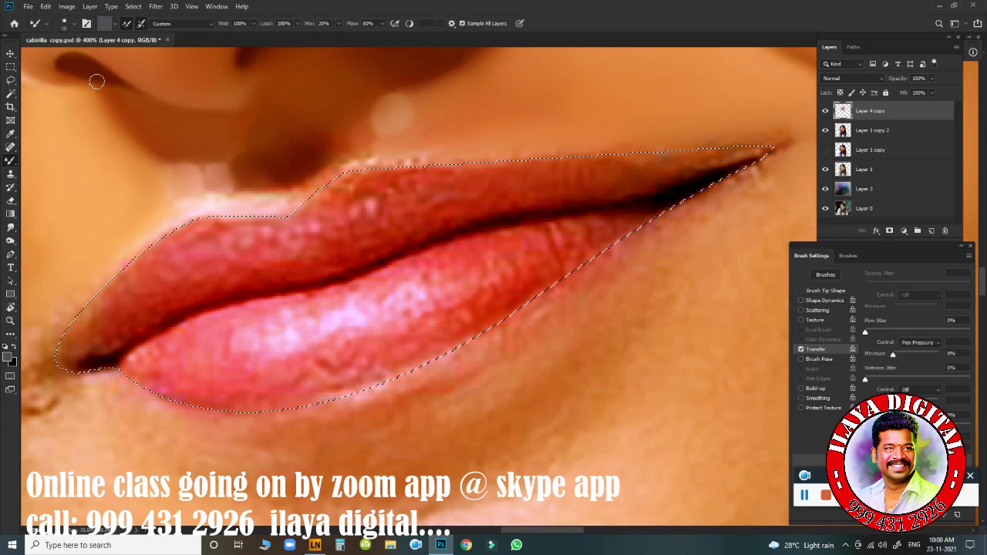
- Blend the lower lip smooth, spreading pink highlights across it
{"action": "mouse_move", "coordinate": [241, 331]}
{"action": "left_mouse_down"}
{"action": "mouse_move", "coordinate": [307, 328]}
{"action": "mouse_move", "coordinate": [422, 288]}
{"action": "left_mouse_up"}
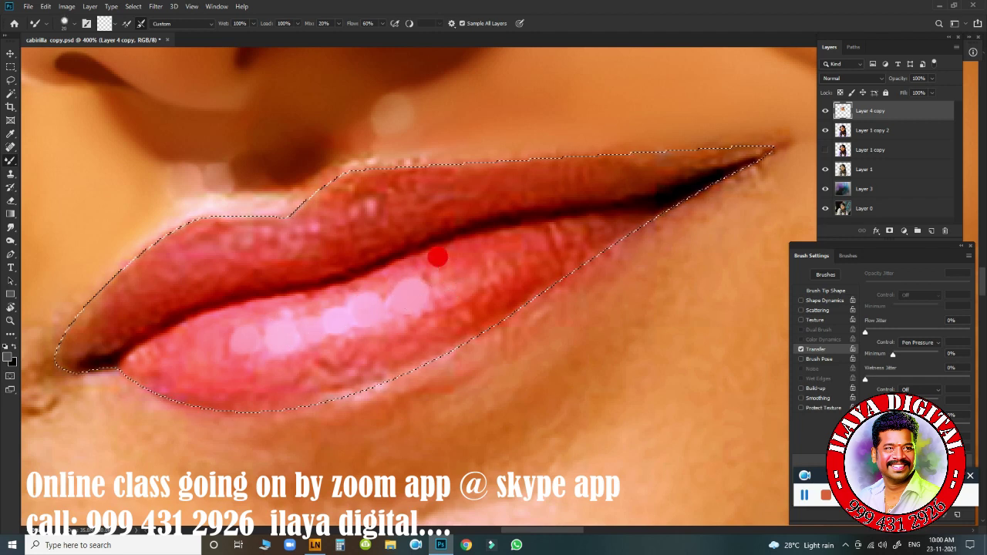
{"action": "left_click_drag", "start_coordinate": [437, 255], "coordinate": [457, 274]}
{"action": "left_click_drag", "start_coordinate": [532, 231], "coordinate": [562, 221]}
{"action": "left_click_drag", "start_coordinate": [208, 340], "coordinate": [185, 351]}
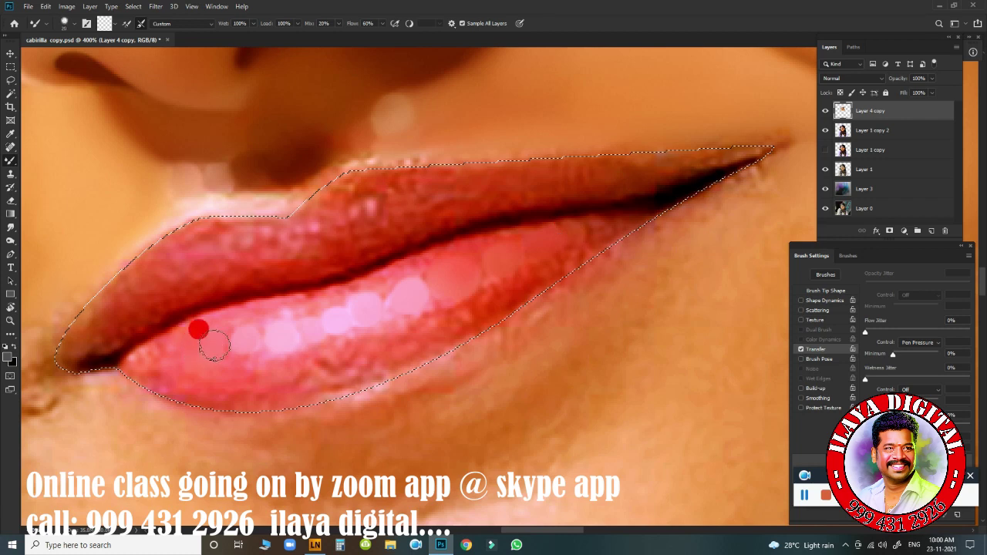
{"action": "left_click", "coordinate": [320, 347]}
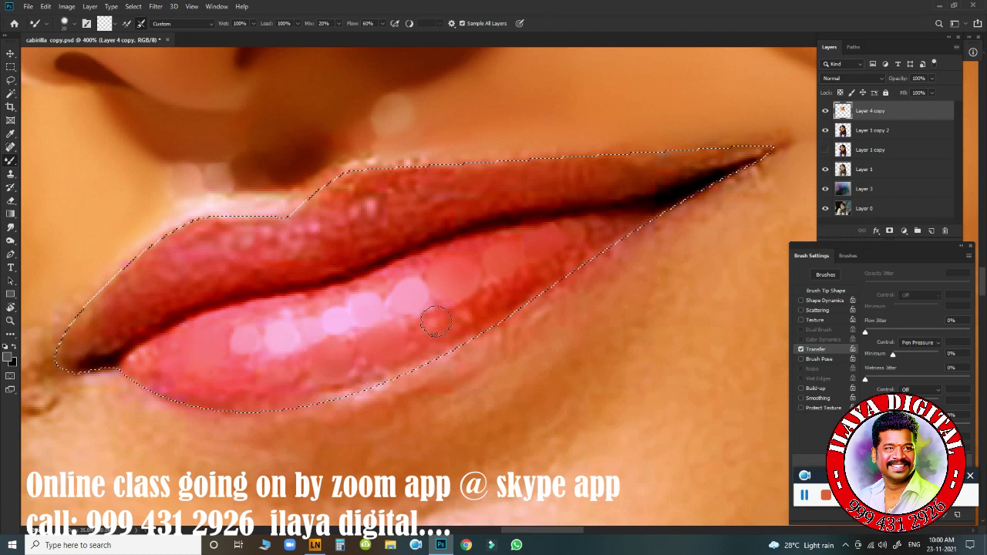
{"action": "left_click_drag", "start_coordinate": [461, 295], "coordinate": [474, 306]}
{"action": "left_click", "coordinate": [512, 269]}
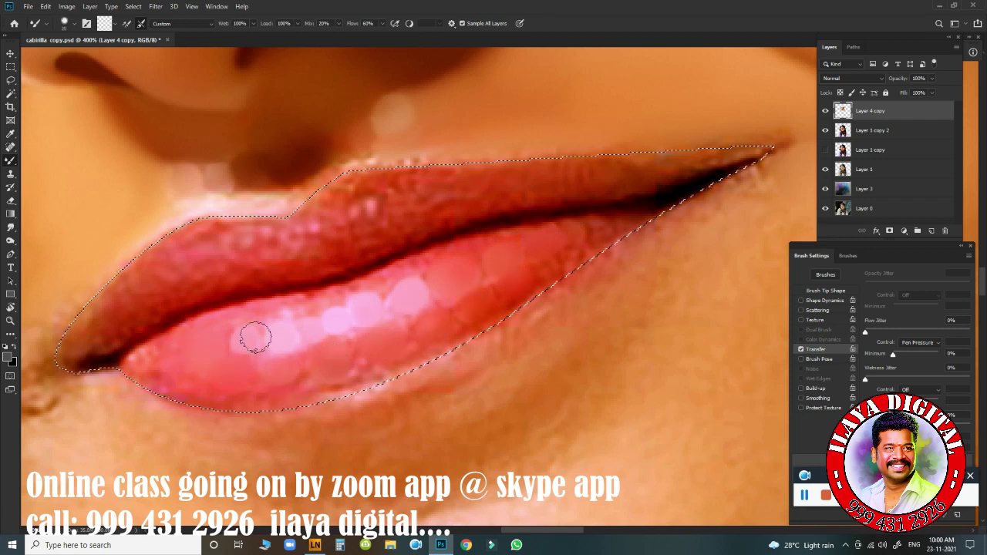
- Blend soft pink along the upper lip and smooth the line between the lips
{"action": "left_click_drag", "start_coordinate": [242, 236], "coordinate": [489, 192]}
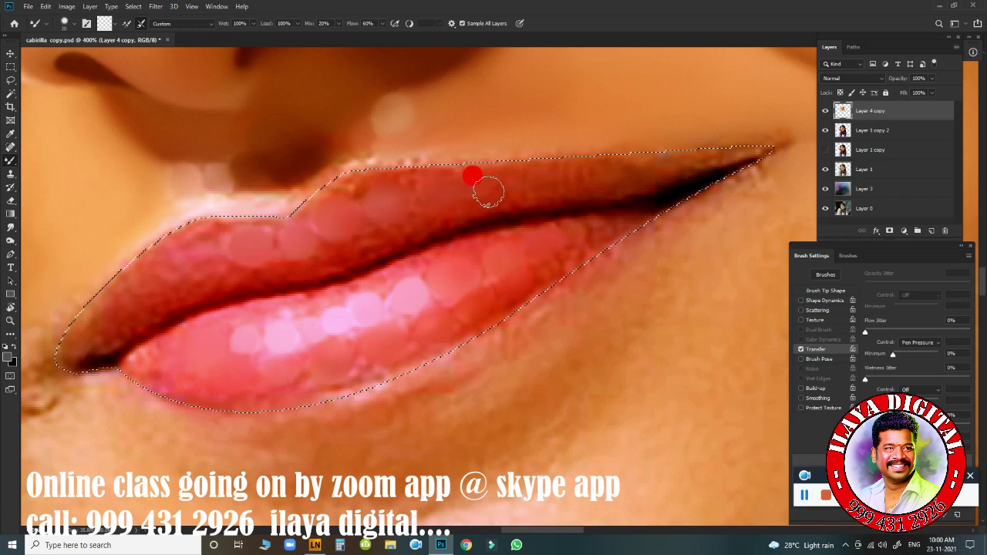
{"action": "left_click", "coordinate": [197, 268]}
{"action": "left_click_drag", "start_coordinate": [196, 268], "coordinate": [188, 254]}
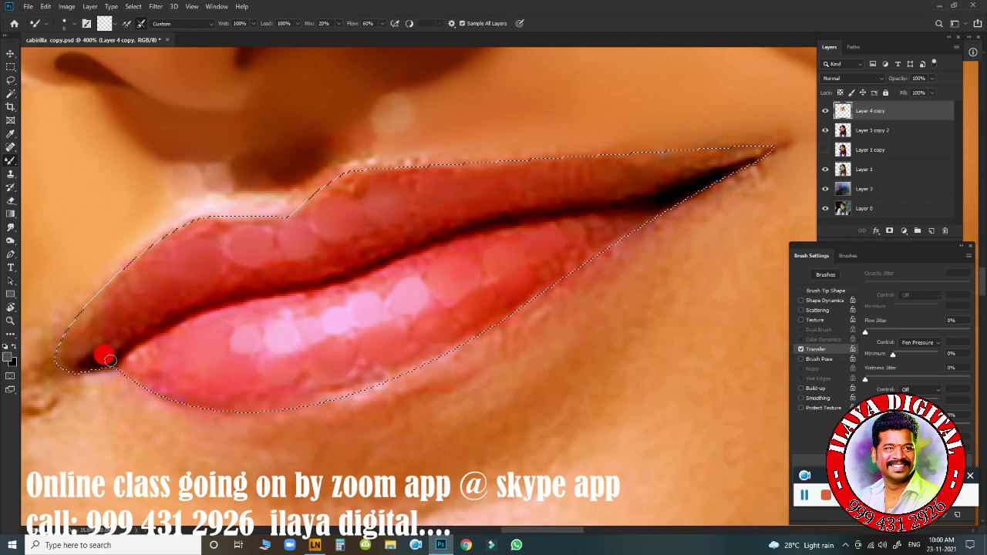
{"action": "left_click_drag", "start_coordinate": [111, 360], "coordinate": [155, 337]}
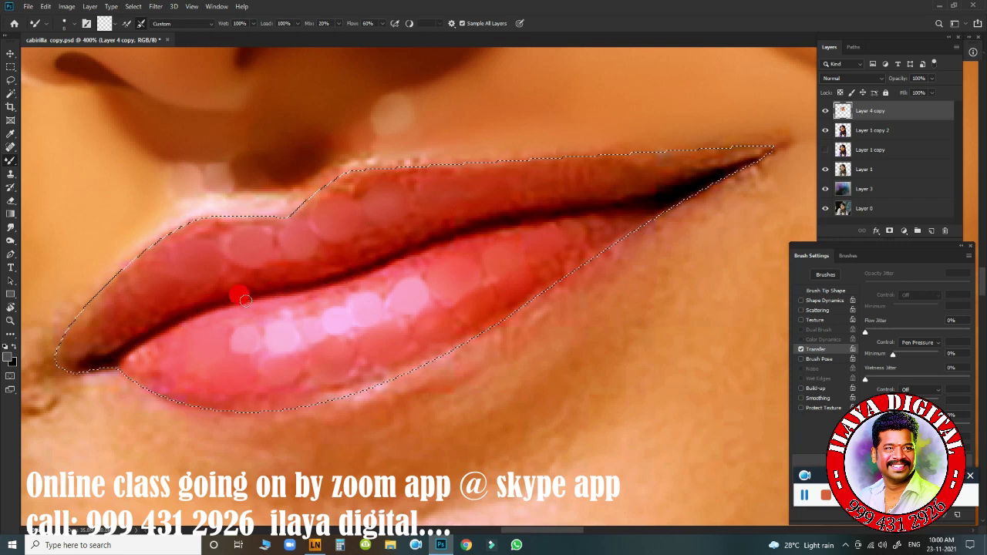
{"action": "left_click_drag", "start_coordinate": [236, 288], "coordinate": [406, 256]}
{"action": "mouse_move", "coordinate": [663, 195]}
{"action": "left_mouse_down"}
{"action": "mouse_move", "coordinate": [443, 226]}
{"action": "mouse_move", "coordinate": [382, 260]}
{"action": "left_mouse_up"}
{"action": "mouse_move", "coordinate": [557, 169]}
{"action": "left_mouse_down"}
{"action": "mouse_move", "coordinate": [606, 154]}
{"action": "mouse_move", "coordinate": [732, 152]}
{"action": "left_mouse_up"}
{"action": "left_click_drag", "start_coordinate": [615, 196], "coordinate": [629, 199]}
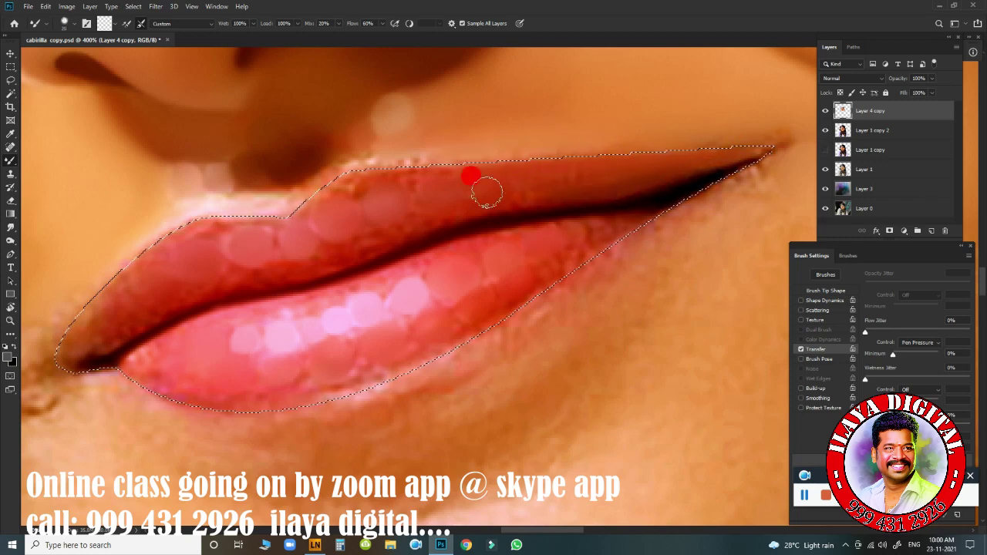
{"action": "mouse_move", "coordinate": [487, 194]}
{"action": "left_mouse_down"}
{"action": "mouse_move", "coordinate": [461, 170]}
{"action": "mouse_move", "coordinate": [375, 180]}
{"action": "left_mouse_up"}
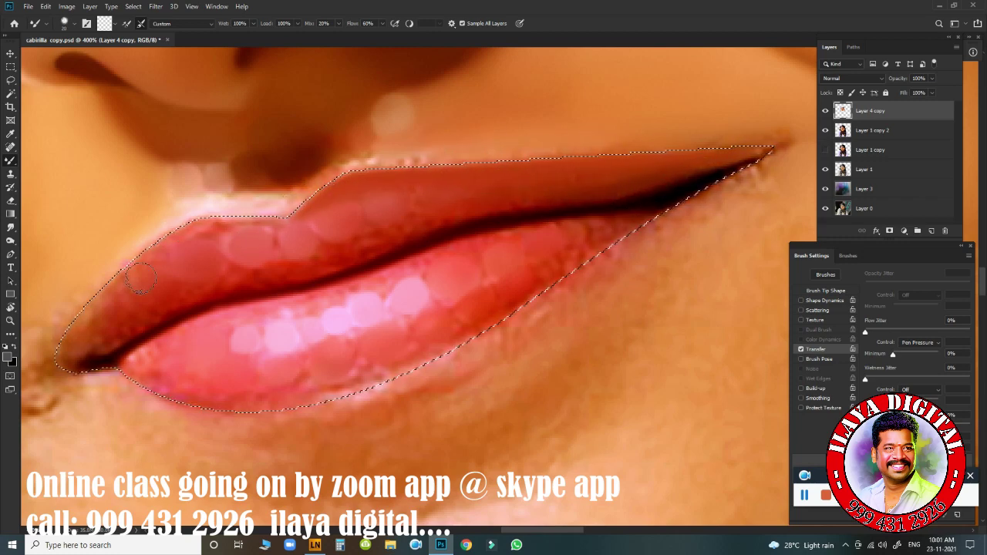
- Smooth the lower-left lip edge and keep blending the upper lip
{"action": "mouse_move", "coordinate": [77, 295]}
{"action": "left_mouse_down"}
{"action": "mouse_move", "coordinate": [154, 252]}
{"action": "mouse_move", "coordinate": [151, 225]}
{"action": "left_mouse_up"}
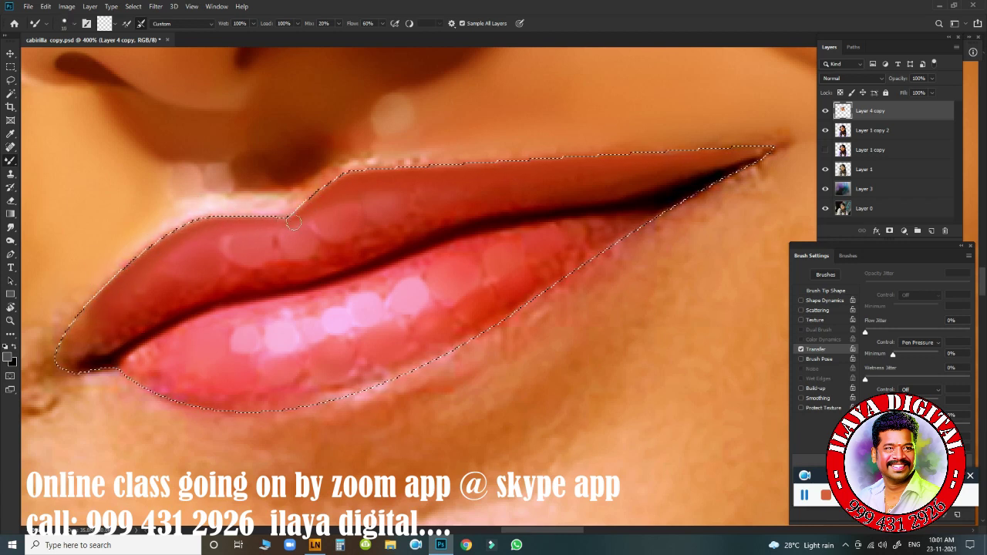
{"action": "mouse_move", "coordinate": [132, 328]}
{"action": "left_mouse_down"}
{"action": "mouse_move", "coordinate": [97, 347]}
{"action": "mouse_move", "coordinate": [78, 315]}
{"action": "left_mouse_up"}
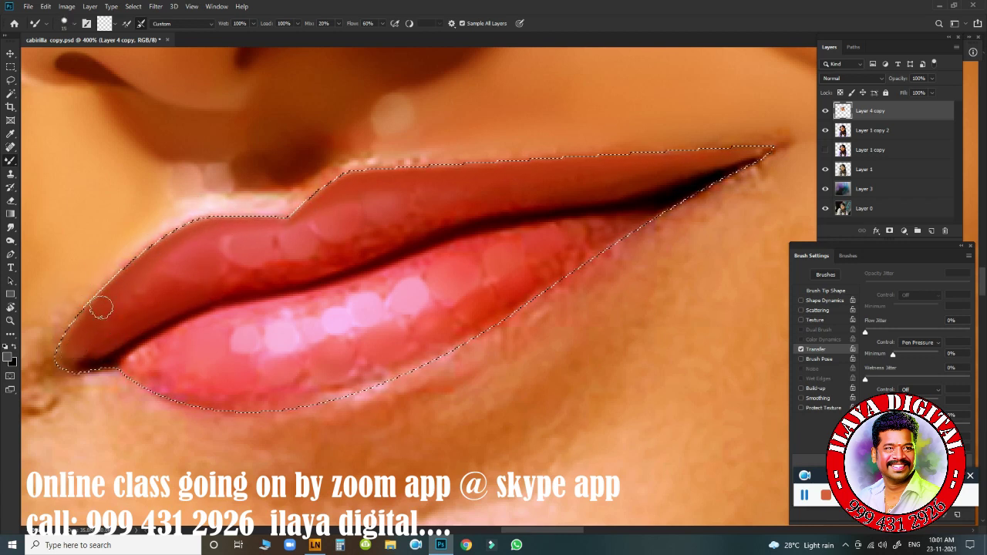
{"action": "left_click", "coordinate": [148, 287]}
{"action": "left_click_drag", "start_coordinate": [148, 288], "coordinate": [249, 285]}
{"action": "left_click_drag", "start_coordinate": [401, 226], "coordinate": [566, 196]}
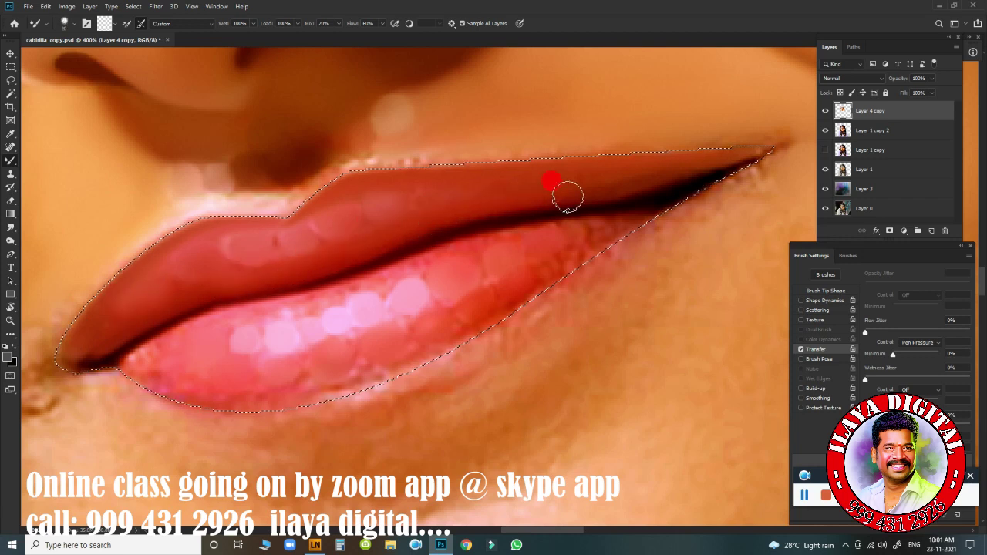
{"action": "left_click", "coordinate": [241, 255]}
{"action": "left_click_drag", "start_coordinate": [242, 256], "coordinate": [293, 237]}
{"action": "left_click", "coordinate": [368, 190]}
- With a smaller brush, smooth the lower lip's edges and the crease at the left corner
{"action": "key", "text": "bracketleft"}
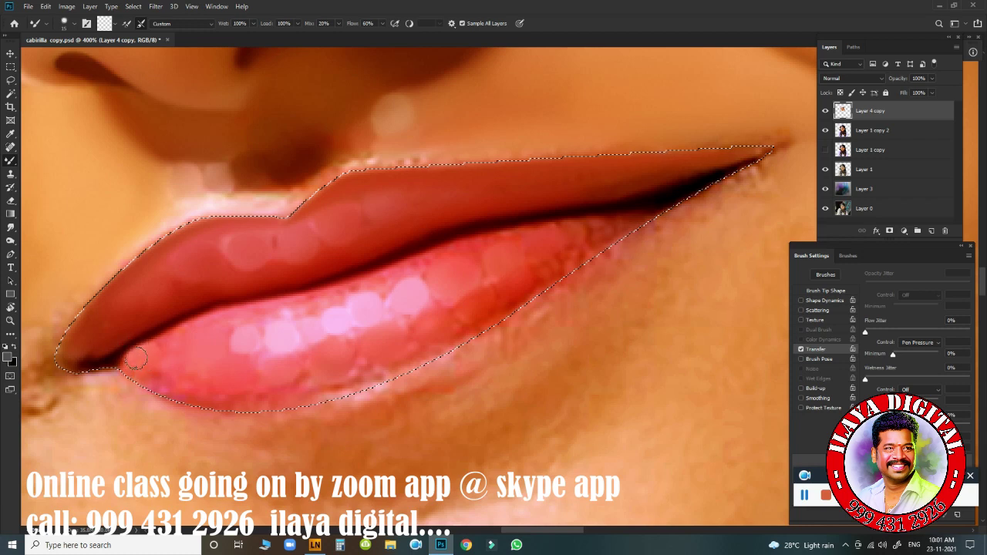
{"action": "mouse_move", "coordinate": [142, 383]}
{"action": "left_mouse_down"}
{"action": "mouse_move", "coordinate": [285, 407]}
{"action": "mouse_move", "coordinate": [198, 390]}
{"action": "left_mouse_up"}
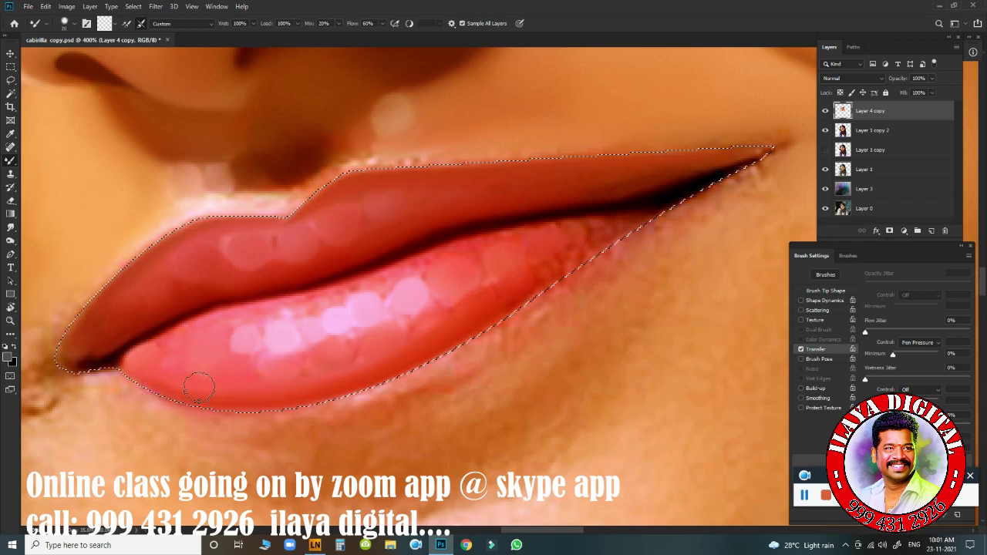
{"action": "mouse_move", "coordinate": [457, 355]}
{"action": "left_mouse_down"}
{"action": "mouse_move", "coordinate": [328, 385]}
{"action": "mouse_move", "coordinate": [166, 378]}
{"action": "left_mouse_up"}
{"action": "left_click_drag", "start_coordinate": [460, 334], "coordinate": [646, 203]}
{"action": "mouse_move", "coordinate": [161, 348]}
{"action": "left_mouse_down"}
{"action": "mouse_move", "coordinate": [198, 309]}
{"action": "mouse_move", "coordinate": [383, 260]}
{"action": "mouse_move", "coordinate": [493, 245]}
{"action": "mouse_move", "coordinate": [458, 236]}
{"action": "mouse_move", "coordinate": [571, 214]}
{"action": "mouse_move", "coordinate": [617, 216]}
{"action": "left_mouse_up"}
{"action": "left_click_drag", "start_coordinate": [139, 345], "coordinate": [224, 309]}
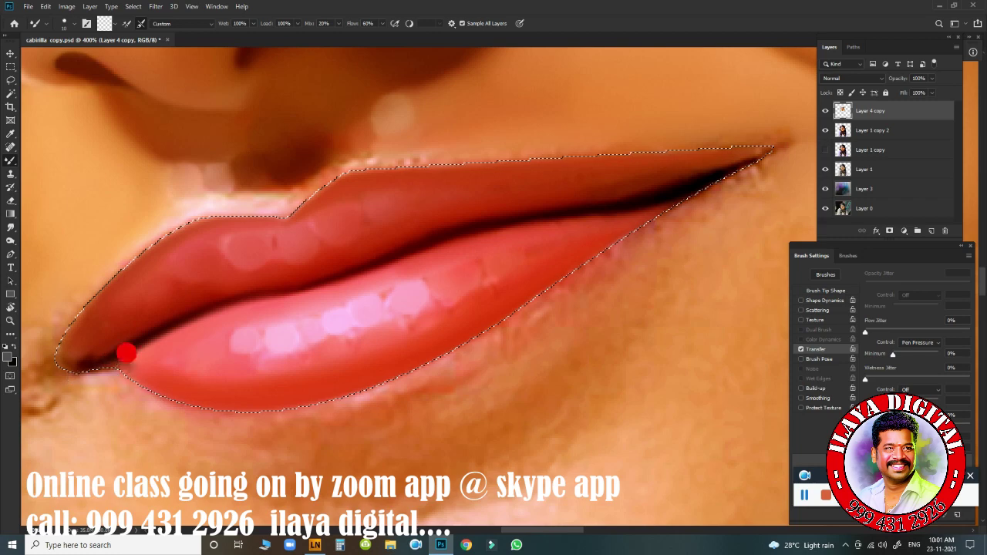
{"action": "left_click", "coordinate": [251, 347]}
- Smudge the lower lip toward its highlights with the 80% Smudge tool
{"action": "key", "text": "r"}
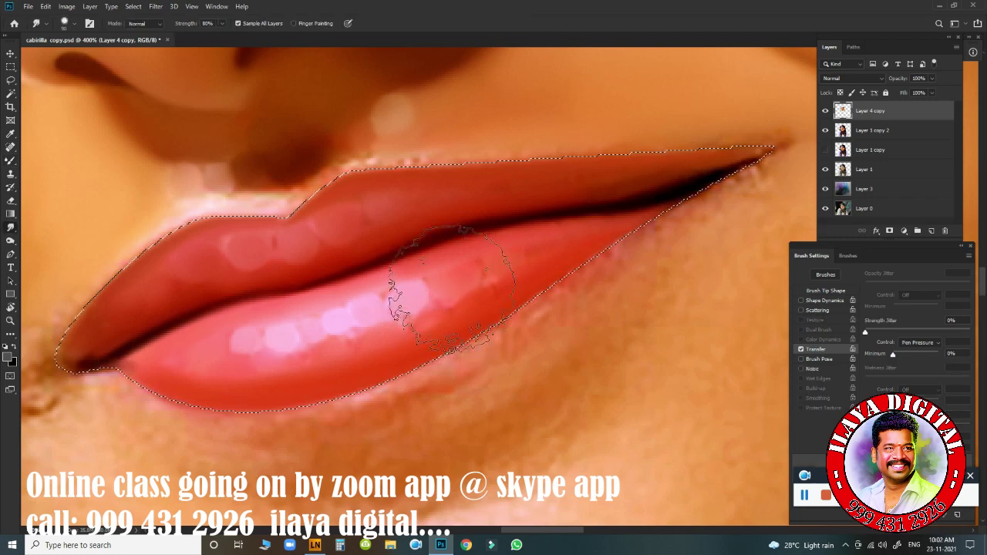
{"action": "mouse_move", "coordinate": [135, 374]}
{"action": "left_mouse_down"}
{"action": "mouse_move", "coordinate": [239, 339]}
{"action": "mouse_move", "coordinate": [279, 339]}
{"action": "mouse_move", "coordinate": [479, 257]}
{"action": "left_mouse_up"}
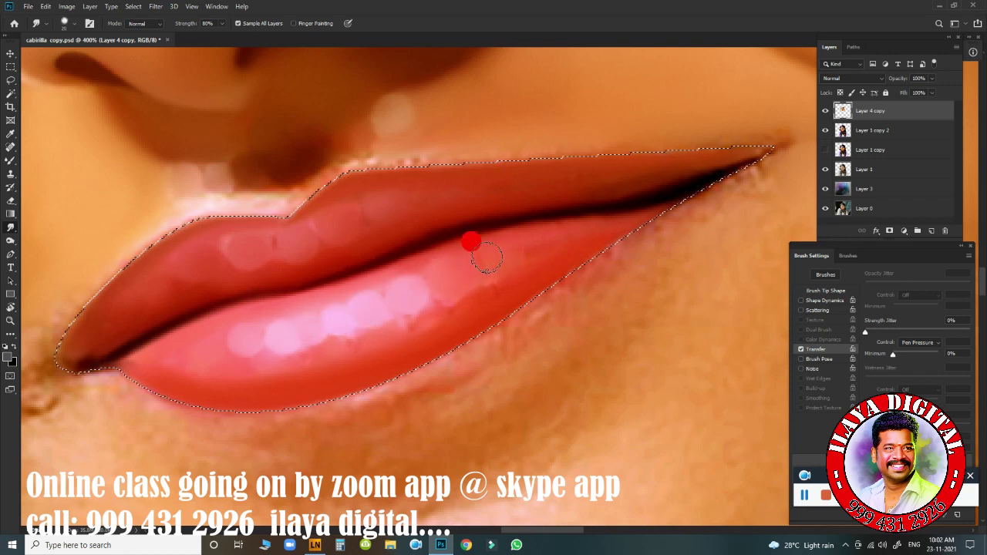
{"action": "mouse_move", "coordinate": [563, 256]}
{"action": "left_mouse_down"}
{"action": "mouse_move", "coordinate": [401, 327]}
{"action": "mouse_move", "coordinate": [368, 352]}
{"action": "mouse_move", "coordinate": [289, 368]}
{"action": "mouse_move", "coordinate": [193, 369]}
{"action": "left_mouse_up"}
{"action": "left_click_drag", "start_coordinate": [106, 359], "coordinate": [232, 375]}
{"action": "left_click", "coordinate": [382, 341]}
{"action": "mouse_move", "coordinate": [168, 361]}
{"action": "left_mouse_down"}
{"action": "mouse_move", "coordinate": [265, 355]}
{"action": "mouse_move", "coordinate": [300, 364]}
{"action": "mouse_move", "coordinate": [342, 340]}
{"action": "left_mouse_up"}
{"action": "left_click", "coordinate": [406, 290]}
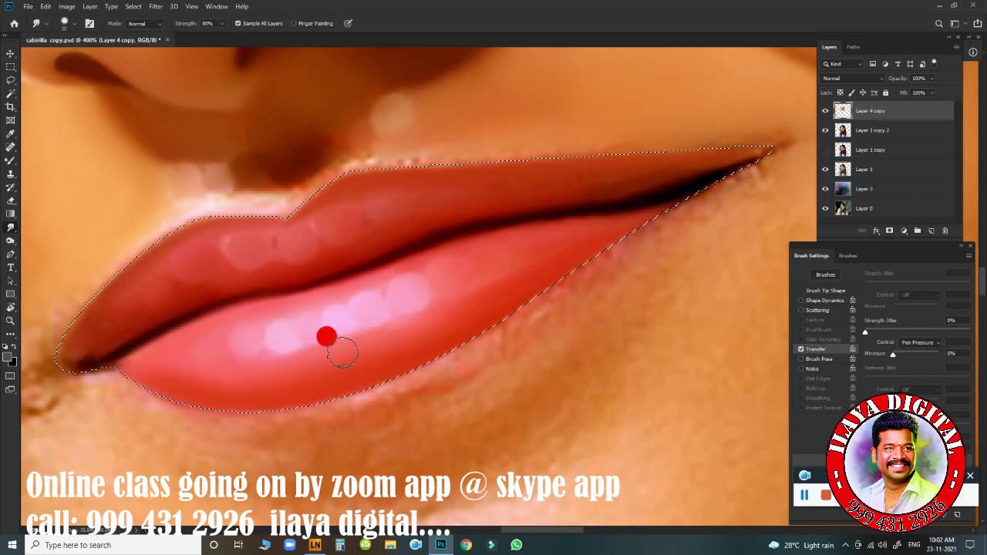
{"action": "left_click", "coordinate": [476, 248]}
{"action": "mouse_move", "coordinate": [476, 247]}
{"action": "left_mouse_down"}
{"action": "mouse_move", "coordinate": [657, 190]}
{"action": "mouse_move", "coordinate": [637, 172]}
{"action": "left_mouse_up"}
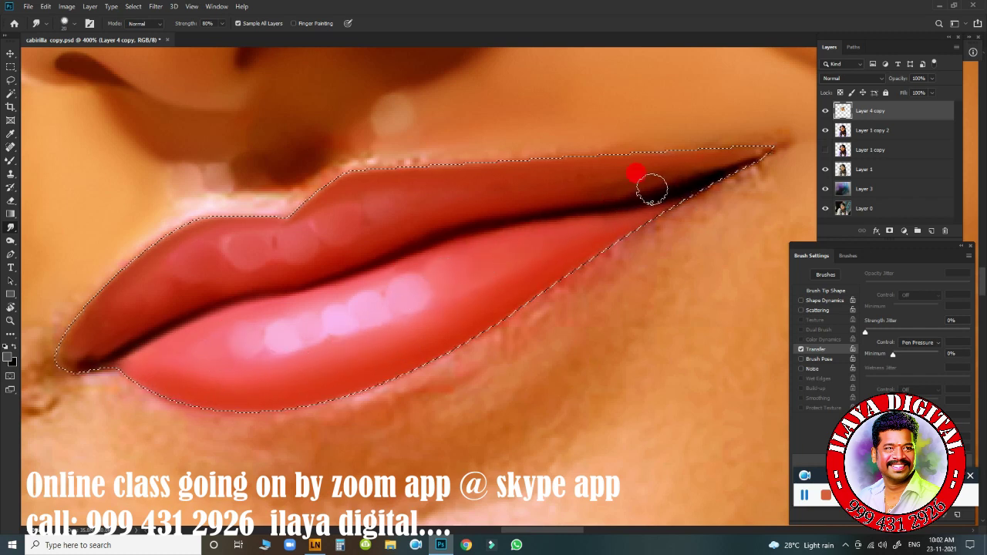
- Smooth the upper lip's edges near the left corner, peak and right corner
{"action": "left_click", "coordinate": [126, 242]}
{"action": "left_click_drag", "start_coordinate": [126, 243], "coordinate": [153, 255]}
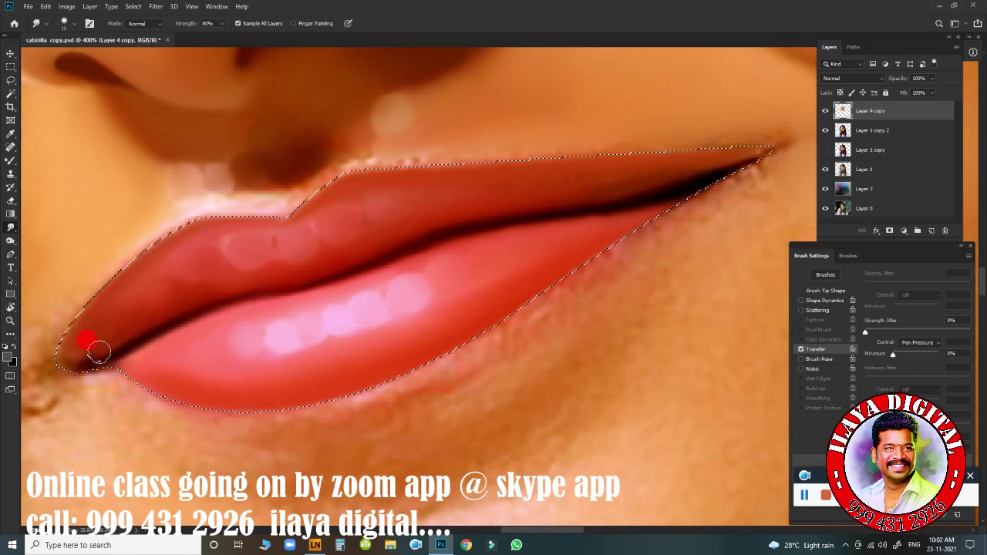
{"action": "left_click_drag", "start_coordinate": [106, 338], "coordinate": [177, 280]}
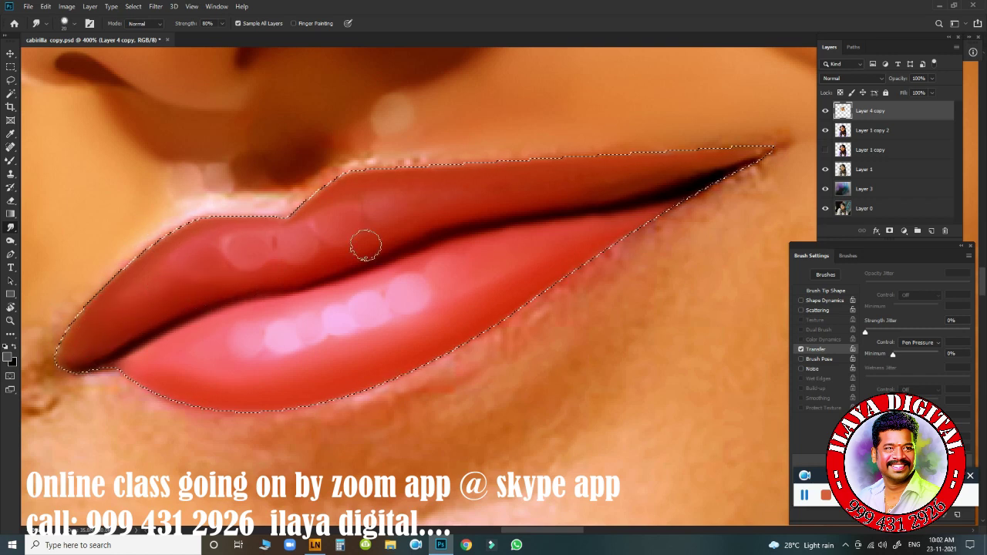
{"action": "left_click_drag", "start_coordinate": [366, 244], "coordinate": [529, 167]}
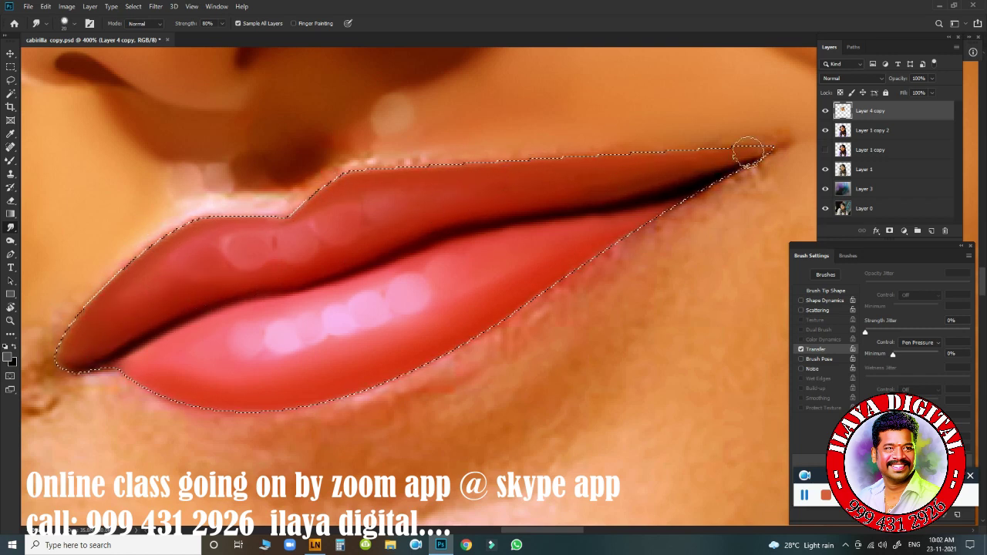
{"action": "left_click_drag", "start_coordinate": [670, 177], "coordinate": [686, 193]}
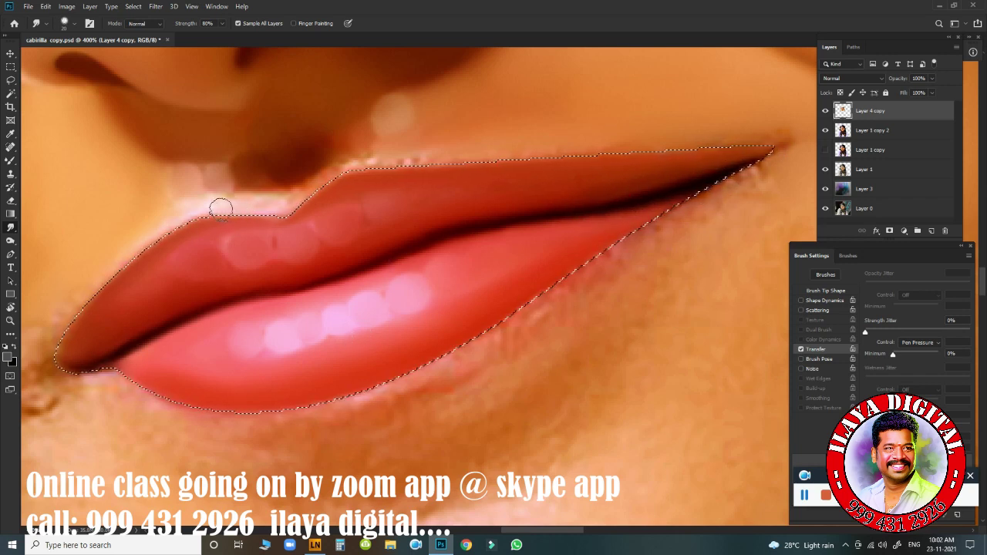
{"action": "left_click_drag", "start_coordinate": [231, 196], "coordinate": [341, 153]}
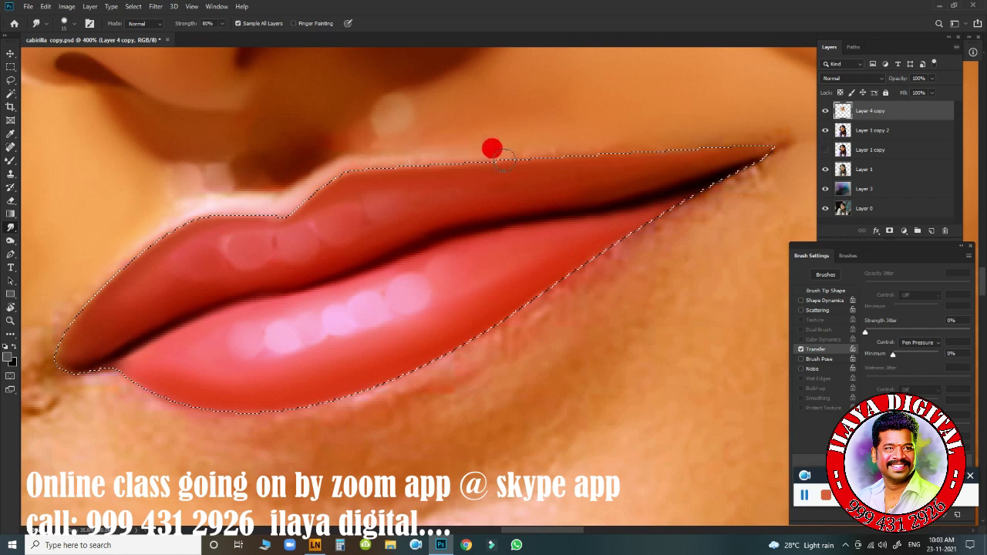
{"action": "left_click_drag", "start_coordinate": [768, 143], "coordinate": [784, 129]}
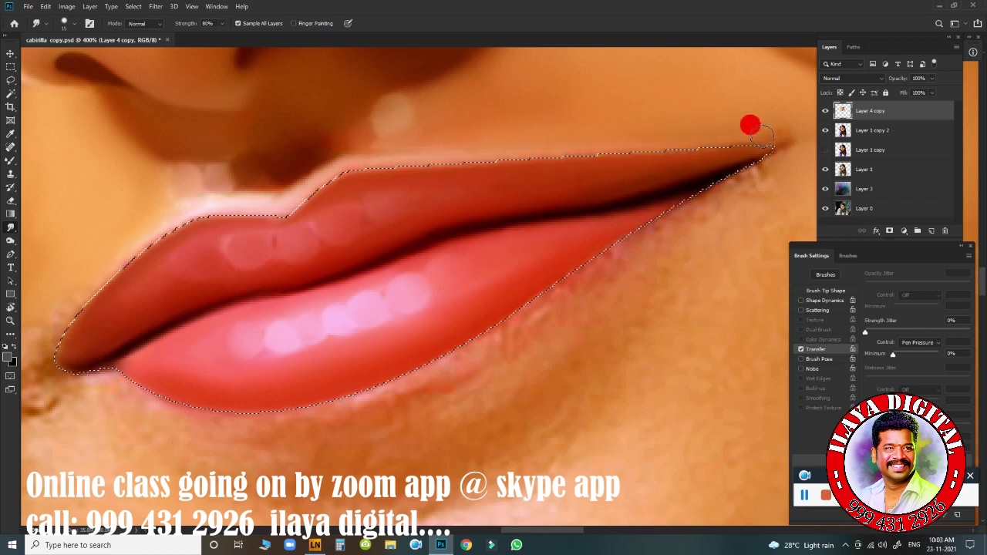
- Smooth the upper-lip edge along the peak and down to the left lip corner
{"action": "left_click_drag", "start_coordinate": [223, 126], "coordinate": [254, 154]}
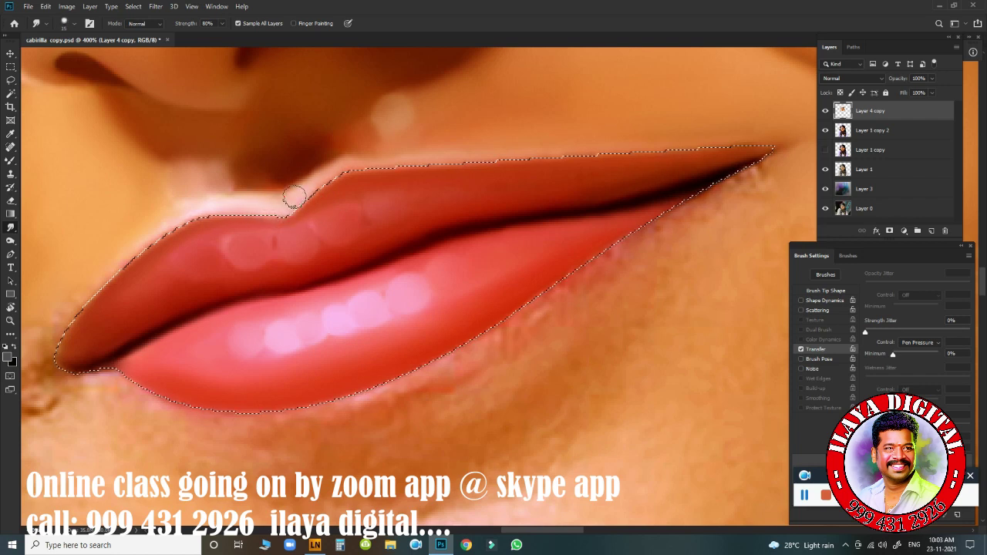
{"action": "mouse_move", "coordinate": [294, 197]}
{"action": "left_mouse_down"}
{"action": "mouse_move", "coordinate": [330, 150]}
{"action": "mouse_move", "coordinate": [342, 170]}
{"action": "left_mouse_up"}
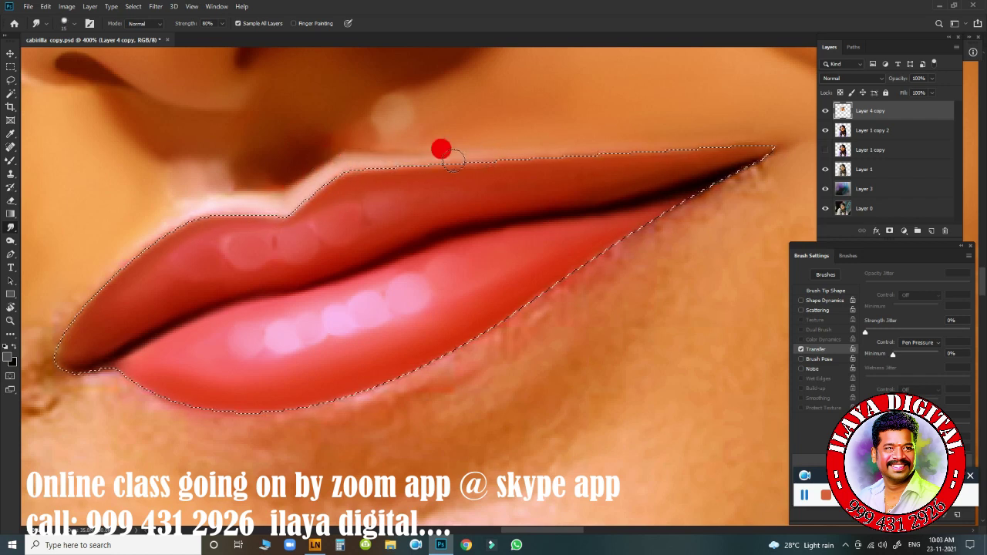
{"action": "mouse_move", "coordinate": [454, 160]}
{"action": "left_mouse_down"}
{"action": "mouse_move", "coordinate": [588, 150]}
{"action": "mouse_move", "coordinate": [663, 160]}
{"action": "left_mouse_up"}
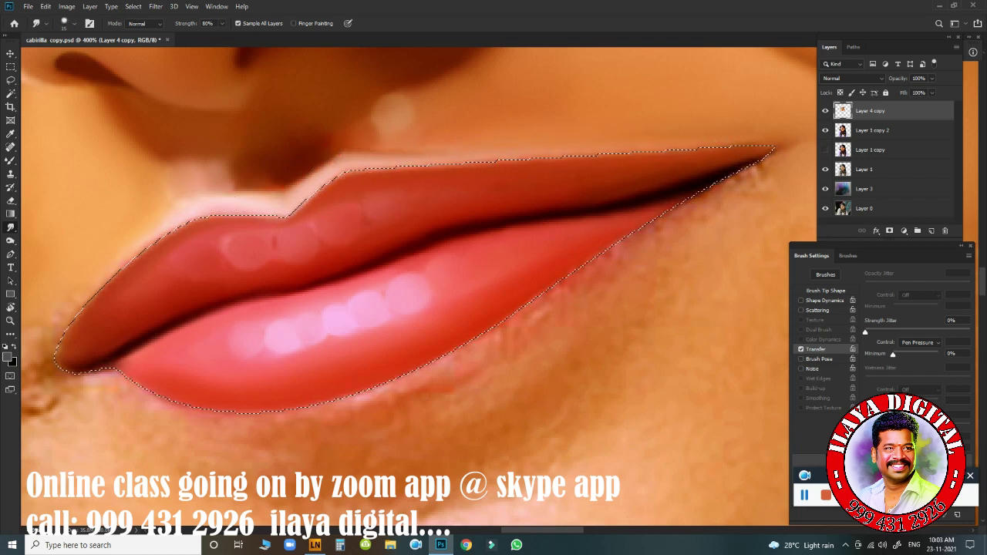
{"action": "left_click_drag", "start_coordinate": [281, 263], "coordinate": [602, 240]}
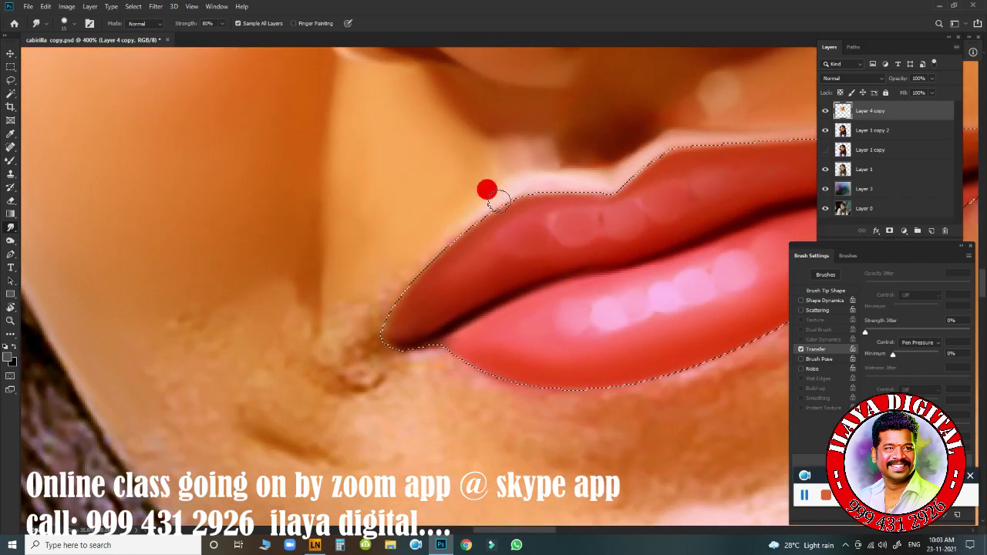
{"action": "mouse_move", "coordinate": [486, 189]}
{"action": "left_mouse_down"}
{"action": "mouse_move", "coordinate": [368, 330]}
{"action": "mouse_move", "coordinate": [394, 297]}
{"action": "left_mouse_up"}
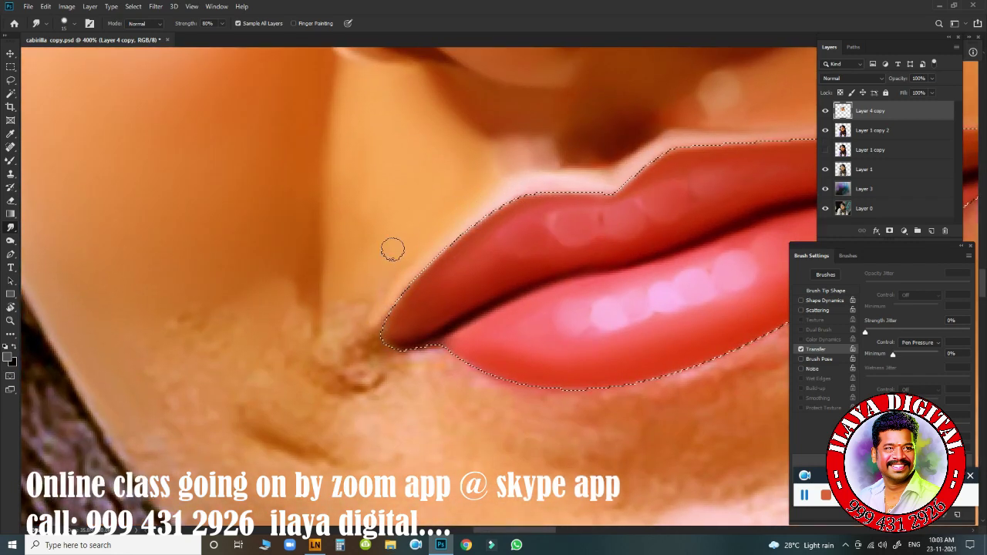
{"action": "mouse_move", "coordinate": [348, 320]}
{"action": "left_mouse_down"}
{"action": "mouse_move", "coordinate": [294, 315]}
{"action": "mouse_move", "coordinate": [304, 324]}
{"action": "left_mouse_up"}
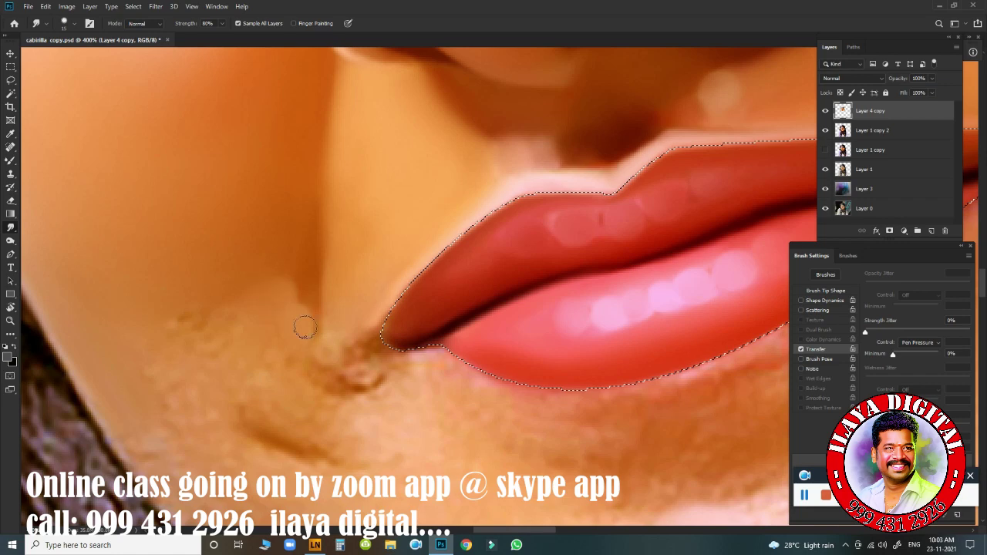
{"action": "left_click_drag", "start_coordinate": [498, 165], "coordinate": [542, 149]}
{"action": "left_click_drag", "start_coordinate": [696, 315], "coordinate": [452, 194]}
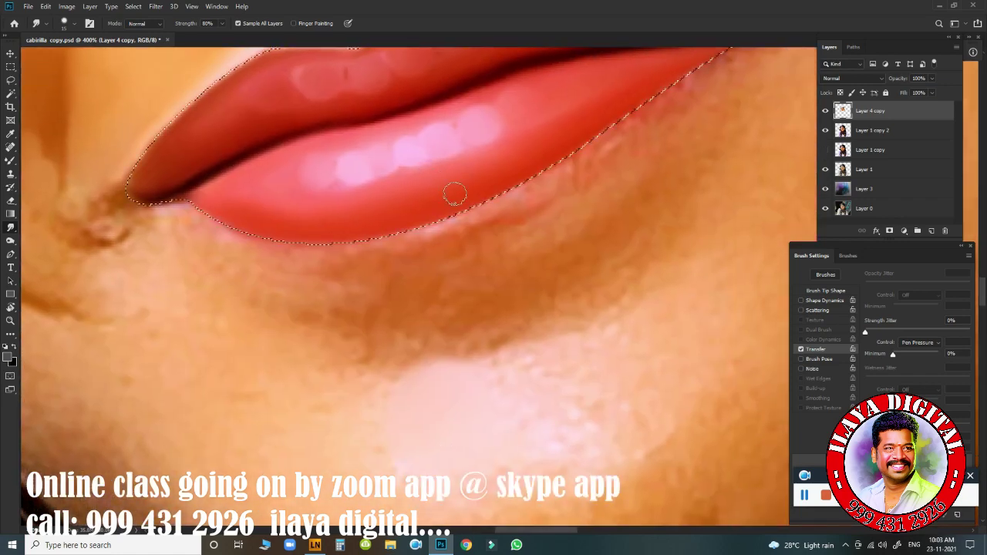
- Switch back to the Mixer Brush to paint the lips
{"action": "scroll", "coordinate": [494, 257], "scroll_direction": "up", "scroll_amount": 2}
{"action": "key", "text": "b"}
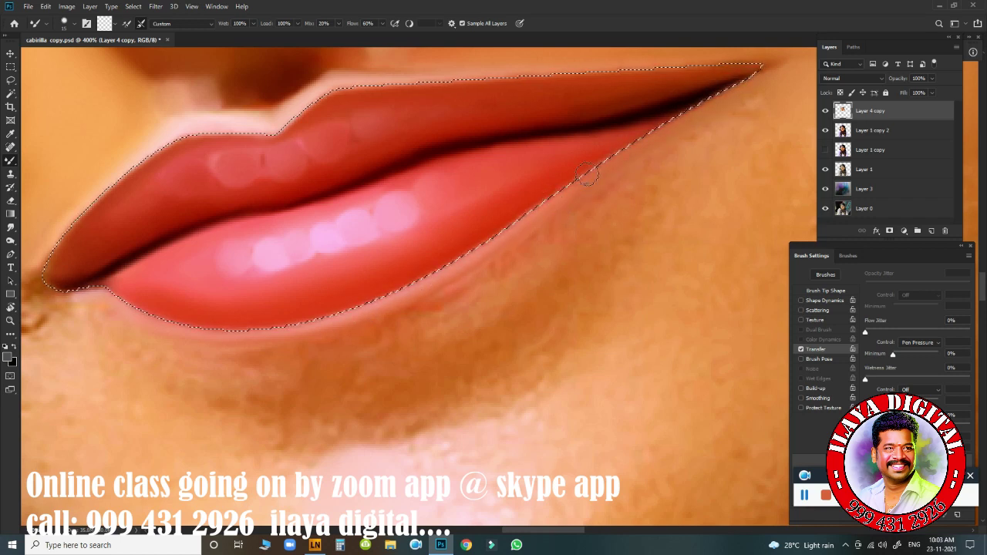
- Set the mixer brush colour to a peach skin tone sampled from the image
{"action": "left_click", "coordinate": [104, 23]}
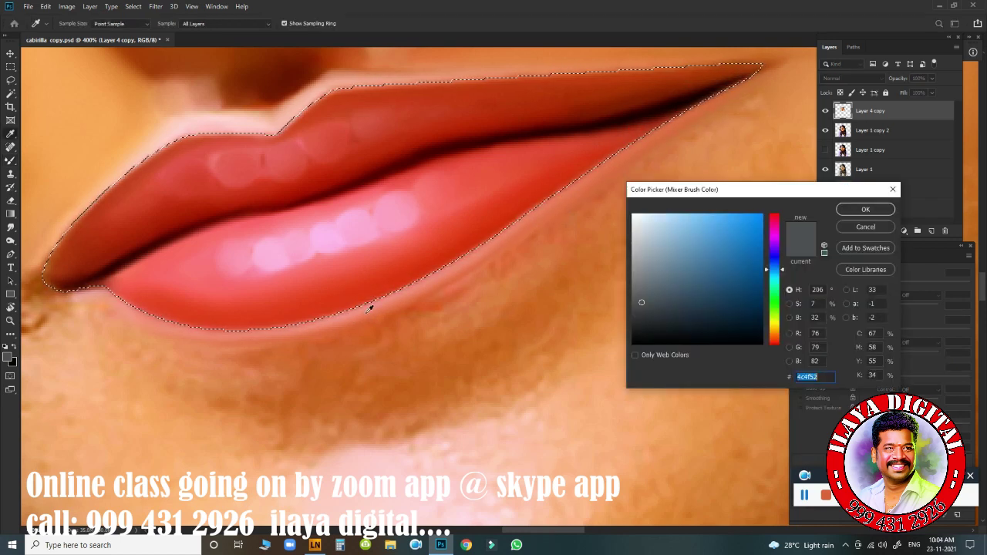
{"action": "left_click", "coordinate": [388, 288]}
{"action": "left_click", "coordinate": [574, 287]}
{"action": "key", "text": "Return"}
- Paint a light peach rim around the lip outline, lightening the lower-lip shadow, and undo the accidental layer shift
{"action": "left_click_drag", "start_coordinate": [451, 249], "coordinate": [464, 261]}
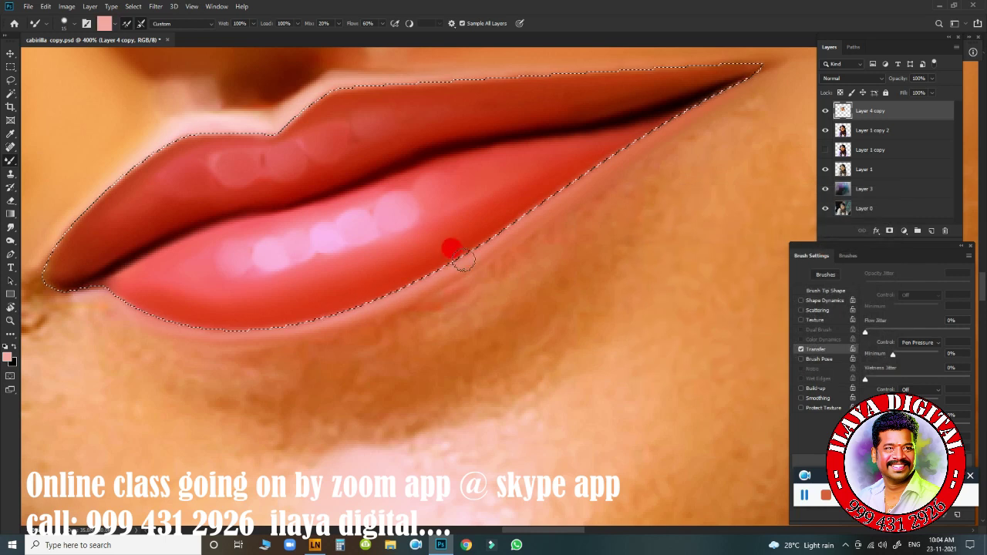
{"action": "left_click_drag", "start_coordinate": [598, 150], "coordinate": [730, 76]}
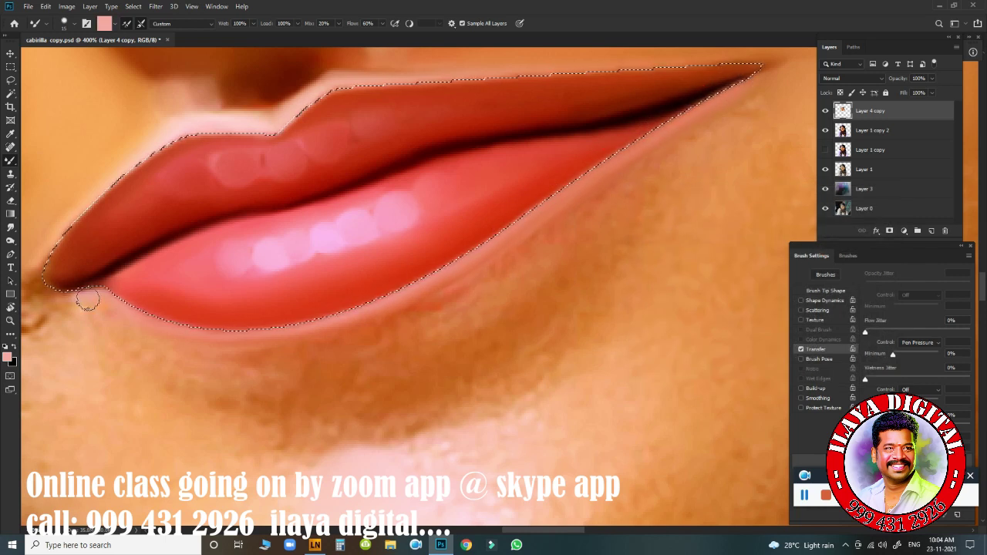
{"action": "left_click_drag", "start_coordinate": [358, 311], "coordinate": [685, 116]}
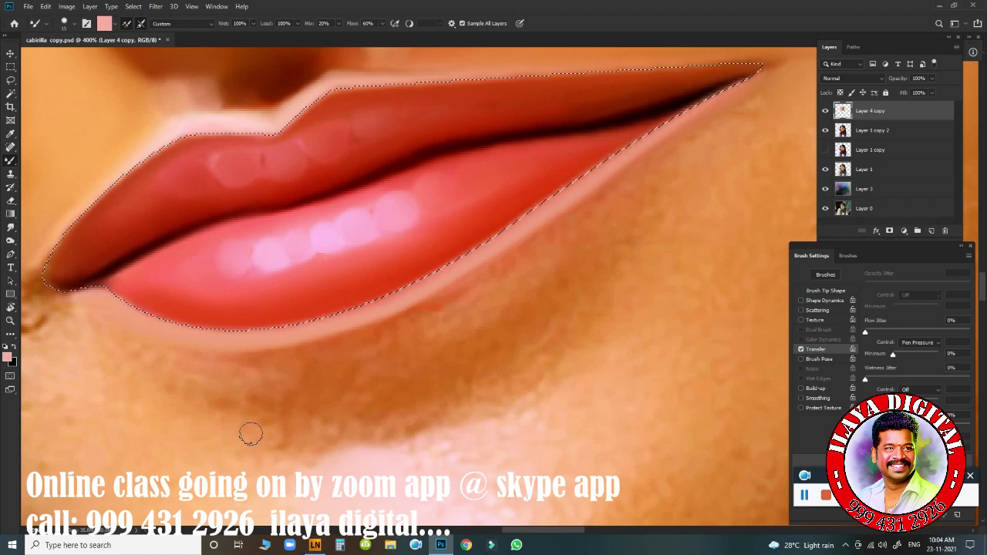
{"action": "mouse_move", "coordinate": [711, 68]}
{"action": "left_mouse_down"}
{"action": "mouse_move", "coordinate": [96, 205]}
{"action": "mouse_move", "coordinate": [58, 239]}
{"action": "left_mouse_up"}
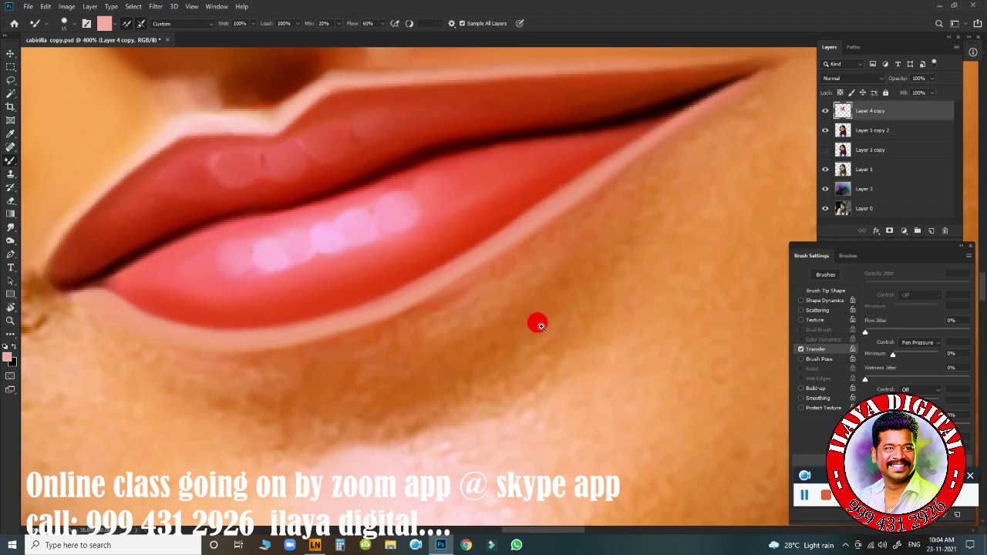
{"action": "key", "text": "ctrl+0"}
{"action": "mouse_move", "coordinate": [529, 364]}
{"action": "left_mouse_down"}
{"action": "mouse_move", "coordinate": [536, 369]}
{"action": "mouse_move", "coordinate": [507, 353]}
{"action": "mouse_move", "coordinate": [591, 371]}
{"action": "mouse_move", "coordinate": [507, 334]}
{"action": "mouse_move", "coordinate": [437, 322]}
{"action": "mouse_move", "coordinate": [494, 329]}
{"action": "mouse_move", "coordinate": [476, 312]}
{"action": "left_mouse_up"}
{"action": "key", "text": "ctrl+z"}
- Select the lips plus the skin below them with a curved pen path and smudge its lower edge
{"action": "key", "text": "p"}
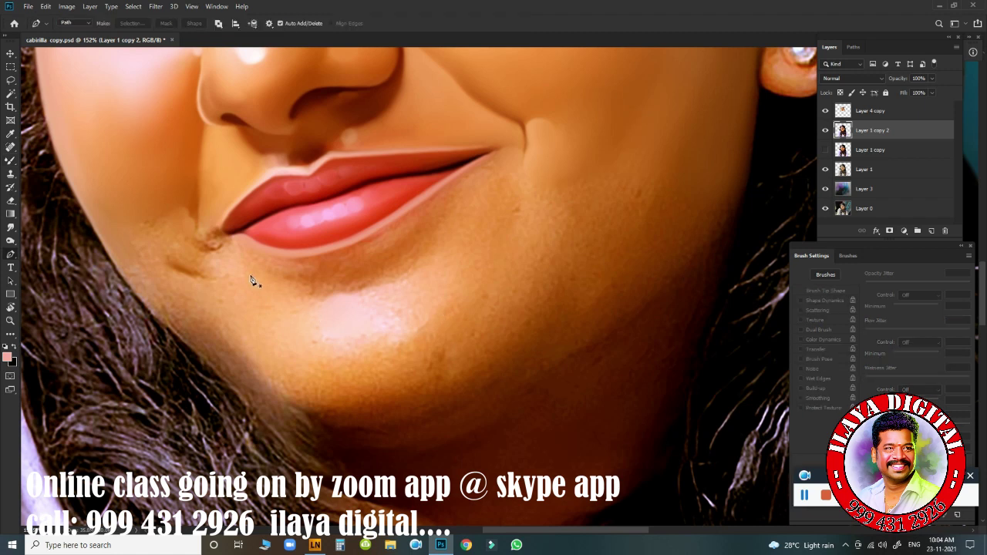
{"action": "left_click_drag", "start_coordinate": [348, 294], "coordinate": [407, 269]}
{"action": "mouse_move", "coordinate": [450, 208]}
{"action": "left_mouse_down"}
{"action": "mouse_move", "coordinate": [482, 137]}
{"action": "mouse_move", "coordinate": [513, 155]}
{"action": "left_mouse_up"}
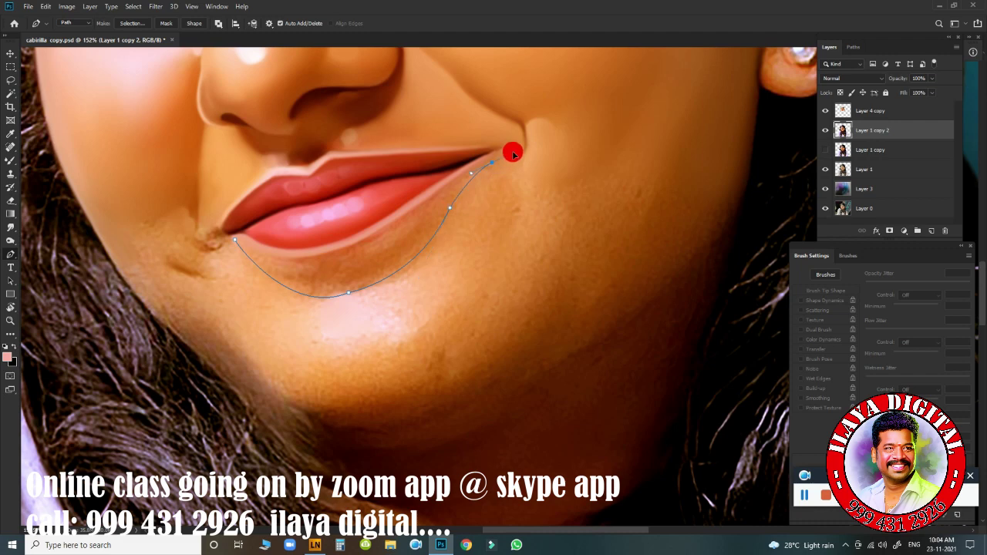
{"action": "key", "text": "ctrl+Return"}
{"action": "scroll", "coordinate": [524, 330], "scroll_direction": "up", "scroll_amount": 3}
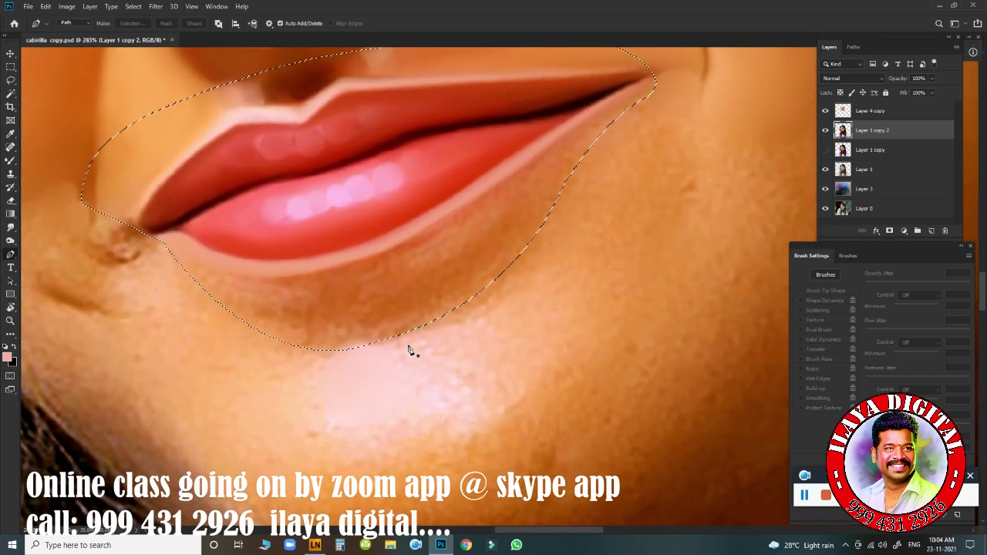
{"action": "mouse_move", "coordinate": [332, 331]}
{"action": "left_mouse_down"}
{"action": "mouse_move", "coordinate": [349, 345]}
{"action": "mouse_move", "coordinate": [343, 335]}
{"action": "left_mouse_up"}
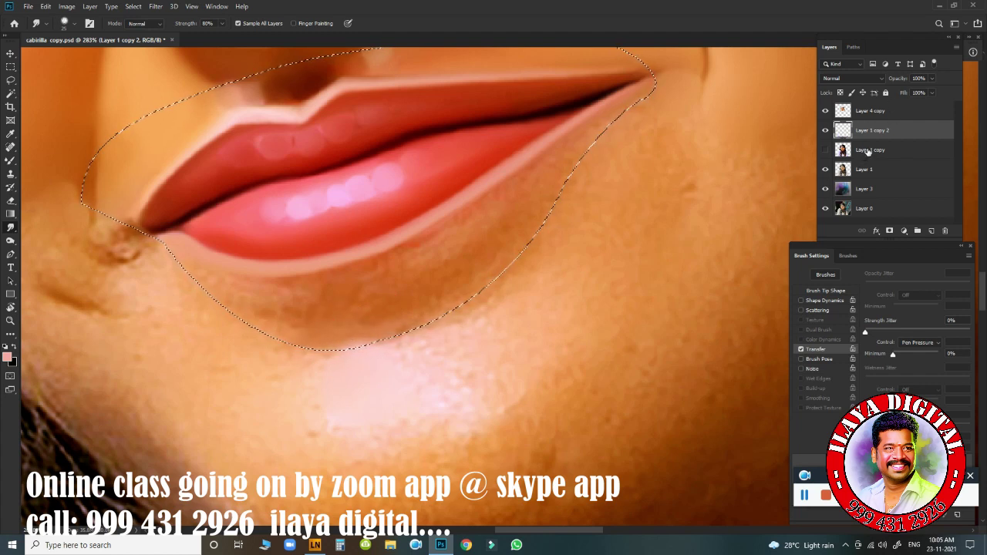
- Duplicate Layer 4 copy and smudge the skin under the lower lip smooth
{"action": "left_click", "coordinate": [890, 113]}
{"action": "key", "text": "ctrl+j"}
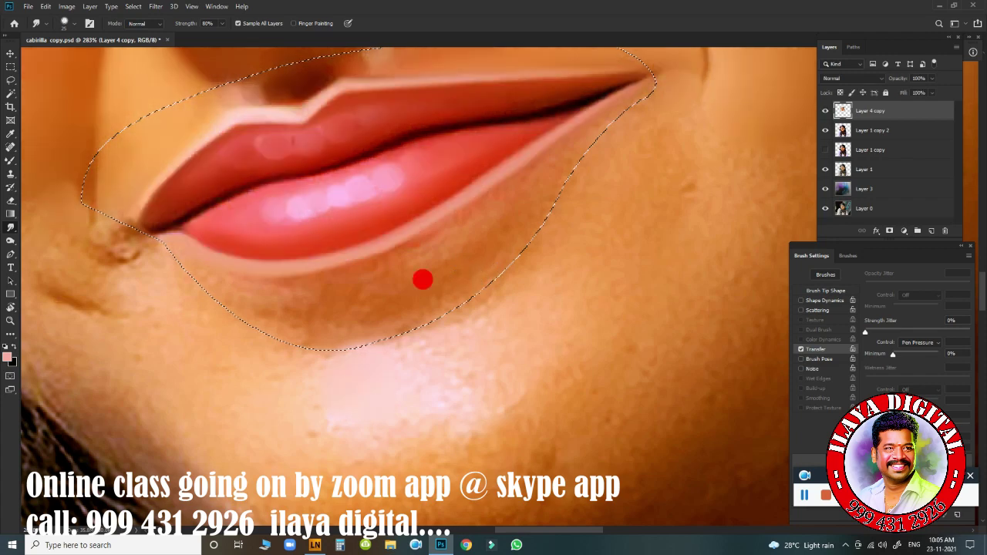
{"action": "left_click_drag", "start_coordinate": [389, 318], "coordinate": [265, 319]}
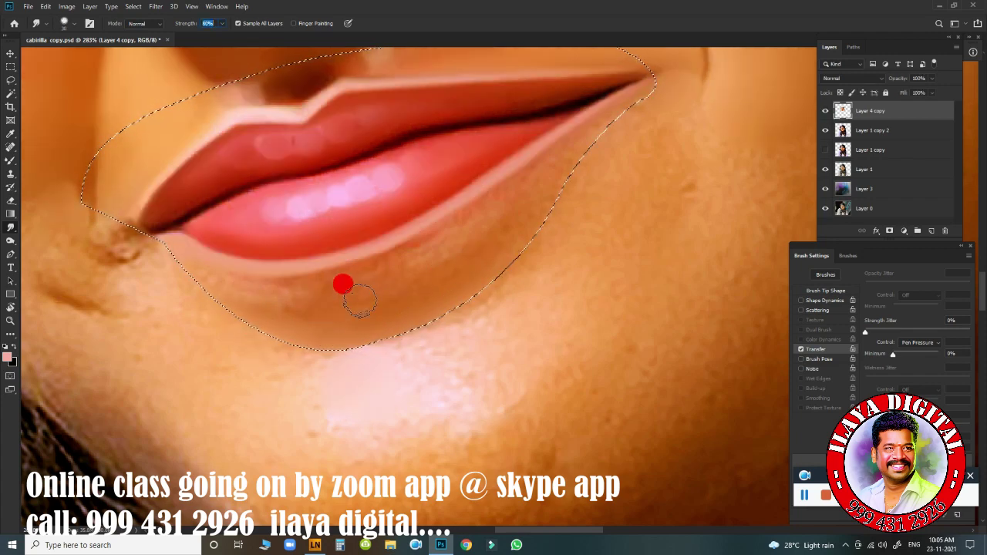
{"action": "left_click_drag", "start_coordinate": [360, 302], "coordinate": [617, 124]}
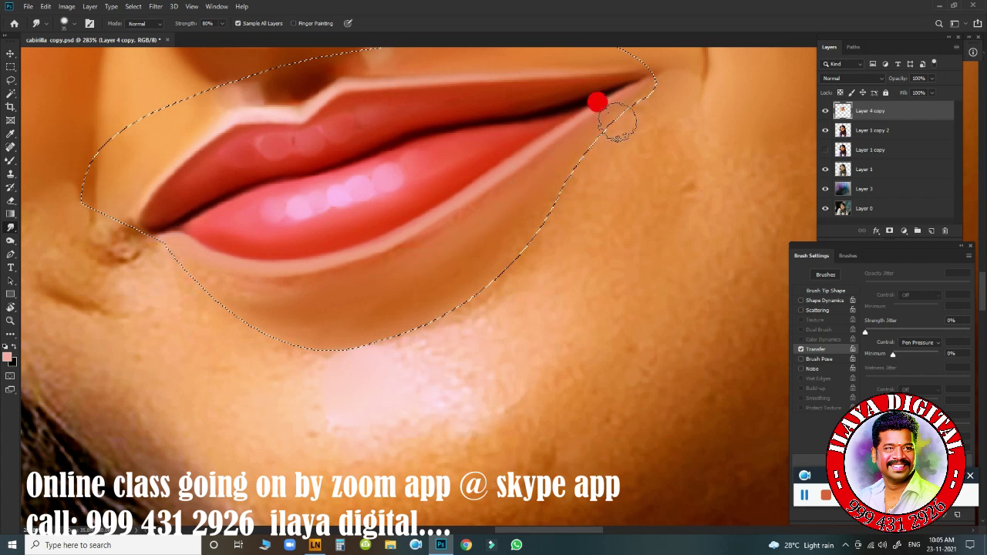
{"action": "left_click_drag", "start_coordinate": [373, 315], "coordinate": [189, 289]}
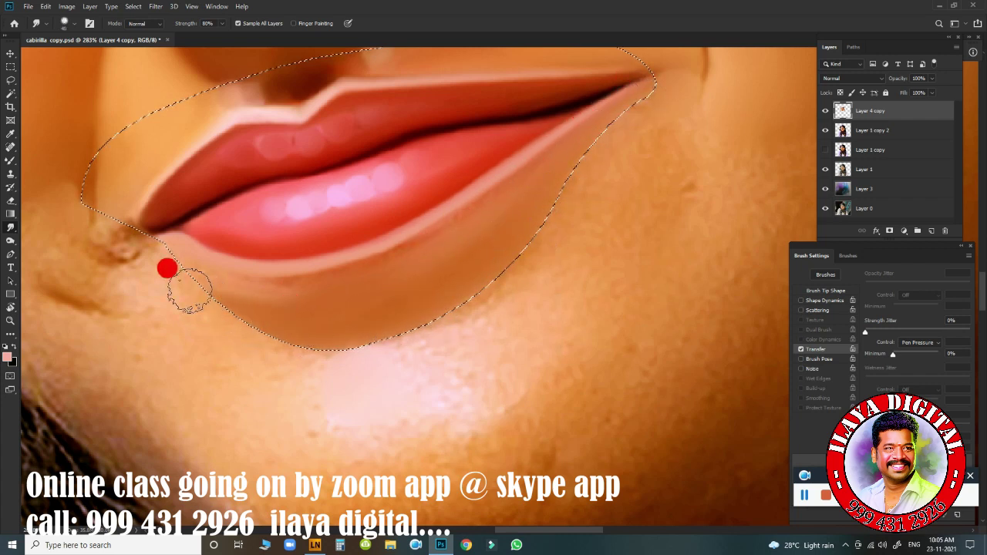
{"action": "left_click_drag", "start_coordinate": [323, 289], "coordinate": [251, 288]}
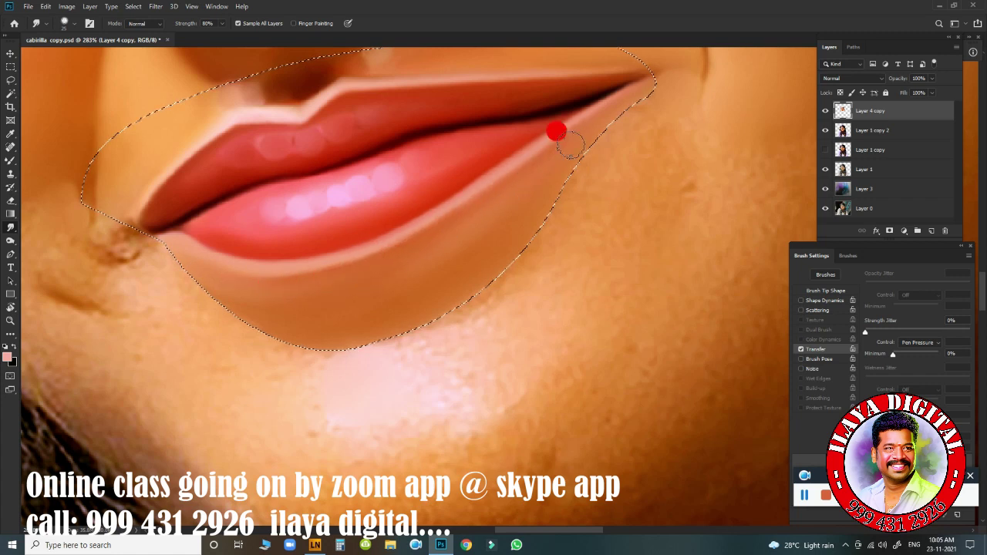
- Even out the skin along the lower lip edge, jaw and cheek near the mouth corner
{"action": "left_click_drag", "start_coordinate": [461, 256], "coordinate": [475, 251]}
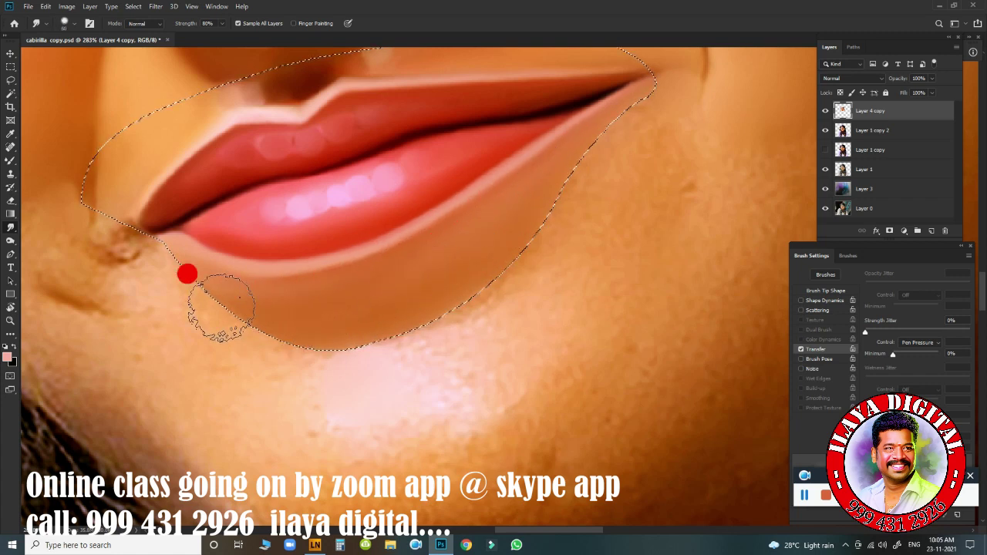
{"action": "left_click_drag", "start_coordinate": [221, 307], "coordinate": [187, 298]}
{"action": "mouse_move", "coordinate": [248, 312]}
{"action": "left_mouse_down"}
{"action": "mouse_move", "coordinate": [331, 320]}
{"action": "mouse_move", "coordinate": [254, 321]}
{"action": "mouse_move", "coordinate": [379, 308]}
{"action": "mouse_move", "coordinate": [566, 185]}
{"action": "mouse_move", "coordinate": [494, 255]}
{"action": "left_mouse_up"}
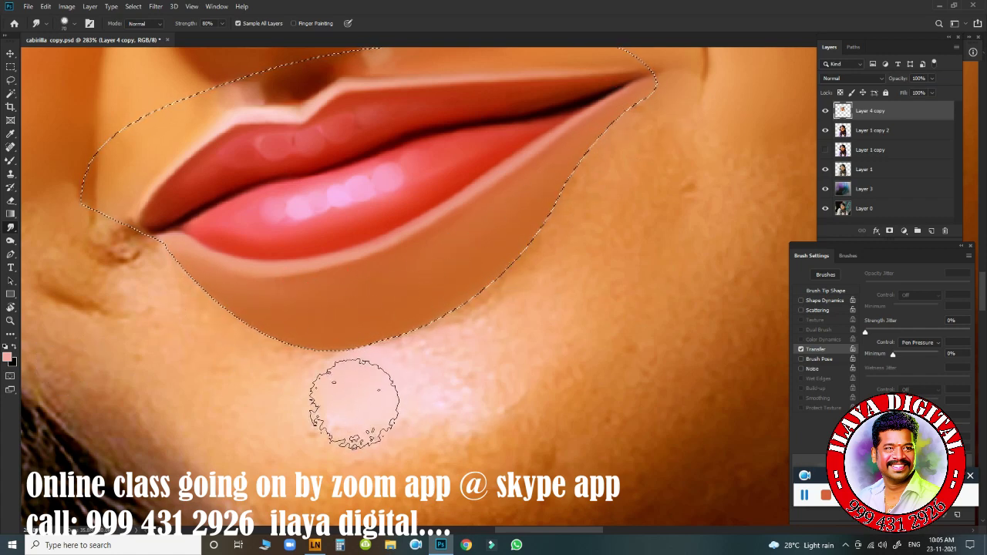
{"action": "mouse_move", "coordinate": [353, 393]}
{"action": "left_mouse_down"}
{"action": "mouse_move", "coordinate": [474, 352]}
{"action": "mouse_move", "coordinate": [354, 432]}
{"action": "mouse_move", "coordinate": [214, 331]}
{"action": "mouse_move", "coordinate": [207, 339]}
{"action": "mouse_move", "coordinate": [141, 271]}
{"action": "mouse_move", "coordinate": [194, 324]}
{"action": "mouse_move", "coordinate": [367, 383]}
{"action": "left_mouse_up"}
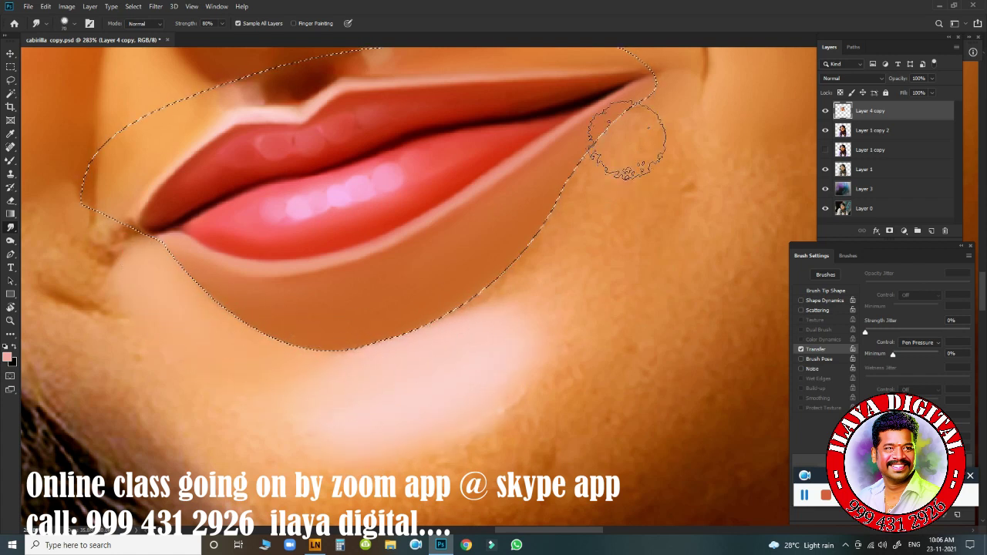
{"action": "mouse_move", "coordinate": [634, 146]}
{"action": "left_mouse_down"}
{"action": "mouse_move", "coordinate": [661, 124]}
{"action": "mouse_move", "coordinate": [627, 265]}
{"action": "left_mouse_up"}
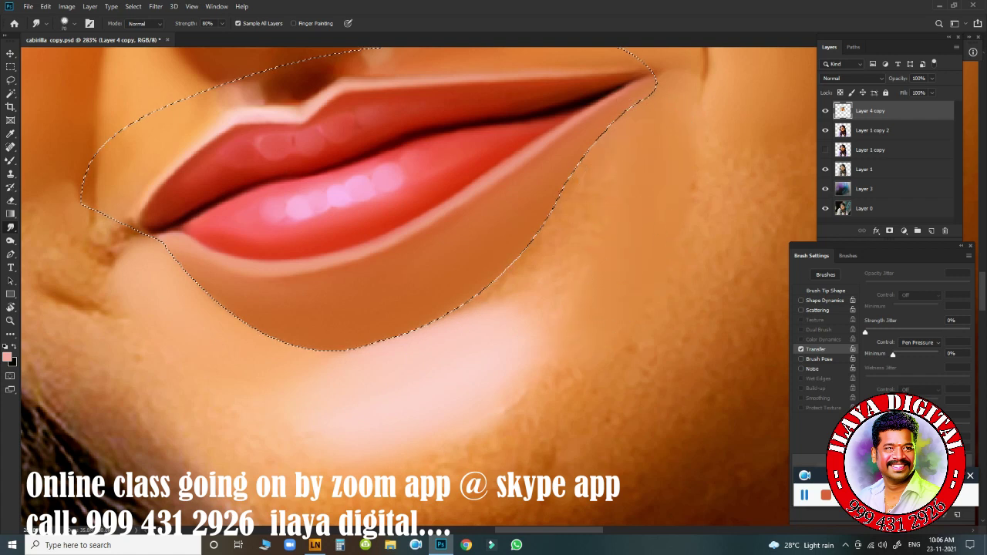
{"action": "mouse_move", "coordinate": [534, 230]}
{"action": "left_mouse_down"}
{"action": "mouse_move", "coordinate": [529, 275]}
{"action": "mouse_move", "coordinate": [551, 341]}
{"action": "mouse_move", "coordinate": [491, 344]}
{"action": "left_mouse_up"}
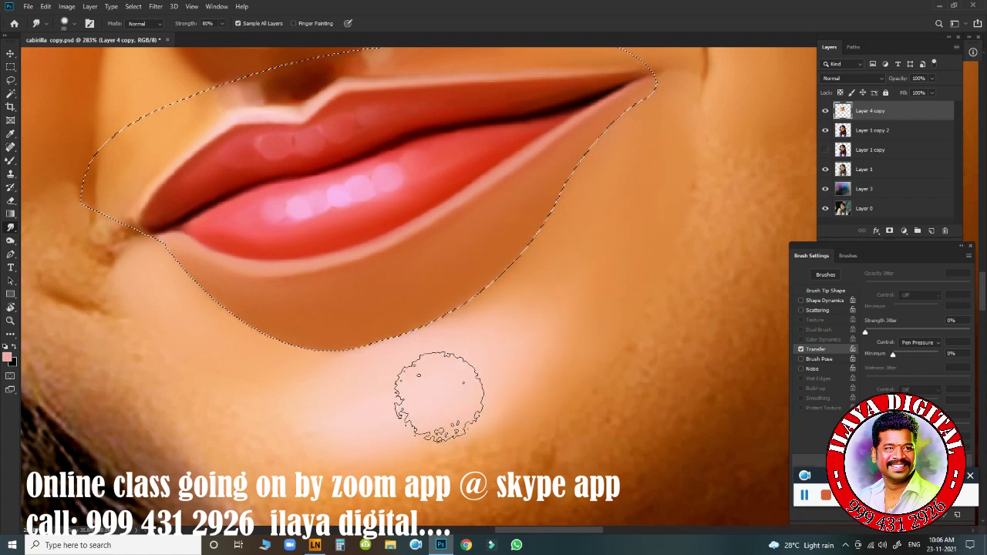
- Deselect and blend along the lower lip and chin edge
{"action": "key", "text": "ctrl+d"}
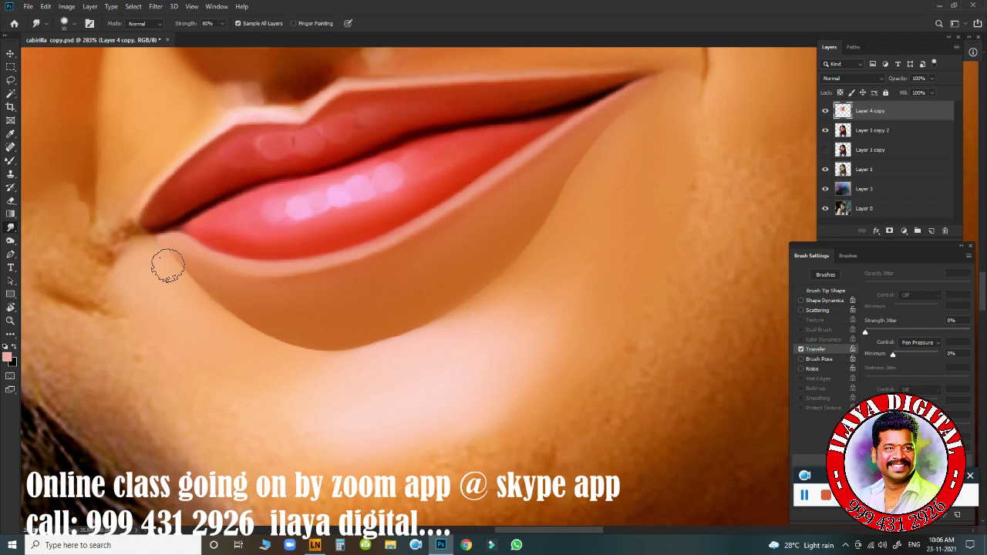
{"action": "mouse_move", "coordinate": [274, 327]}
{"action": "left_mouse_down"}
{"action": "mouse_move", "coordinate": [341, 335]}
{"action": "mouse_move", "coordinate": [443, 313]}
{"action": "mouse_move", "coordinate": [385, 334]}
{"action": "mouse_move", "coordinate": [449, 293]}
{"action": "left_mouse_up"}
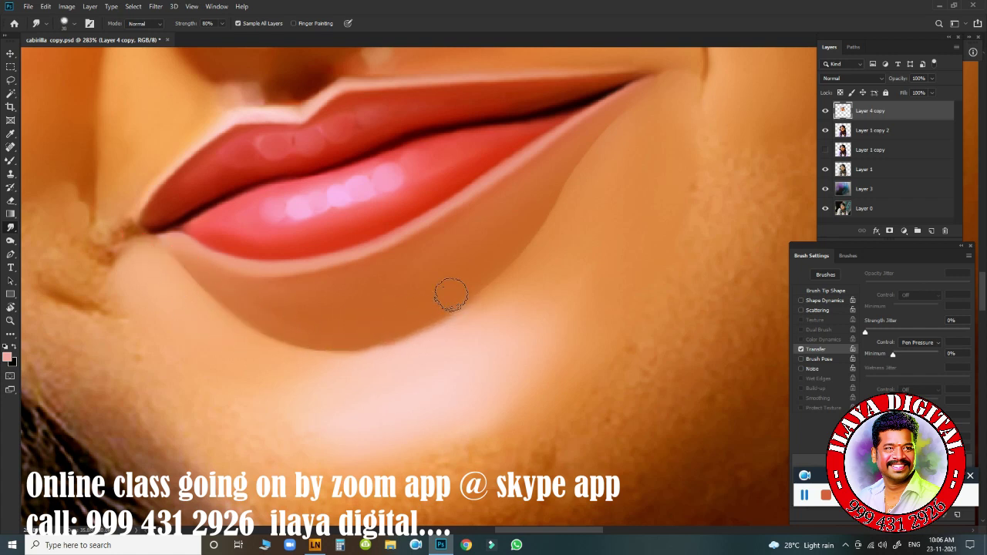
{"action": "mouse_move", "coordinate": [381, 332]}
{"action": "left_mouse_down"}
{"action": "mouse_move", "coordinate": [530, 255]}
{"action": "mouse_move", "coordinate": [585, 158]}
{"action": "left_mouse_up"}
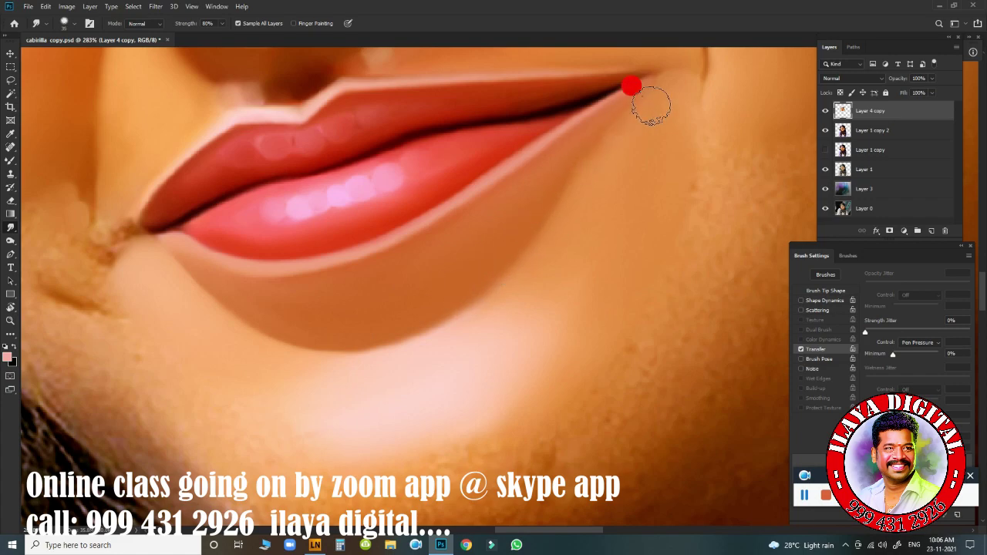
{"action": "left_click_drag", "start_coordinate": [652, 104], "coordinate": [549, 227]}
- Draw a pen path from the ear along the jaw and chin up to the left cheek
{"action": "scroll", "coordinate": [604, 321], "scroll_direction": "down", "scroll_amount": 5}
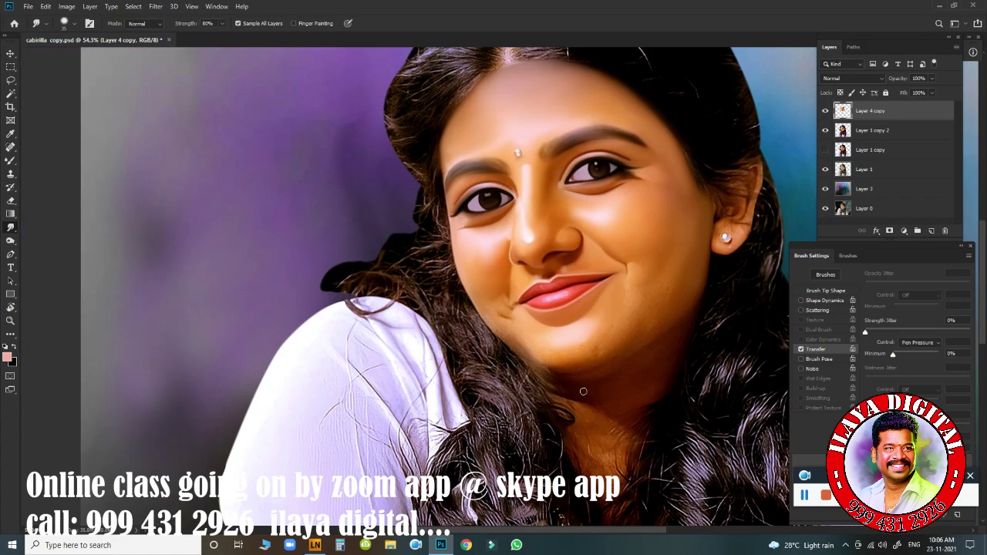
{"action": "scroll", "coordinate": [540, 332], "scroll_direction": "down", "scroll_amount": 2}
{"action": "scroll", "coordinate": [455, 353], "scroll_direction": "up", "scroll_amount": 5}
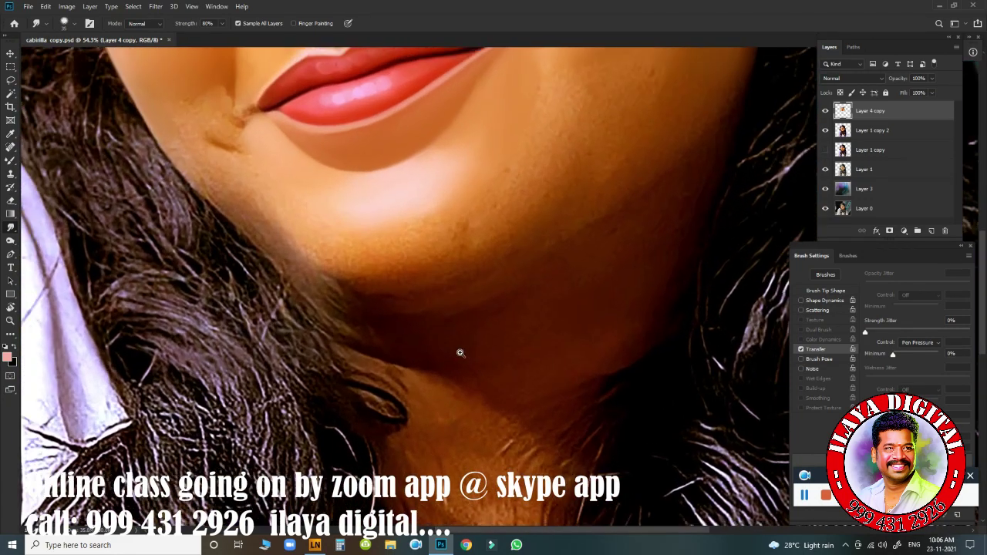
{"action": "scroll", "coordinate": [478, 342], "scroll_direction": "down", "scroll_amount": 2}
{"action": "scroll", "coordinate": [425, 347], "scroll_direction": "down", "scroll_amount": 3}
{"action": "scroll", "coordinate": [479, 357], "scroll_direction": "up", "scroll_amount": 5}
{"action": "scroll", "coordinate": [479, 357], "scroll_direction": "up", "scroll_amount": 2}
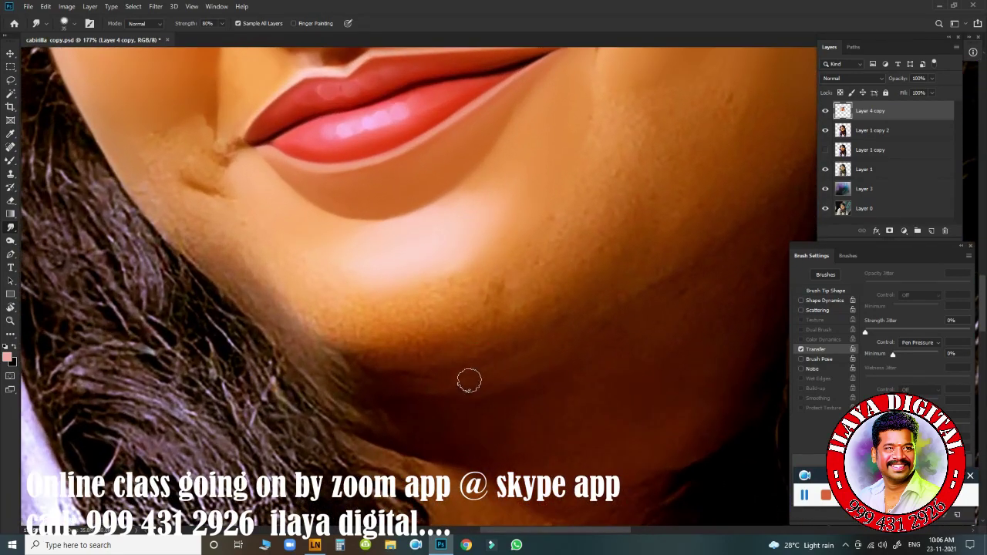
{"action": "scroll", "coordinate": [462, 378], "scroll_direction": "down", "scroll_amount": 4}
{"action": "scroll", "coordinate": [475, 353], "scroll_direction": "up", "scroll_amount": 2}
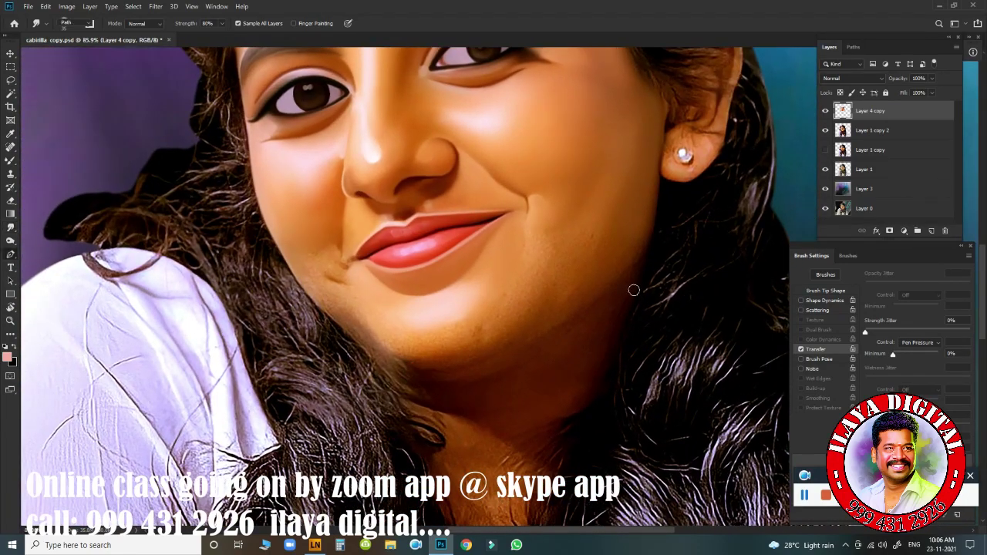
{"action": "key", "text": "p"}
{"action": "left_click_drag", "start_coordinate": [628, 276], "coordinate": [600, 298]}
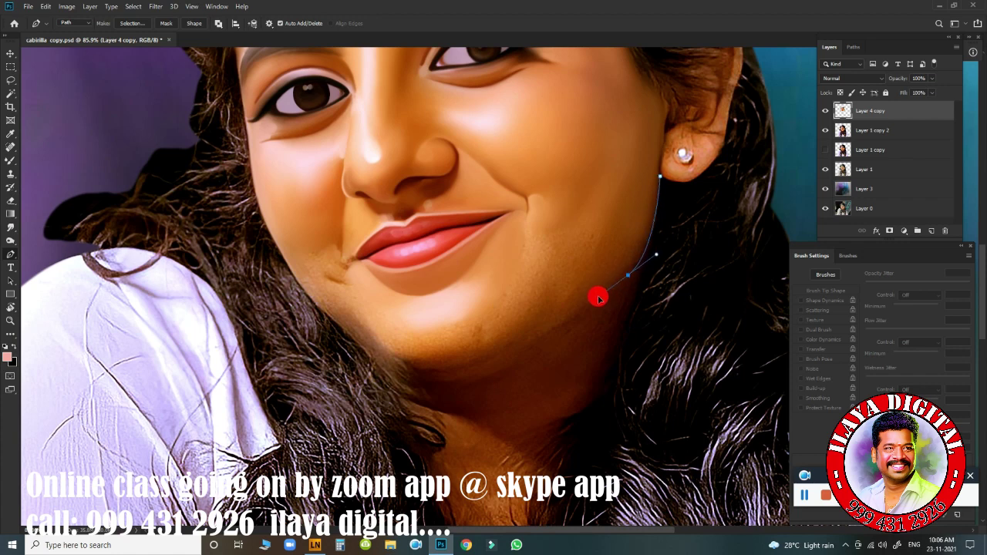
{"action": "left_click_drag", "start_coordinate": [410, 372], "coordinate": [331, 357]}
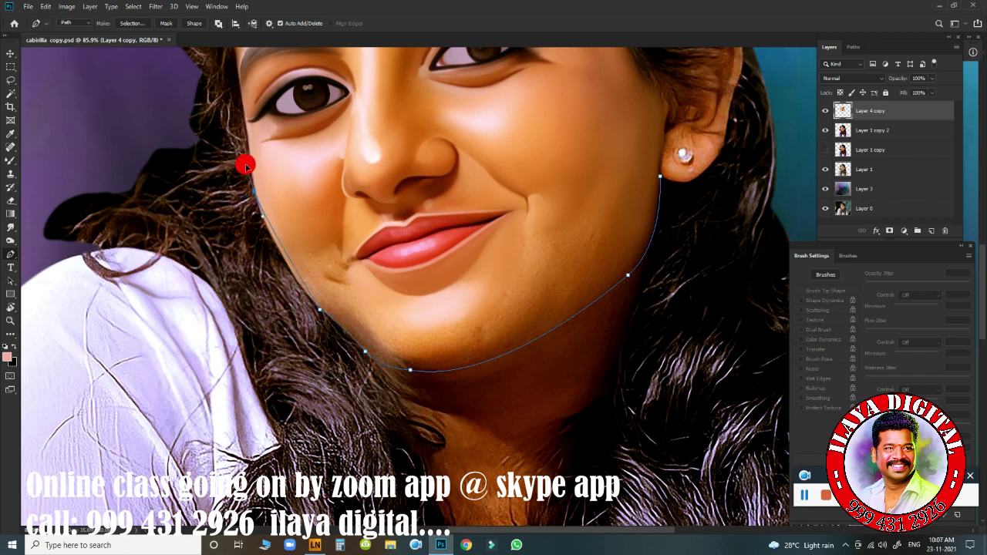
{"action": "left_click_drag", "start_coordinate": [245, 166], "coordinate": [239, 131]}
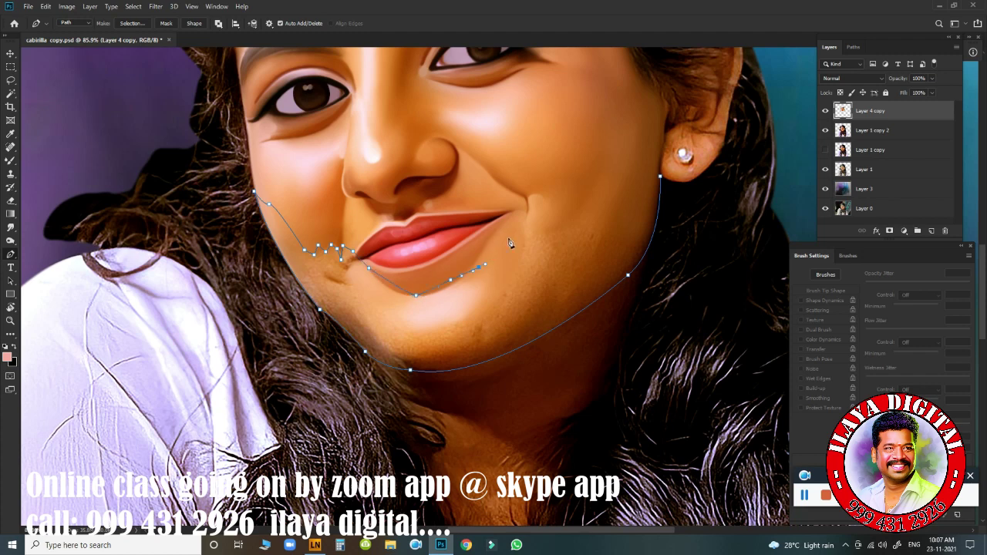
- Close the path beneath the lips and turn it into a feathered selection
{"action": "left_click_drag", "start_coordinate": [498, 303], "coordinate": [473, 336]}
{"action": "key", "text": "ctrl+Return"}
{"action": "key", "text": "shift+F6"}
{"action": "key", "text": "Return"}
- Smudge the mouth corner and chin edge, softening the dark spot below the mouth corner
{"action": "scroll", "coordinate": [494, 331], "scroll_direction": "up", "scroll_amount": 3}
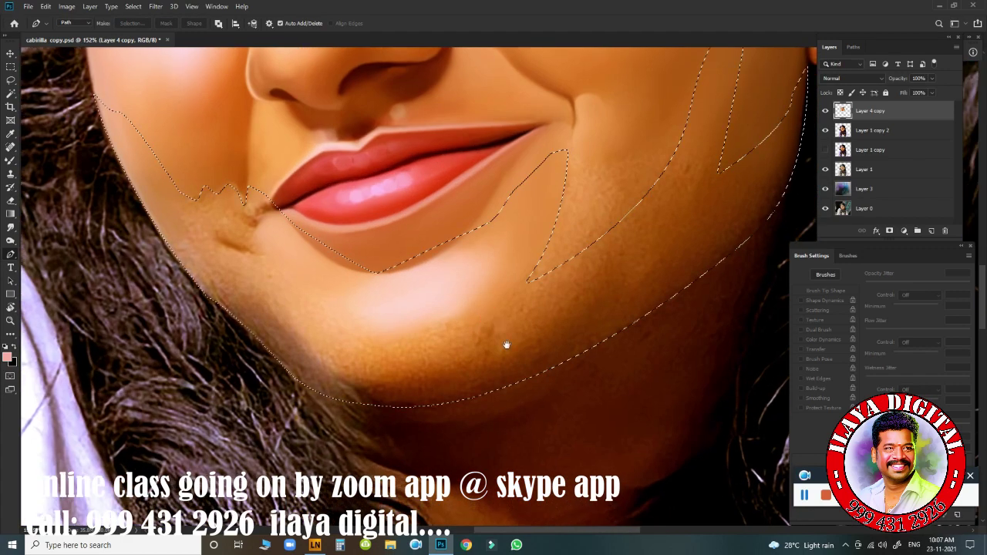
{"action": "left_click_drag", "start_coordinate": [507, 344], "coordinate": [530, 280]}
{"action": "key", "text": "r"}
{"action": "left_click_drag", "start_coordinate": [486, 325], "coordinate": [423, 340]}
{"action": "left_click_drag", "start_coordinate": [189, 146], "coordinate": [234, 200]}
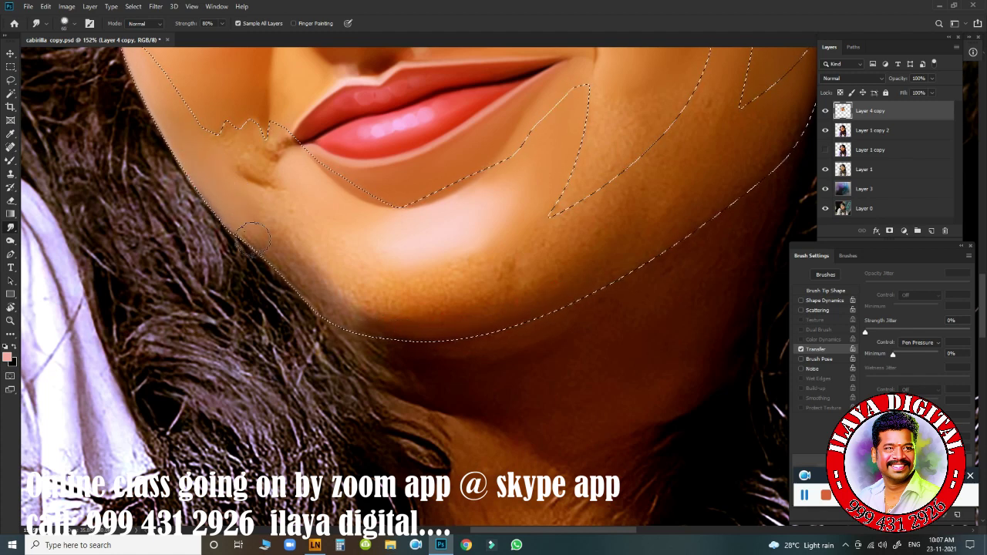
{"action": "left_click_drag", "start_coordinate": [351, 322], "coordinate": [435, 331]}
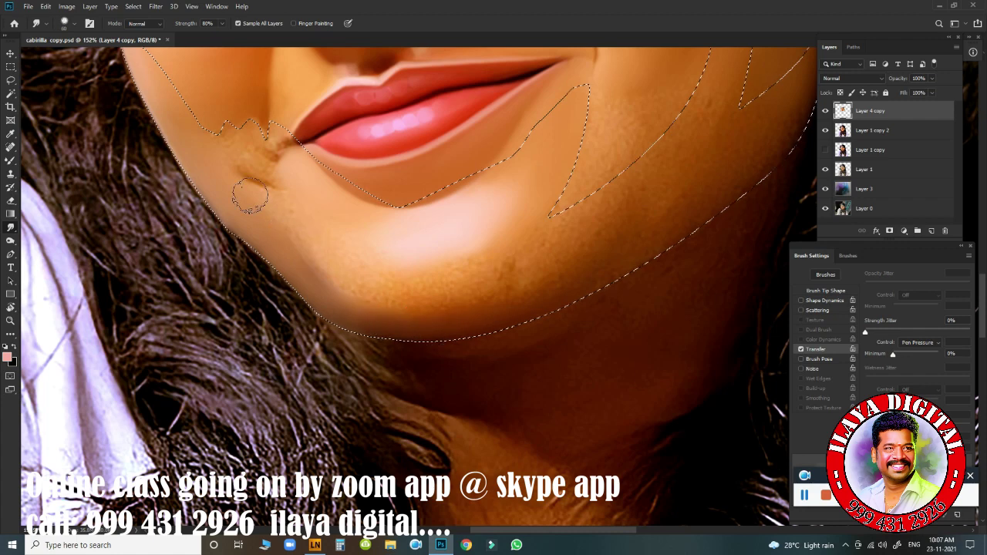
{"action": "mouse_move", "coordinate": [260, 159]}
{"action": "left_mouse_down"}
{"action": "mouse_move", "coordinate": [221, 140]}
{"action": "mouse_move", "coordinate": [227, 108]}
{"action": "left_mouse_up"}
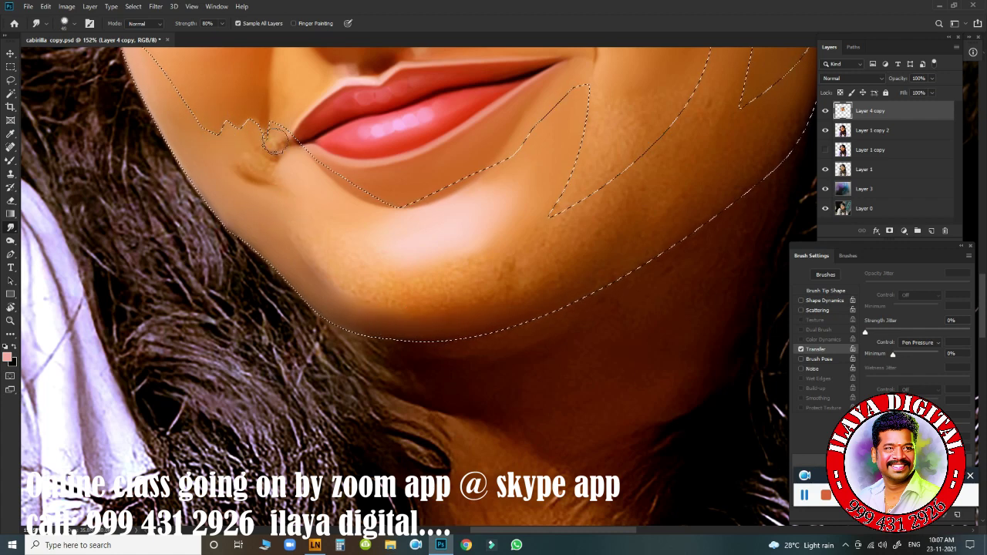
{"action": "mouse_move", "coordinate": [270, 143]}
{"action": "left_mouse_down"}
{"action": "mouse_move", "coordinate": [285, 150]}
{"action": "mouse_move", "coordinate": [271, 128]}
{"action": "mouse_move", "coordinate": [272, 153]}
{"action": "mouse_move", "coordinate": [232, 158]}
{"action": "left_mouse_up"}
{"action": "key", "text": "]"}
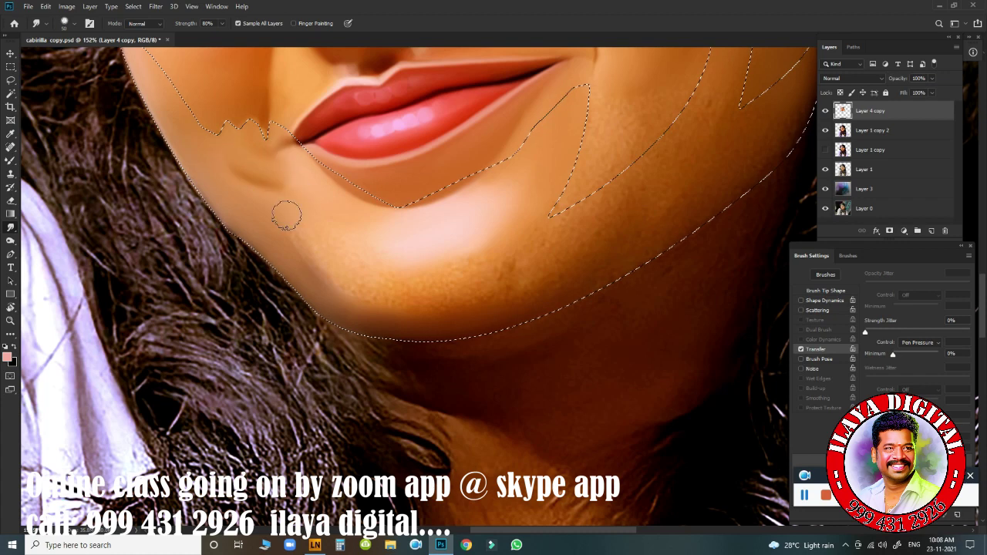
{"action": "mouse_move", "coordinate": [337, 273]}
{"action": "left_mouse_down"}
{"action": "mouse_move", "coordinate": [490, 284]}
{"action": "mouse_move", "coordinate": [298, 232]}
{"action": "mouse_move", "coordinate": [419, 275]}
{"action": "mouse_move", "coordinate": [525, 223]}
{"action": "mouse_move", "coordinate": [595, 77]}
{"action": "mouse_move", "coordinate": [569, 221]}
{"action": "mouse_move", "coordinate": [516, 298]}
{"action": "mouse_move", "coordinate": [422, 312]}
{"action": "mouse_move", "coordinate": [514, 158]}
{"action": "mouse_move", "coordinate": [420, 292]}
{"action": "mouse_move", "coordinate": [558, 209]}
{"action": "mouse_move", "coordinate": [610, 154]}
{"action": "mouse_move", "coordinate": [476, 341]}
{"action": "mouse_move", "coordinate": [347, 397]}
{"action": "mouse_move", "coordinate": [254, 404]}
{"action": "mouse_move", "coordinate": [336, 367]}
{"action": "left_mouse_up"}
- Smooth the cheek, mouth-corner crease, jaw, neck and left lip corner skin
{"action": "scroll", "coordinate": [358, 314], "scroll_direction": "up", "scroll_amount": 2}
{"action": "scroll", "coordinate": [406, 371], "scroll_direction": "right", "scroll_amount": 5}
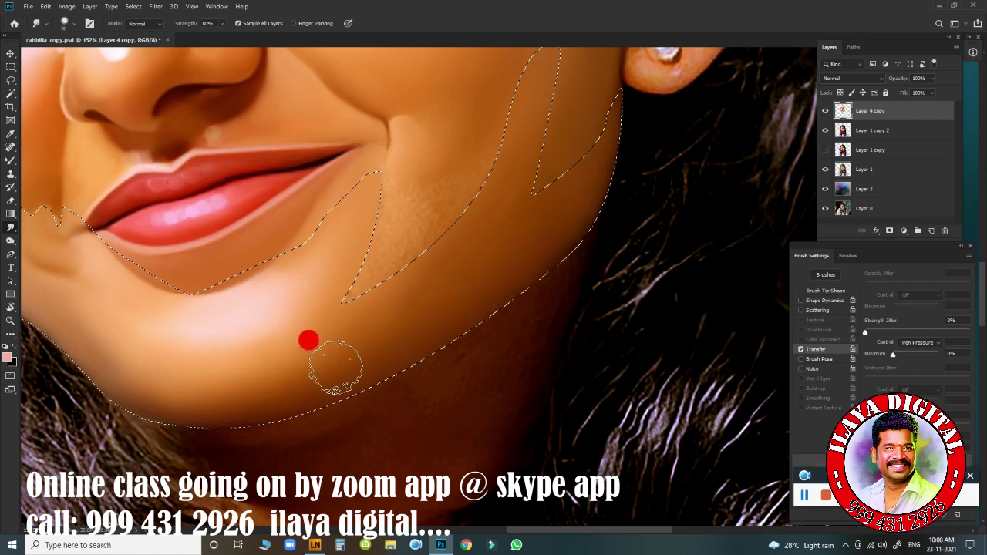
{"action": "key", "text": "shift+F6"}
{"action": "left_click", "coordinate": [544, 187]}
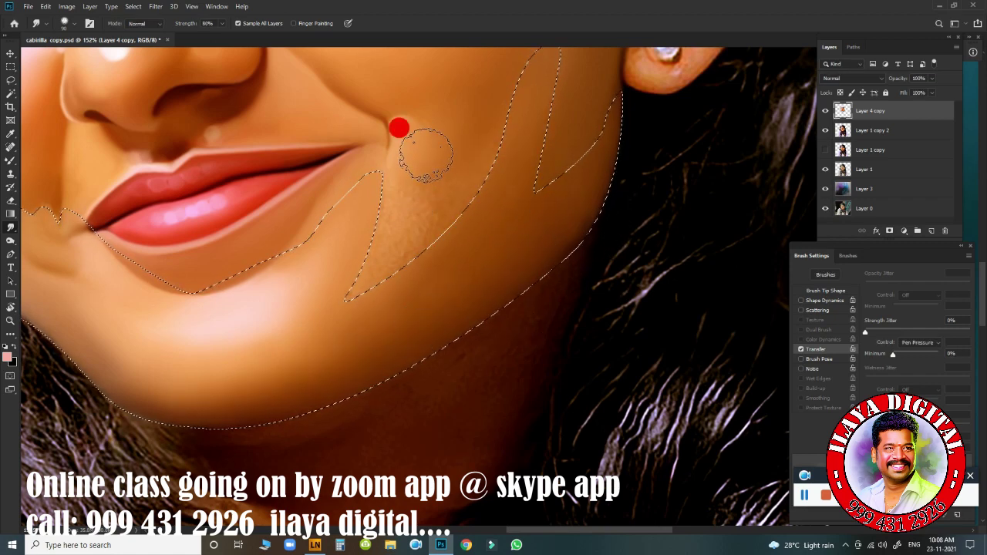
{"action": "left_click_drag", "start_coordinate": [396, 126], "coordinate": [321, 260]}
{"action": "mouse_move", "coordinate": [421, 203]}
{"action": "left_mouse_down"}
{"action": "mouse_move", "coordinate": [418, 145]}
{"action": "mouse_move", "coordinate": [421, 185]}
{"action": "left_mouse_up"}
{"action": "mouse_move", "coordinate": [375, 335]}
{"action": "left_mouse_down"}
{"action": "mouse_move", "coordinate": [457, 248]}
{"action": "mouse_move", "coordinate": [520, 297]}
{"action": "left_mouse_up"}
{"action": "scroll", "coordinate": [566, 253], "scroll_direction": "down", "scroll_amount": 3}
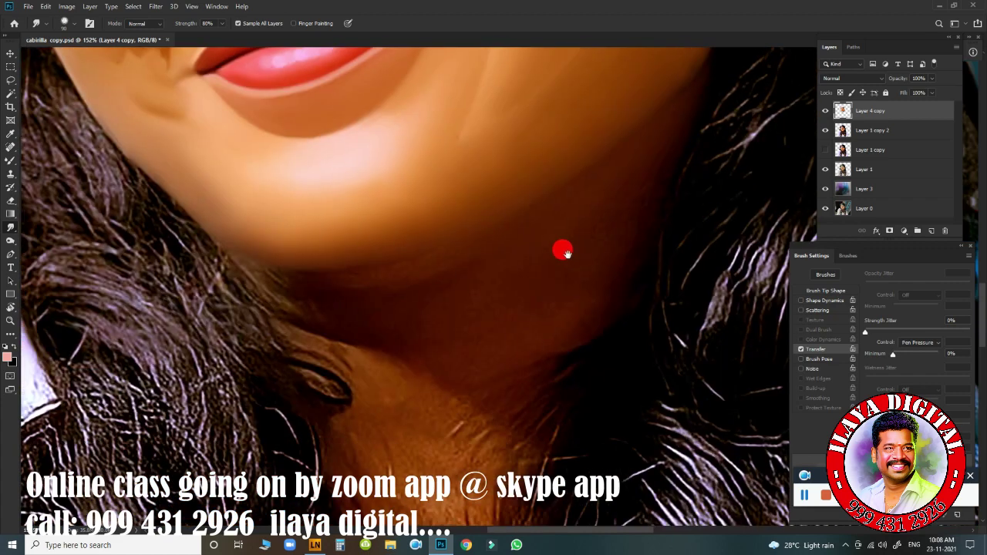
{"action": "mouse_move", "coordinate": [566, 253]}
{"action": "left_mouse_down"}
{"action": "mouse_move", "coordinate": [320, 286]}
{"action": "mouse_move", "coordinate": [264, 265]}
{"action": "mouse_move", "coordinate": [335, 308]}
{"action": "mouse_move", "coordinate": [448, 315]}
{"action": "mouse_move", "coordinate": [623, 170]}
{"action": "mouse_move", "coordinate": [584, 322]}
{"action": "mouse_move", "coordinate": [418, 379]}
{"action": "mouse_move", "coordinate": [428, 426]}
{"action": "left_mouse_up"}
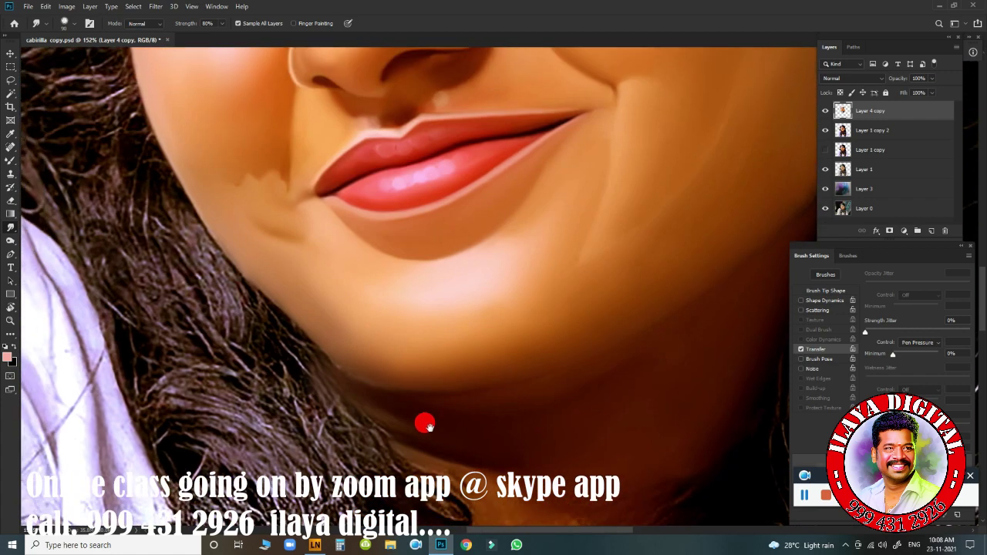
{"action": "left_click_drag", "start_coordinate": [232, 140], "coordinate": [238, 152]}
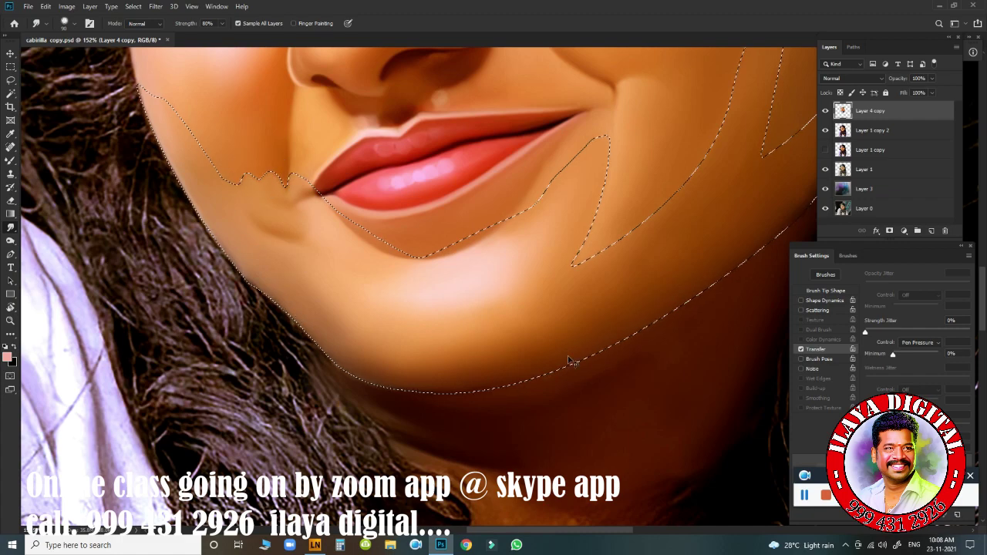
{"action": "scroll", "coordinate": [571, 401], "scroll_direction": "down", "scroll_amount": 5}
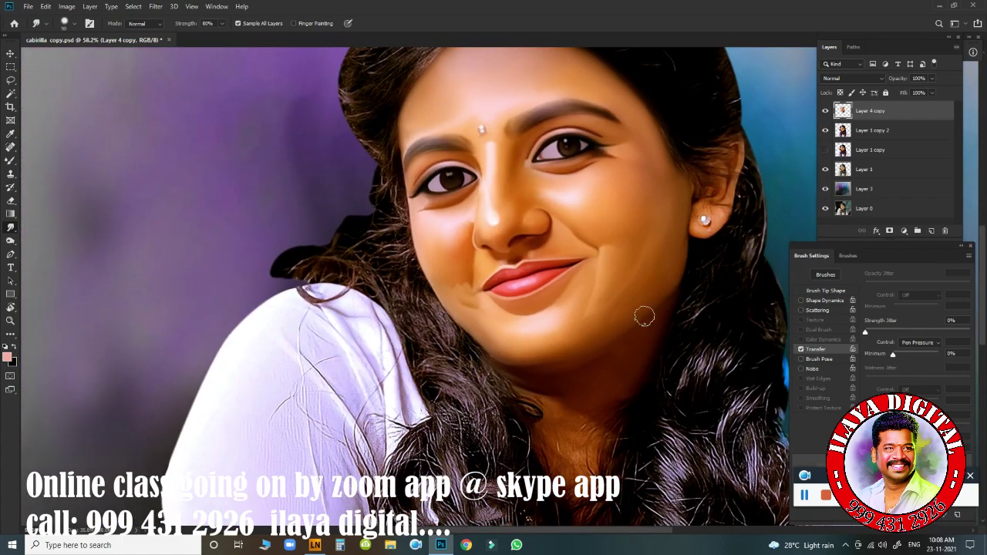
- Soften the smile crease across the cheek with smudge strokes
{"action": "scroll", "coordinate": [645, 317], "scroll_direction": "up", "scroll_amount": 3}
{"action": "mouse_move", "coordinate": [476, 204]}
{"action": "left_mouse_down"}
{"action": "mouse_move", "coordinate": [489, 220]}
{"action": "mouse_move", "coordinate": [520, 145]}
{"action": "left_mouse_up"}
{"action": "left_click_drag", "start_coordinate": [430, 298], "coordinate": [384, 313]}
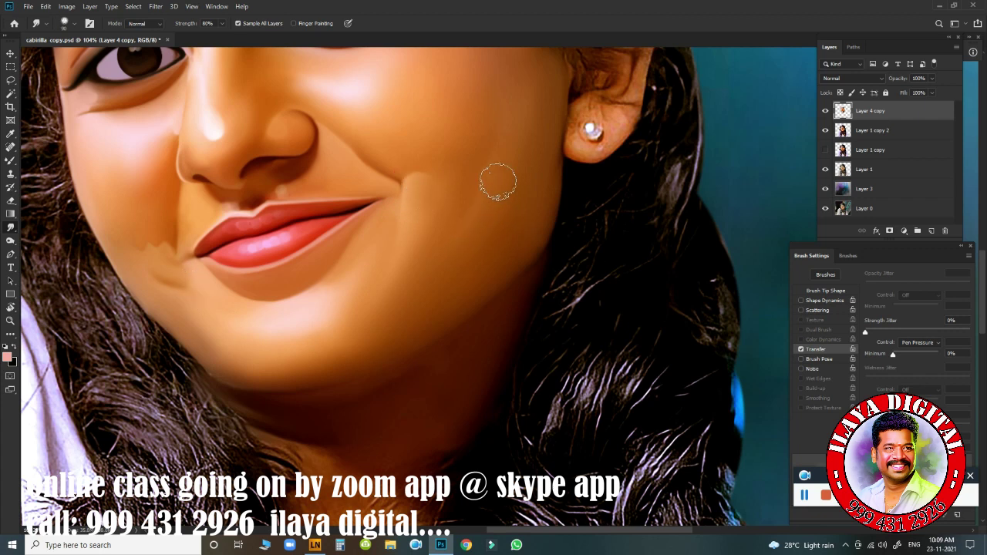
{"action": "mouse_move", "coordinate": [472, 123]}
{"action": "left_mouse_down"}
{"action": "mouse_move", "coordinate": [473, 115]}
{"action": "mouse_move", "coordinate": [458, 190]}
{"action": "mouse_move", "coordinate": [452, 150]}
{"action": "mouse_move", "coordinate": [509, 226]}
{"action": "mouse_move", "coordinate": [523, 203]}
{"action": "left_mouse_up"}
{"action": "mouse_move", "coordinate": [388, 322]}
{"action": "left_mouse_down"}
{"action": "mouse_move", "coordinate": [282, 335]}
{"action": "mouse_move", "coordinate": [346, 356]}
{"action": "mouse_move", "coordinate": [348, 315]}
{"action": "mouse_move", "coordinate": [429, 399]}
{"action": "mouse_move", "coordinate": [368, 408]}
{"action": "mouse_move", "coordinate": [432, 416]}
{"action": "left_mouse_up"}
- Hide Layer 4 copy and add a new empty layer on top, zoomed on the chin
{"action": "left_click", "coordinate": [825, 110]}
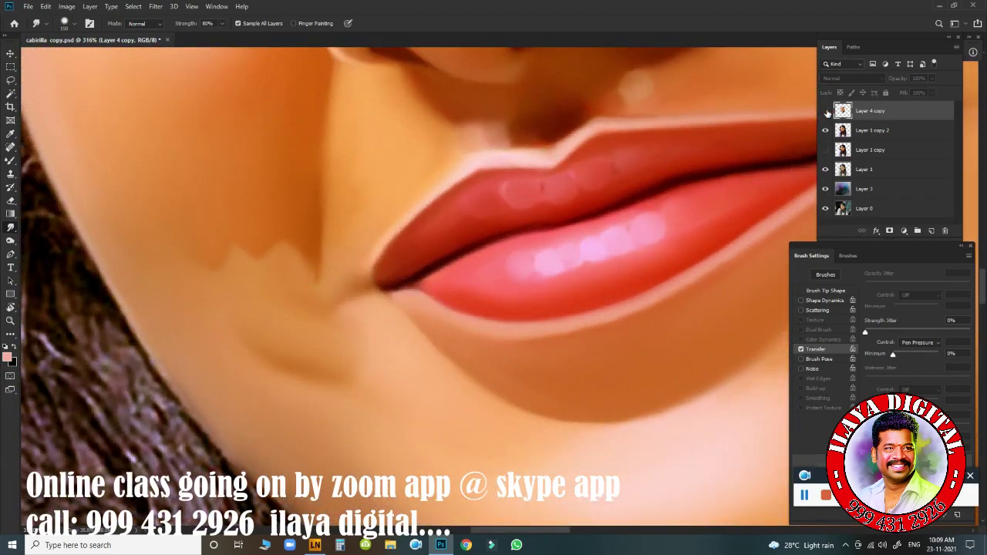
{"action": "mouse_move", "coordinate": [463, 386]}
{"action": "left_mouse_down"}
{"action": "mouse_move", "coordinate": [484, 388]}
{"action": "mouse_move", "coordinate": [745, 230]}
{"action": "left_mouse_up"}
{"action": "key", "text": "ctrl+shift+alt+n"}
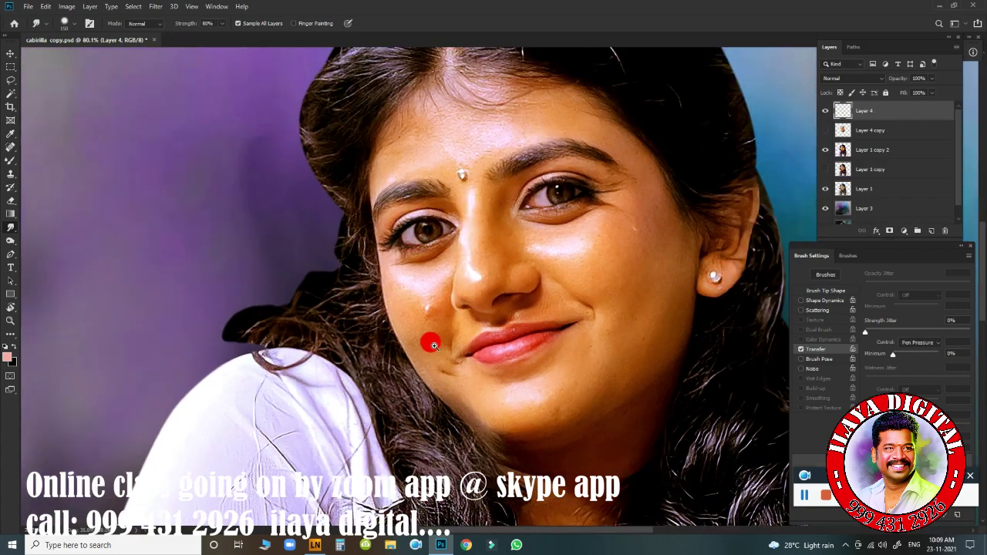
{"action": "left_click_drag", "start_coordinate": [430, 341], "coordinate": [381, 243]}
- Trace a pen path along the chin crease and paint peach skin tone inside it on Layer 4
{"action": "key", "text": "p"}
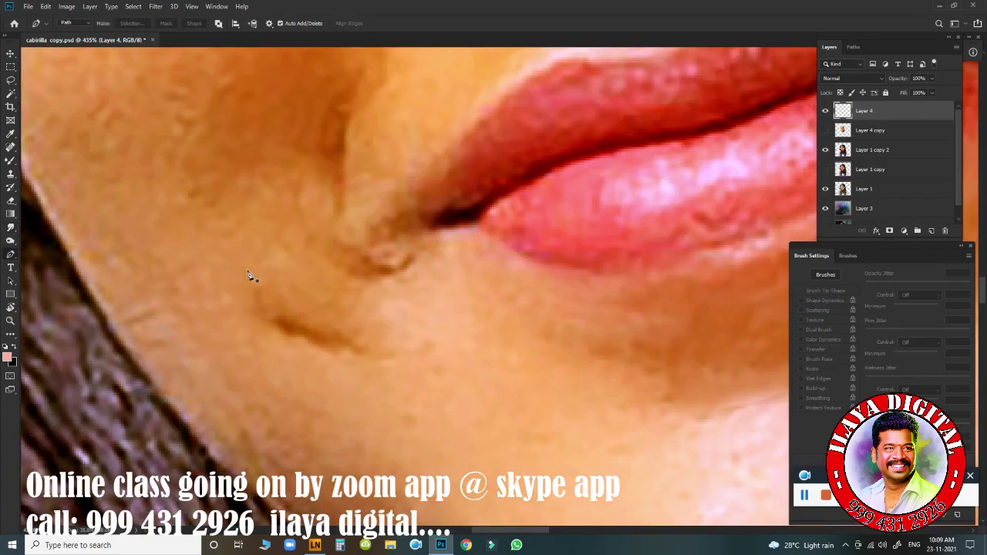
{"action": "left_click_drag", "start_coordinate": [422, 369], "coordinate": [460, 352]}
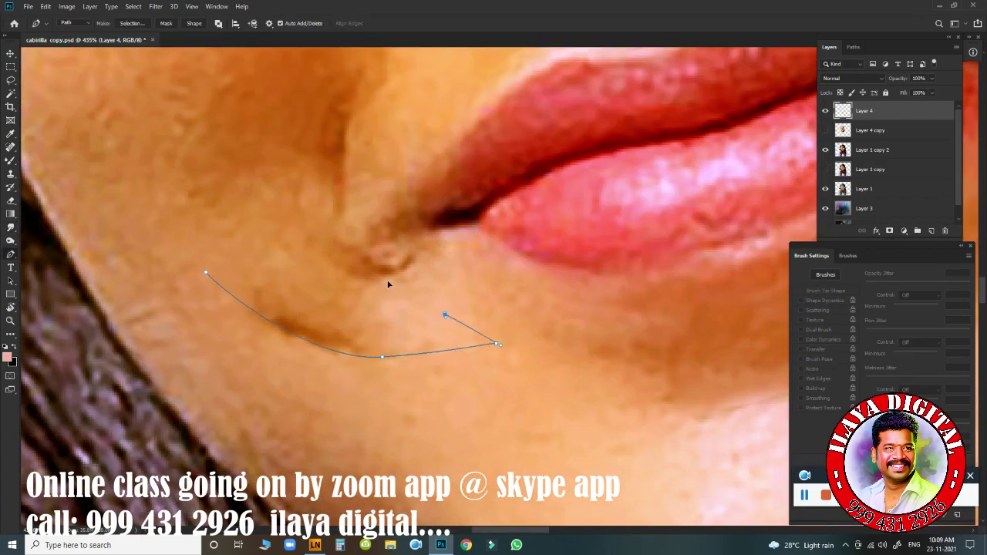
{"action": "scroll", "coordinate": [344, 147], "scroll_direction": "down", "scroll_amount": 10}
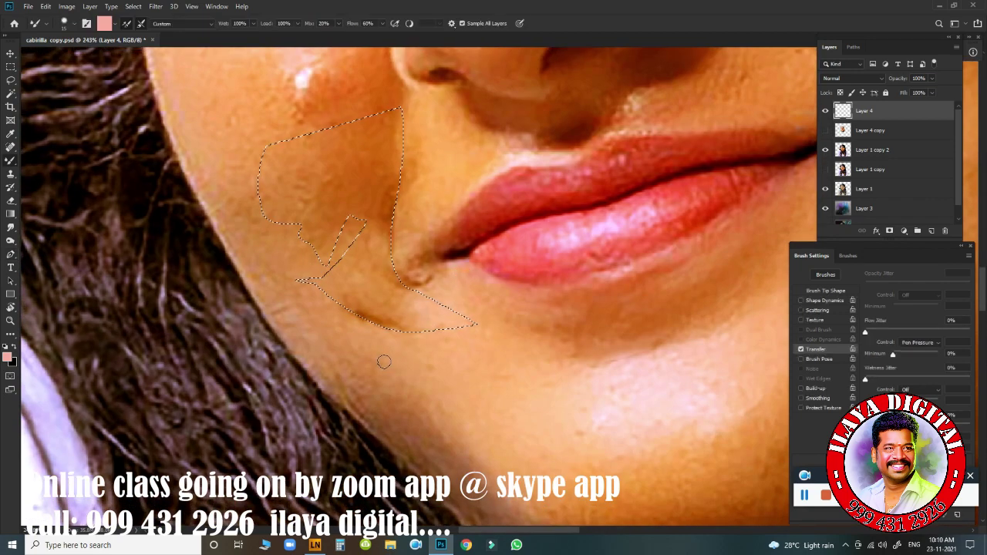
{"action": "left_click_drag", "start_coordinate": [329, 294], "coordinate": [344, 310]}
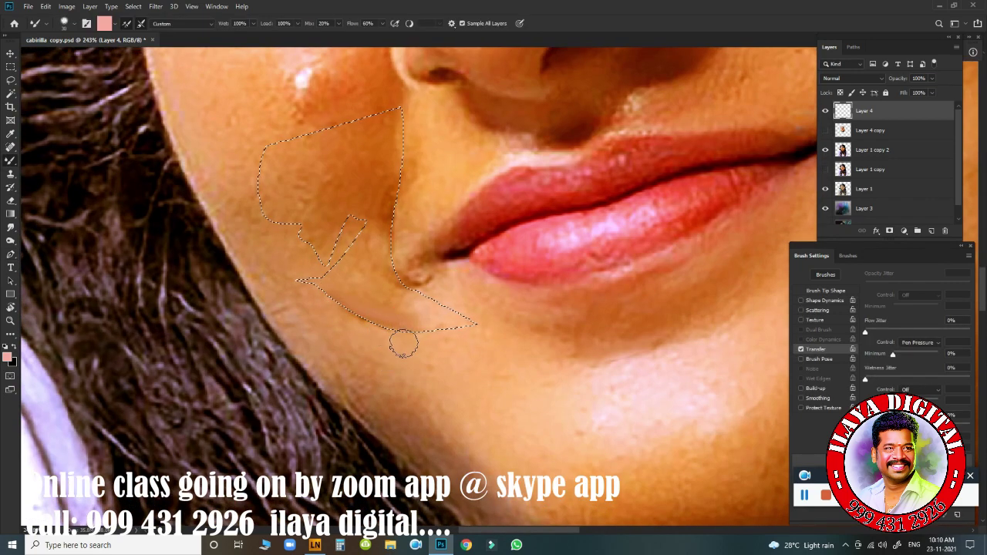
{"action": "left_click_drag", "start_coordinate": [349, 312], "coordinate": [356, 319]}
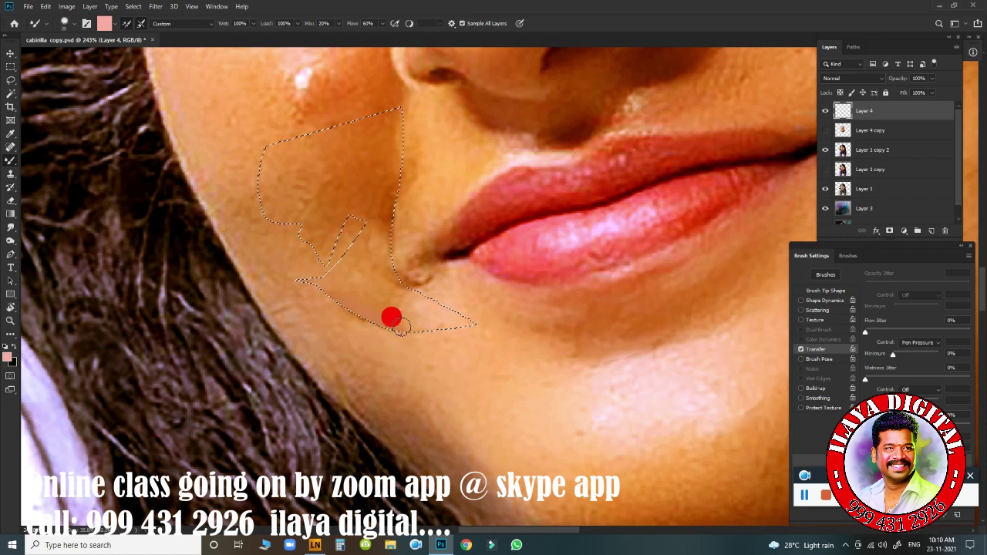
{"action": "mouse_move", "coordinate": [417, 313]}
{"action": "left_mouse_down"}
{"action": "mouse_move", "coordinate": [366, 291]}
{"action": "mouse_move", "coordinate": [364, 205]}
{"action": "mouse_move", "coordinate": [379, 167]}
{"action": "mouse_move", "coordinate": [364, 185]}
{"action": "mouse_move", "coordinate": [367, 263]}
{"action": "mouse_move", "coordinate": [402, 308]}
{"action": "left_mouse_up"}
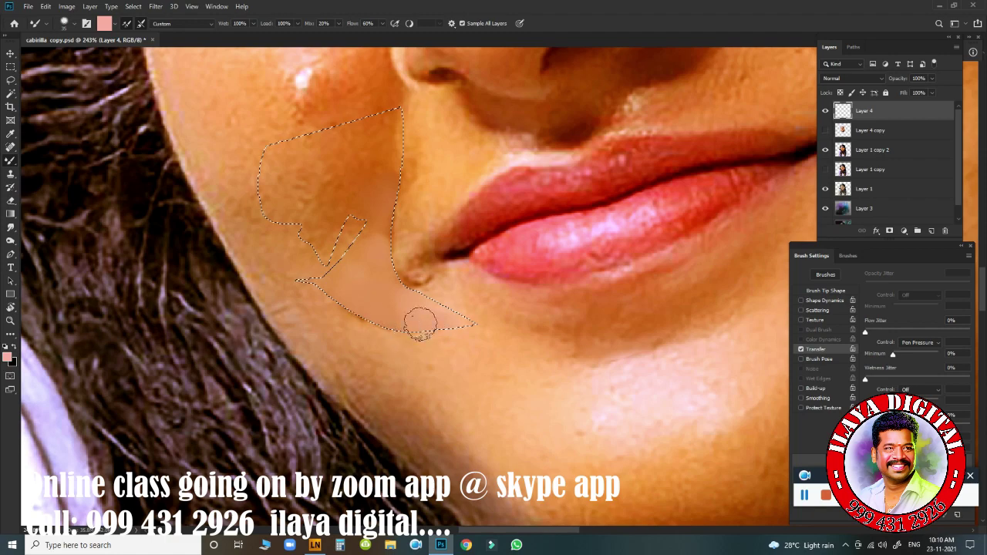
{"action": "left_click_drag", "start_coordinate": [338, 303], "coordinate": [467, 362]}
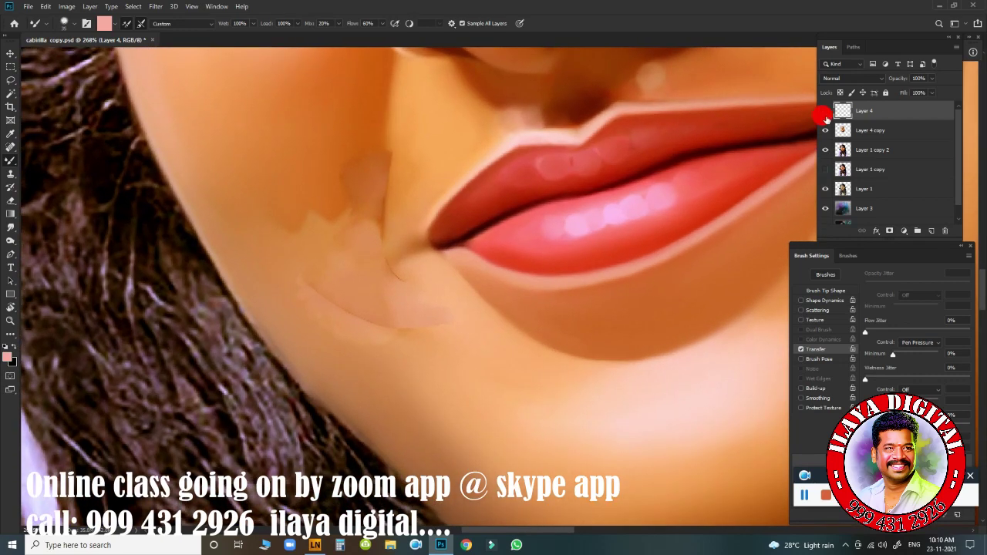
- Delete Layer 4, then erase and reblend the chin crease skin on Layer 4 copy
{"action": "left_click", "coordinate": [825, 112]}
{"action": "left_click", "coordinate": [826, 112]}
{"action": "key", "text": "Delete"}
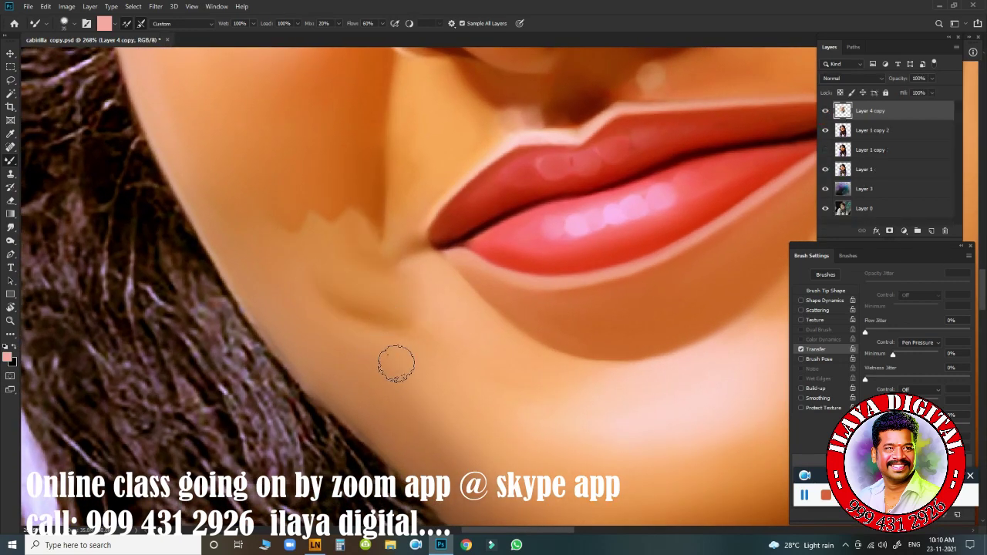
{"action": "key", "text": "e"}
{"action": "left_click_drag", "start_coordinate": [374, 307], "coordinate": [412, 291]}
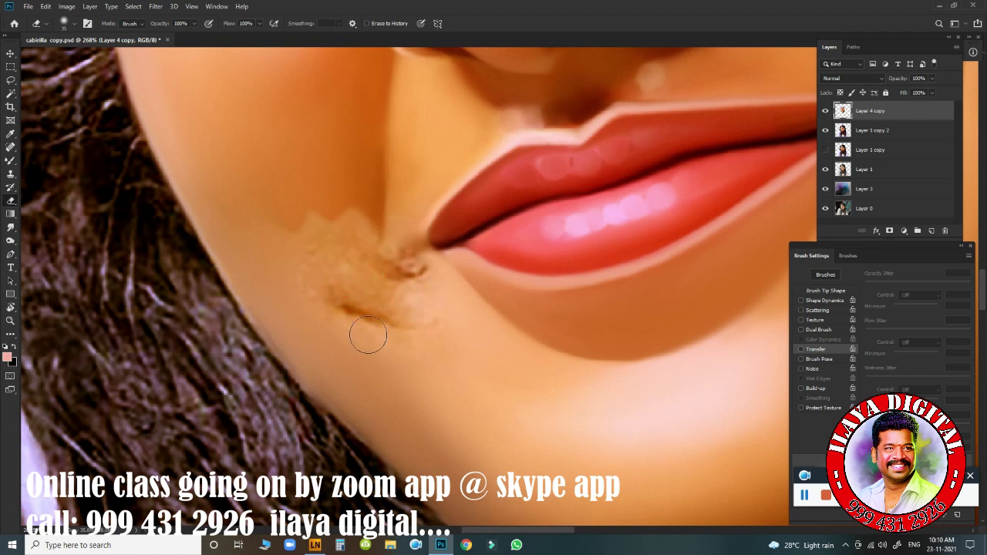
{"action": "key", "text": "b"}
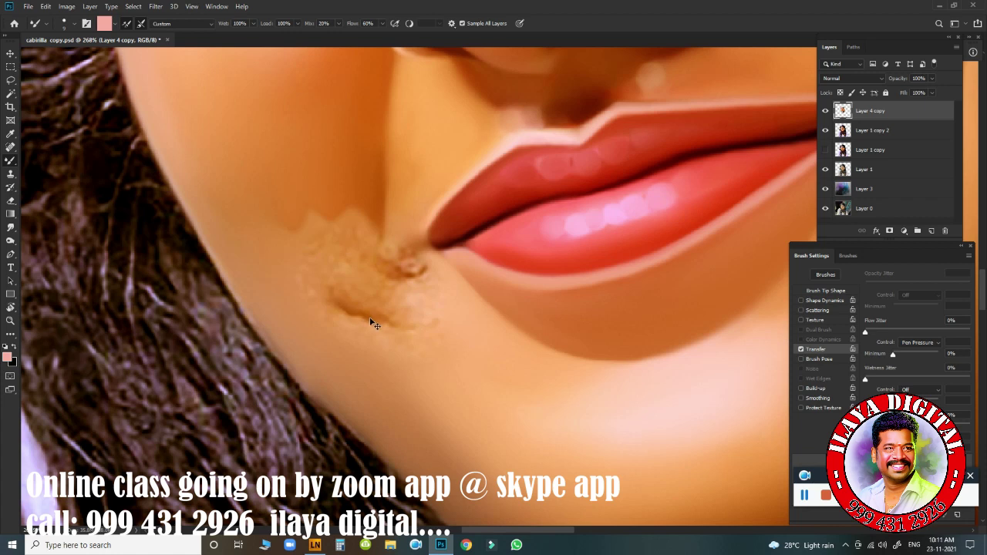
{"action": "mouse_move", "coordinate": [358, 313]}
{"action": "left_mouse_down"}
{"action": "mouse_move", "coordinate": [392, 272]}
{"action": "mouse_move", "coordinate": [408, 274]}
{"action": "left_mouse_up"}
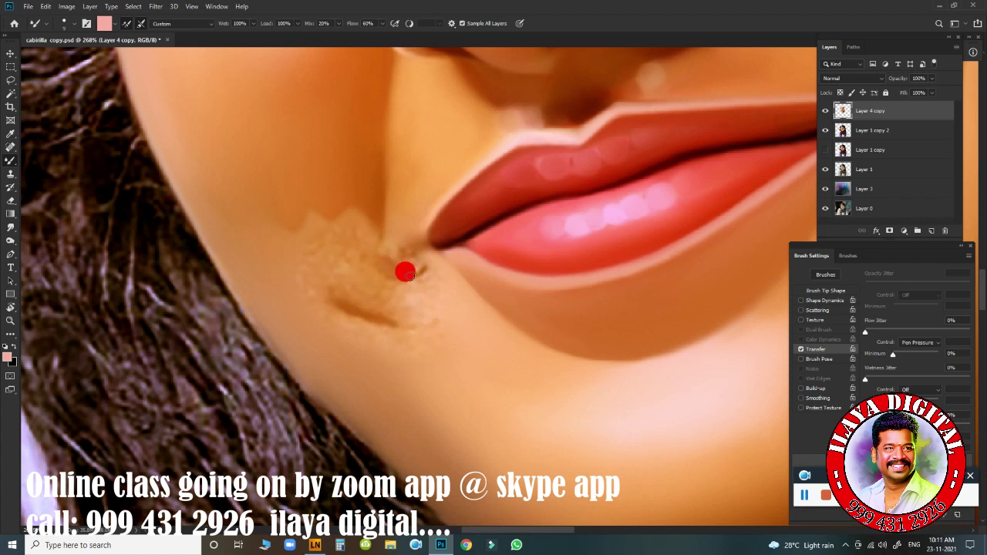
{"action": "key", "text": "p"}
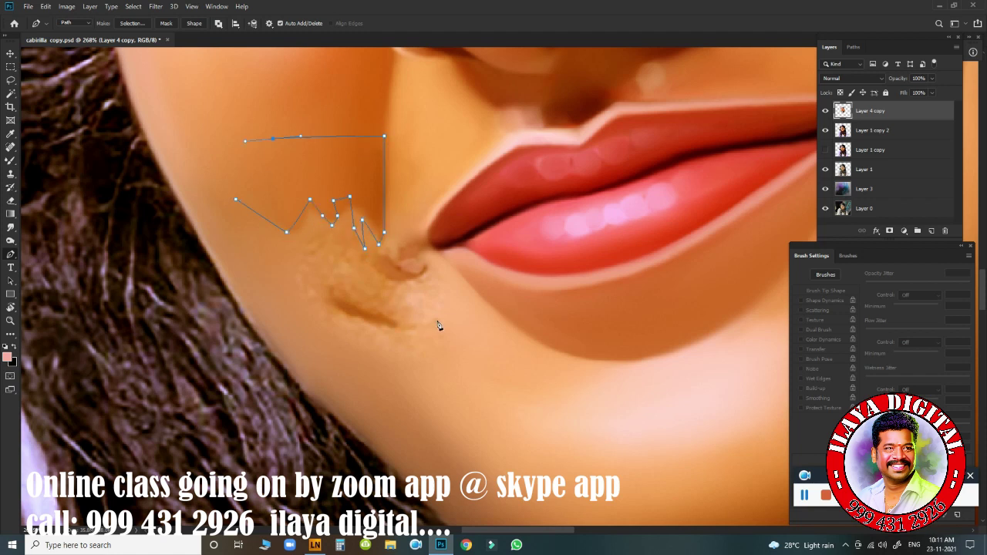
- Load the path as a selection and smudge the skin above and around the chin crease
{"action": "key", "text": "ctrl+Return"}
{"action": "key", "text": "r"}
{"action": "left_click_drag", "start_coordinate": [309, 198], "coordinate": [313, 172]}
{"action": "scroll", "coordinate": [391, 380], "scroll_direction": "down", "scroll_amount": 5}
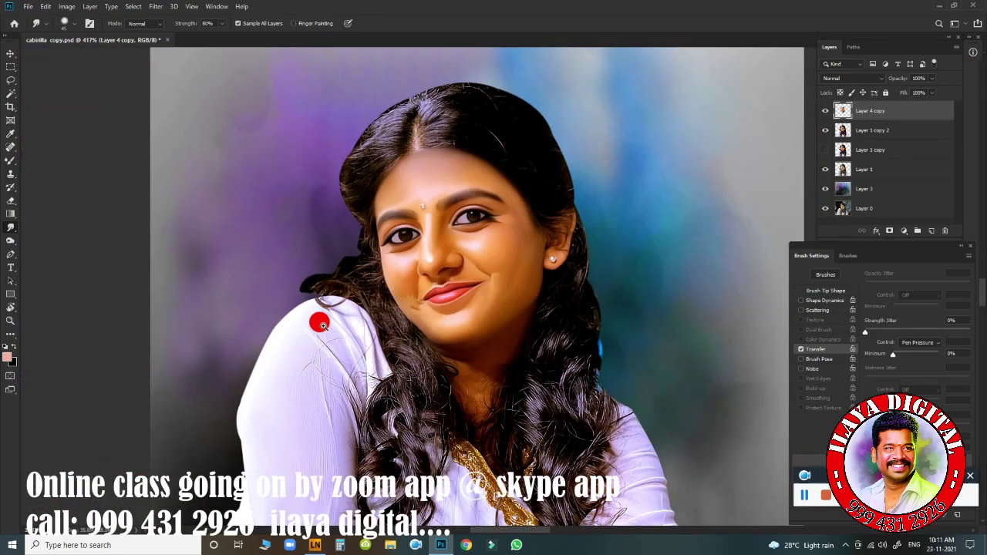
{"action": "left_click_drag", "start_coordinate": [392, 380], "coordinate": [396, 322]}
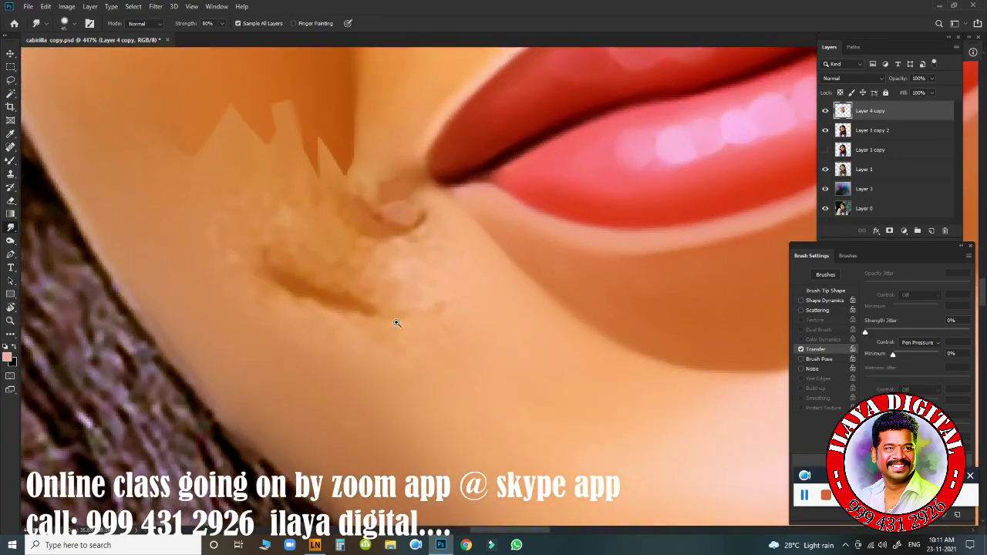
{"action": "left_click_drag", "start_coordinate": [274, 162], "coordinate": [375, 309]}
{"action": "mouse_move", "coordinate": [297, 276]}
{"action": "left_mouse_down"}
{"action": "mouse_move", "coordinate": [354, 260]}
{"action": "mouse_move", "coordinate": [489, 302]}
{"action": "mouse_move", "coordinate": [529, 346]}
{"action": "mouse_move", "coordinate": [441, 326]}
{"action": "mouse_move", "coordinate": [485, 353]}
{"action": "mouse_move", "coordinate": [424, 398]}
{"action": "mouse_move", "coordinate": [415, 363]}
{"action": "mouse_move", "coordinate": [532, 406]}
{"action": "mouse_move", "coordinate": [375, 457]}
{"action": "mouse_move", "coordinate": [366, 427]}
{"action": "mouse_move", "coordinate": [309, 352]}
{"action": "left_mouse_up"}
{"action": "left_click_drag", "start_coordinate": [543, 475], "coordinate": [520, 354]}
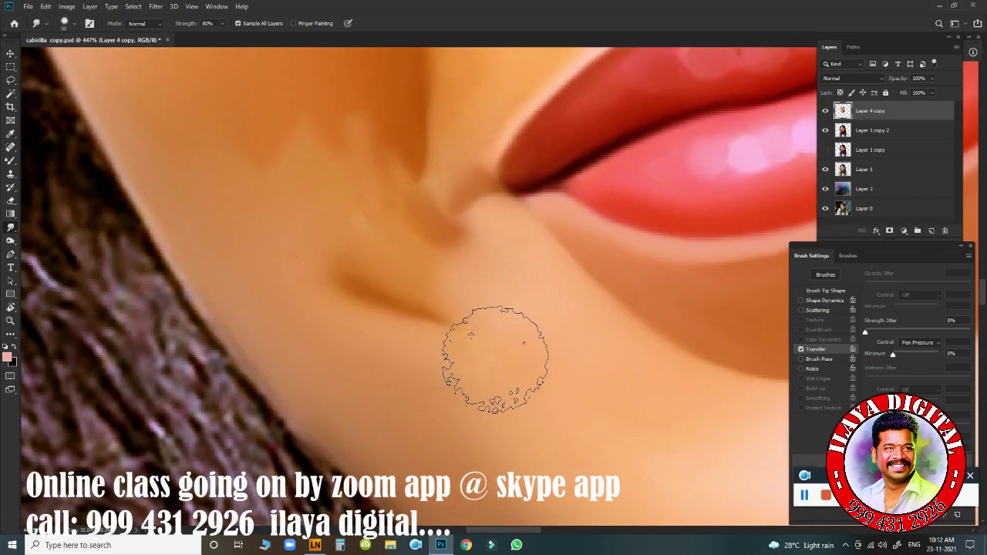
{"action": "scroll", "coordinate": [495, 359], "scroll_direction": "down", "scroll_amount": 5}
{"action": "scroll", "coordinate": [473, 385], "scroll_direction": "up", "scroll_amount": 5}
- Pen a new path around the chin crease and sample a brown foreground colour from the skin
{"action": "key", "text": "p"}
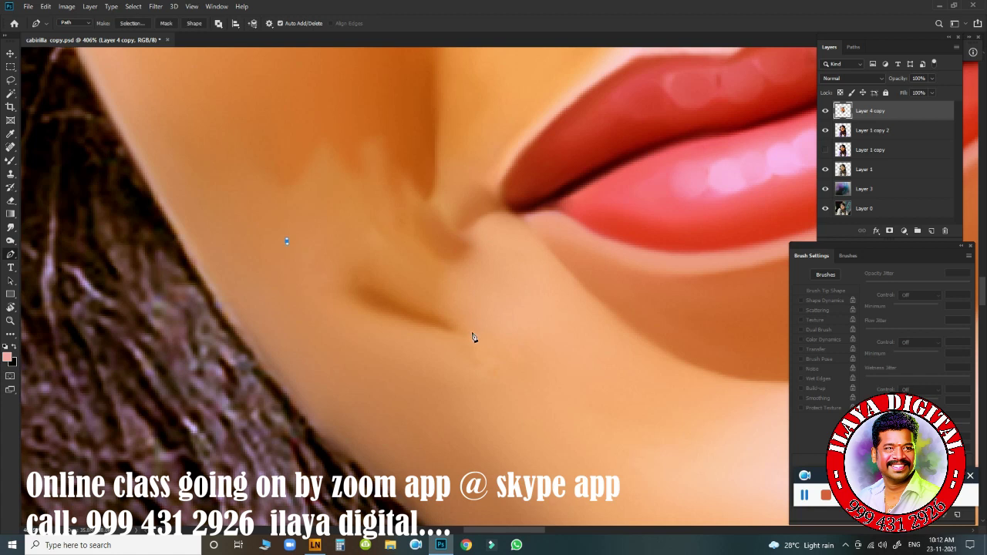
{"action": "left_click_drag", "start_coordinate": [463, 333], "coordinate": [560, 329]}
{"action": "key", "text": "b"}
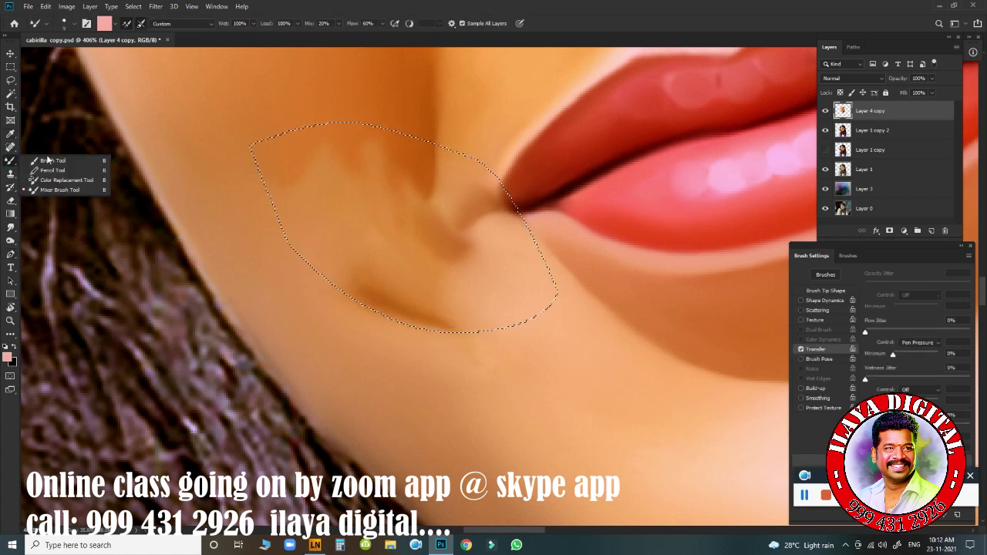
{"action": "left_click", "coordinate": [917, 295]}
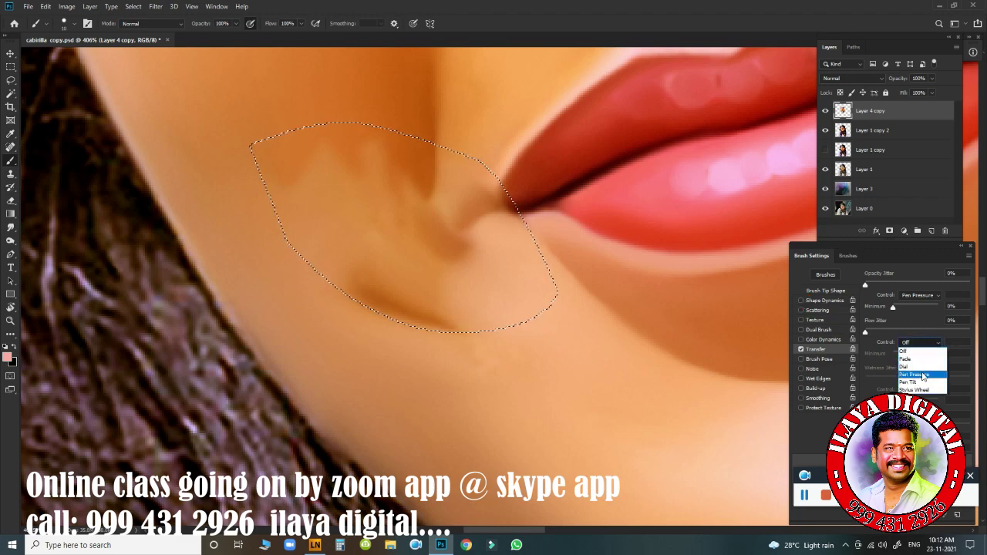
{"action": "left_click", "coordinate": [914, 339]}
{"action": "left_click", "coordinate": [7, 356]}
{"action": "left_click", "coordinate": [384, 299]}
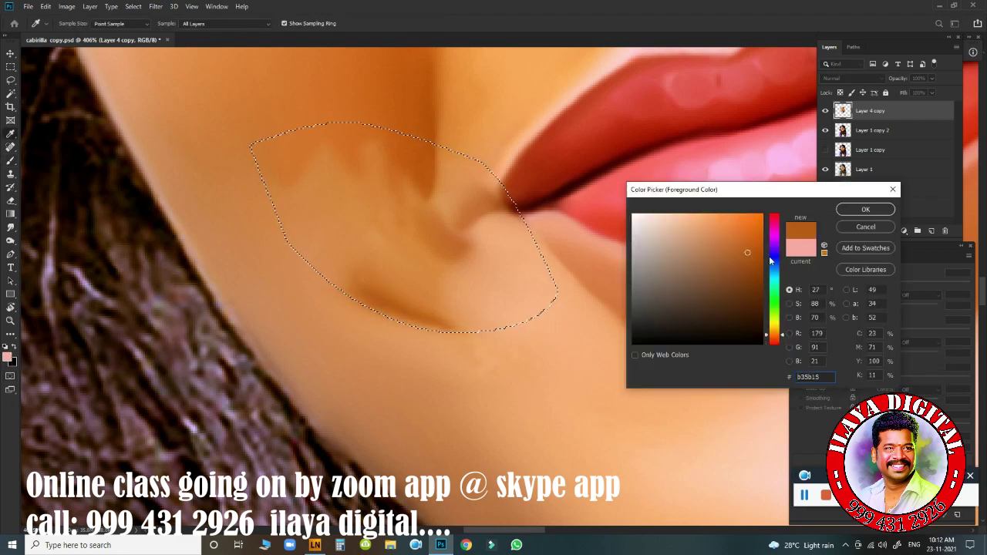
{"action": "left_click", "coordinate": [866, 209]}
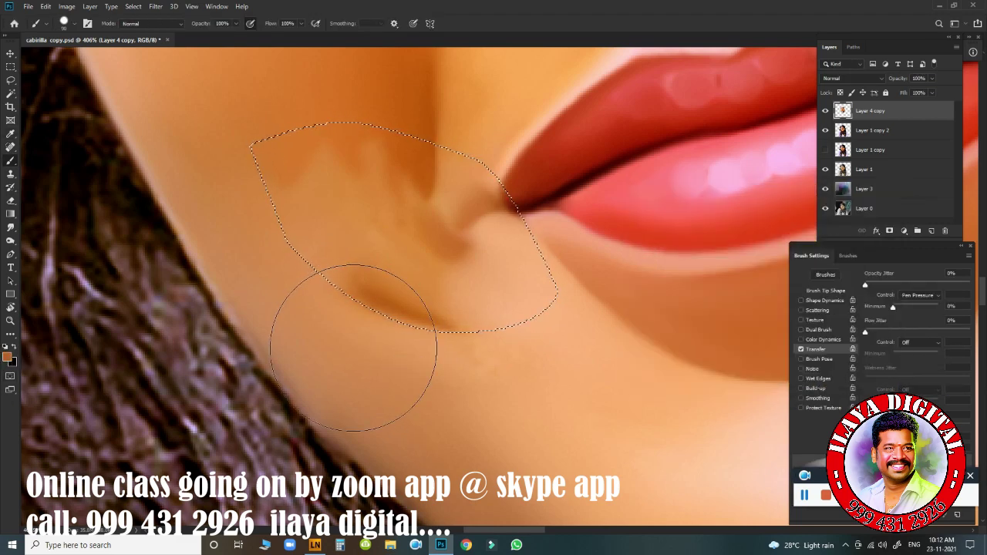
- On Layer 4, paint the crease with a fully soft brush at about half opacity
{"action": "left_click", "coordinate": [917, 230]}
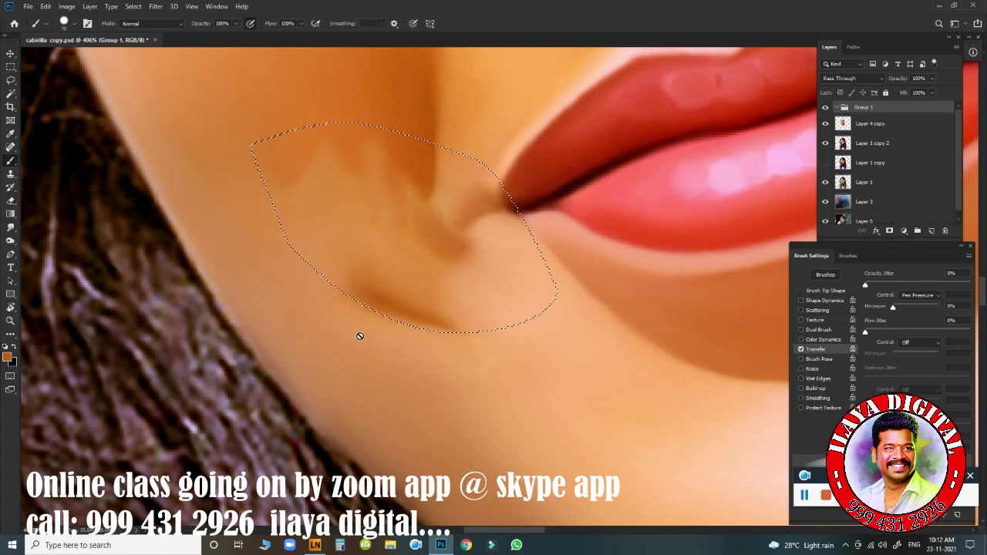
{"action": "key", "text": "ctrl+z"}
{"action": "left_click", "coordinate": [282, 280]}
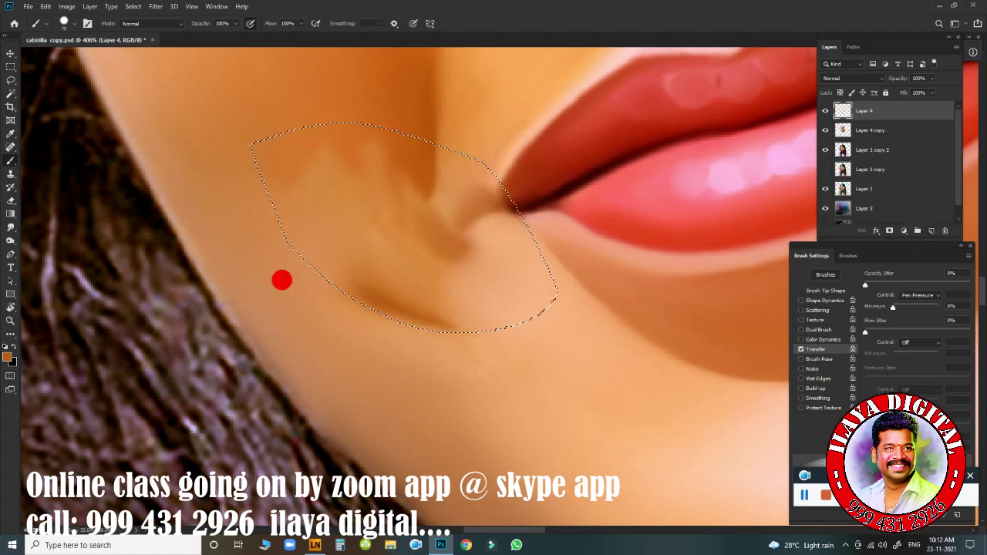
{"action": "left_click_drag", "start_coordinate": [347, 363], "coordinate": [432, 355]}
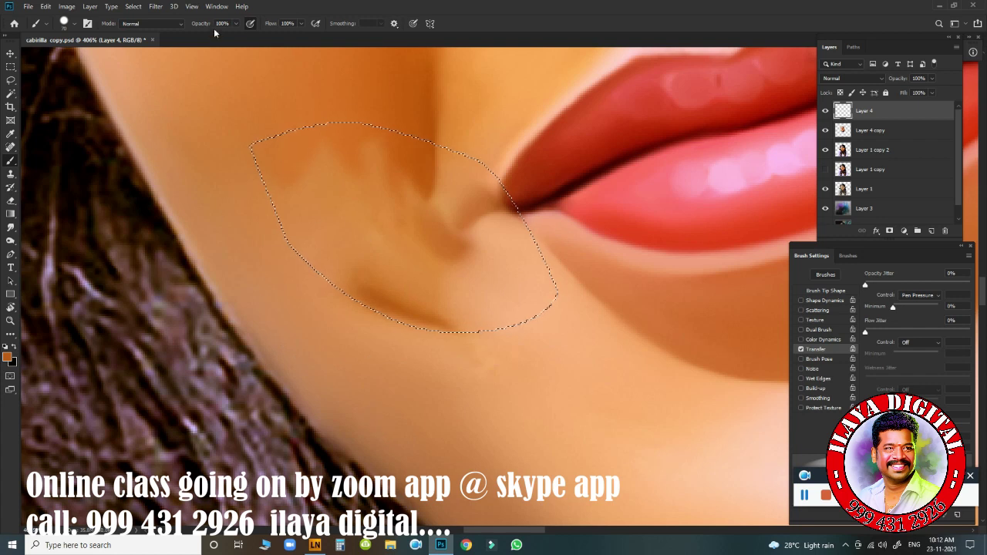
{"action": "left_click_drag", "start_coordinate": [236, 23], "coordinate": [209, 37]}
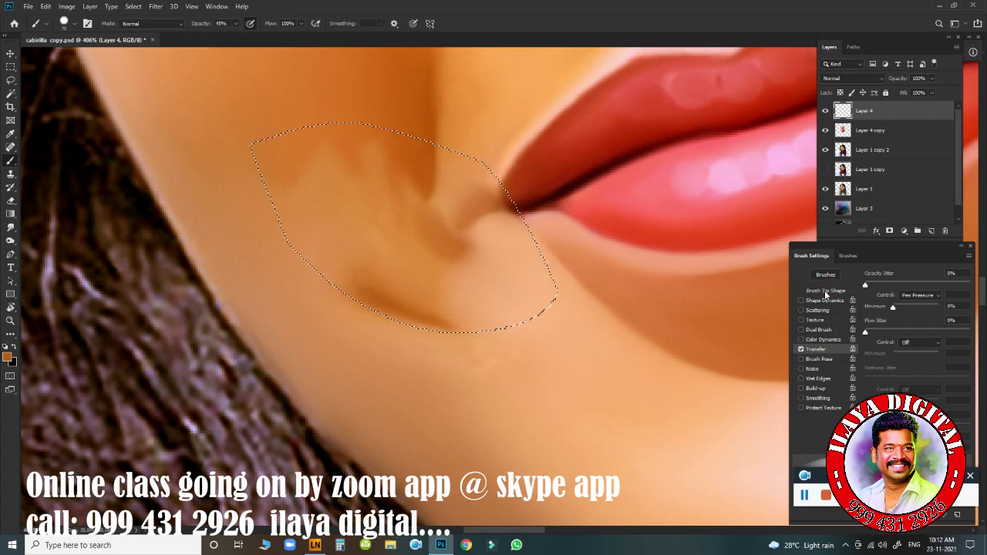
{"action": "left_click", "coordinate": [825, 290]}
{"action": "left_click_drag", "start_coordinate": [952, 407], "coordinate": [871, 406]}
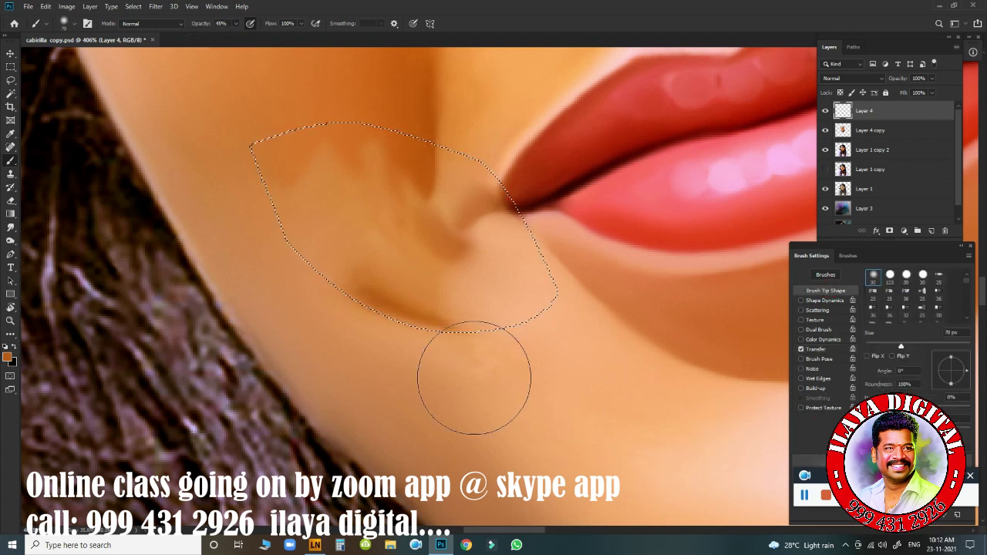
{"action": "left_click_drag", "start_coordinate": [462, 371], "coordinate": [364, 353]}
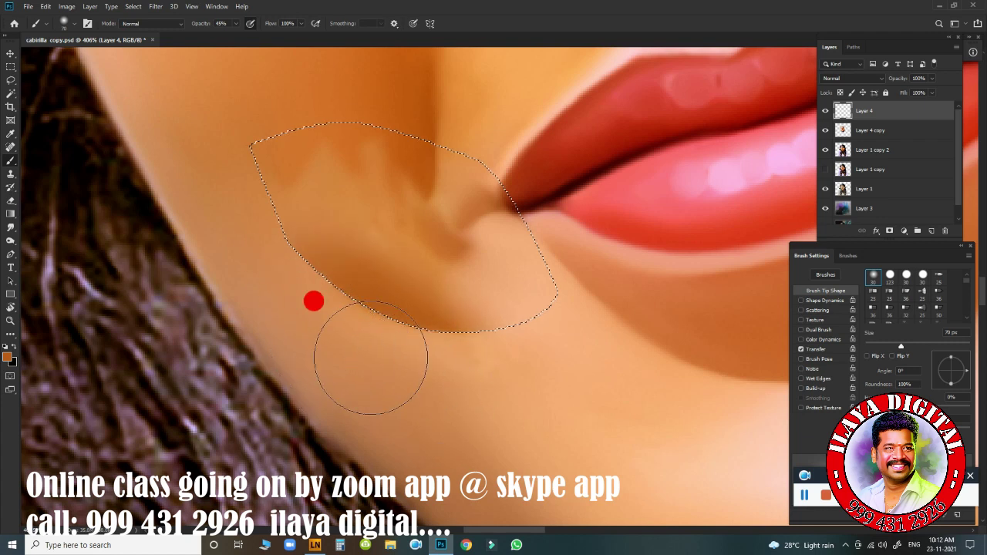
- Erase excess brown paint from the crease to lighten it
{"action": "key", "text": "e"}
{"action": "left_click_drag", "start_coordinate": [441, 248], "coordinate": [386, 221]}
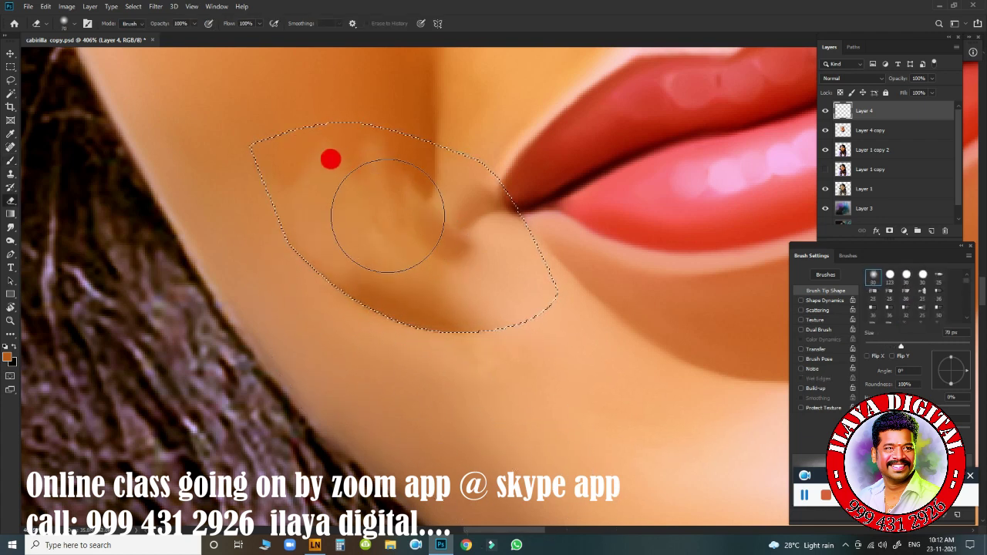
{"action": "key", "text": "b"}
{"action": "left_click", "coordinate": [404, 354]}
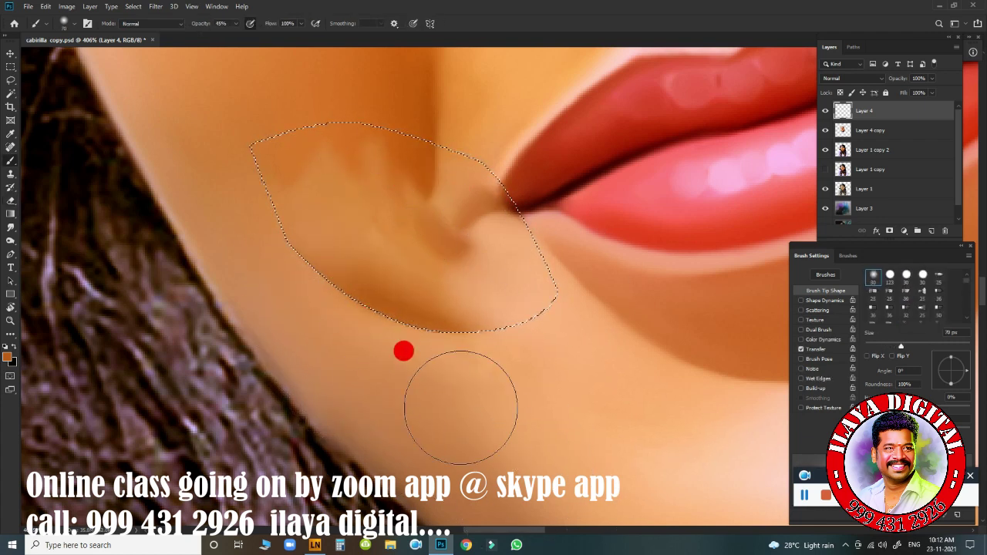
{"action": "left_click", "coordinate": [153, 7]}
{"action": "mouse_move", "coordinate": [200, 123]}
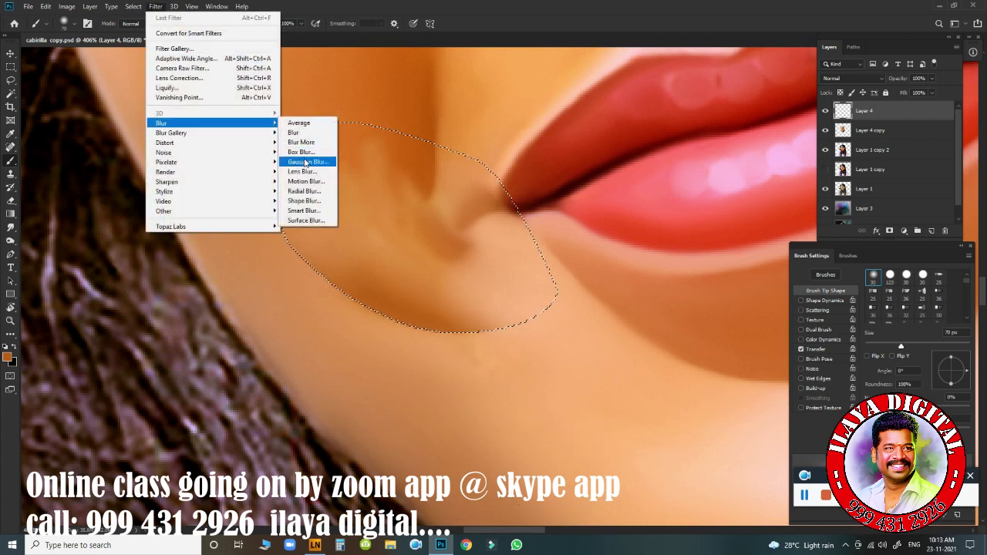
- Apply Gaussian Blur to the crease selection, deselect, and smudge the chin crease below the mouth
{"action": "left_click", "coordinate": [309, 163]}
{"action": "key", "text": "Return"}
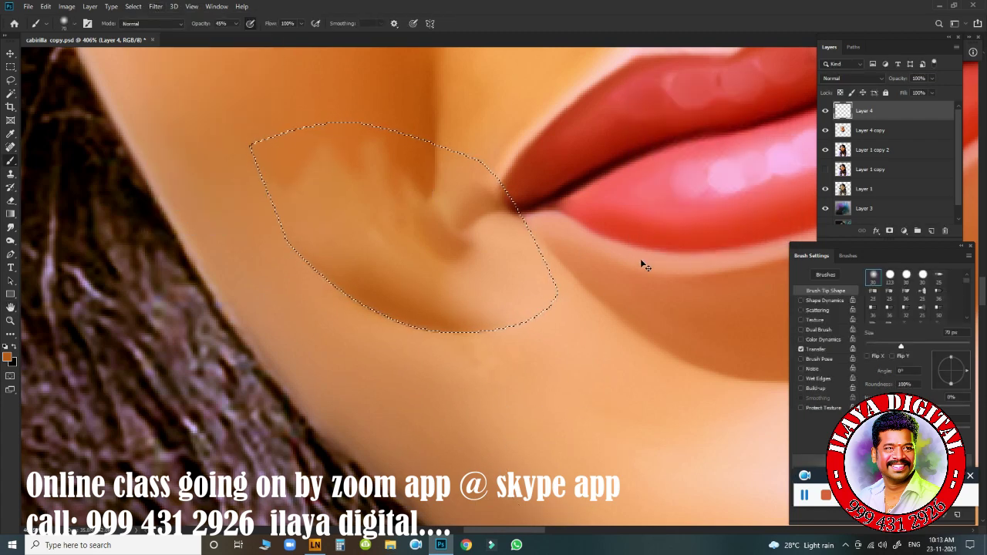
{"action": "key", "text": "r"}
{"action": "left_click", "coordinate": [275, 254]}
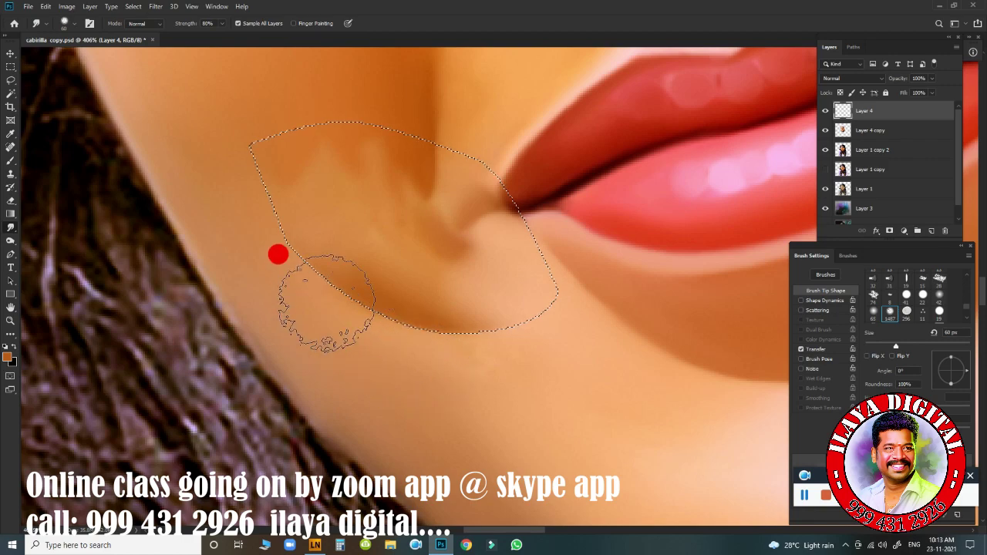
{"action": "key", "text": "ctrl+d"}
{"action": "scroll", "coordinate": [540, 427], "scroll_direction": "down", "scroll_amount": 5}
{"action": "scroll", "coordinate": [623, 419], "scroll_direction": "up", "scroll_amount": 5}
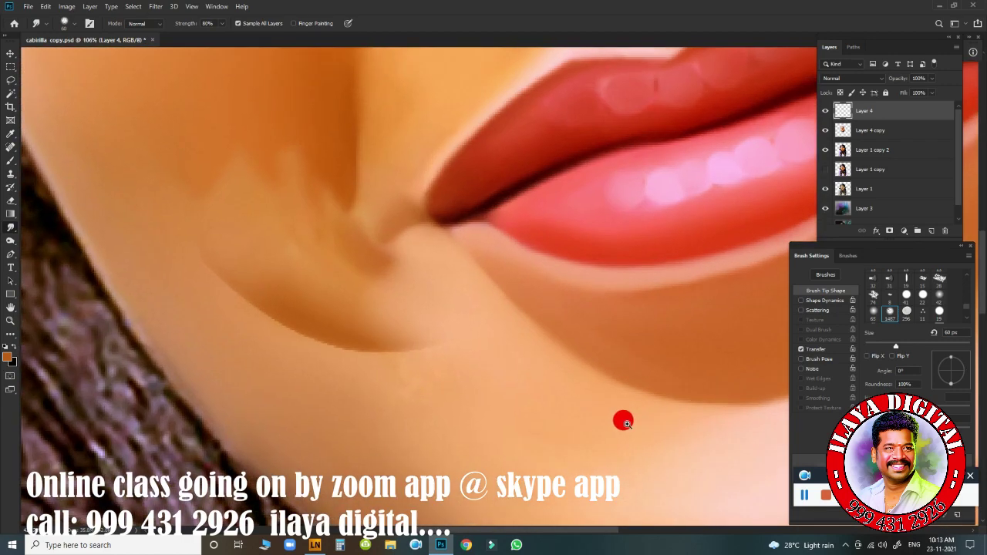
{"action": "left_click_drag", "start_coordinate": [437, 322], "coordinate": [391, 260]}
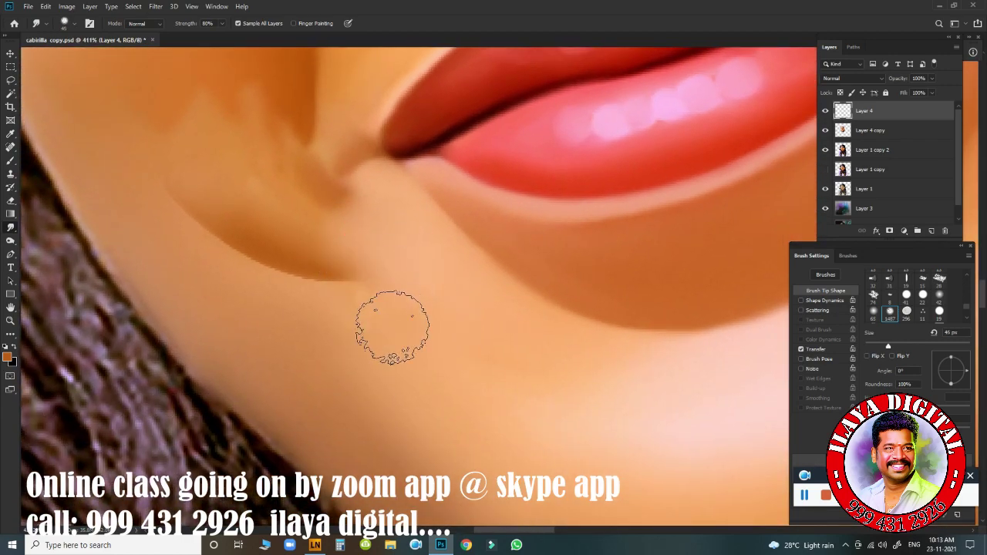
- Apply another small-radius Gaussian Blur to the chin area
{"action": "key", "text": "e"}
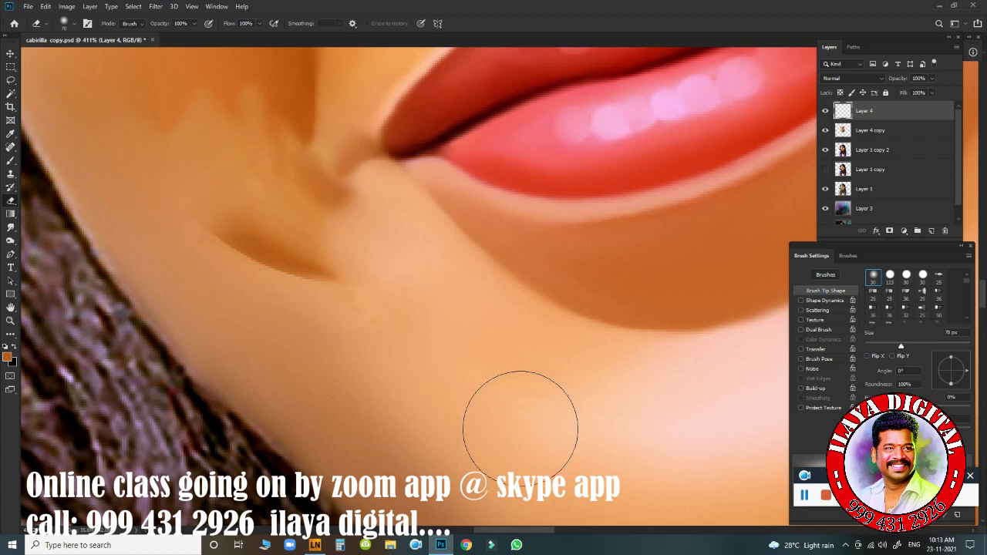
{"action": "scroll", "coordinate": [481, 396], "scroll_direction": "down", "scroll_amount": 3}
{"action": "left_click", "coordinate": [158, 10]}
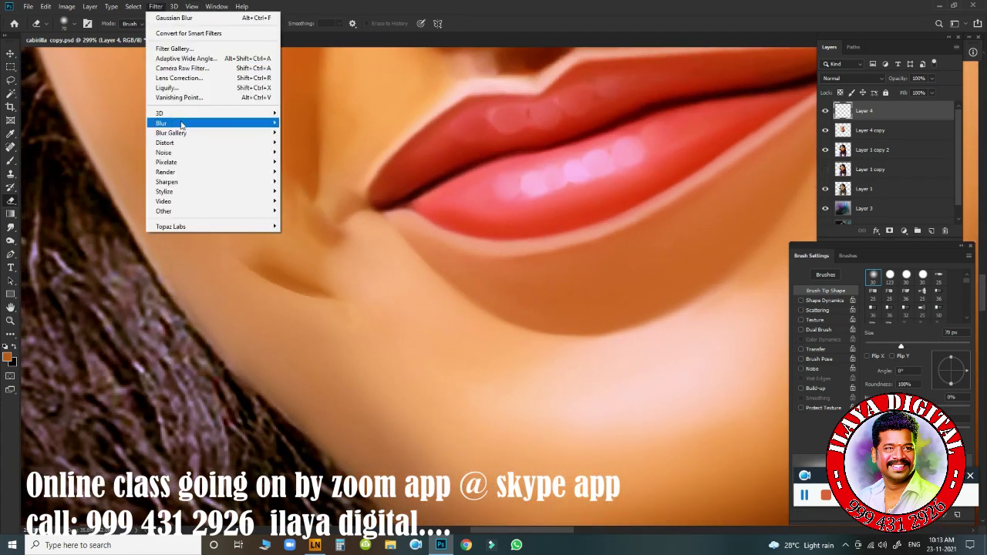
{"action": "left_click", "coordinate": [316, 161]}
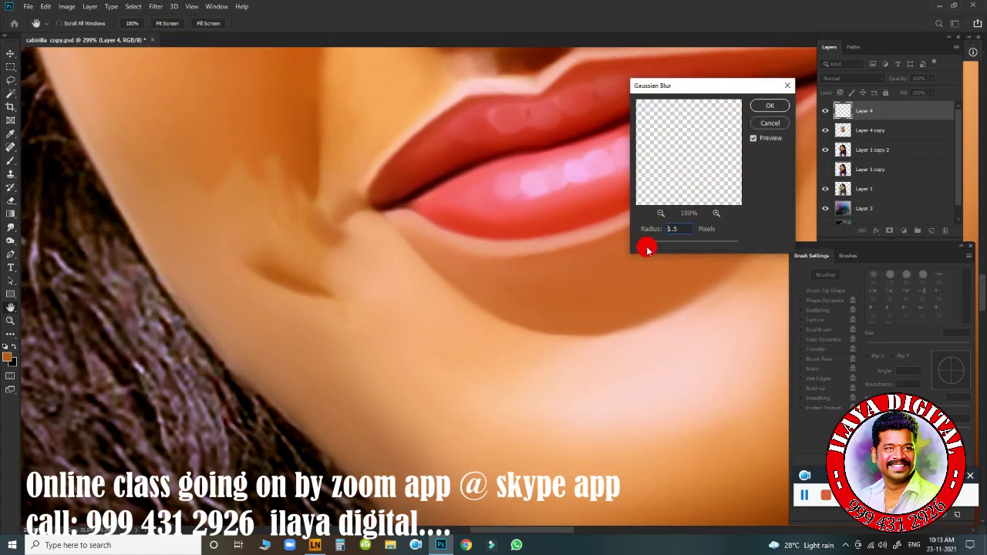
{"action": "left_click", "coordinate": [764, 110]}
{"action": "scroll", "coordinate": [462, 335], "scroll_direction": "down", "scroll_amount": 2}
- Smudge the mouth corner, chin and under-nostril skin, then merge Layer 4 copy into Layer 4
{"action": "scroll", "coordinate": [434, 337], "scroll_direction": "down", "scroll_amount": 1}
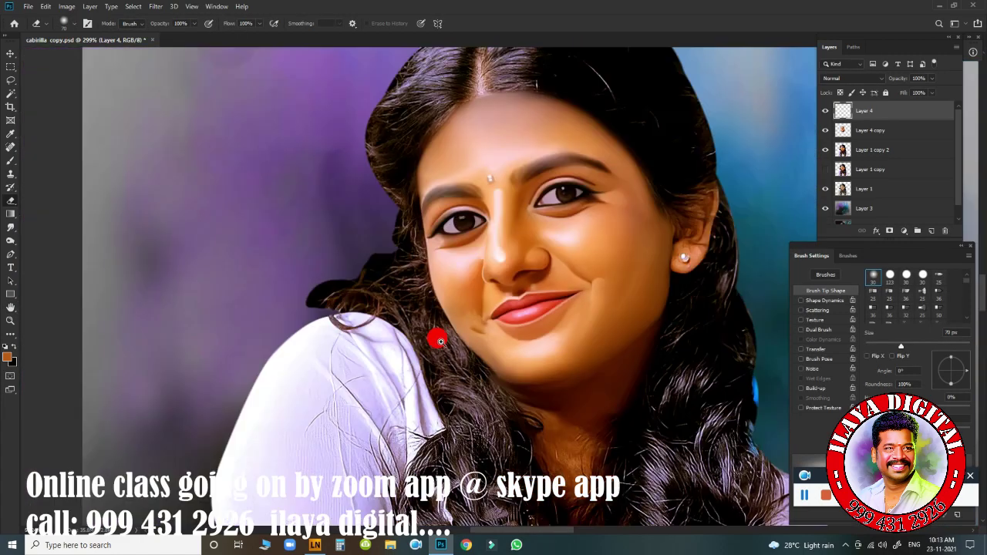
{"action": "scroll", "coordinate": [447, 328], "scroll_direction": "up", "scroll_amount": 3}
{"action": "scroll", "coordinate": [405, 328], "scroll_direction": "down", "scroll_amount": 3}
{"action": "key", "text": "r"}
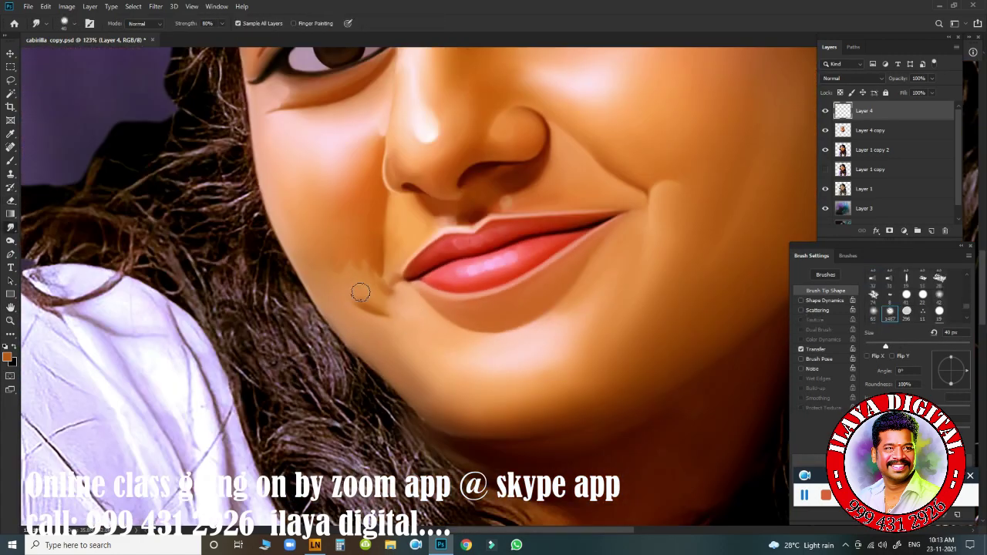
{"action": "left_click_drag", "start_coordinate": [363, 282], "coordinate": [404, 324]}
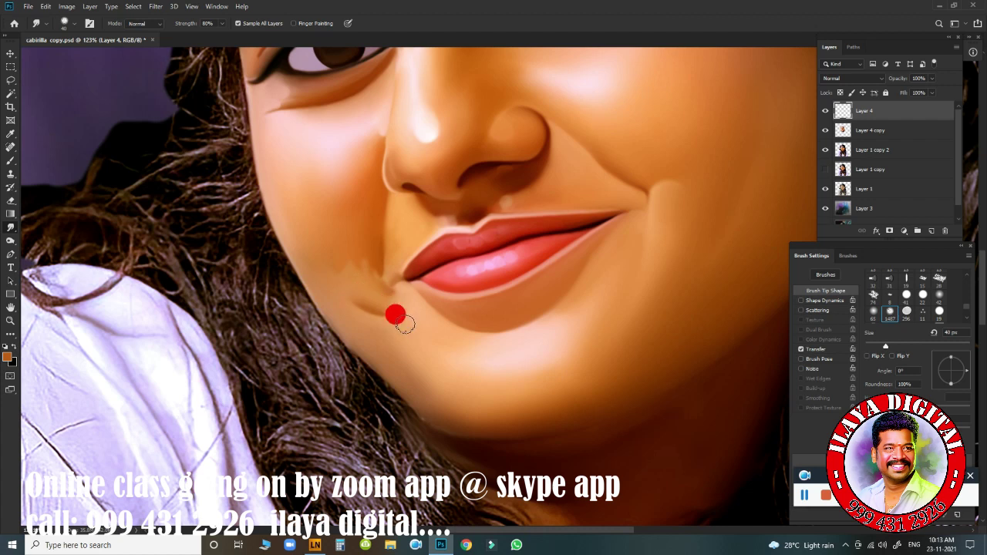
{"action": "mouse_move", "coordinate": [346, 287]}
{"action": "left_mouse_down"}
{"action": "mouse_move", "coordinate": [400, 325]}
{"action": "mouse_move", "coordinate": [396, 298]}
{"action": "left_mouse_up"}
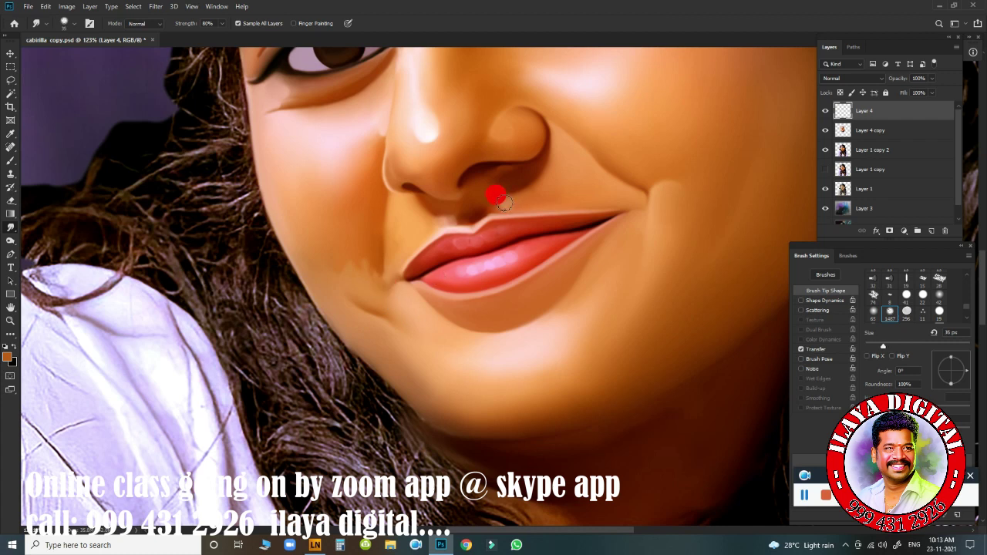
{"action": "left_click_drag", "start_coordinate": [542, 186], "coordinate": [545, 160]}
{"action": "scroll", "coordinate": [626, 357], "scroll_direction": "down", "scroll_amount": 3}
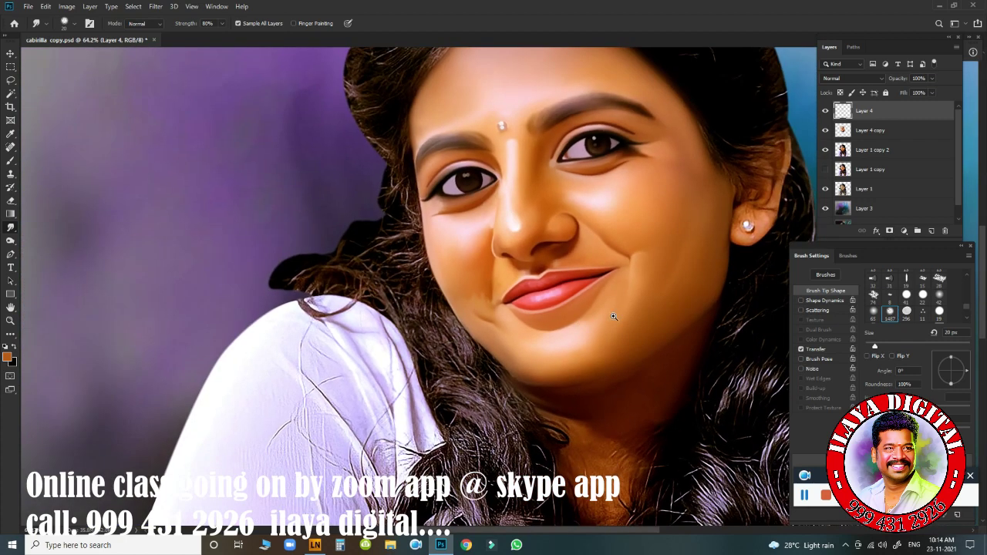
{"action": "scroll", "coordinate": [540, 339], "scroll_direction": "down", "scroll_amount": 2}
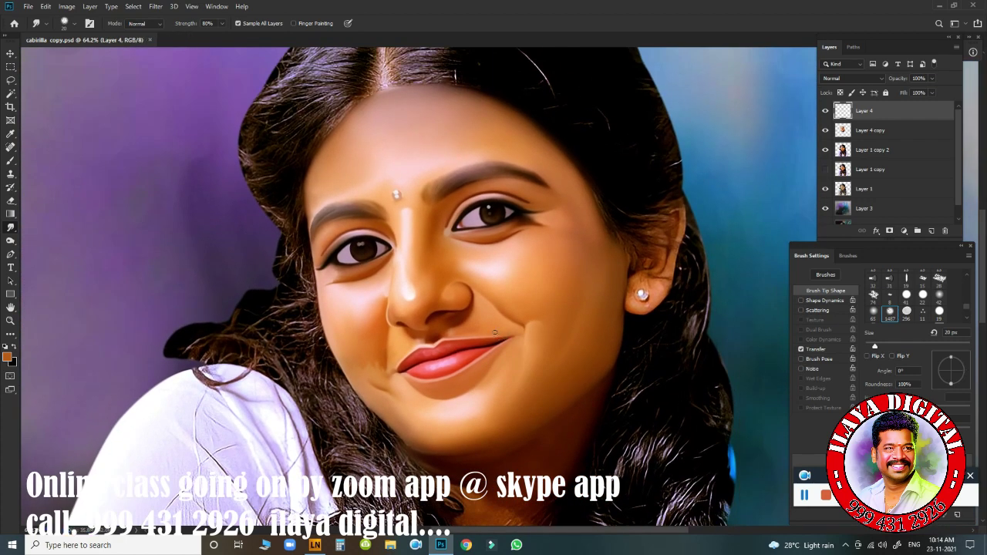
{"action": "key", "text": "ctrl+e"}
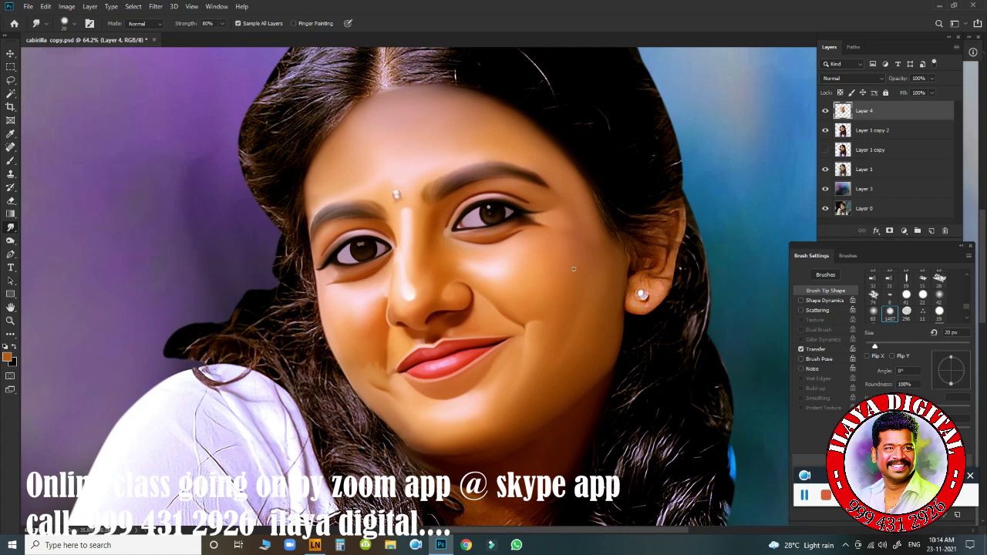
- Smear the hair strands above the ear with a larger smudge brush, then select the Mixer Brush Tool
{"action": "scroll", "coordinate": [573, 268], "scroll_direction": "up", "scroll_amount": 3}
{"action": "key", "text": "bracketright"}
{"action": "key", "text": "bracketright"}
{"action": "key", "text": "bracketright"}
{"action": "mouse_move", "coordinate": [430, 157]}
{"action": "left_mouse_down"}
{"action": "mouse_move", "coordinate": [403, 110]}
{"action": "mouse_move", "coordinate": [447, 165]}
{"action": "mouse_move", "coordinate": [494, 150]}
{"action": "mouse_move", "coordinate": [438, 94]}
{"action": "left_mouse_up"}
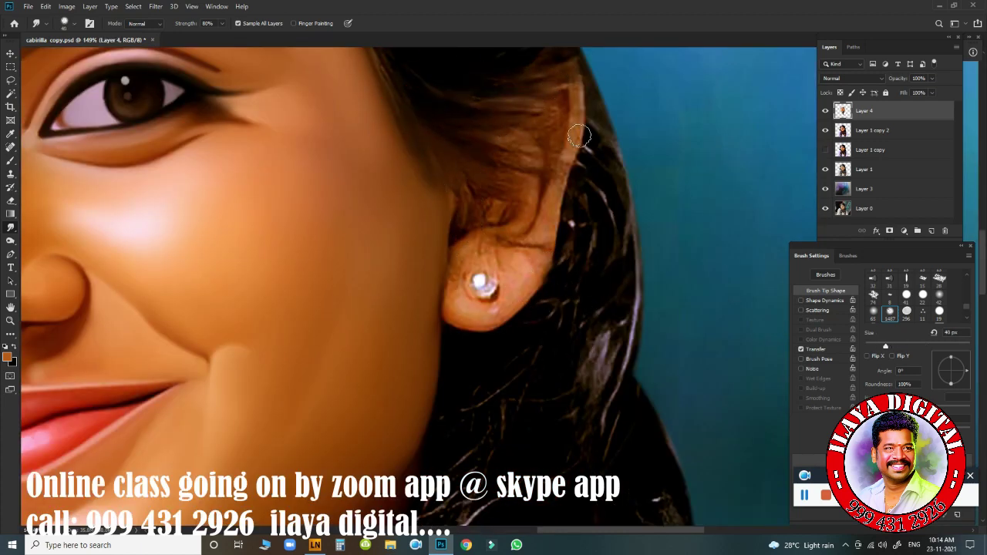
{"action": "key", "text": "b"}
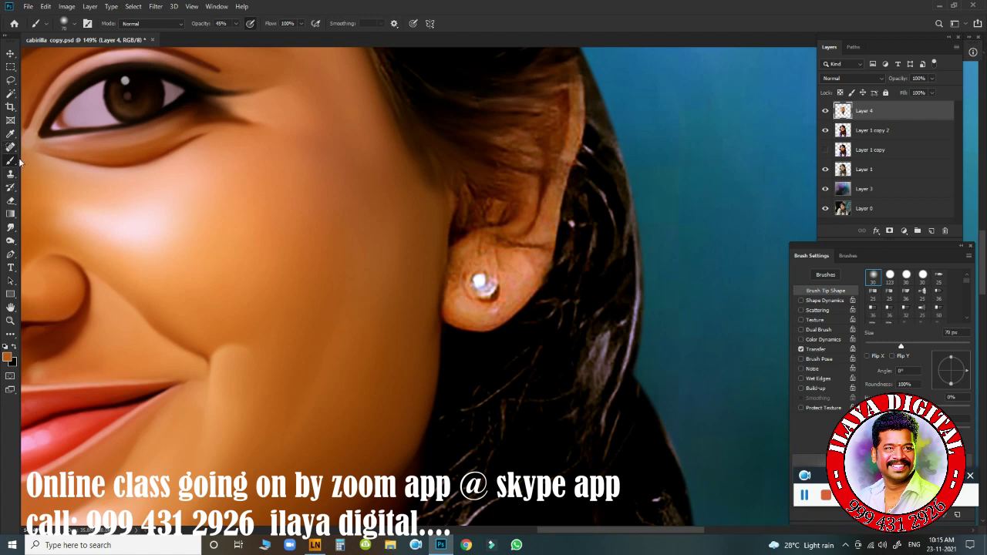
{"action": "right_click", "coordinate": [16, 160]}
{"action": "left_click", "coordinate": [62, 193]}
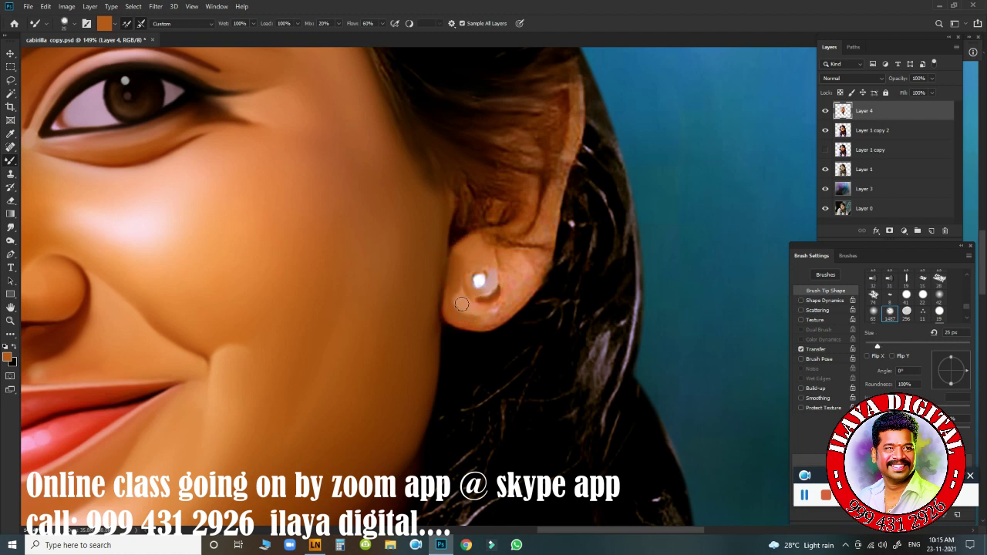
- Blend the earlobe around the pearl and the ear's upper and outer edges with the Mixer Brush
{"action": "left_click_drag", "start_coordinate": [475, 314], "coordinate": [481, 322]}
{"action": "mouse_move", "coordinate": [505, 265]}
{"action": "left_mouse_down"}
{"action": "mouse_move", "coordinate": [532, 252]}
{"action": "mouse_move", "coordinate": [514, 302]}
{"action": "left_mouse_up"}
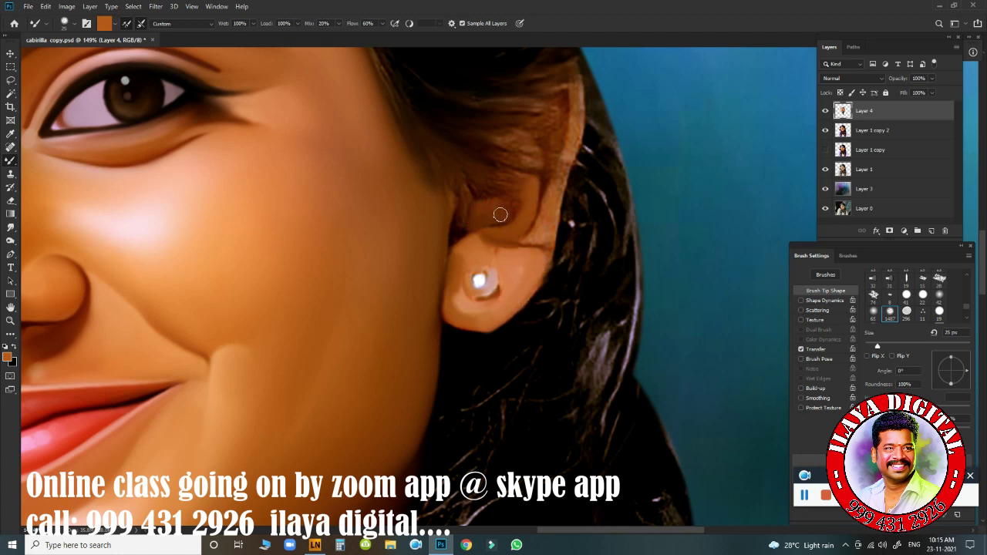
{"action": "left_click_drag", "start_coordinate": [495, 209], "coordinate": [457, 200]}
{"action": "mouse_move", "coordinate": [535, 236]}
{"action": "left_mouse_down"}
{"action": "mouse_move", "coordinate": [548, 229]}
{"action": "mouse_move", "coordinate": [513, 312]}
{"action": "left_mouse_up"}
{"action": "left_click_drag", "start_coordinate": [566, 103], "coordinate": [564, 163]}
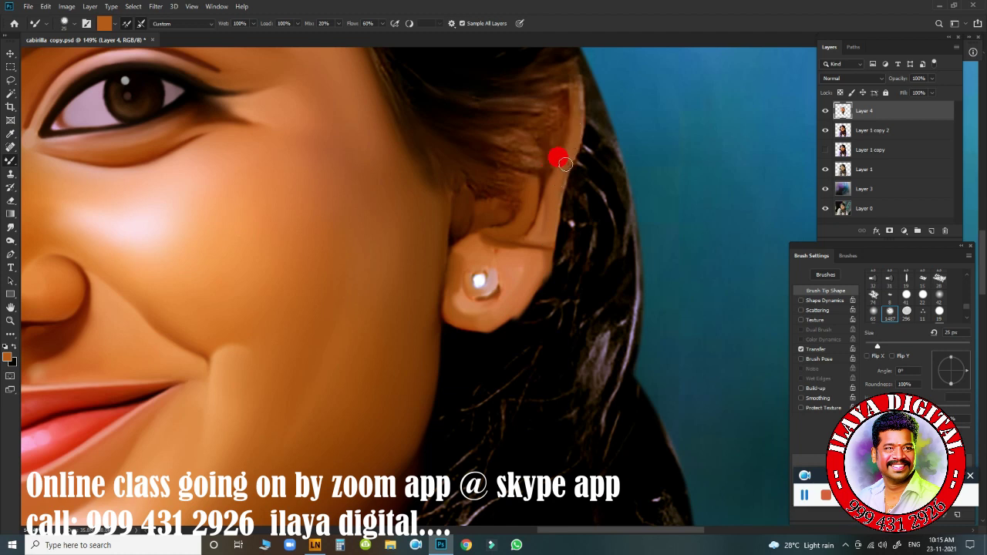
{"action": "mouse_move", "coordinate": [559, 121]}
{"action": "left_mouse_down"}
{"action": "mouse_move", "coordinate": [525, 159]}
{"action": "mouse_move", "coordinate": [545, 108]}
{"action": "mouse_move", "coordinate": [507, 197]}
{"action": "left_mouse_up"}
- Smudge the earlobe's lower edge and blend the skin into the hair above it
{"action": "key", "text": "r"}
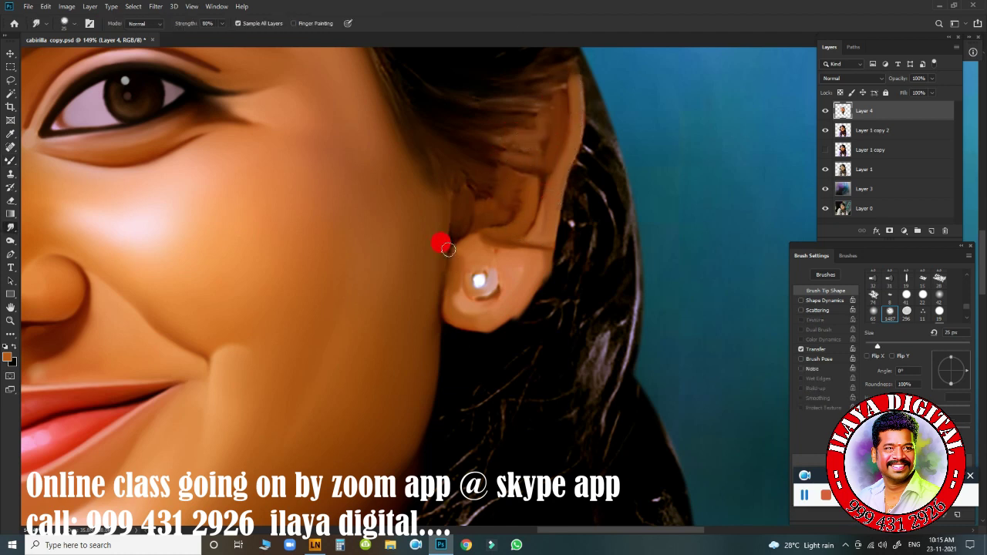
{"action": "mouse_move", "coordinate": [448, 312]}
{"action": "left_mouse_down"}
{"action": "mouse_move", "coordinate": [478, 311]}
{"action": "mouse_move", "coordinate": [524, 265]}
{"action": "mouse_move", "coordinate": [526, 284]}
{"action": "mouse_move", "coordinate": [455, 311]}
{"action": "mouse_move", "coordinate": [482, 291]}
{"action": "left_mouse_up"}
{"action": "mouse_move", "coordinate": [461, 252]}
{"action": "left_mouse_down"}
{"action": "mouse_move", "coordinate": [463, 183]}
{"action": "mouse_move", "coordinate": [506, 136]}
{"action": "mouse_move", "coordinate": [487, 223]}
{"action": "mouse_move", "coordinate": [496, 247]}
{"action": "mouse_move", "coordinate": [466, 296]}
{"action": "mouse_move", "coordinate": [539, 228]}
{"action": "mouse_move", "coordinate": [538, 273]}
{"action": "mouse_move", "coordinate": [541, 265]}
{"action": "left_mouse_up"}
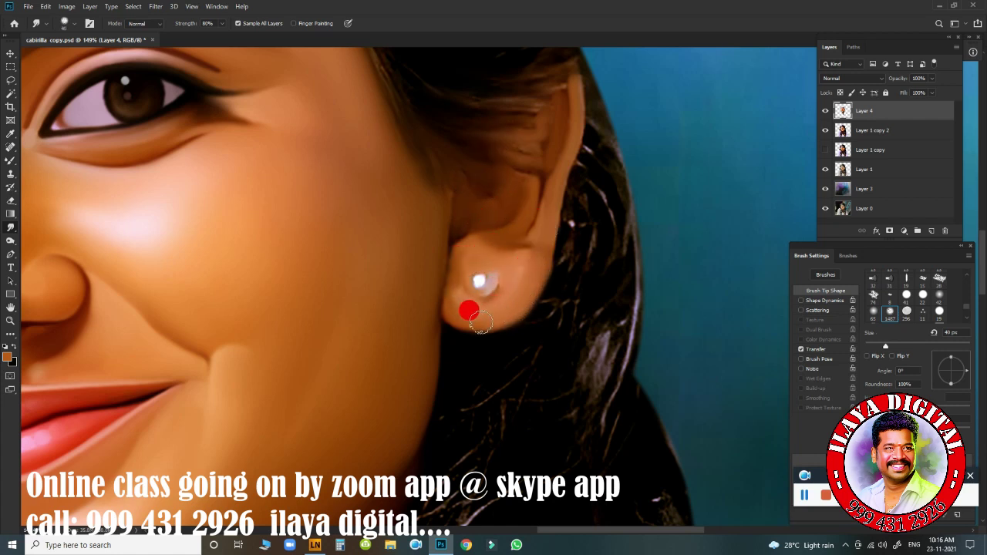
{"action": "left_click_drag", "start_coordinate": [480, 322], "coordinate": [446, 304]}
- Smudge the upper ear into the hair, refine its left contour, and blend the earlobe toward the pearl
{"action": "left_click_drag", "start_coordinate": [574, 84], "coordinate": [561, 100]}
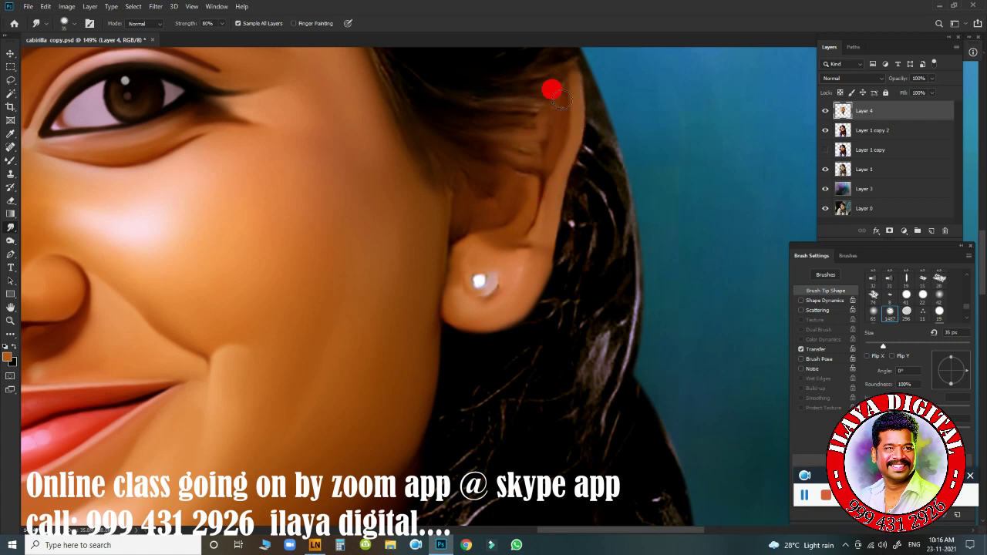
{"action": "left_click_drag", "start_coordinate": [515, 168], "coordinate": [525, 110]}
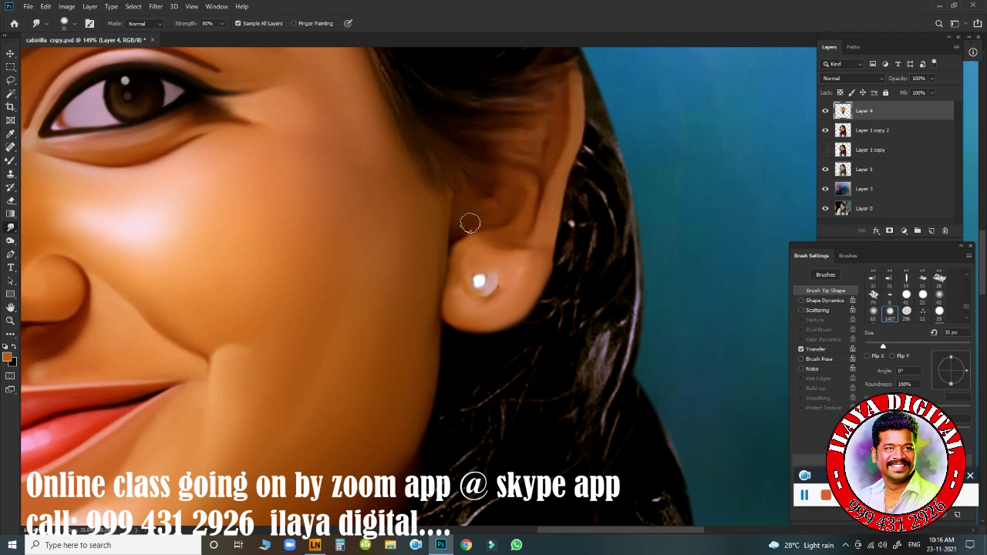
{"action": "mouse_move", "coordinate": [469, 193]}
{"action": "left_mouse_down"}
{"action": "mouse_move", "coordinate": [456, 256]}
{"action": "mouse_move", "coordinate": [493, 282]}
{"action": "mouse_move", "coordinate": [470, 298]}
{"action": "left_mouse_up"}
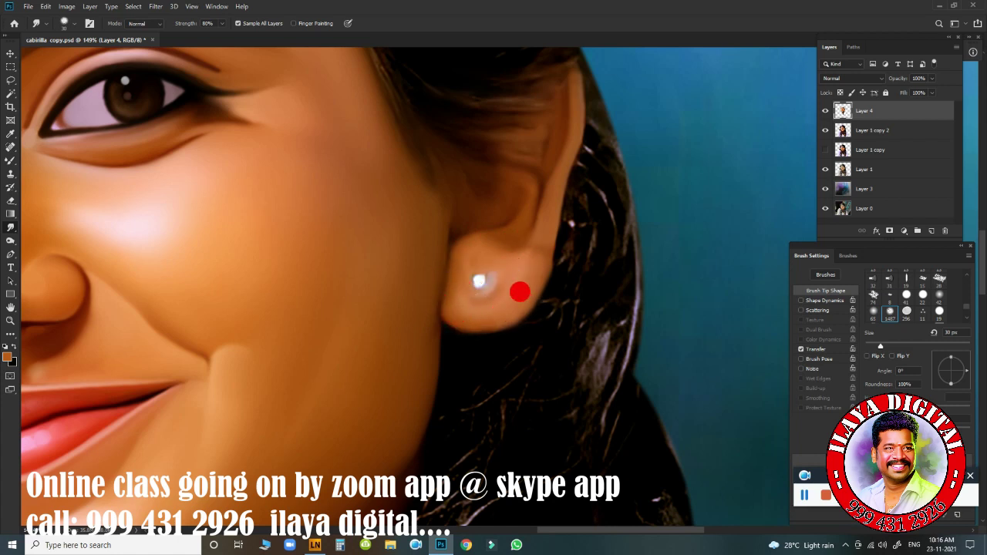
{"action": "left_click_drag", "start_coordinate": [520, 292], "coordinate": [478, 285]}
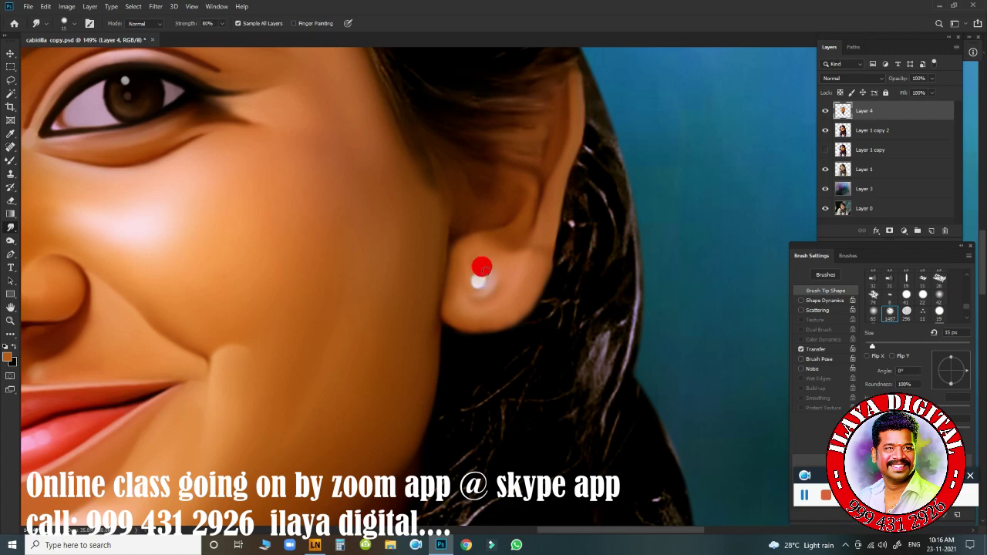
{"action": "scroll", "coordinate": [576, 320], "scroll_direction": "down", "scroll_amount": 5}
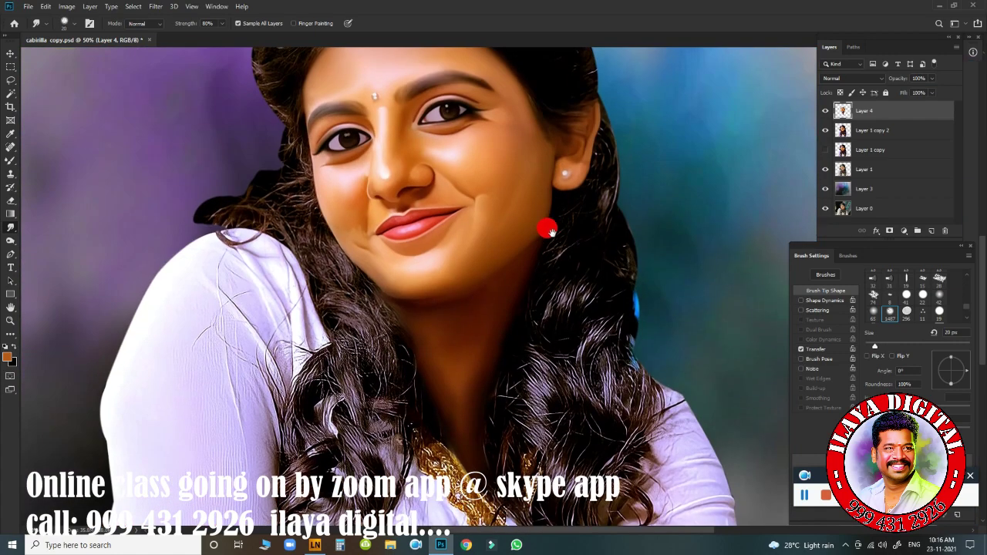
{"action": "scroll", "coordinate": [504, 253], "scroll_direction": "up", "scroll_amount": 2}
{"action": "scroll", "coordinate": [469, 193], "scroll_direction": "up", "scroll_amount": 2}
{"action": "scroll", "coordinate": [478, 297], "scroll_direction": "down", "scroll_amount": 1}
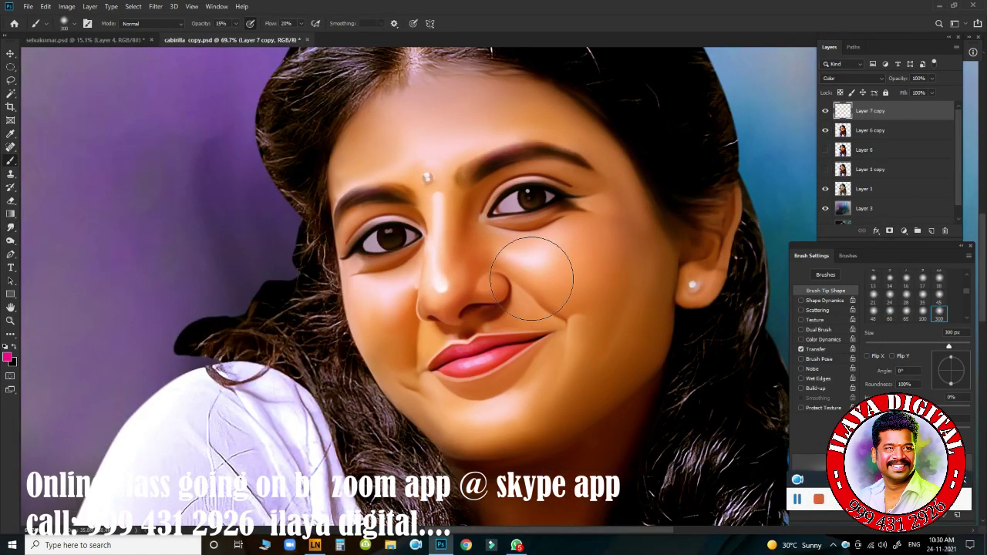
- Brush pink tint onto the nose tip, cheeks and forehead from the swatches
{"action": "key", "text": "F6"}
{"action": "left_click", "coordinate": [71, 399]}
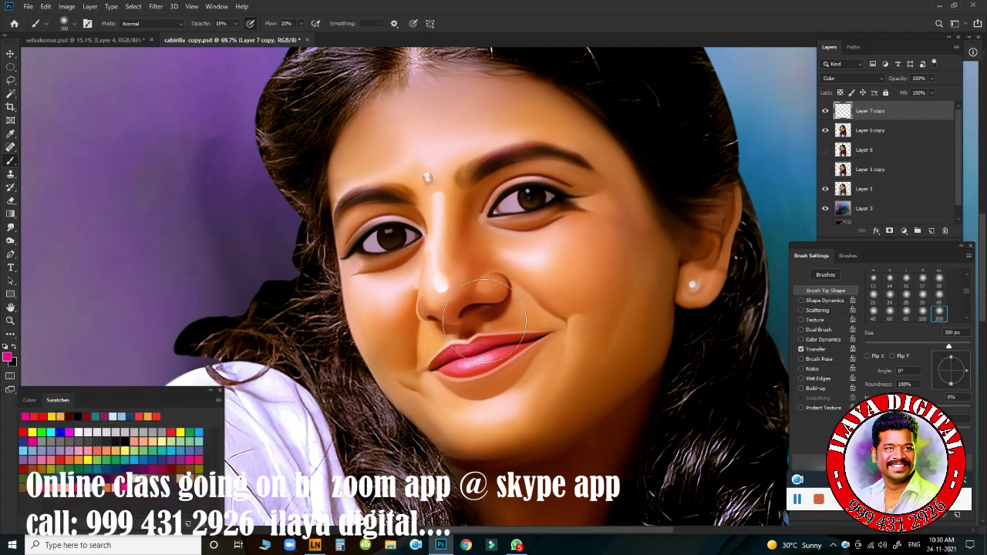
{"action": "left_click_drag", "start_coordinate": [432, 185], "coordinate": [448, 301]}
{"action": "left_click_drag", "start_coordinate": [580, 267], "coordinate": [540, 319]}
{"action": "left_click_drag", "start_coordinate": [379, 260], "coordinate": [416, 286]}
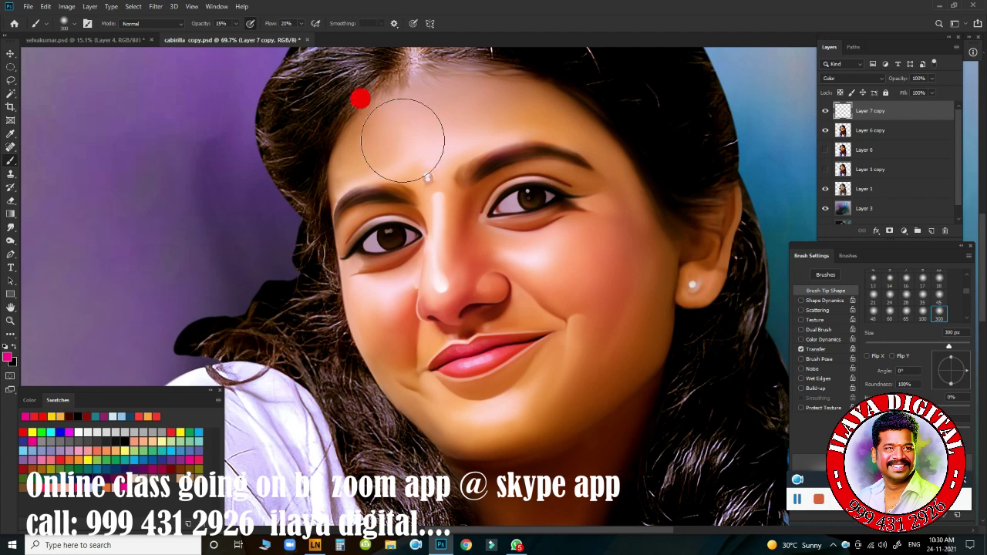
- Change the paint colour from yellow to orange and enlarge the brush to 300 px
{"action": "left_click", "coordinate": [180, 432]}
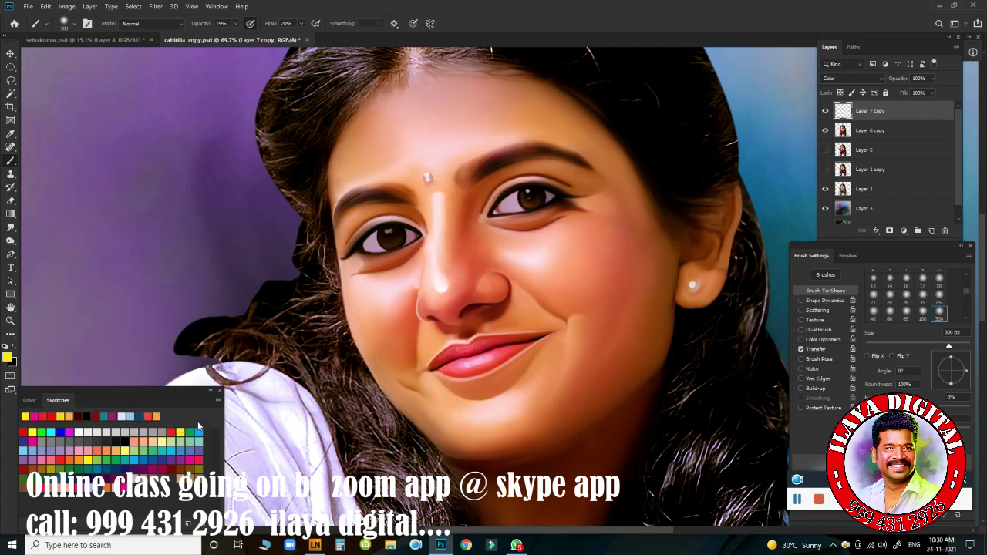
{"action": "key", "text": "bracketleft"}
{"action": "key", "text": "bracketleft"}
{"action": "key", "text": "bracketleft"}
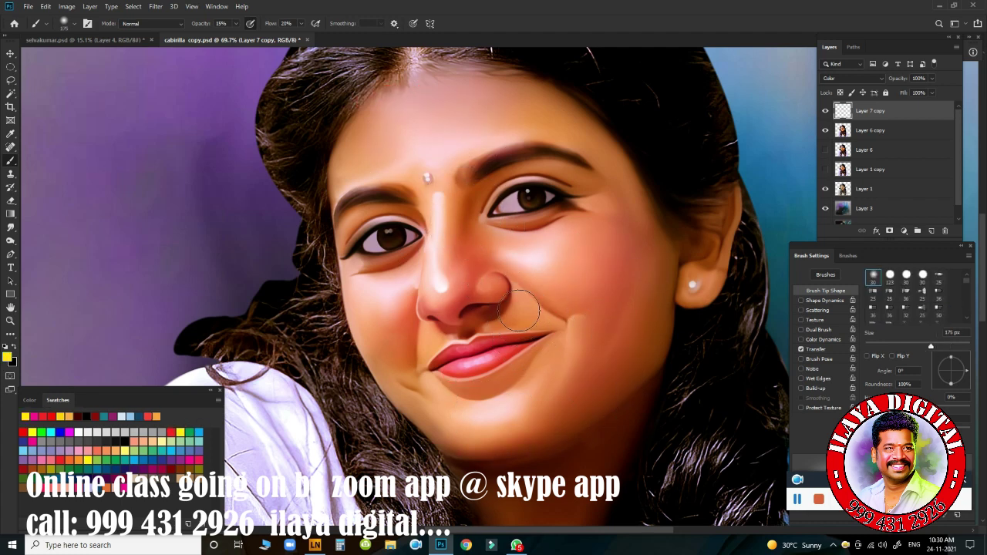
{"action": "key", "text": "bracketright"}
{"action": "key", "text": "bracketright"}
{"action": "left_click", "coordinate": [114, 483]}
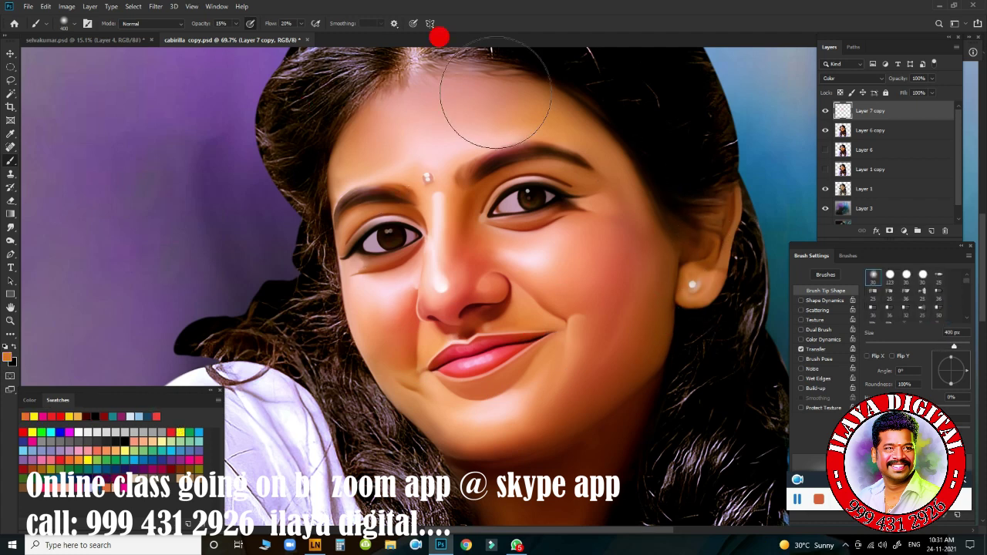
{"action": "key", "text": "bracketright"}
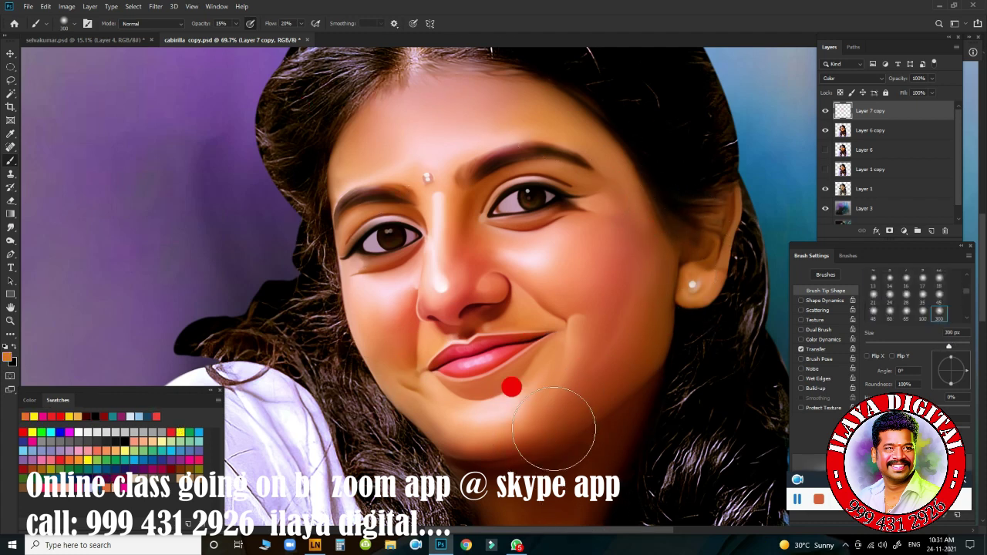
{"action": "left_click_drag", "start_coordinate": [606, 401], "coordinate": [590, 319]}
{"action": "left_click_drag", "start_coordinate": [533, 469], "coordinate": [487, 276]}
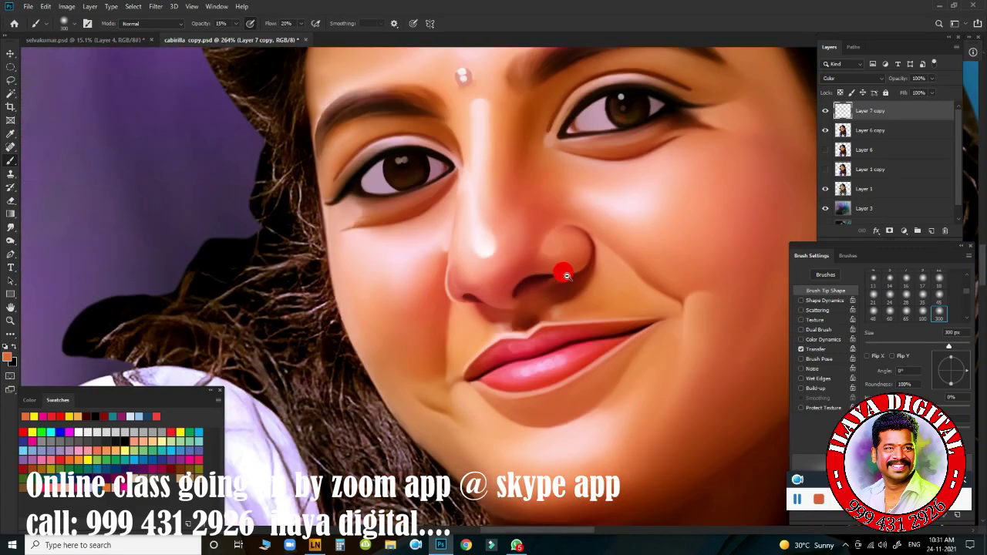
- Brush pink tint across the upper face and blush onto the right cheek
{"action": "key", "text": "e"}
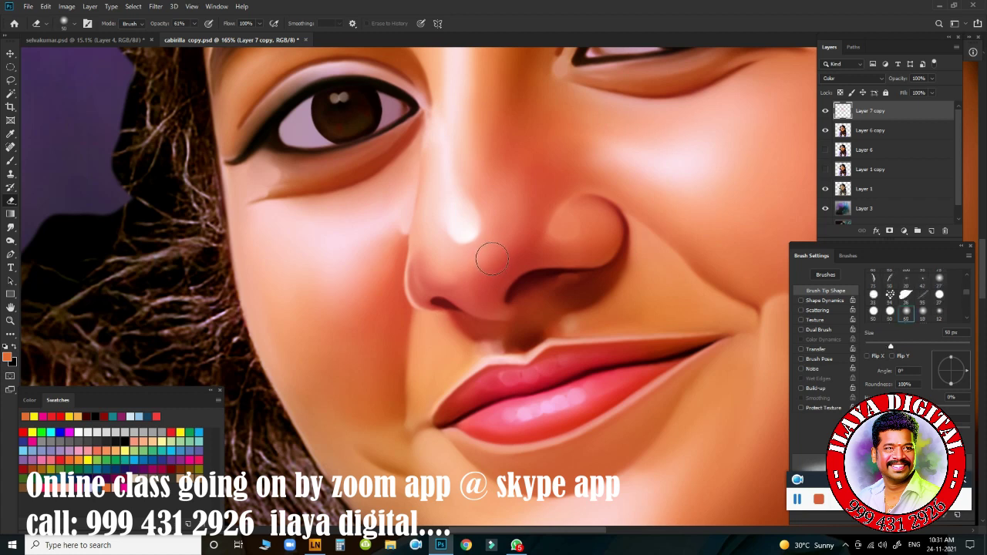
{"action": "key", "text": "b"}
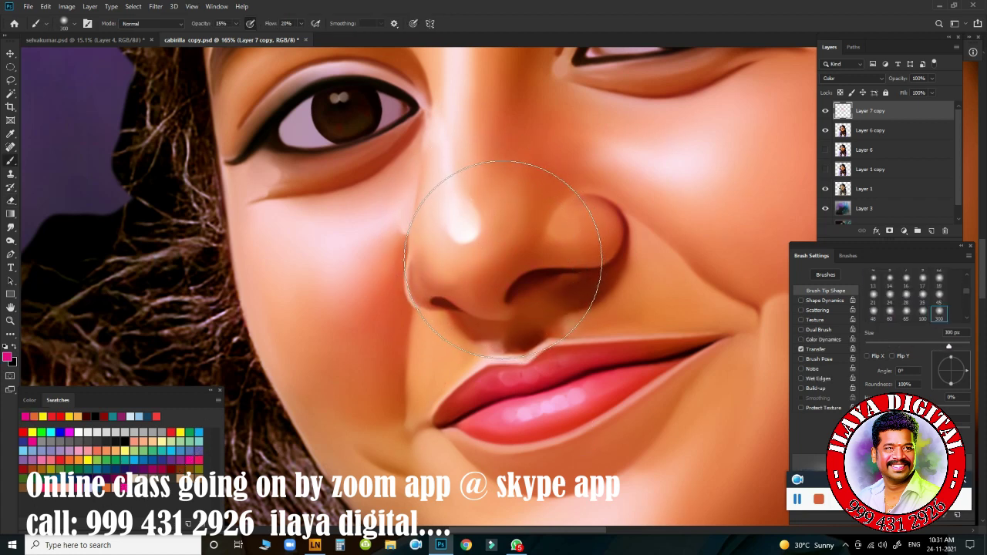
{"action": "left_click", "coordinate": [396, 136]}
{"action": "scroll", "coordinate": [487, 417], "scroll_direction": "down", "scroll_amount": 3}
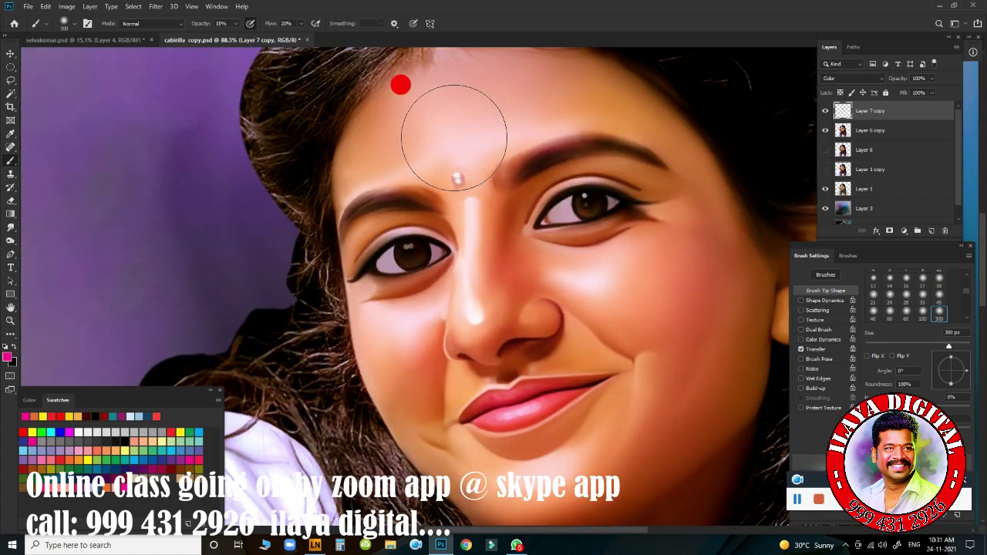
{"action": "left_click_drag", "start_coordinate": [597, 99], "coordinate": [507, 44]}
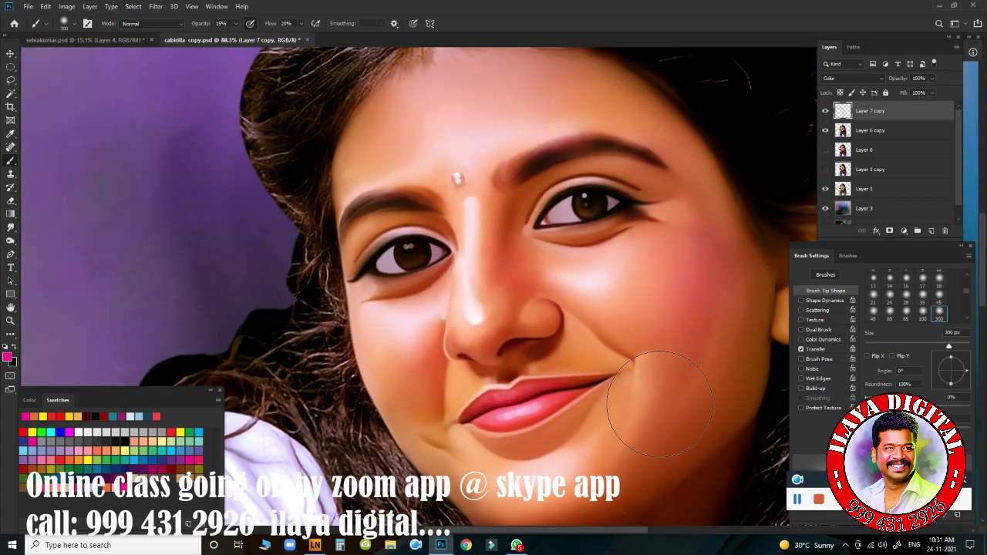
{"action": "mouse_move", "coordinate": [575, 256]}
{"action": "left_mouse_down"}
{"action": "mouse_move", "coordinate": [635, 293]}
{"action": "mouse_move", "coordinate": [624, 386]}
{"action": "left_mouse_up"}
- Dab red tint beside the nose and on the cheek, then erase excess near the jaw
{"action": "left_click", "coordinate": [157, 416]}
{"action": "left_click", "coordinate": [508, 273]}
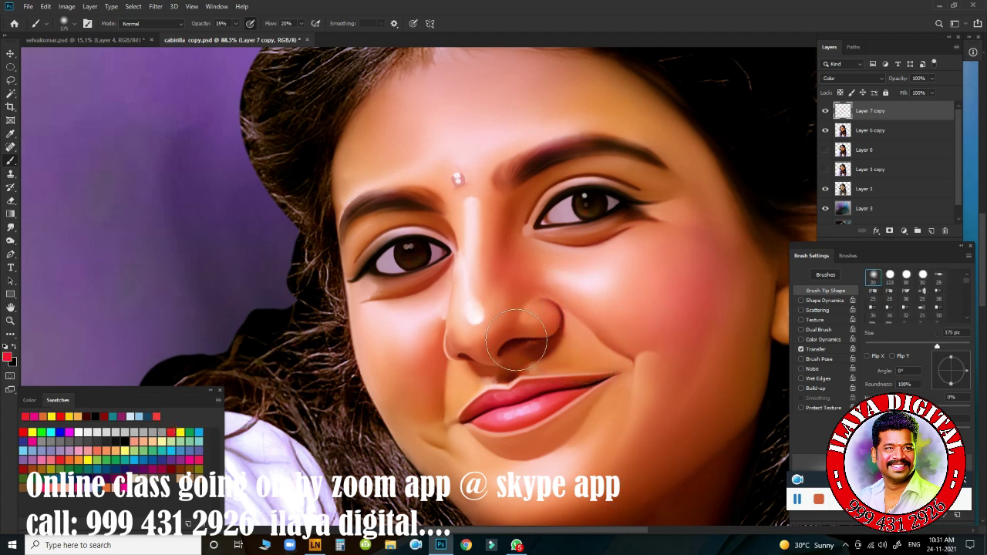
{"action": "left_click", "coordinate": [441, 190]}
{"action": "key", "text": "e"}
{"action": "left_click", "coordinate": [480, 103]}
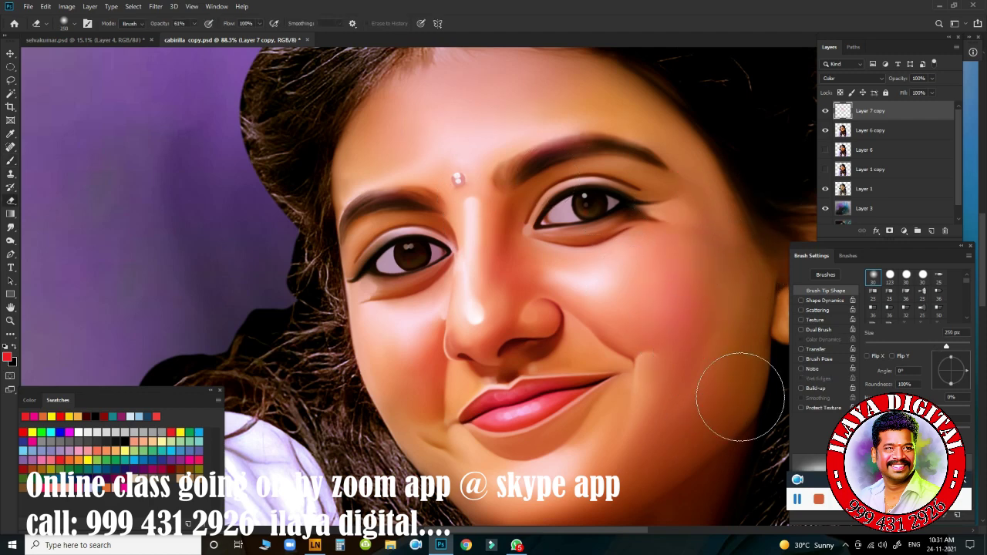
- Apply a Gaussian Blur to the tint layer to soften its edges
{"action": "left_click", "coordinate": [174, 7]}
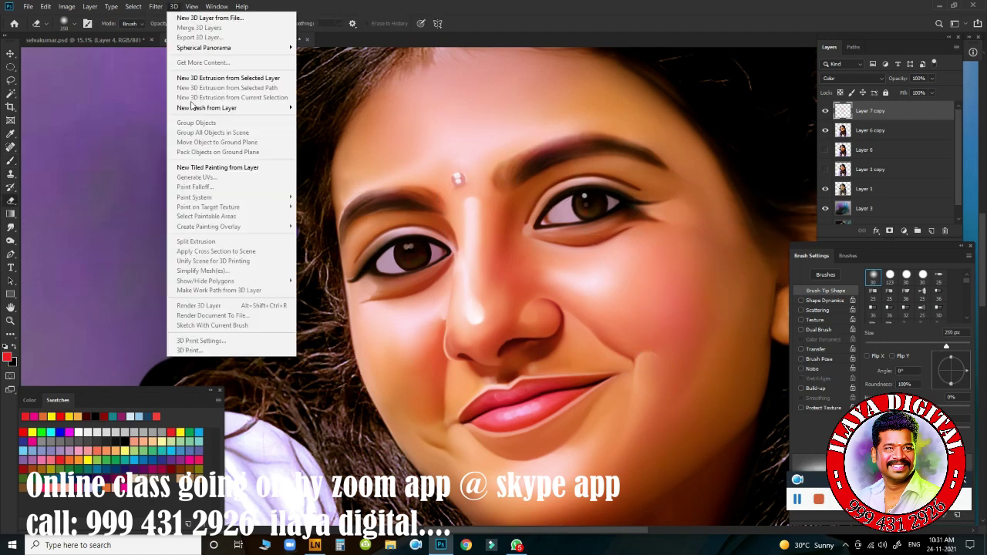
{"action": "left_click", "coordinate": [300, 160]}
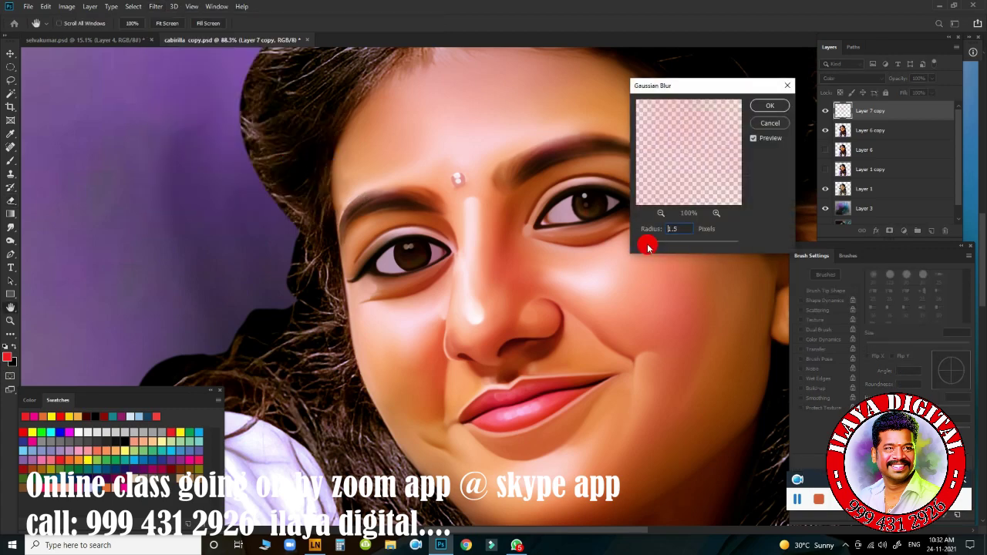
{"action": "key", "text": "Return"}
{"action": "scroll", "coordinate": [630, 427], "scroll_direction": "down", "scroll_amount": 2}
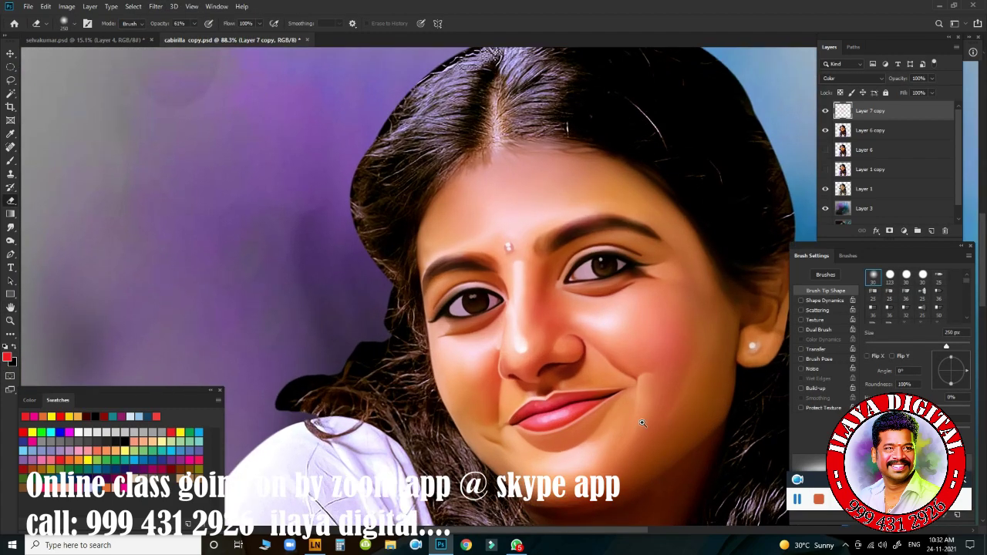
{"action": "scroll", "coordinate": [636, 417], "scroll_direction": "down", "scroll_amount": 2}
{"action": "scroll", "coordinate": [590, 414], "scroll_direction": "up", "scroll_amount": 2}
{"action": "scroll", "coordinate": [591, 316], "scroll_direction": "up", "scroll_amount": 2}
- Set up a 300 px brush with orange for extra warm tint on the face
{"action": "key", "text": "b"}
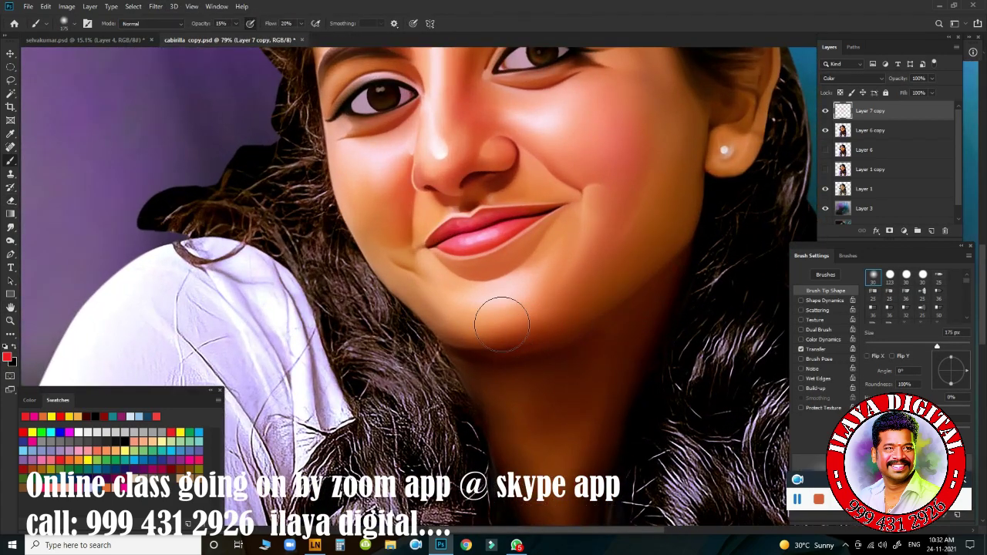
{"action": "key", "text": "shift+period"}
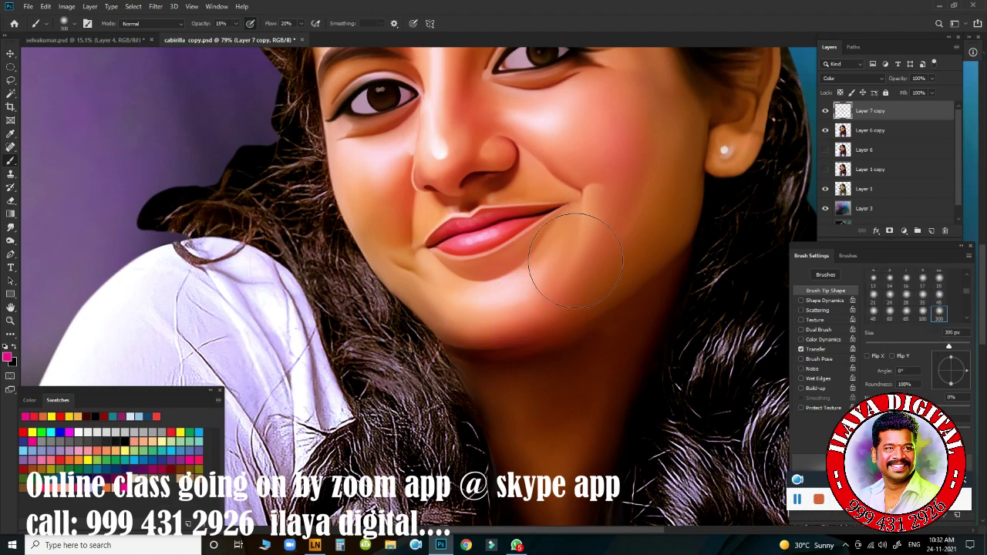
{"action": "scroll", "coordinate": [494, 308], "scroll_direction": "down", "scroll_amount": 3}
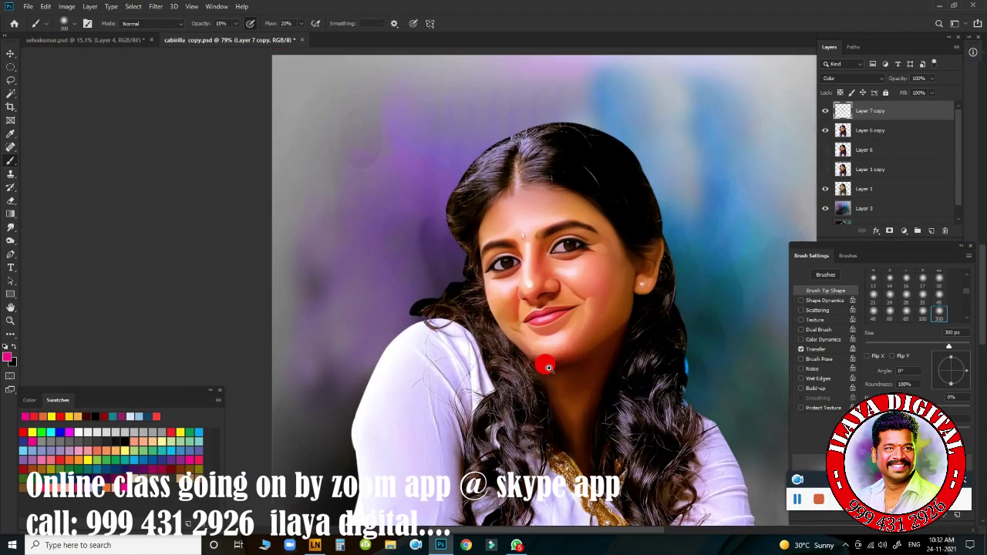
{"action": "scroll", "coordinate": [544, 359], "scroll_direction": "up", "scroll_amount": 1}
{"action": "scroll", "coordinate": [540, 347], "scroll_direction": "up", "scroll_amount": 1}
{"action": "scroll", "coordinate": [432, 232], "scroll_direction": "up", "scroll_amount": 1}
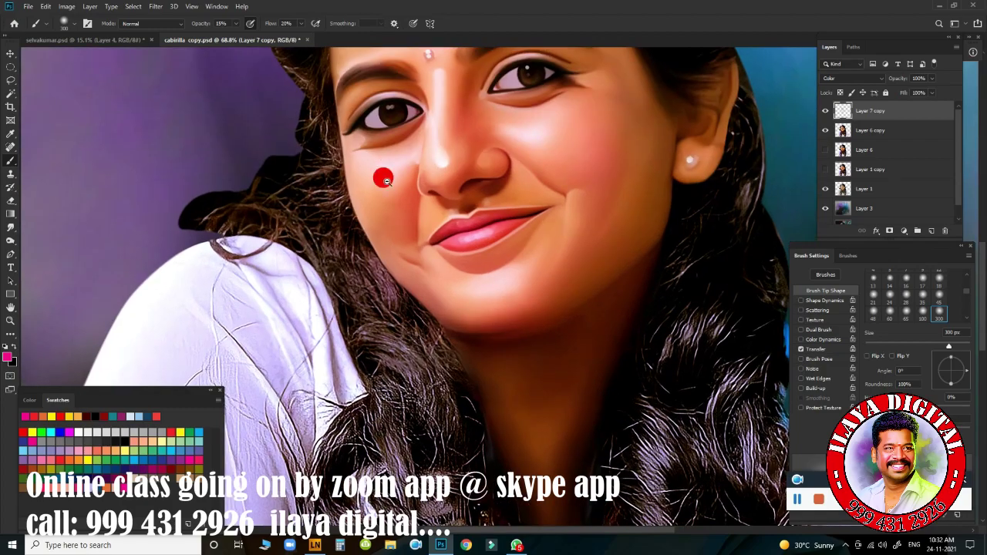
{"action": "scroll", "coordinate": [383, 177], "scroll_direction": "down", "scroll_amount": 3}
{"action": "scroll", "coordinate": [418, 306], "scroll_direction": "up", "scroll_amount": 2}
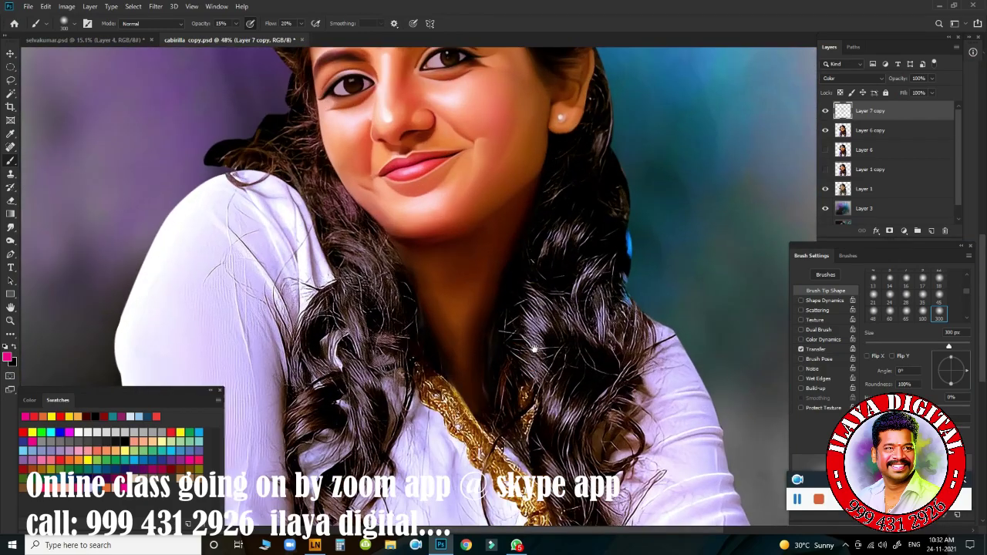
{"action": "left_click", "coordinate": [104, 482]}
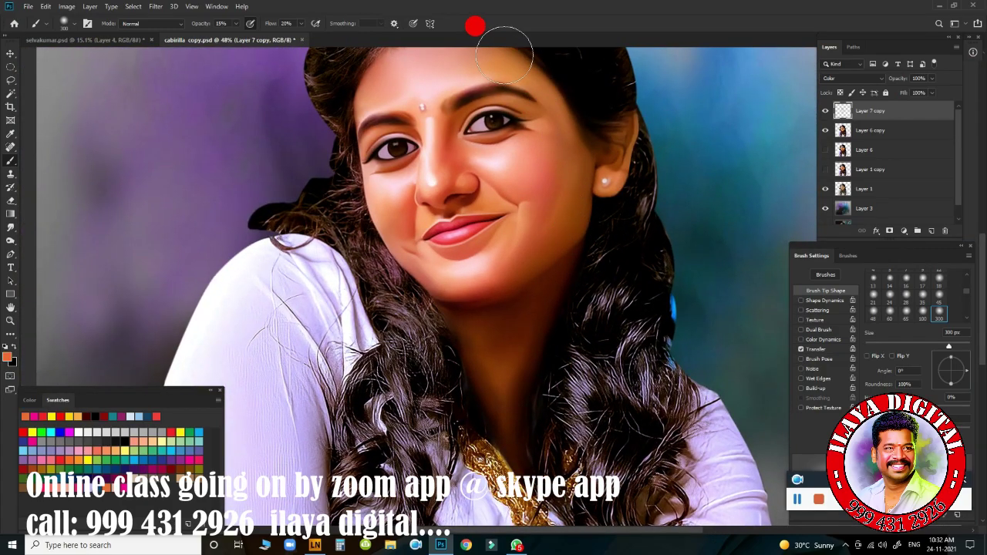
{"action": "left_click_drag", "start_coordinate": [606, 195], "coordinate": [652, 293]}
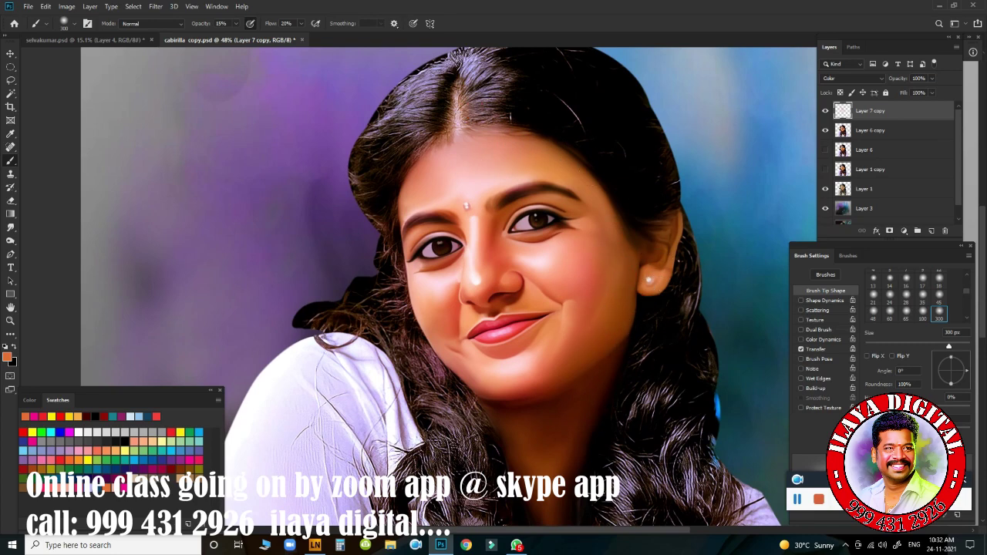
{"action": "scroll", "coordinate": [644, 336], "scroll_direction": "down", "scroll_amount": 1}
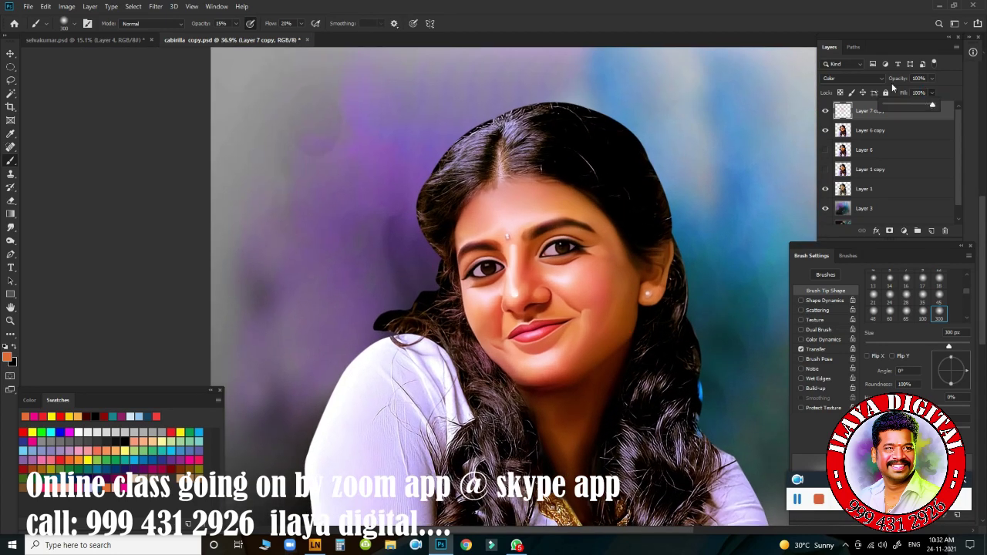
- Set the tint layer to Overlay blending and merge it down into the face layer
{"action": "left_click", "coordinate": [879, 78]}
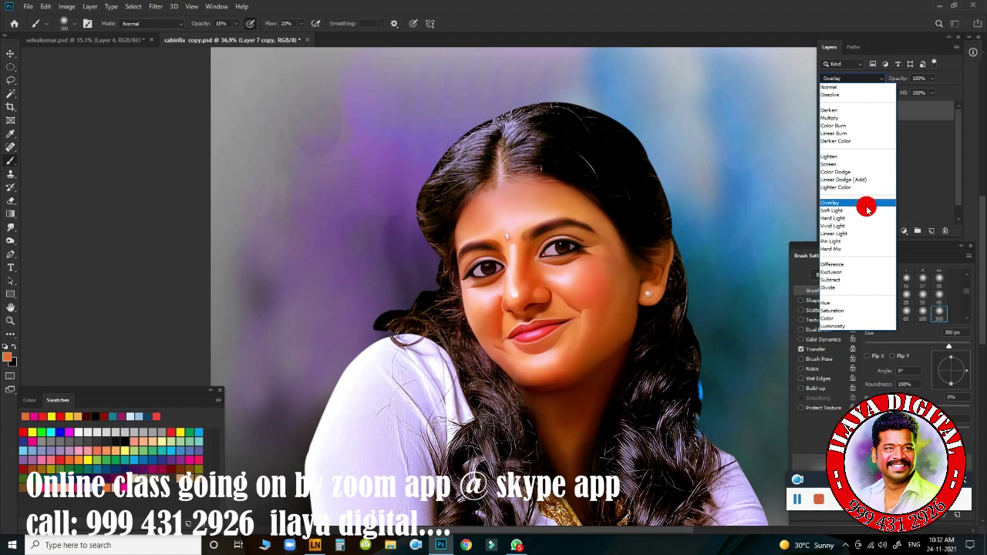
{"action": "left_click", "coordinate": [866, 205]}
{"action": "scroll", "coordinate": [672, 289], "scroll_direction": "up", "scroll_amount": 1}
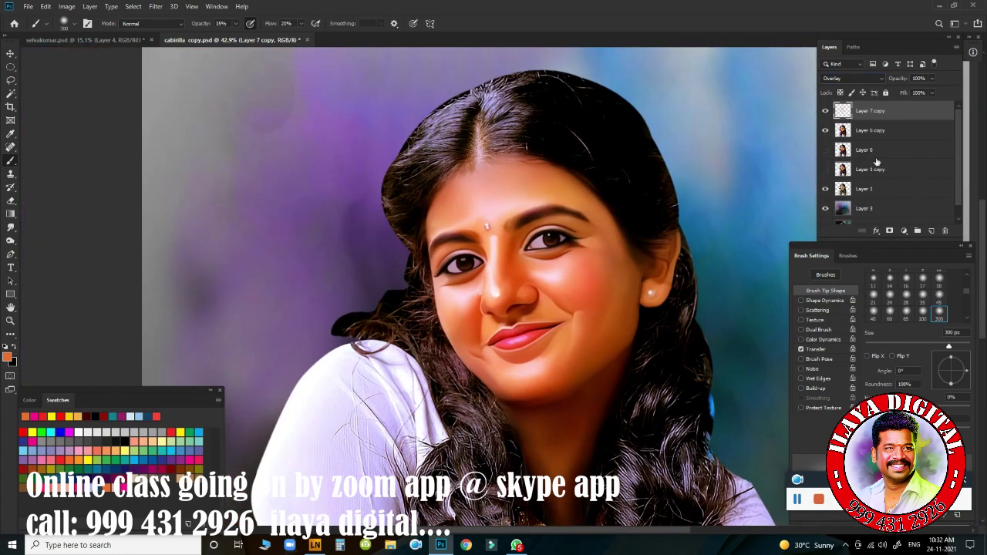
{"action": "left_click", "coordinate": [872, 130], "text": "shift"}
{"action": "key", "text": "ctrl+e"}
- Hide Layer 6 and bring up the Selective Color adjustment
{"action": "scroll", "coordinate": [690, 286], "scroll_direction": "up", "scroll_amount": 3}
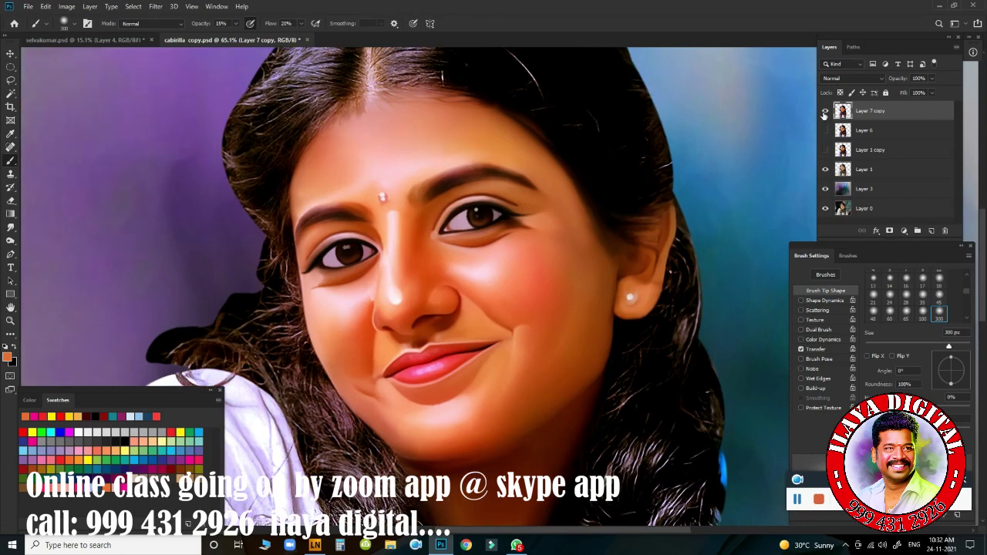
{"action": "left_click", "coordinate": [825, 114]}
{"action": "scroll", "coordinate": [639, 300], "scroll_direction": "up", "scroll_amount": 2}
{"action": "scroll", "coordinate": [661, 249], "scroll_direction": "up", "scroll_amount": 2}
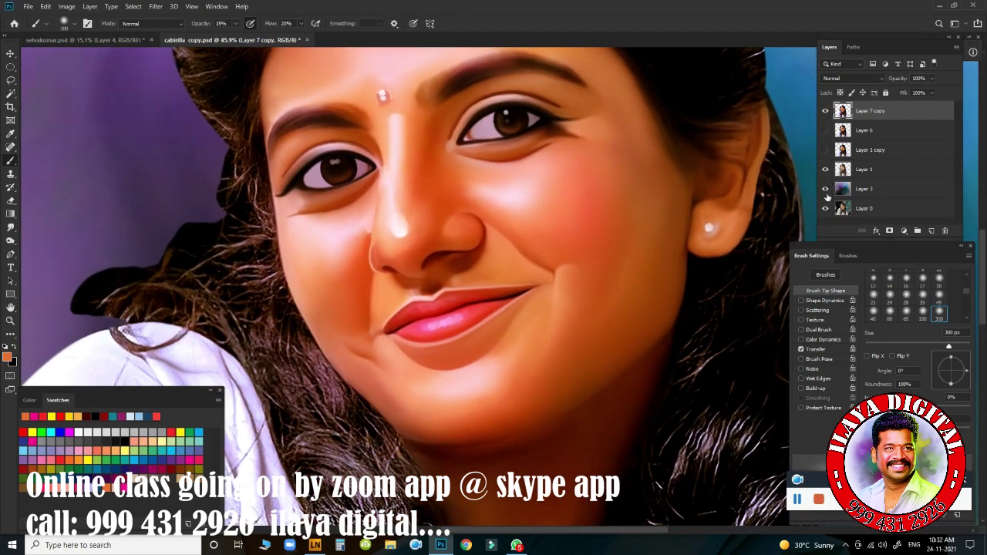
{"action": "left_click", "coordinate": [825, 130]}
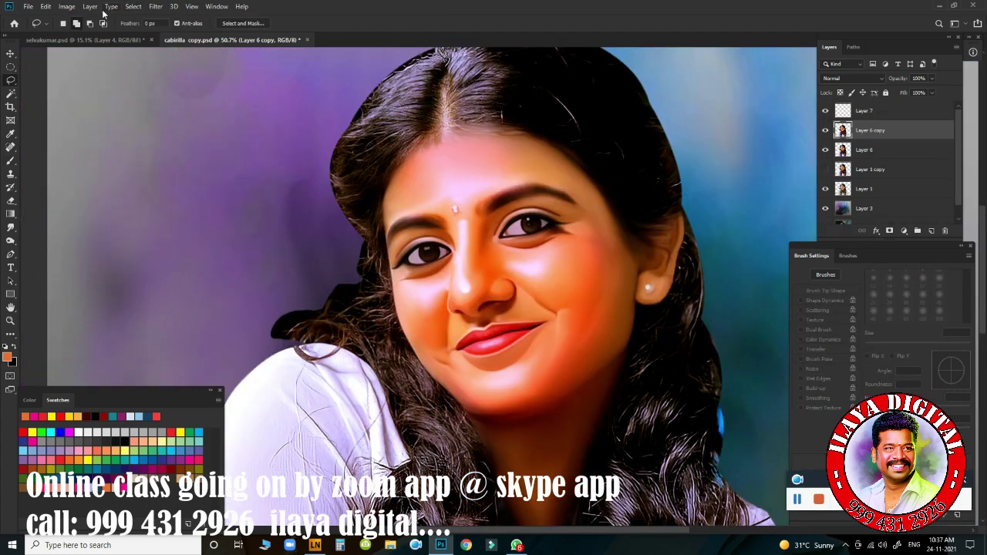
{"action": "left_click", "coordinate": [67, 6]}
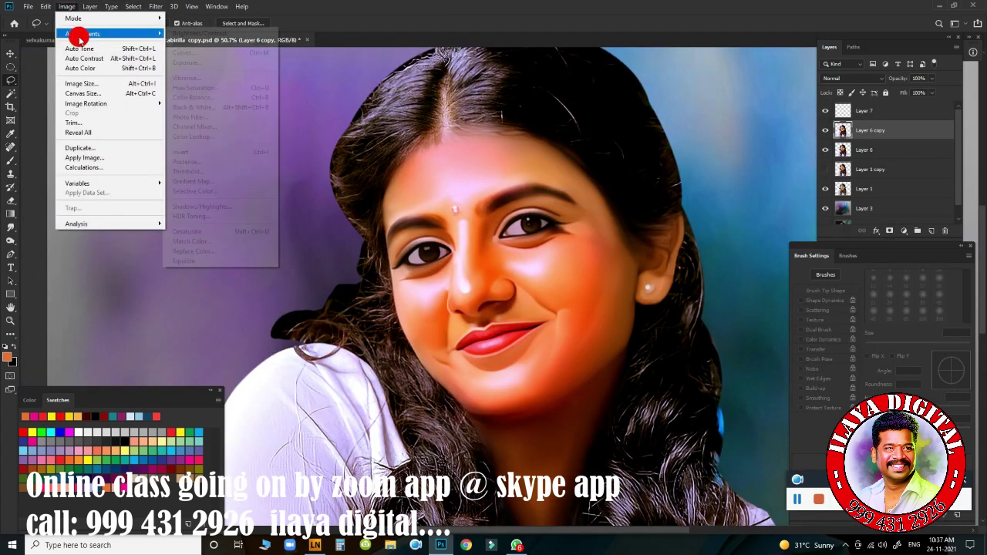
{"action": "left_click", "coordinate": [224, 184]}
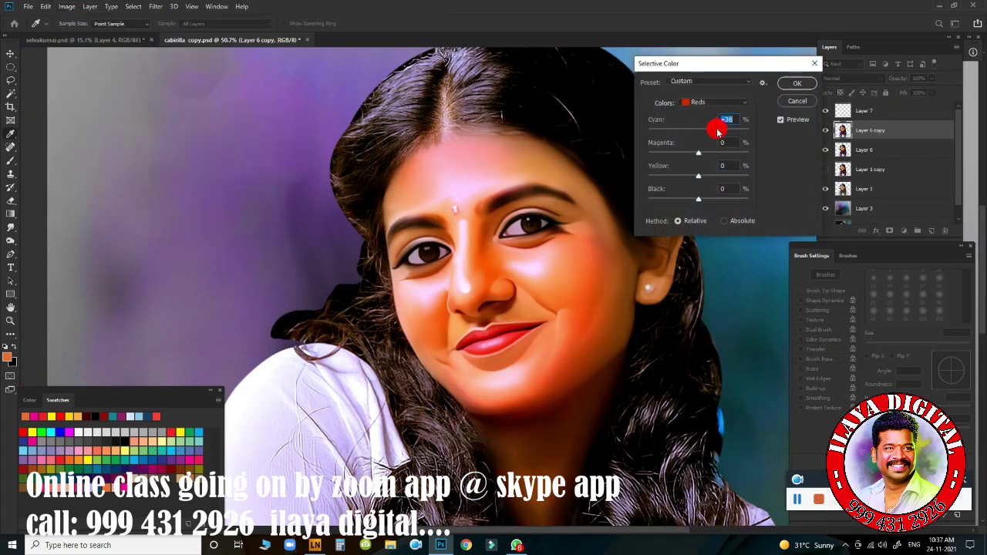
- Tweak the Reds in Selective Color, cancel, then reapply the Selective Color adjustment
{"action": "mouse_move", "coordinate": [698, 152]}
{"action": "left_mouse_down"}
{"action": "mouse_move", "coordinate": [716, 152]}
{"action": "mouse_move", "coordinate": [702, 152]}
{"action": "left_mouse_up"}
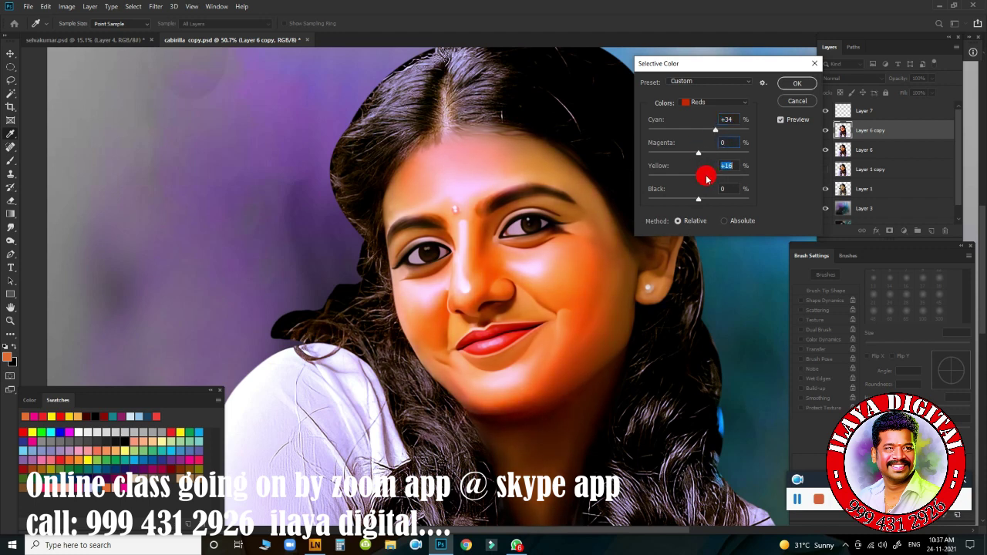
{"action": "left_click", "coordinate": [796, 102]}
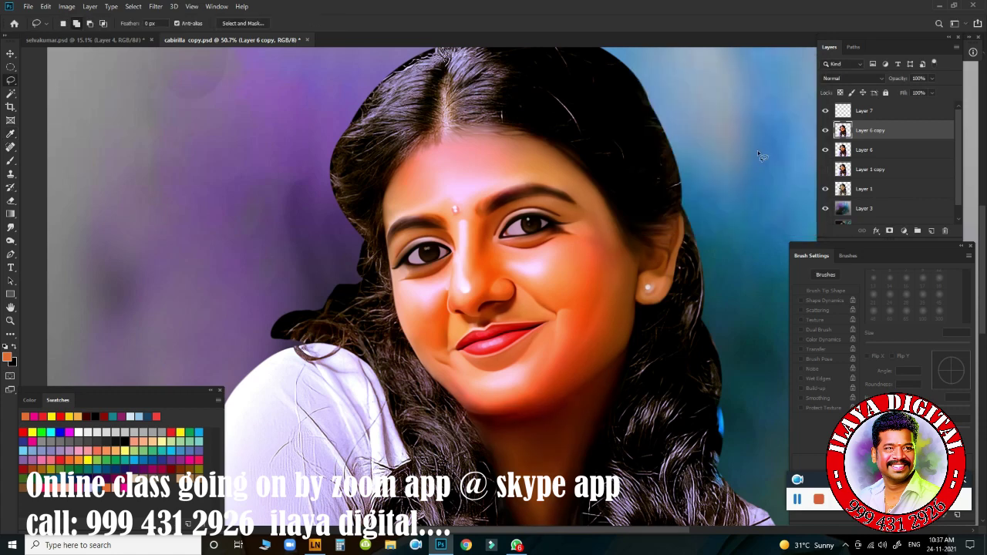
{"action": "left_click", "coordinate": [67, 6]}
{"action": "mouse_move", "coordinate": [82, 34]}
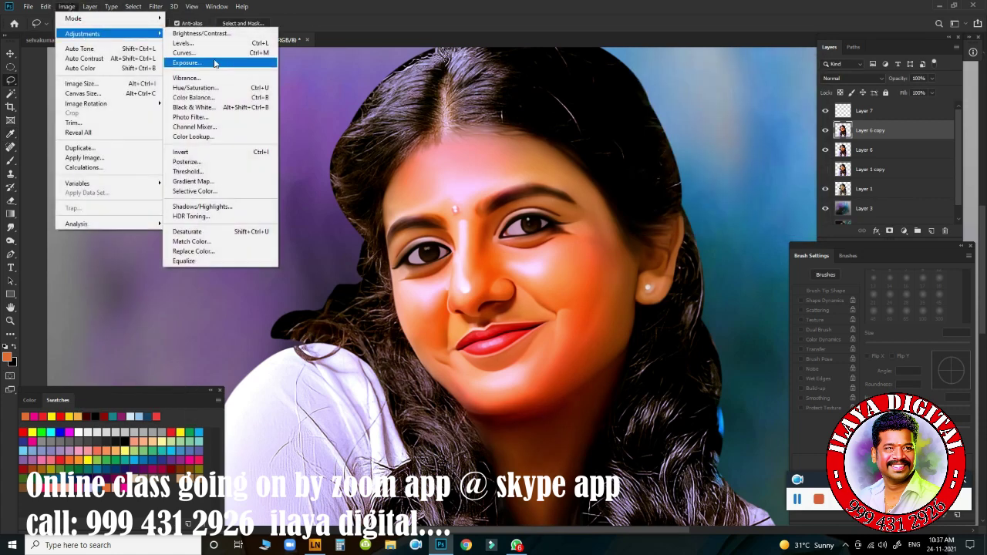
{"action": "left_click", "coordinate": [206, 191]}
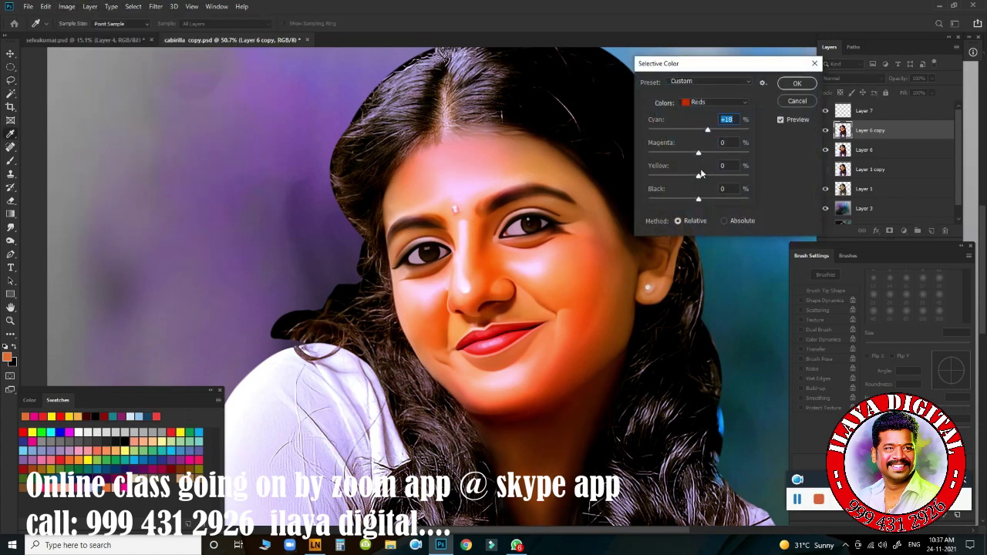
{"action": "left_click", "coordinate": [797, 83]}
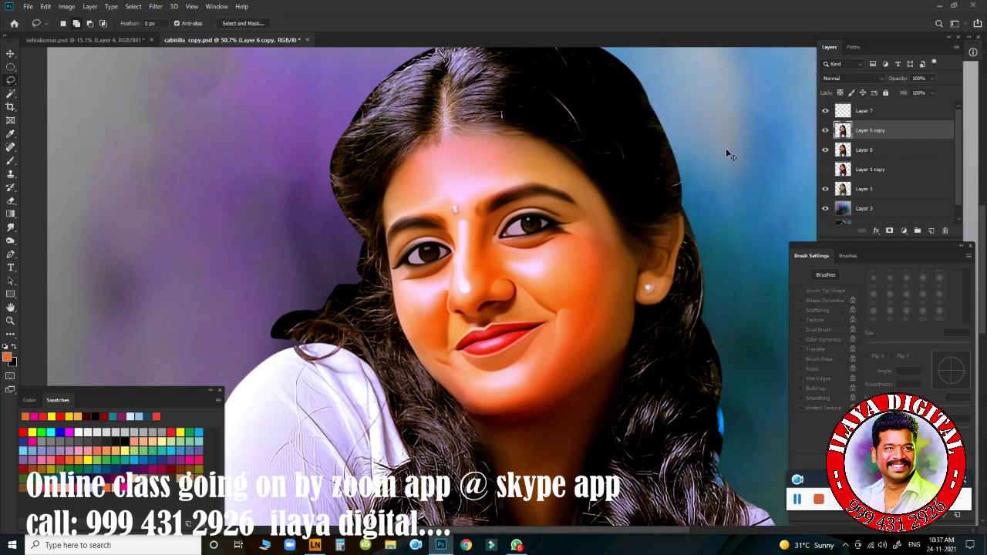
- Shift the Color Balance highlights toward blue and apply the change
{"action": "key", "text": "ctrl+b"}
{"action": "mouse_move", "coordinate": [667, 178]}
{"action": "left_mouse_down"}
{"action": "mouse_move", "coordinate": [658, 178]}
{"action": "mouse_move", "coordinate": [679, 154]}
{"action": "left_mouse_up"}
{"action": "left_click_drag", "start_coordinate": [667, 167], "coordinate": [666, 168]}
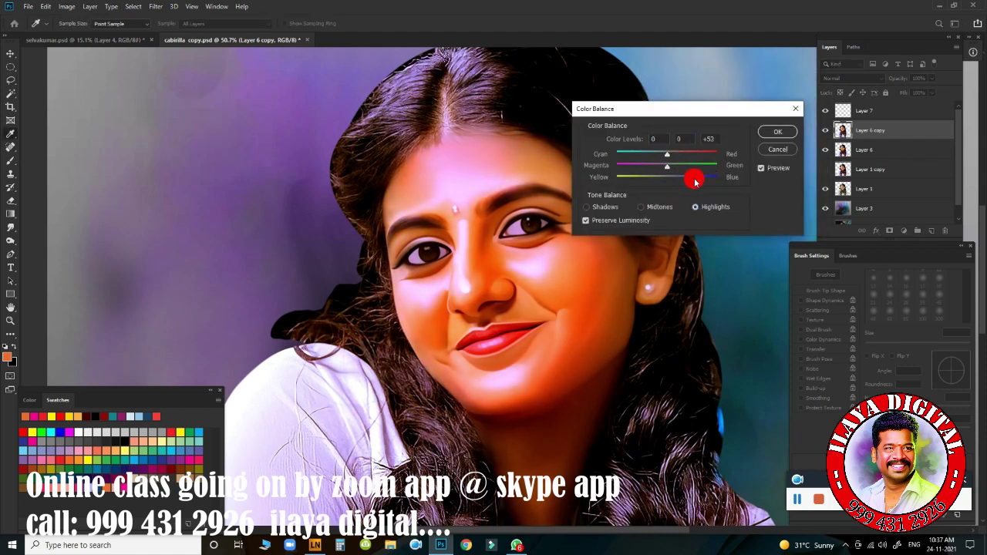
{"action": "left_click", "coordinate": [775, 133]}
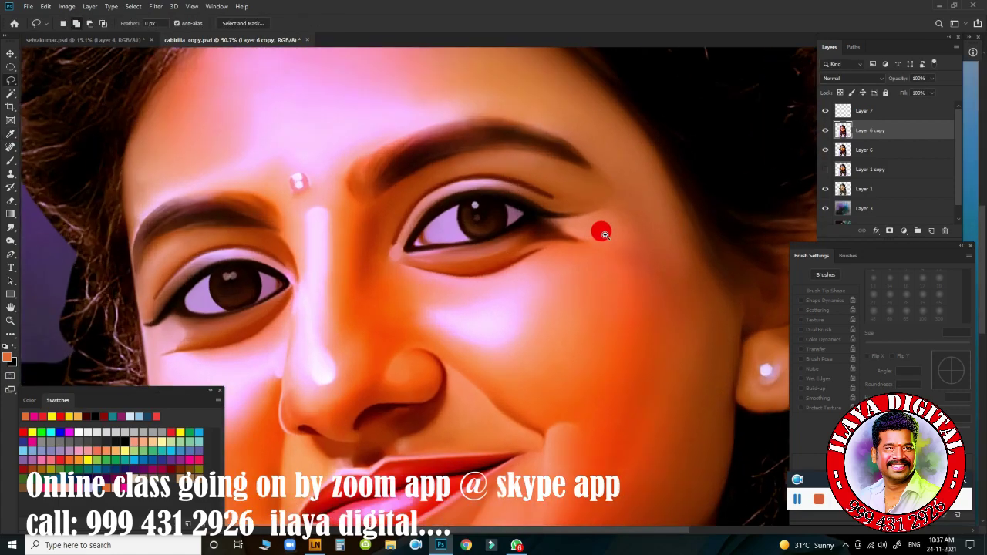
{"action": "scroll", "coordinate": [601, 227], "scroll_direction": "up", "scroll_amount": 3}
{"action": "scroll", "coordinate": [612, 234], "scroll_direction": "down", "scroll_amount": 2}
{"action": "scroll", "coordinate": [614, 235], "scroll_direction": "up", "scroll_amount": 2}
{"action": "scroll", "coordinate": [656, 231], "scroll_direction": "down", "scroll_amount": 4}
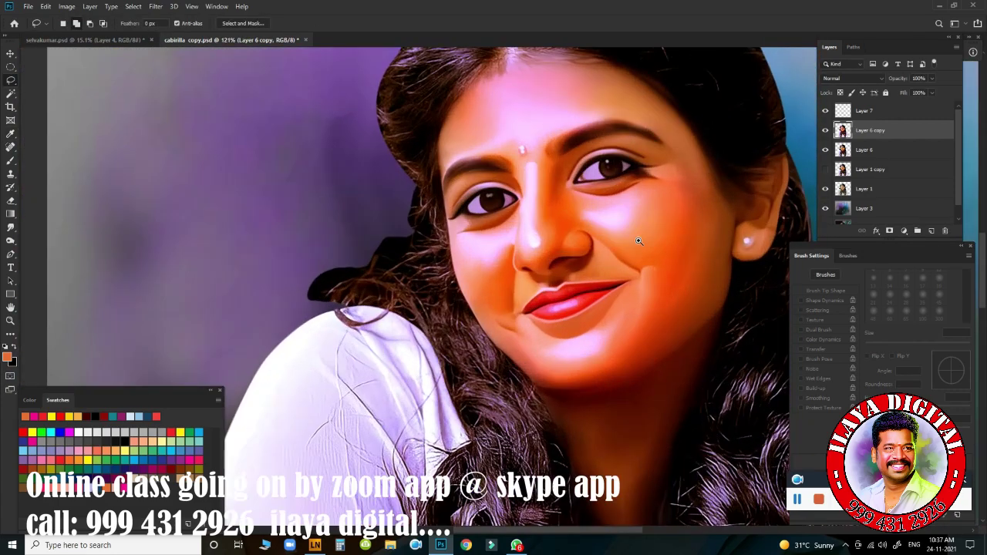
{"action": "key", "text": "i"}
{"action": "key", "text": "ctrl+u"}
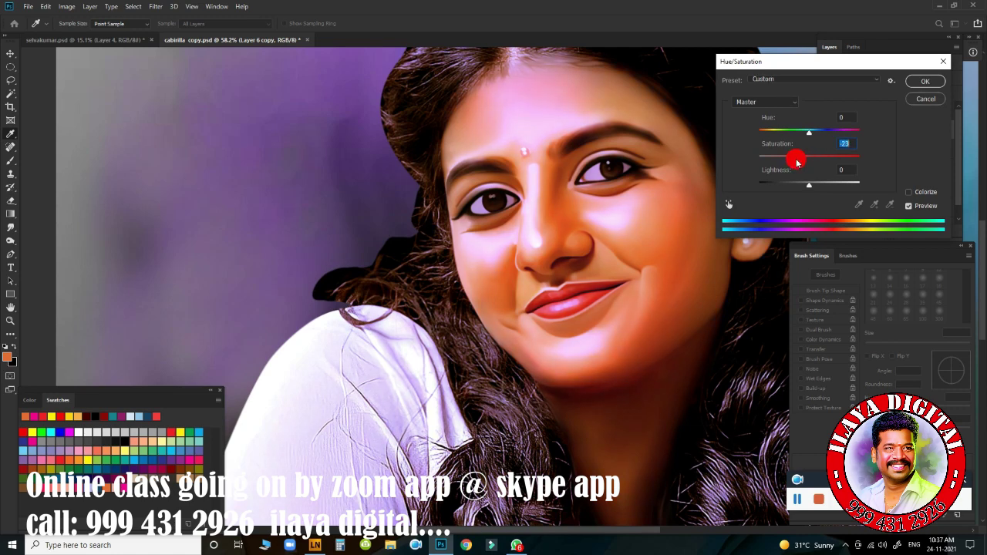
- Confirm Hue/Saturation, duplicate the portrait layer, and lower the copy's saturation to -18
{"action": "left_click_drag", "start_coordinate": [781, 165], "coordinate": [814, 170]}
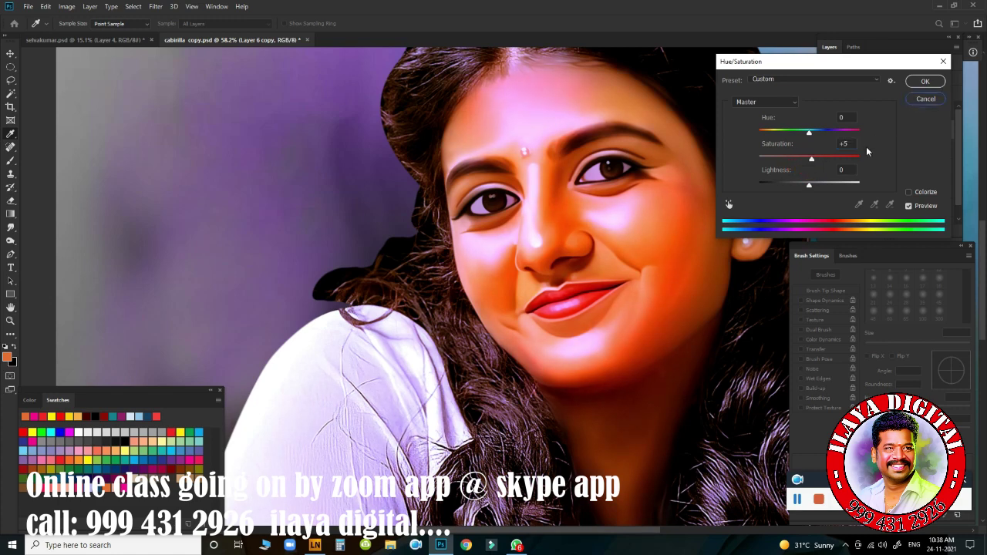
{"action": "key", "text": "Return"}
{"action": "key", "text": "ctrl+j"}
{"action": "key", "text": "ctrl+u"}
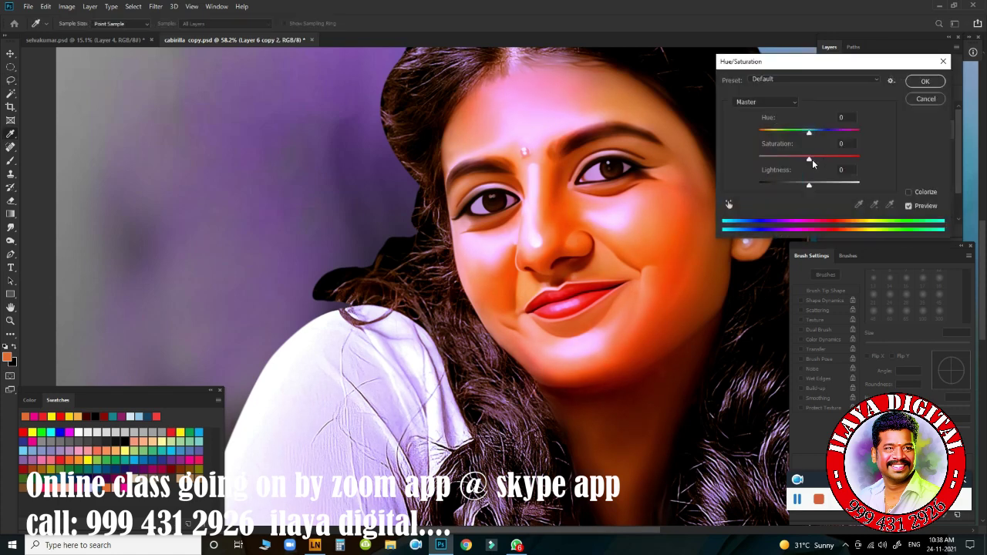
{"action": "left_click_drag", "start_coordinate": [812, 160], "coordinate": [803, 163]}
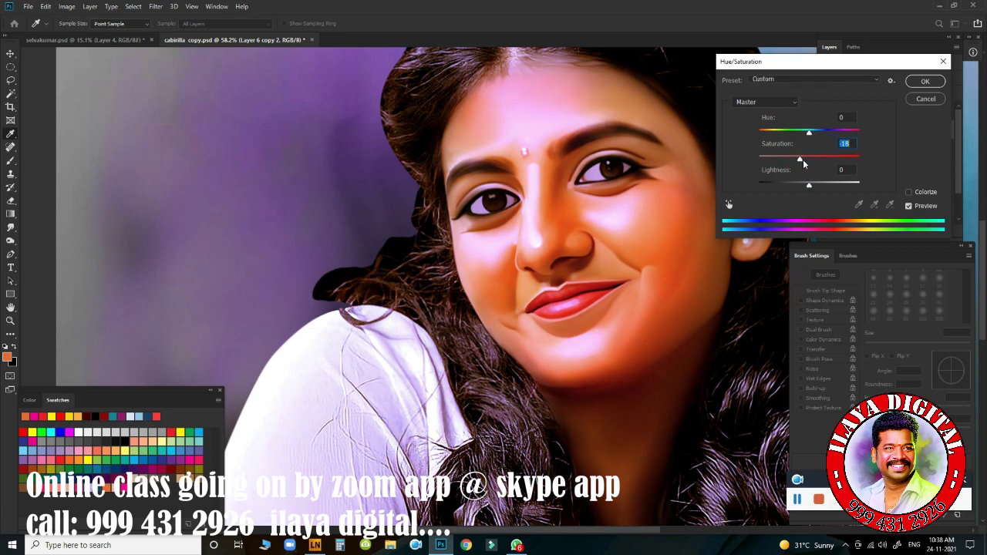
{"action": "left_click", "coordinate": [923, 85]}
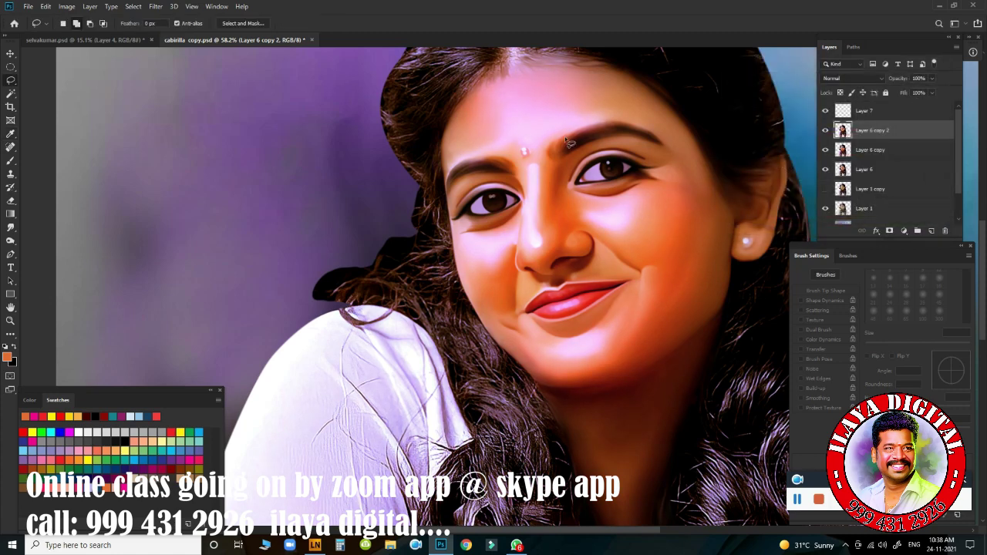
- Adjust Match Color to a colour intensity of 113
{"action": "left_click", "coordinate": [66, 6]}
{"action": "left_click", "coordinate": [221, 238]}
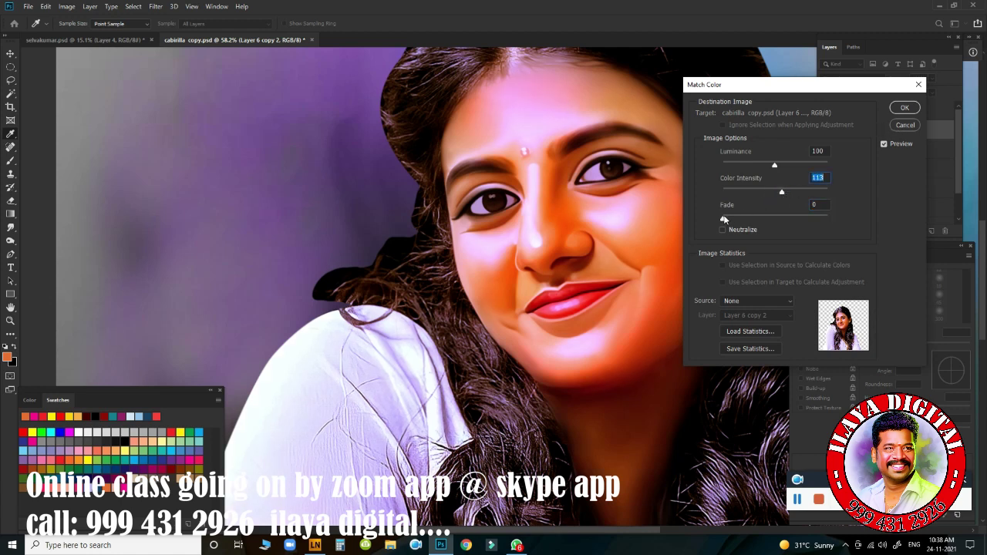
{"action": "left_click_drag", "start_coordinate": [724, 219], "coordinate": [754, 219]}
- Cancel Match Color, lower the saturation slightly, and apply a Color Balance adjustment
{"action": "left_click", "coordinate": [902, 125]}
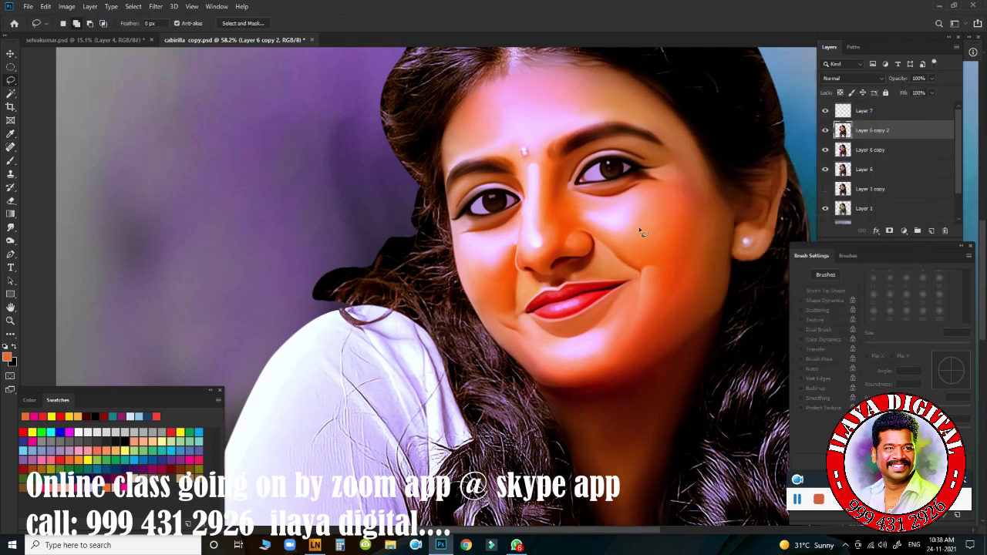
{"action": "scroll", "coordinate": [640, 222], "scroll_direction": "up", "scroll_amount": 2}
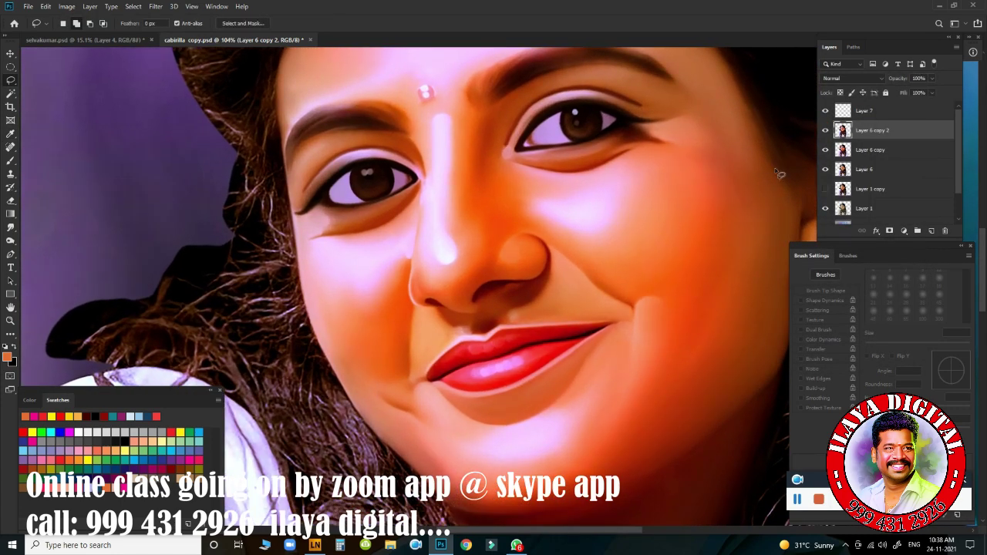
{"action": "key", "text": "ctrl+u"}
{"action": "left_click_drag", "start_coordinate": [810, 158], "coordinate": [805, 160]}
{"action": "left_click", "coordinate": [926, 99]}
{"action": "key", "text": "ctrl+b"}
{"action": "left_click", "coordinate": [777, 131]}
- Erase over the upper and lower lips with a 40 px eraser to reveal the glossy highlights
{"action": "scroll", "coordinate": [670, 223], "scroll_direction": "down", "scroll_amount": 2}
{"action": "scroll", "coordinate": [604, 243], "scroll_direction": "down", "scroll_amount": 2}
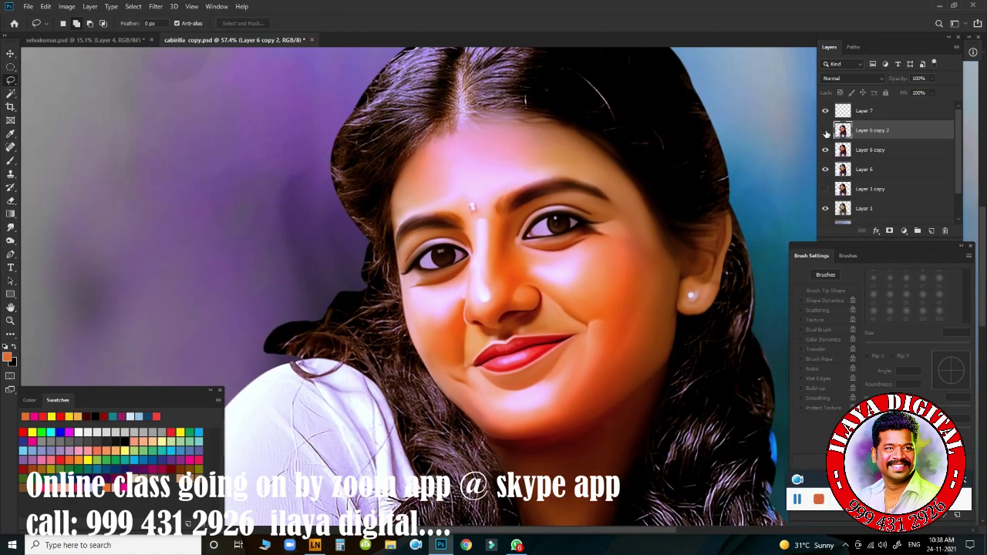
{"action": "scroll", "coordinate": [555, 290], "scroll_direction": "up", "scroll_amount": 5}
{"action": "scroll", "coordinate": [540, 308], "scroll_direction": "up", "scroll_amount": 1}
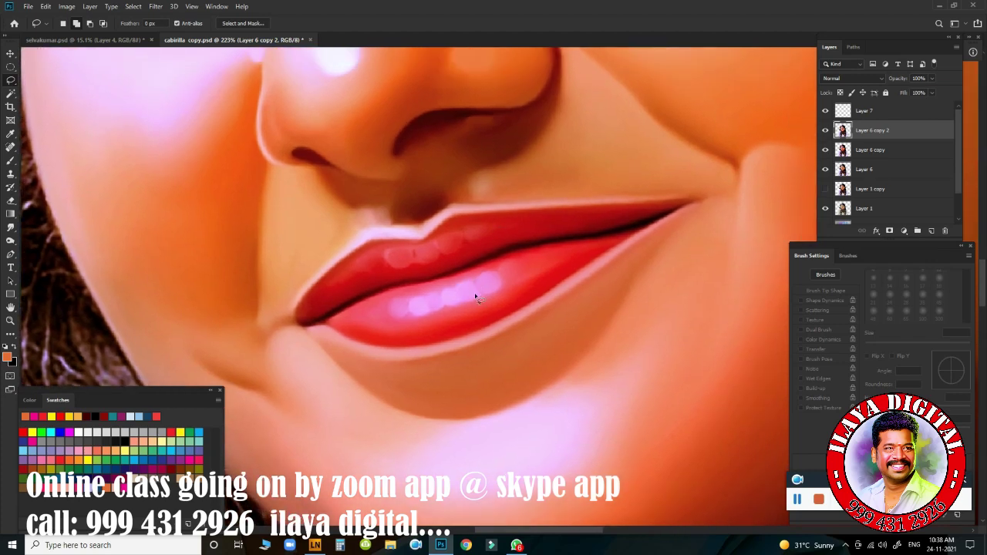
{"action": "key", "text": "e"}
{"action": "key", "text": "bracketleft"}
{"action": "key", "text": "bracketleft"}
{"action": "key", "text": "bracketleft"}
{"action": "key", "text": "8"}
{"action": "key", "text": "3"}
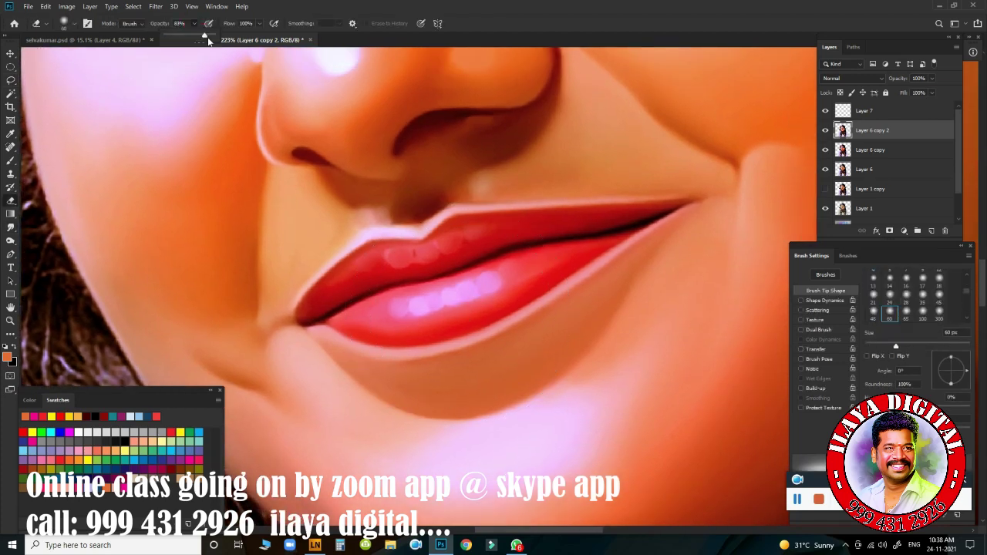
{"action": "left_click", "coordinate": [319, 280]}
{"action": "left_click", "coordinate": [425, 239]}
{"action": "left_click", "coordinate": [569, 211]}
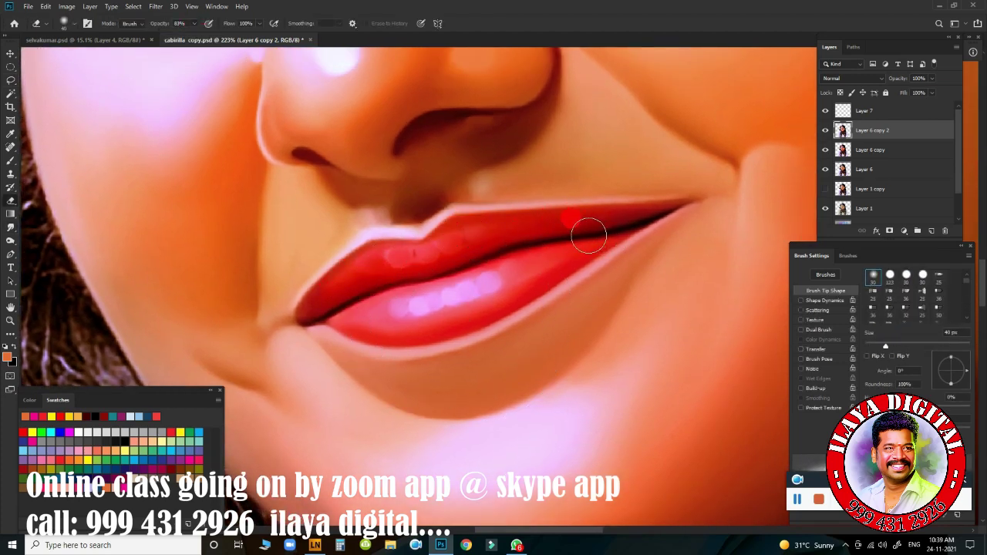
{"action": "left_click", "coordinate": [453, 260]}
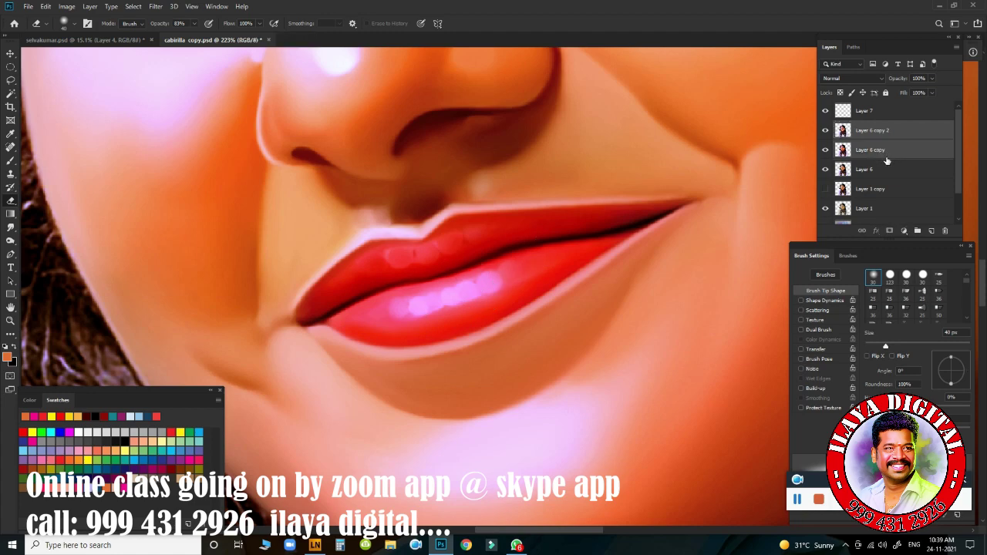
- Show Layer 7 and make it the active layer
{"action": "scroll", "coordinate": [793, 159], "scroll_direction": "down", "scroll_amount": 3}
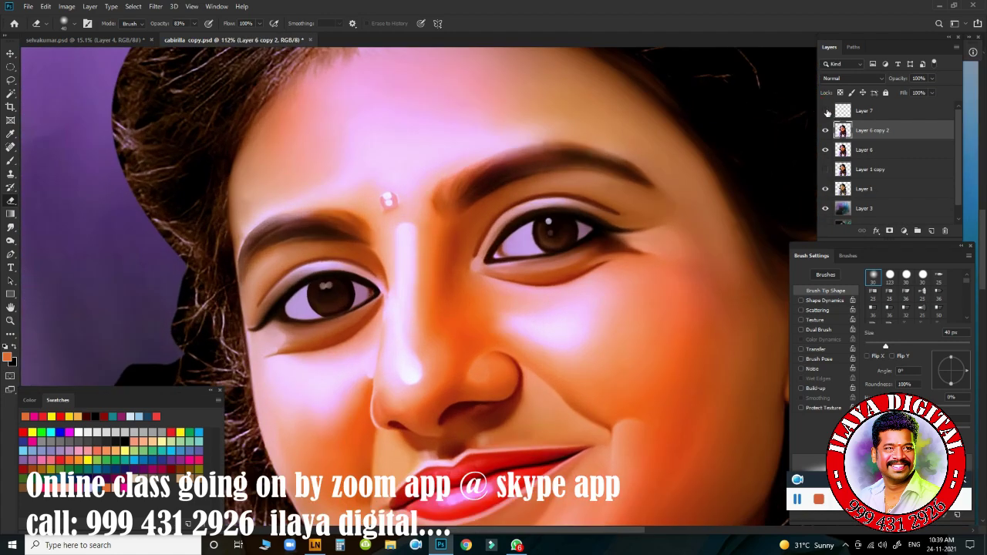
{"action": "left_click", "coordinate": [825, 111]}
{"action": "left_click", "coordinate": [863, 111]}
{"action": "scroll", "coordinate": [522, 257], "scroll_direction": "up", "scroll_amount": 3}
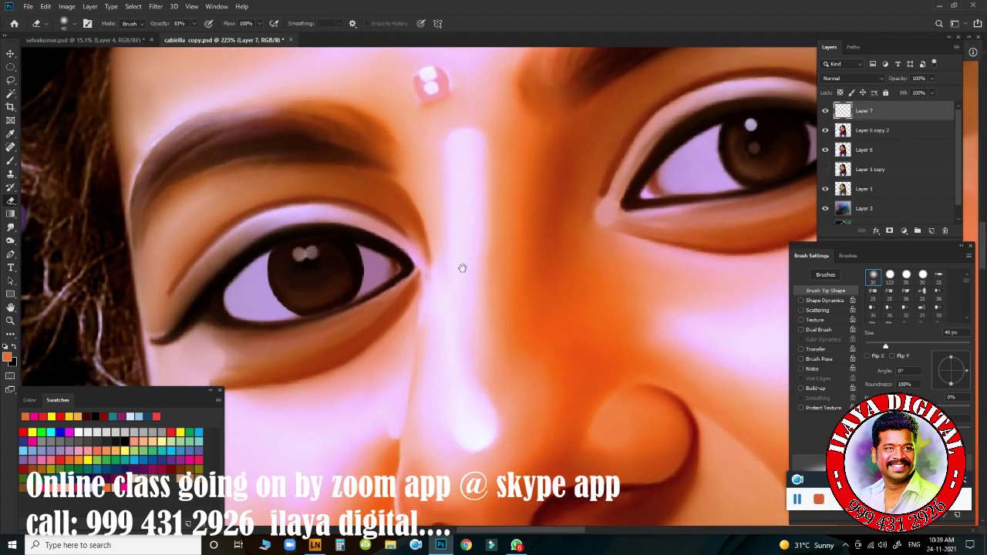
- Select a circle around the left iris and paint a yellow glow inside it
{"action": "key", "text": "m"}
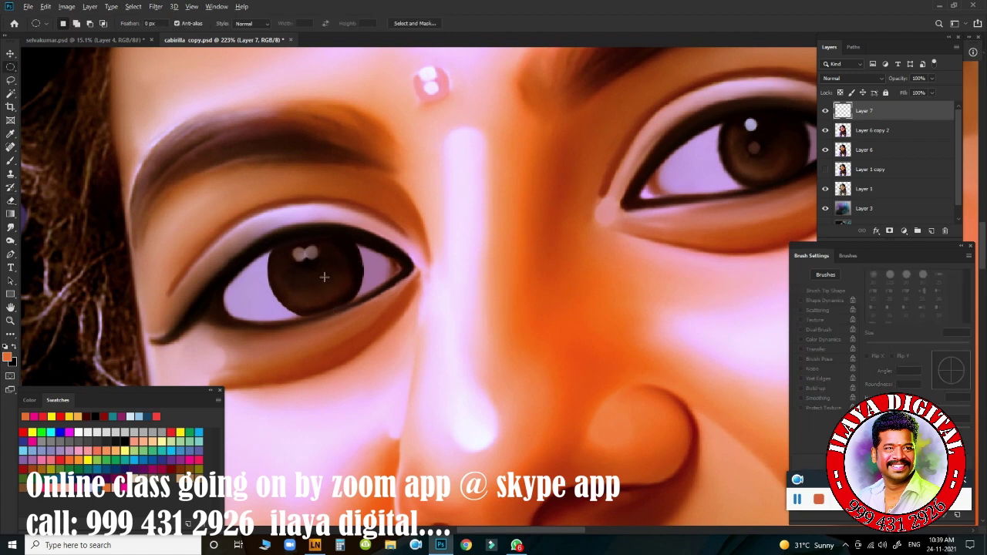
{"action": "left_click_drag", "start_coordinate": [312, 264], "coordinate": [352, 303]}
{"action": "key", "text": "b"}
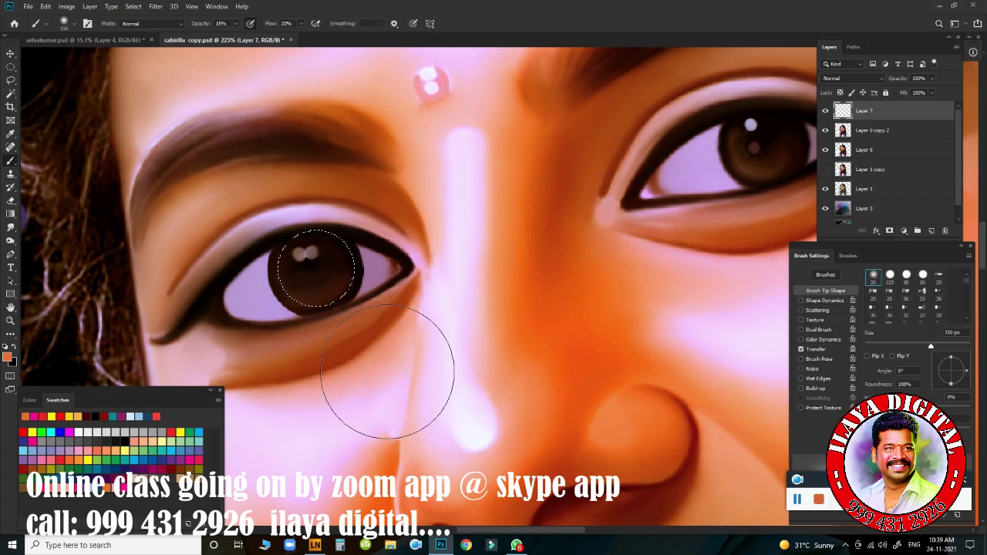
{"action": "left_click", "coordinate": [182, 431]}
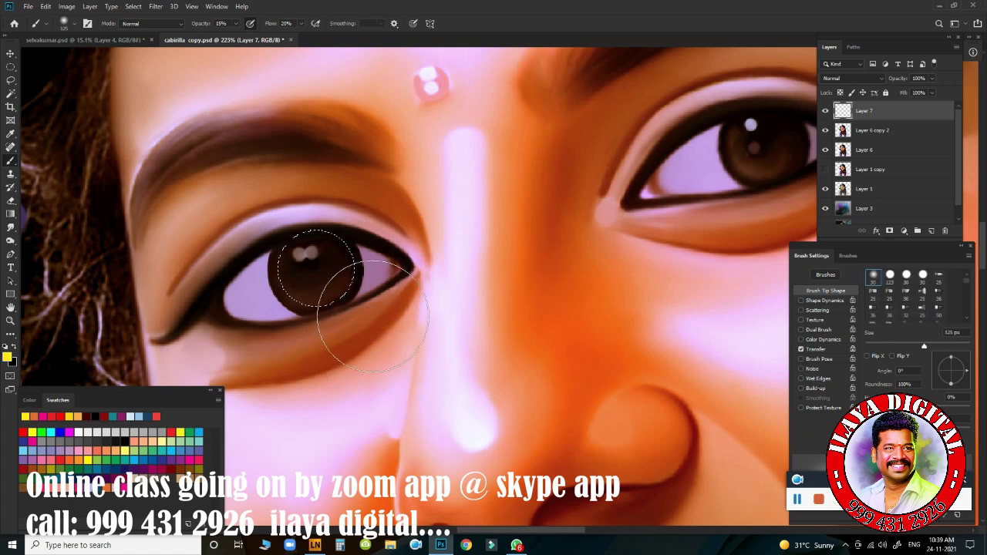
{"action": "key", "text": "bracketright"}
{"action": "key", "text": "bracketright"}
{"action": "key", "text": "bracketright"}
{"action": "left_click_drag", "start_coordinate": [337, 273], "coordinate": [404, 339]}
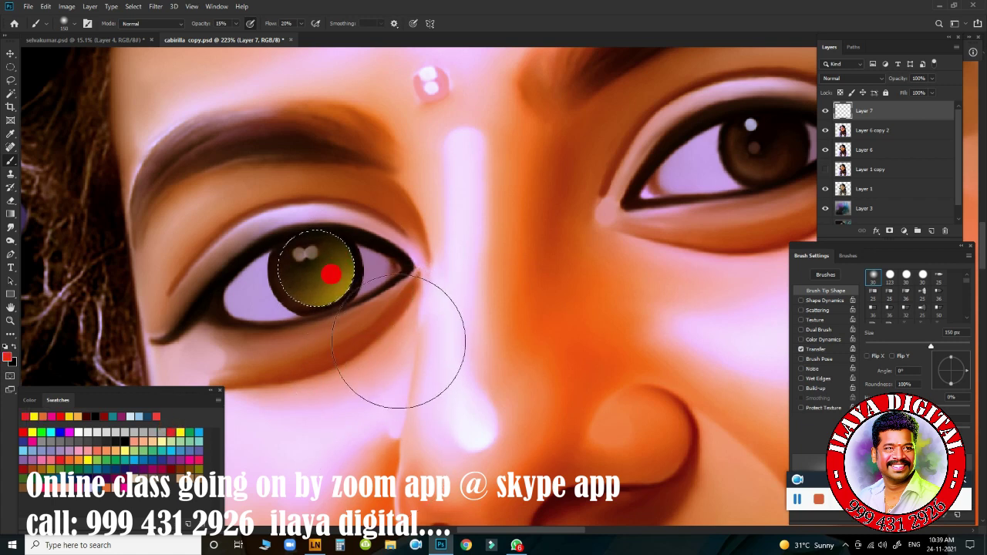
- Repaint the iris orange-red at full opacity, deselect, and erase colour from its top
{"action": "key", "text": "shift+0"}
{"action": "key", "text": "0"}
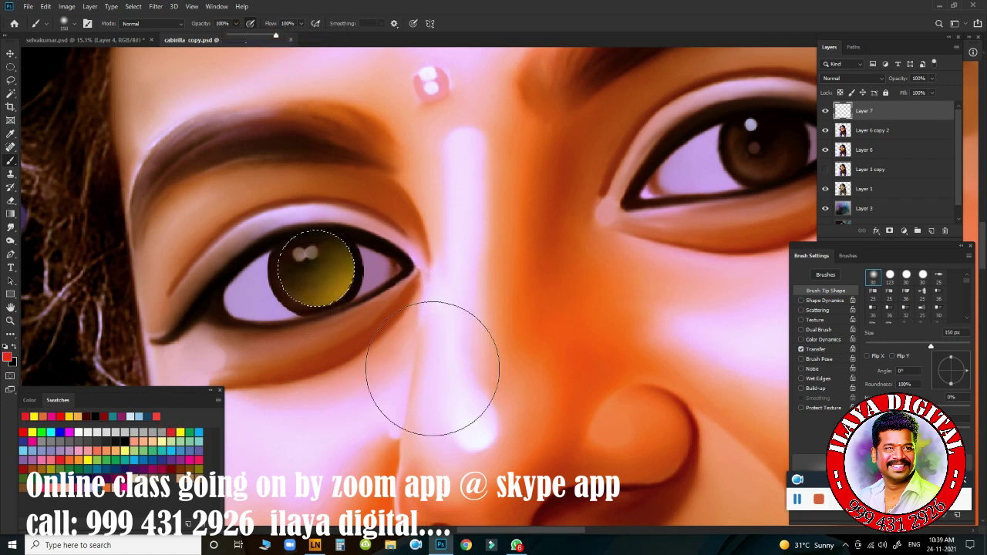
{"action": "left_click_drag", "start_coordinate": [362, 308], "coordinate": [408, 370]}
{"action": "key", "text": "ctrl+d"}
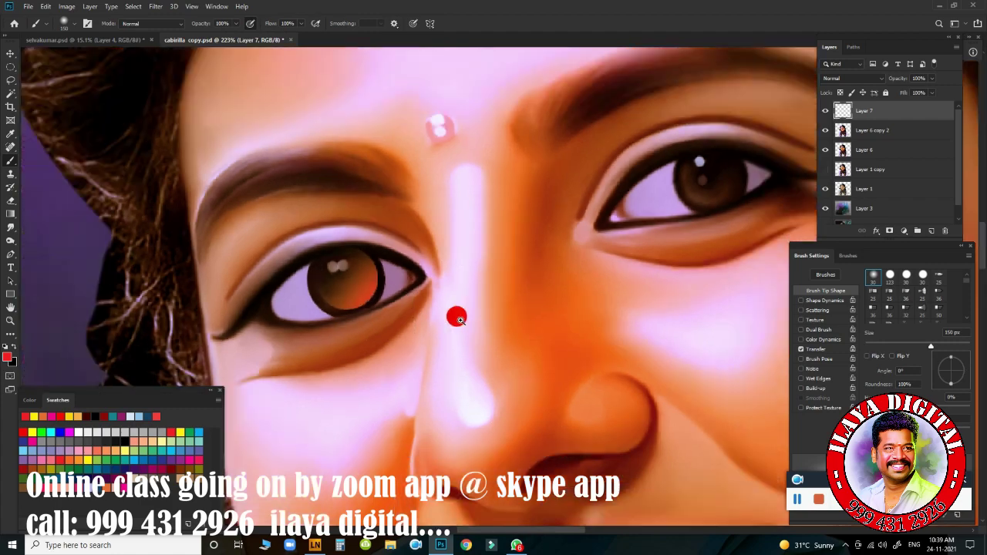
{"action": "left_click_drag", "start_coordinate": [456, 315], "coordinate": [573, 337]}
{"action": "key", "text": "e"}
{"action": "key", "text": "bracketright"}
{"action": "key", "text": "bracketright"}
{"action": "key", "text": "bracketright"}
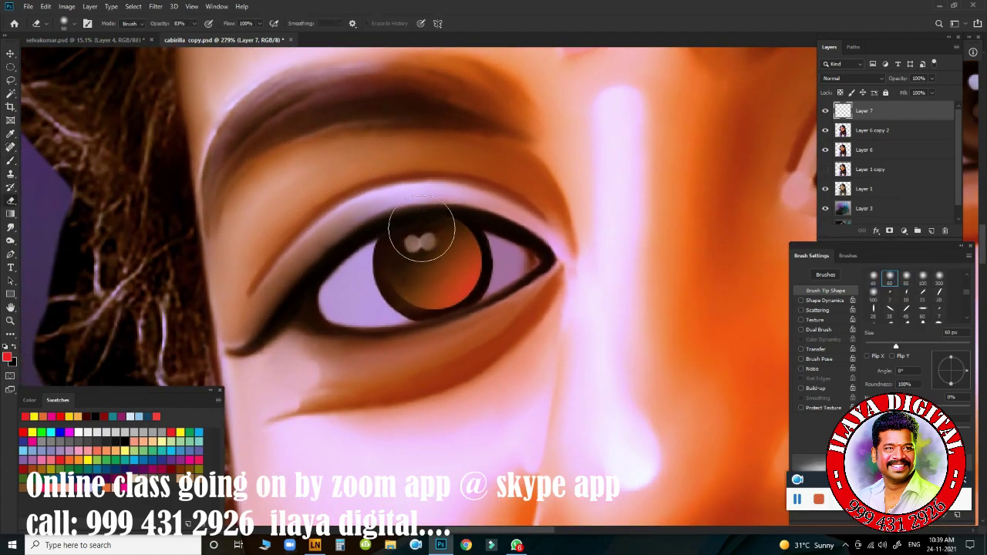
{"action": "left_click_drag", "start_coordinate": [416, 224], "coordinate": [308, 240]}
- Paint small yellow and white sparkle dots on the left iris
{"action": "key", "text": "r"}
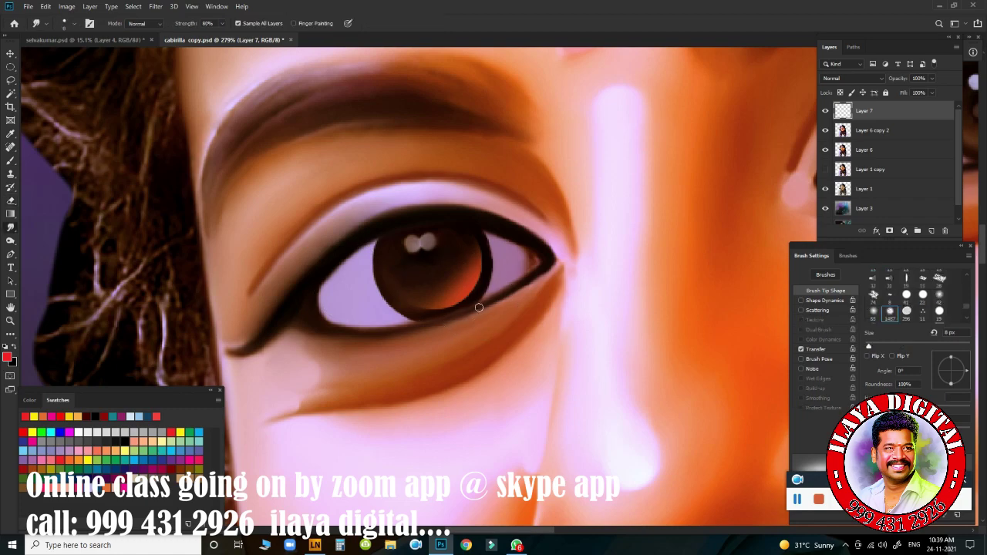
{"action": "mouse_move", "coordinate": [516, 324]}
{"action": "left_mouse_down"}
{"action": "mouse_move", "coordinate": [361, 265]}
{"action": "mouse_move", "coordinate": [409, 224]}
{"action": "mouse_move", "coordinate": [391, 289]}
{"action": "mouse_move", "coordinate": [375, 276]}
{"action": "mouse_move", "coordinate": [392, 243]}
{"action": "mouse_move", "coordinate": [439, 207]}
{"action": "left_mouse_up"}
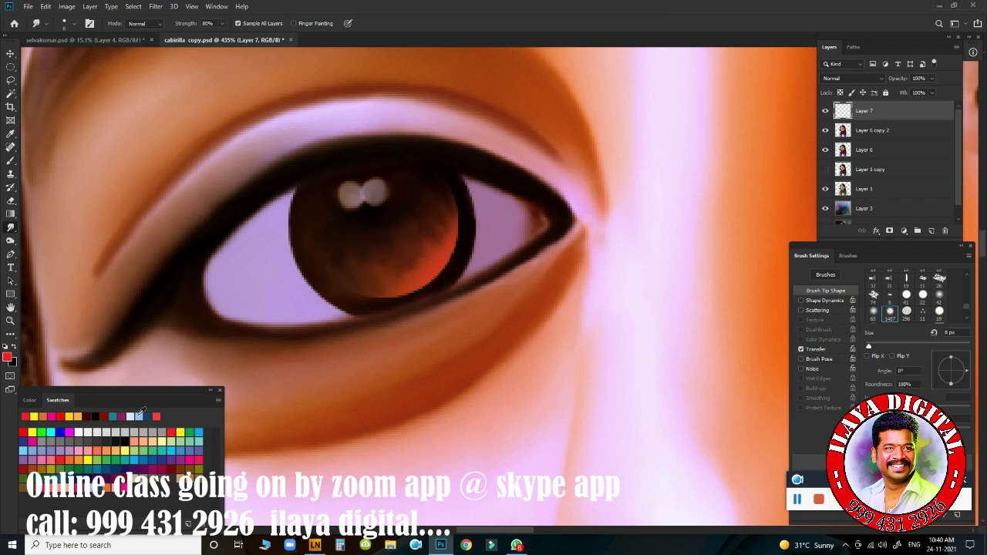
{"action": "left_click", "coordinate": [34, 415]}
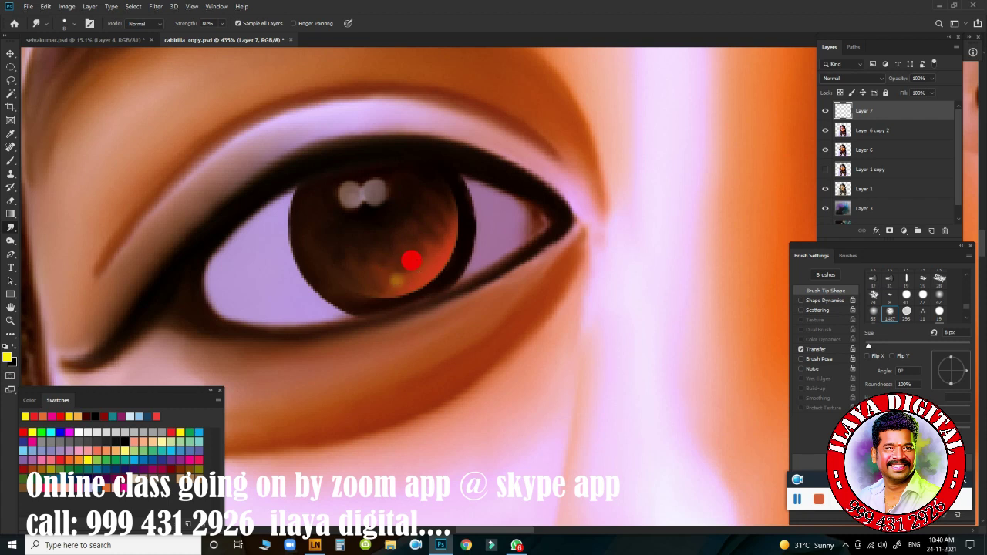
{"action": "left_click_drag", "start_coordinate": [408, 265], "coordinate": [415, 269]}
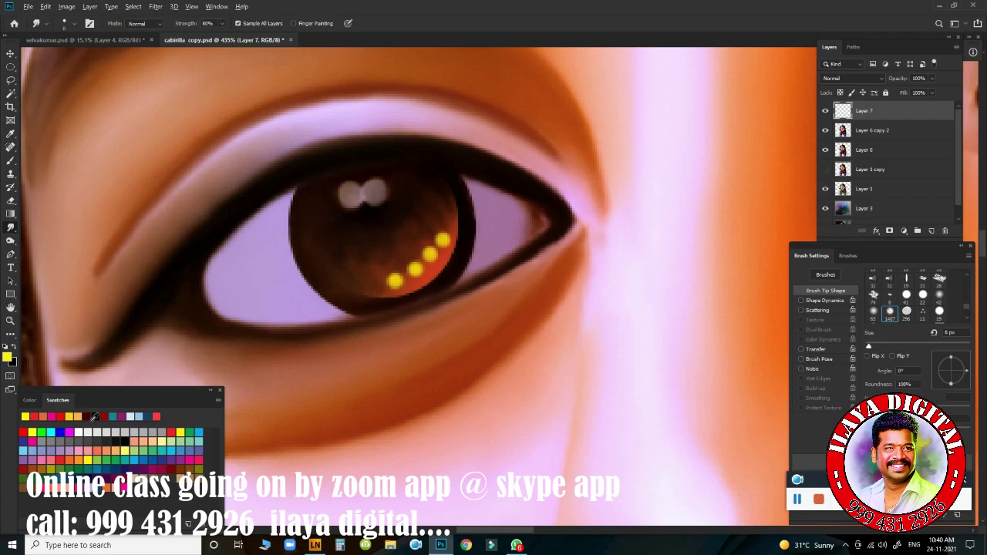
{"action": "left_click", "coordinate": [78, 432]}
{"action": "left_click", "coordinate": [412, 245]}
{"action": "scroll", "coordinate": [486, 279], "scroll_direction": "up", "scroll_amount": 3}
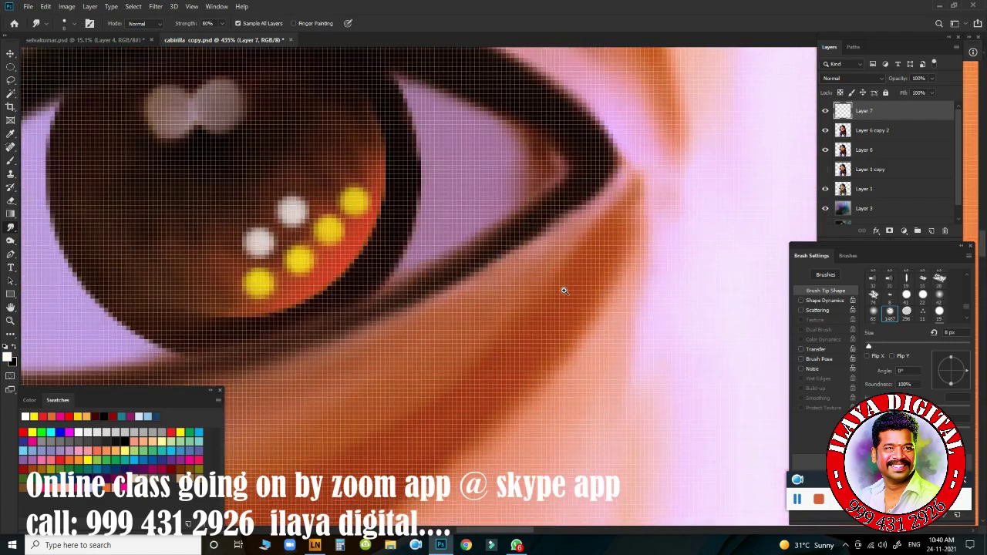
{"action": "scroll", "coordinate": [486, 280], "scroll_direction": "down", "scroll_amount": 3}
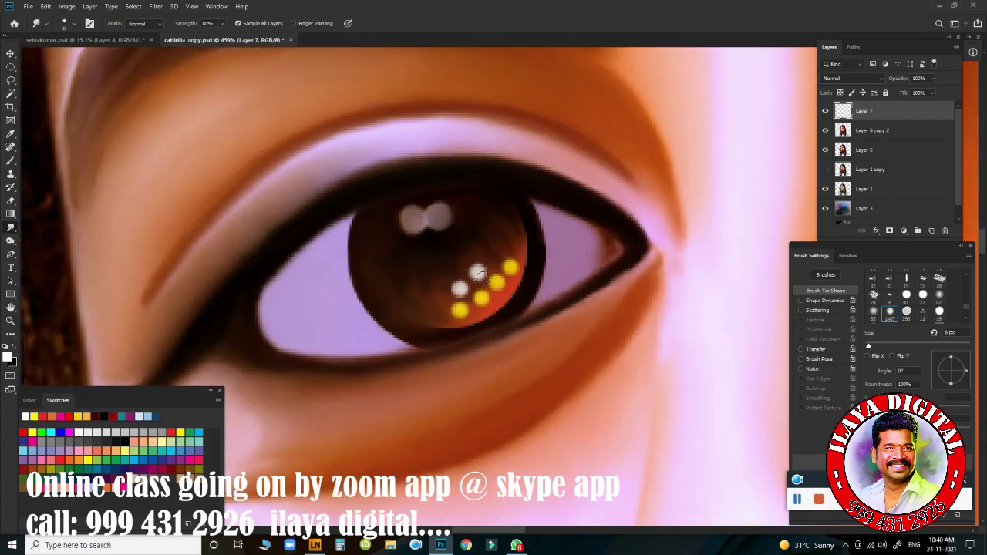
- Smudge the white sparkle dots into short streaks
{"action": "left_click", "coordinate": [814, 350]}
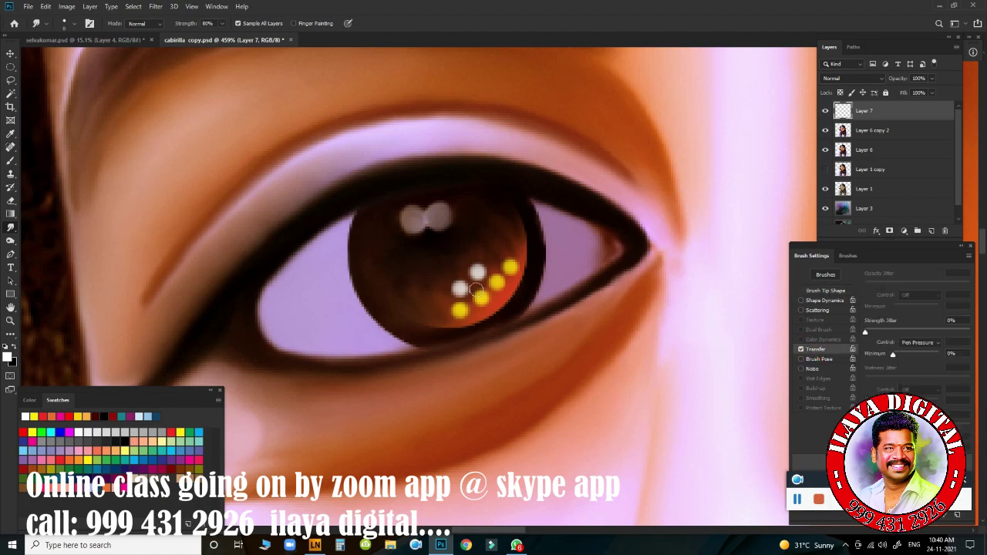
{"action": "mouse_move", "coordinate": [459, 290]}
{"action": "left_mouse_down"}
{"action": "mouse_move", "coordinate": [432, 256]}
{"action": "mouse_move", "coordinate": [451, 245]}
{"action": "left_mouse_up"}
{"action": "left_click", "coordinate": [488, 253]}
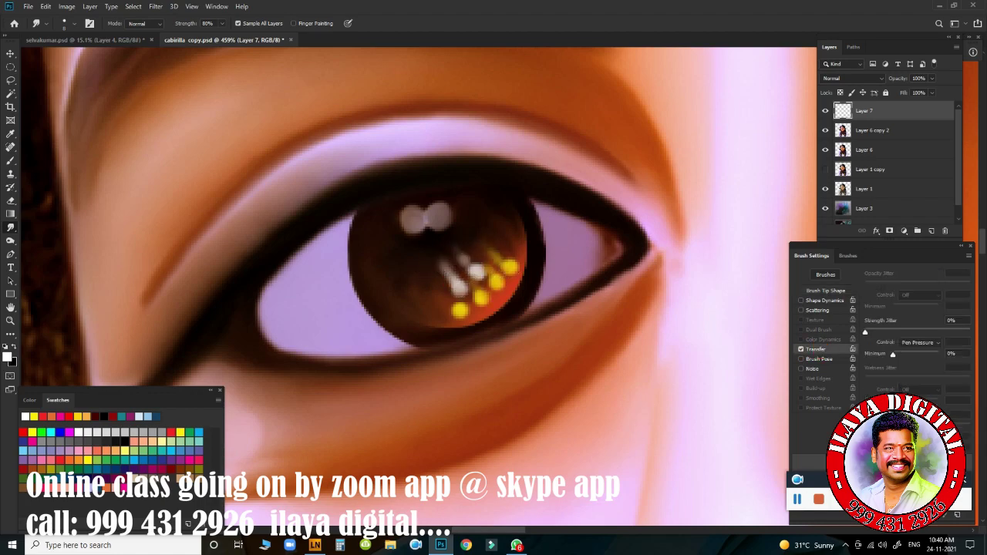
{"action": "scroll", "coordinate": [681, 305], "scroll_direction": "down", "scroll_amount": 5}
{"action": "scroll", "coordinate": [405, 301], "scroll_direction": "up", "scroll_amount": 3}
{"action": "scroll", "coordinate": [441, 320], "scroll_direction": "up", "scroll_amount": 2}
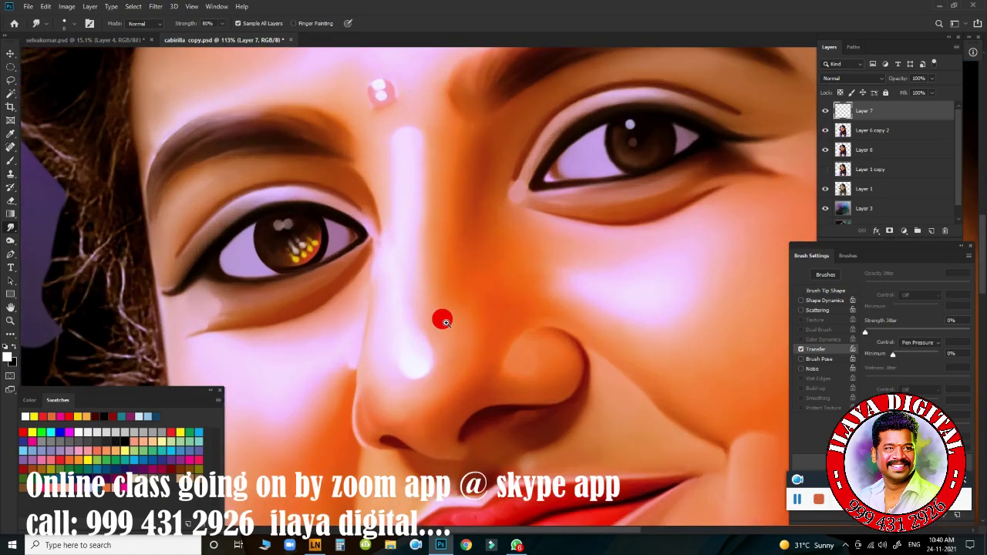
- Apply a 0.5 px Gaussian Blur to the sparkle layer and lower its Fill to 79%
{"action": "left_click", "coordinate": [156, 7]}
{"action": "left_click", "coordinate": [156, 6]}
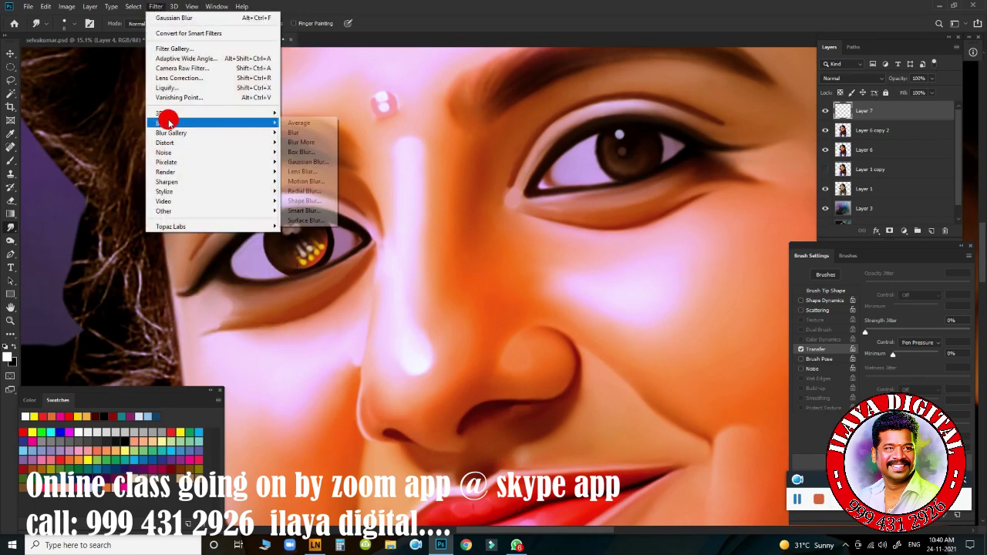
{"action": "left_click", "coordinate": [306, 162]}
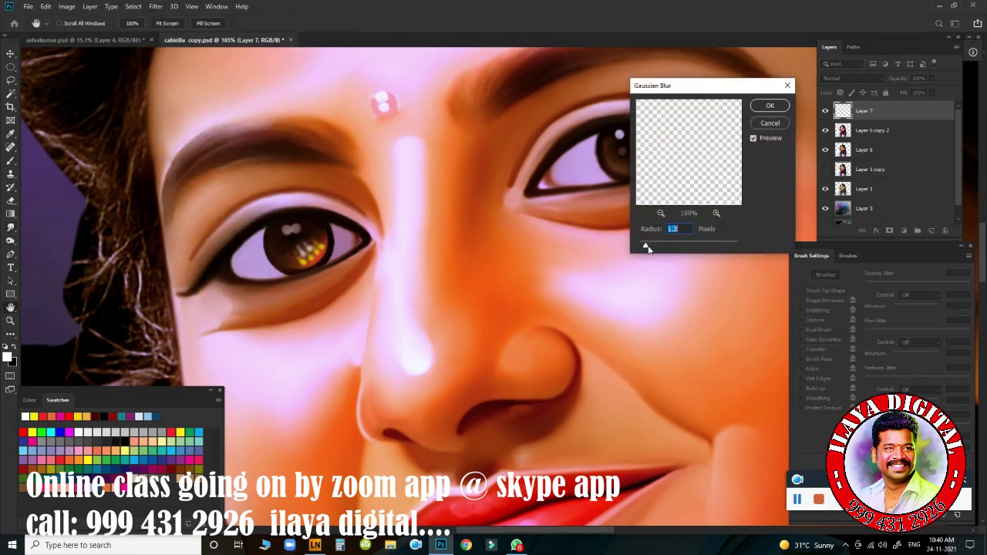
{"action": "key", "text": "Return"}
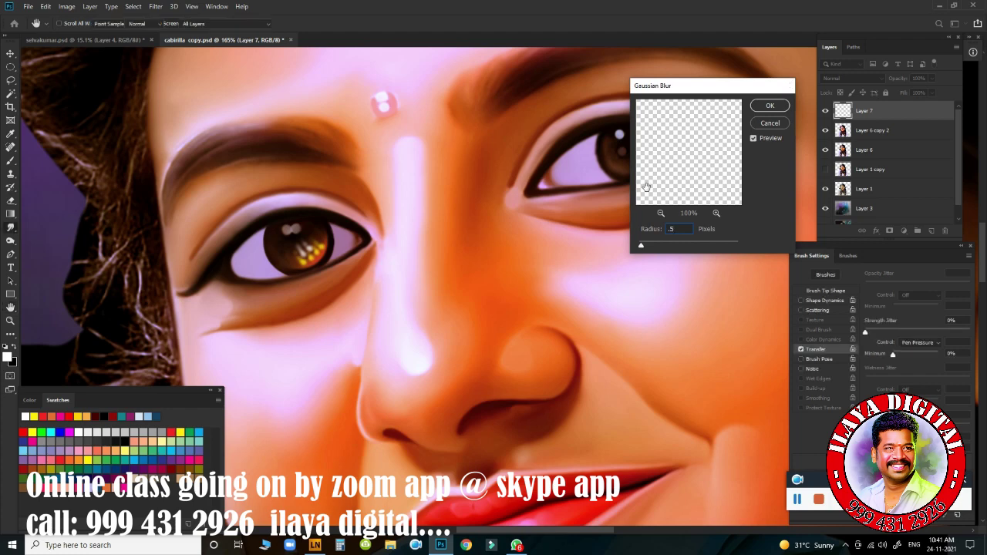
{"action": "left_click_drag", "start_coordinate": [932, 90], "coordinate": [922, 106]}
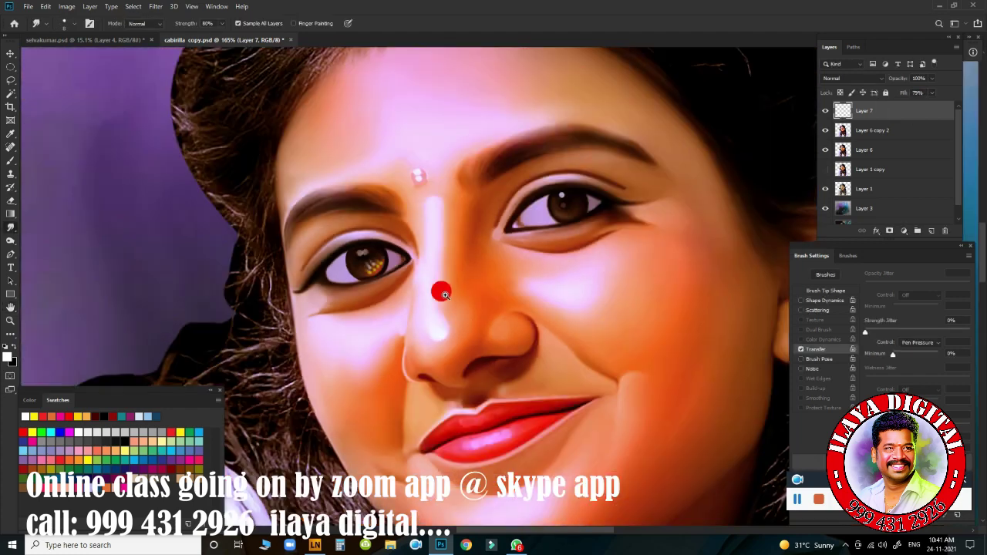
- Duplicate the sparkle layer and move the copy onto the right iris
{"action": "key", "text": "ctrl+j"}
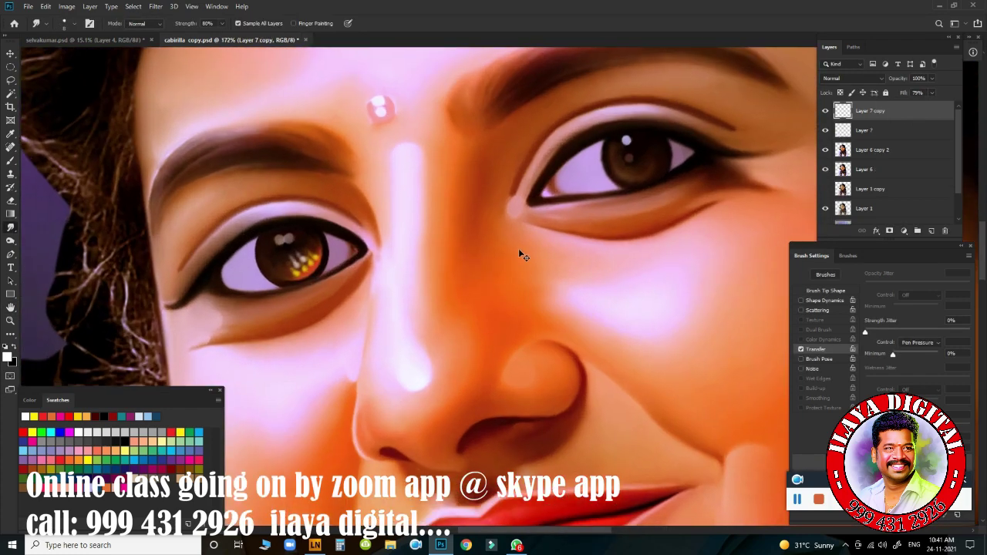
{"action": "key", "text": "ctrl+t"}
{"action": "left_click", "coordinate": [303, 260]}
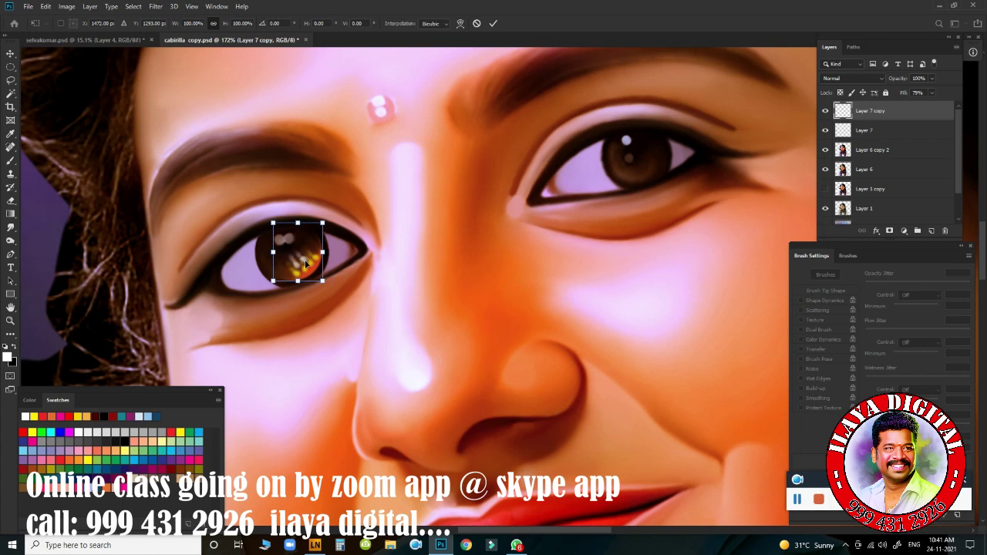
{"action": "left_click_drag", "start_coordinate": [305, 263], "coordinate": [652, 166]}
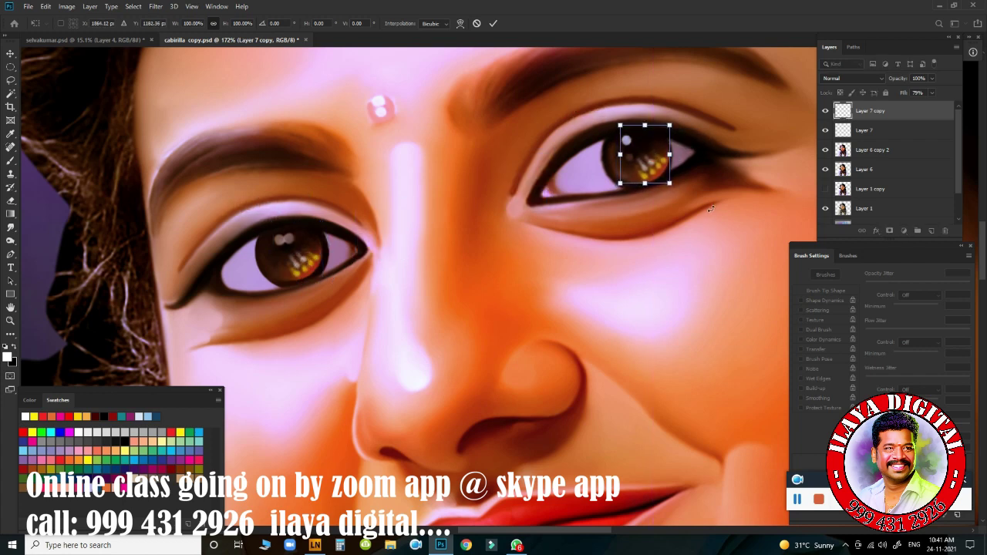
{"action": "key", "text": "Return"}
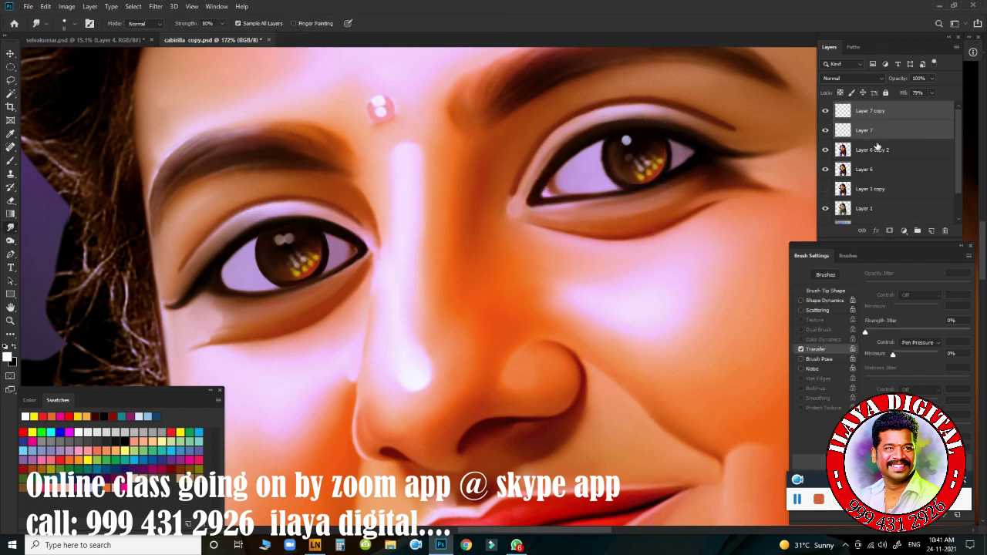
{"action": "left_click", "coordinate": [617, 295], "text": "ctrl+alt"}
- Shift the eye hue toward purple with Hue/Saturation
{"action": "key", "text": "ctrl+u"}
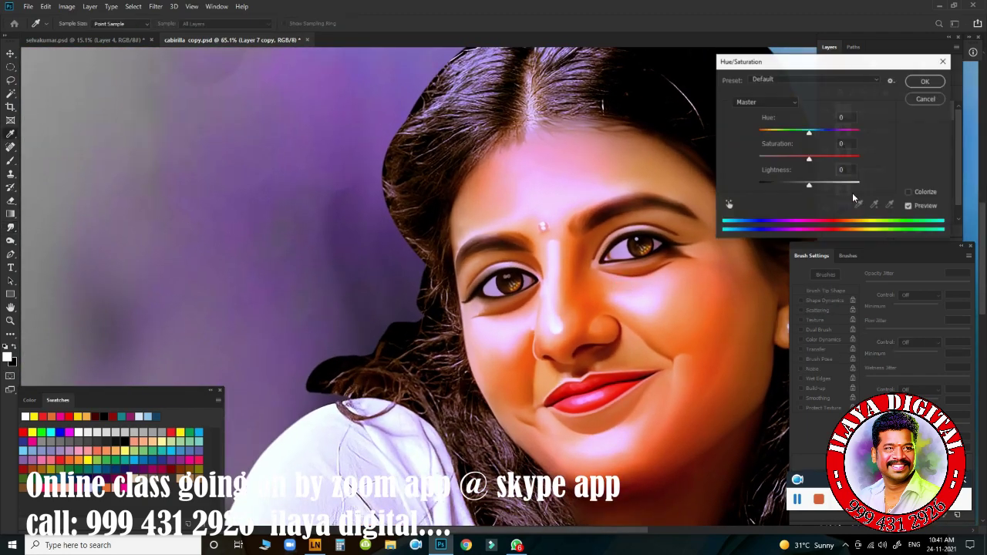
{"action": "left_click_drag", "start_coordinate": [809, 132], "coordinate": [783, 132]}
{"action": "left_click", "coordinate": [925, 81]}
{"action": "left_click", "coordinate": [697, 297], "text": "ctrl"}
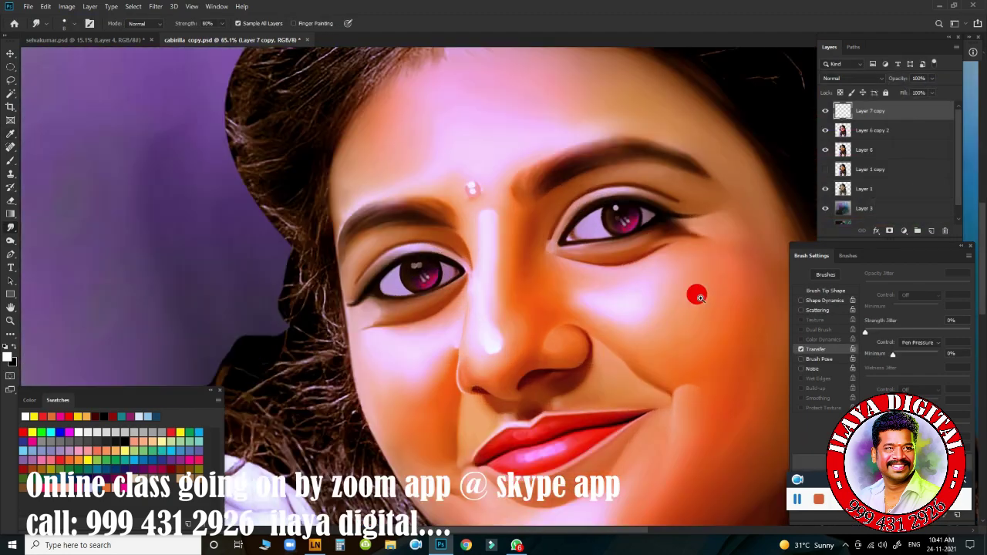
{"action": "left_click_drag", "start_coordinate": [696, 297], "coordinate": [619, 212]}
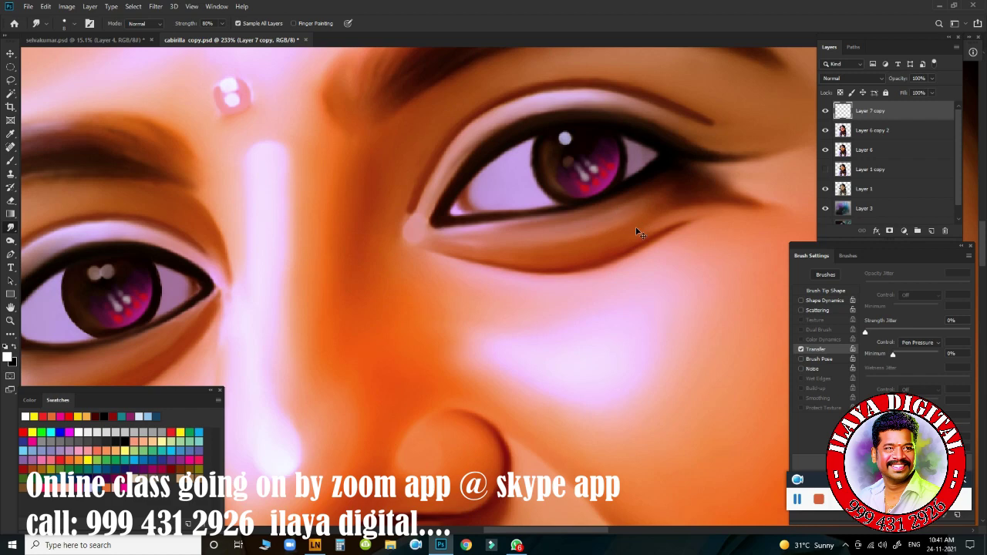
- Lower the copied sparkle layer's Fill to 79%
{"action": "key", "text": "ctrl+t"}
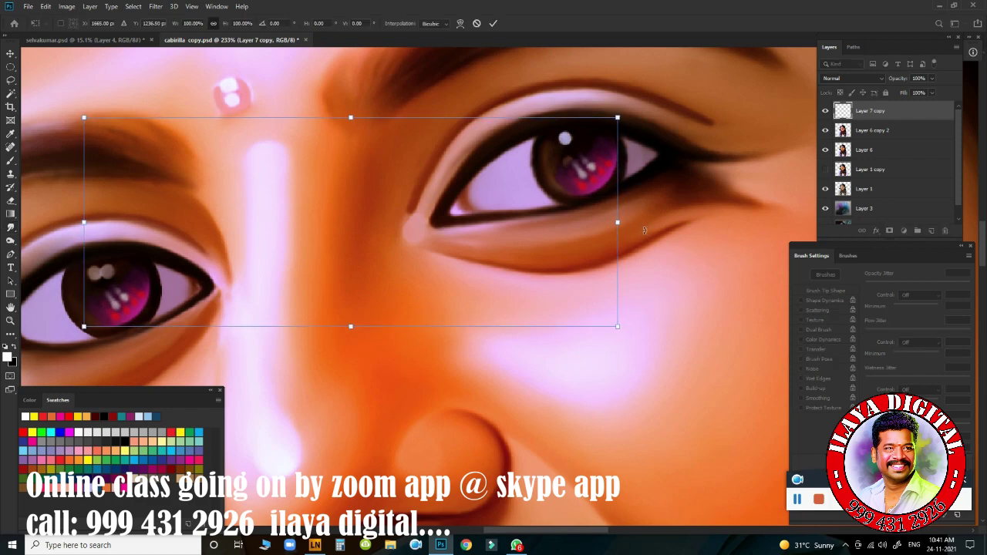
{"action": "key", "text": "Escape"}
{"action": "left_click_drag", "start_coordinate": [931, 107], "coordinate": [920, 103]}
{"action": "scroll", "coordinate": [671, 252], "scroll_direction": "down", "scroll_amount": 5}
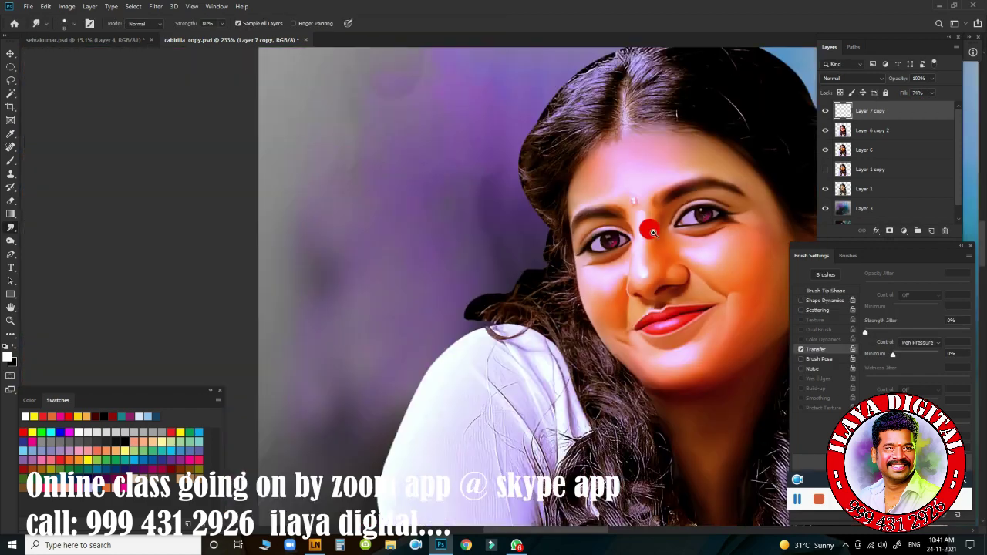
{"action": "left_click_drag", "start_coordinate": [671, 252], "coordinate": [586, 322]}
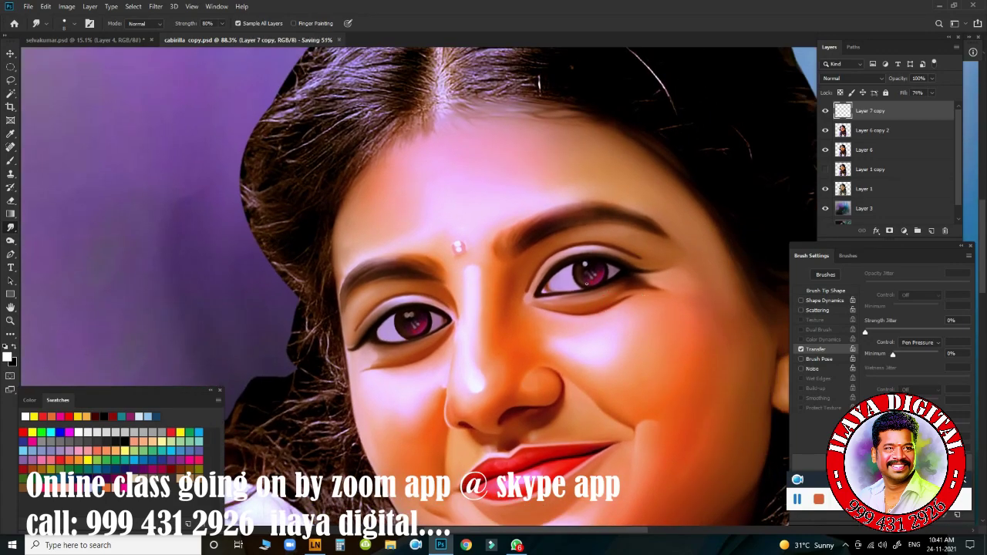
{"action": "left_click", "coordinate": [30, 399]}
{"action": "left_click", "coordinate": [219, 391]}
- Merge the sparkle layer down into the portrait and add a new empty layer
{"action": "scroll", "coordinate": [528, 344], "scroll_direction": "down", "scroll_amount": 3}
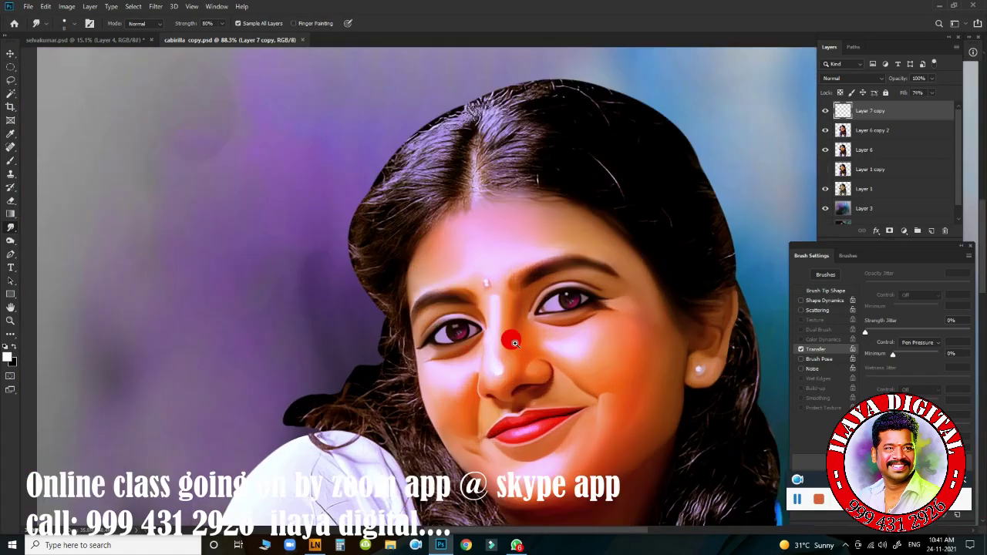
{"action": "scroll", "coordinate": [528, 344], "scroll_direction": "up", "scroll_amount": 2}
{"action": "scroll", "coordinate": [528, 344], "scroll_direction": "up", "scroll_amount": 3}
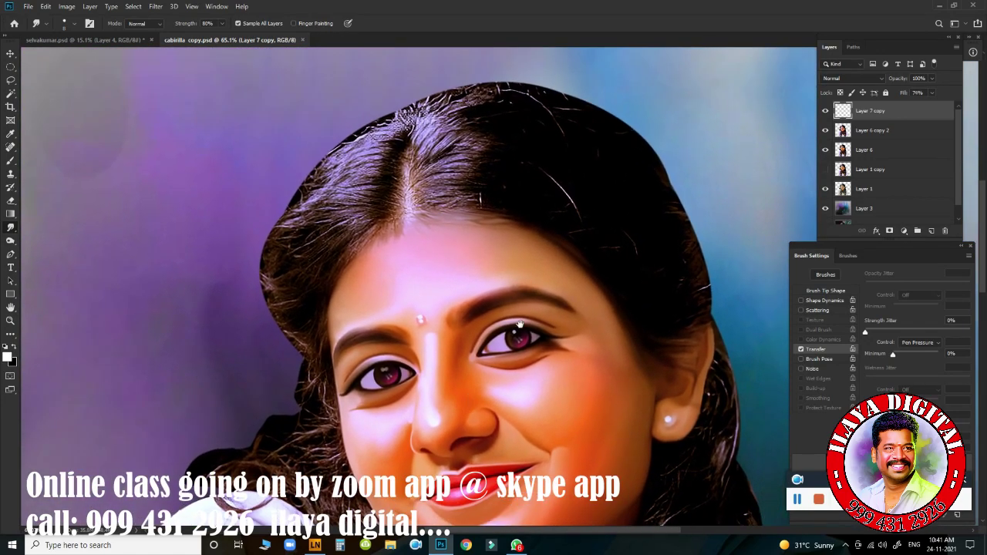
{"action": "key", "text": "ctrl+e"}
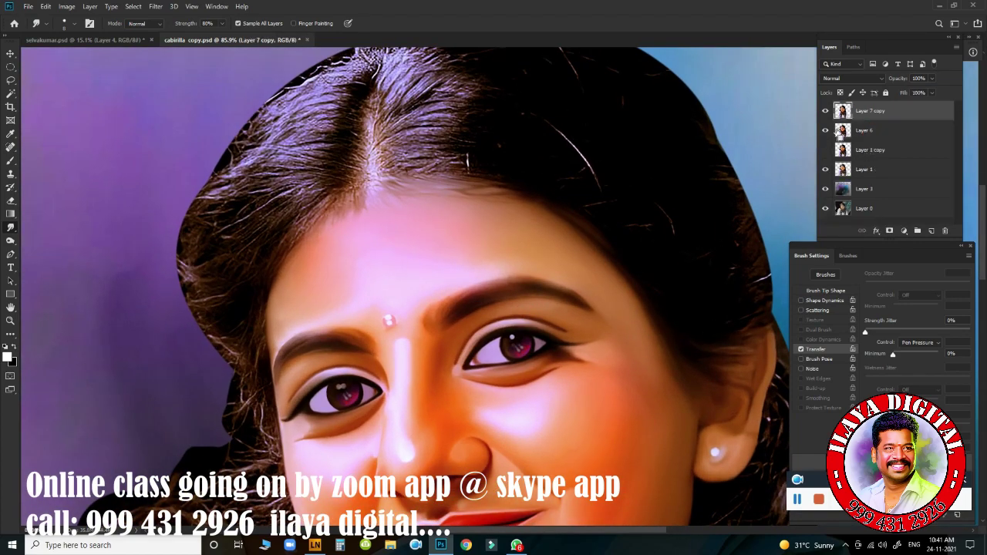
{"action": "key", "text": "ctrl+shift+n"}
- Select the standard Pen tool and hide Layer 7 copy and Layer 6
{"action": "key", "text": "Return"}
{"action": "scroll", "coordinate": [422, 256], "scroll_direction": "up", "scroll_amount": 3}
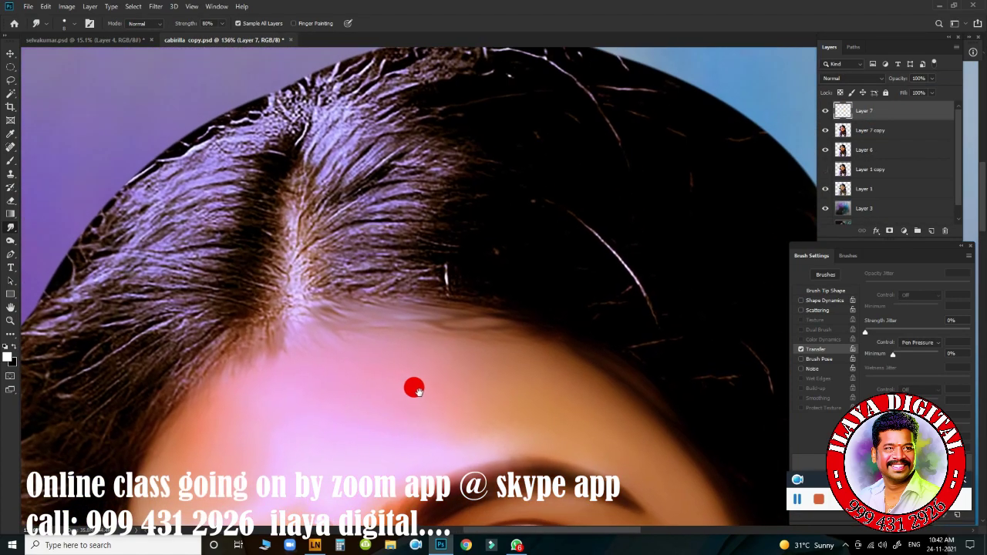
{"action": "key", "text": "p"}
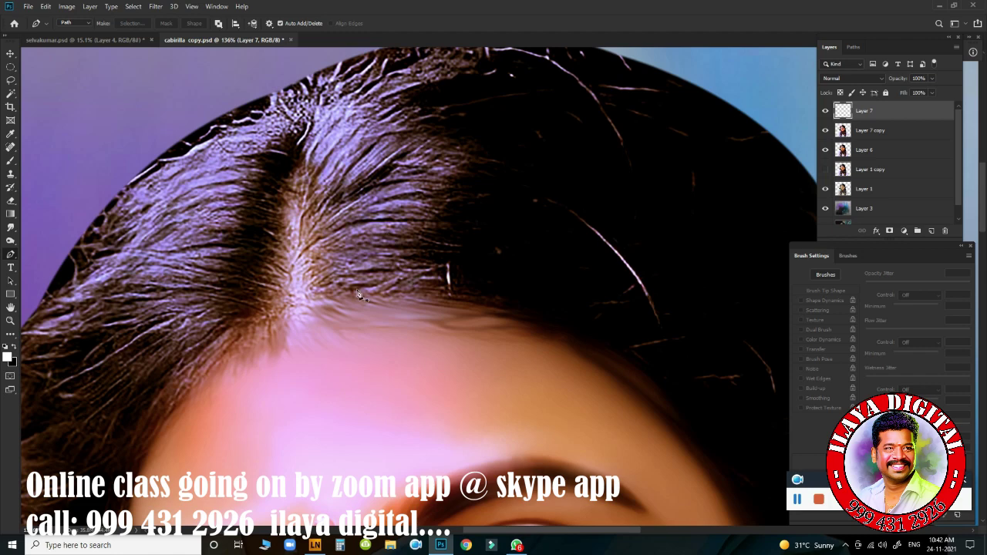
{"action": "right_click", "coordinate": [13, 256]}
{"action": "left_click", "coordinate": [48, 257]}
{"action": "left_click_drag", "start_coordinate": [457, 272], "coordinate": [473, 272]}
{"action": "left_click_drag", "start_coordinate": [826, 130], "coordinate": [825, 150]}
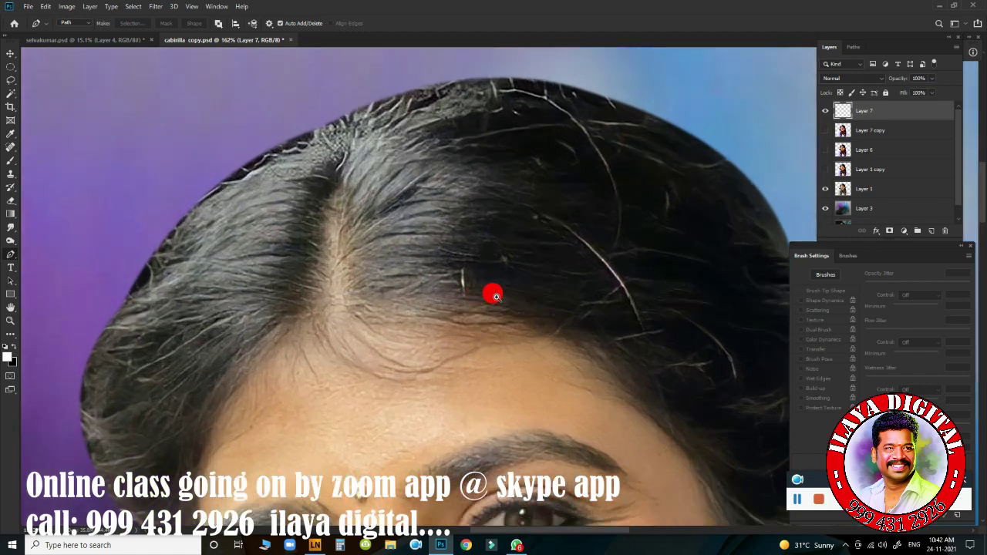
{"action": "mouse_move", "coordinate": [516, 287]}
{"action": "left_mouse_down"}
{"action": "mouse_move", "coordinate": [421, 276]}
{"action": "mouse_move", "coordinate": [462, 337]}
{"action": "left_mouse_up"}
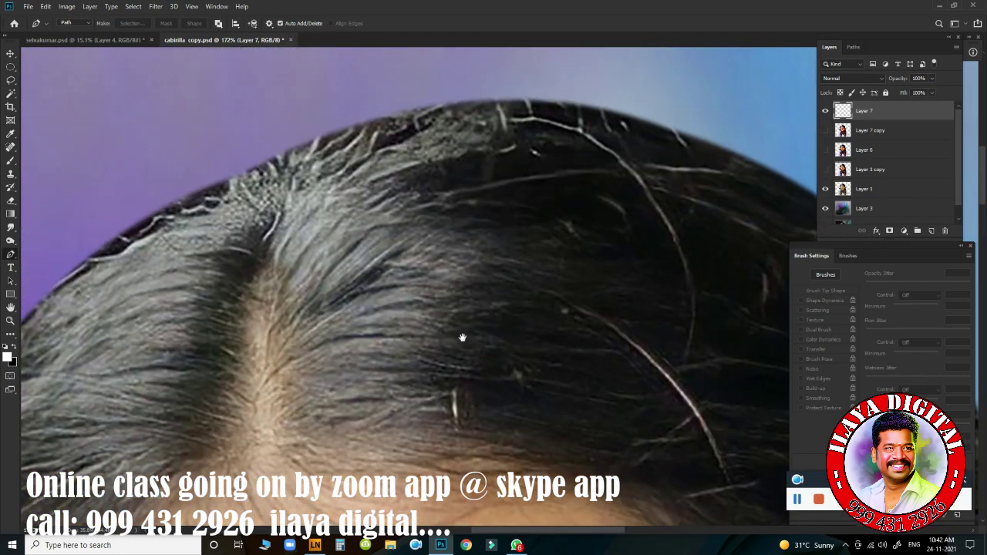
- Trace curved pen paths along hair strands fanning out from the parting
{"action": "left_click_drag", "start_coordinate": [365, 179], "coordinate": [446, 166]}
{"action": "left_click_drag", "start_coordinate": [412, 202], "coordinate": [500, 195]}
{"action": "left_click_drag", "start_coordinate": [555, 233], "coordinate": [498, 221]}
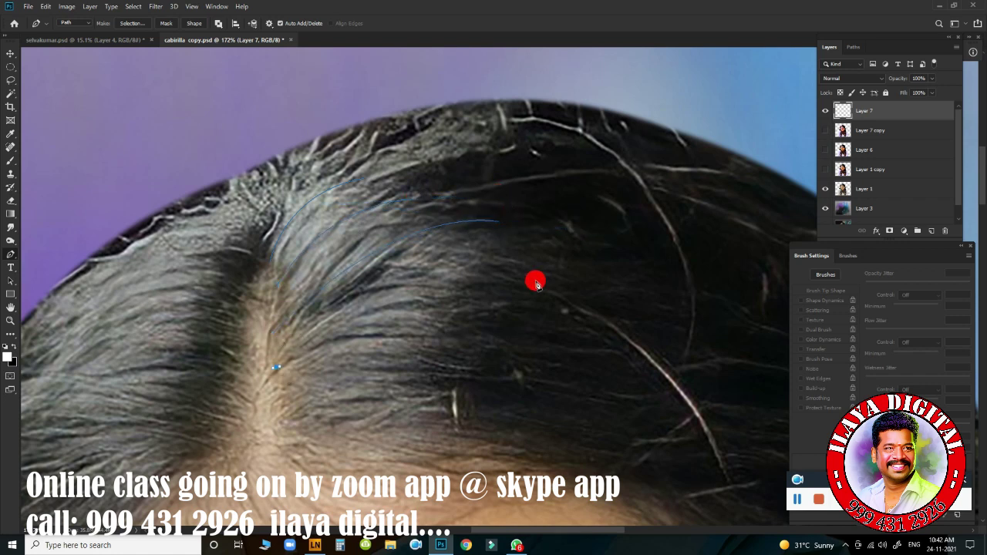
{"action": "left_click_drag", "start_coordinate": [538, 284], "coordinate": [637, 304]}
{"action": "left_click_drag", "start_coordinate": [523, 345], "coordinate": [630, 377]}
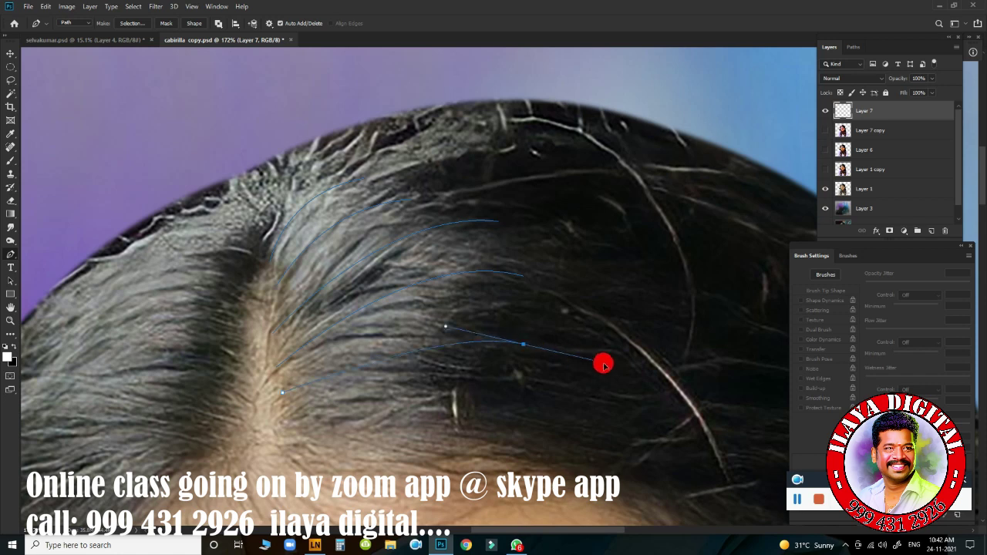
{"action": "mouse_move", "coordinate": [491, 410]}
{"action": "left_mouse_down"}
{"action": "mouse_move", "coordinate": [534, 419]}
{"action": "mouse_move", "coordinate": [614, 497]}
{"action": "left_mouse_up"}
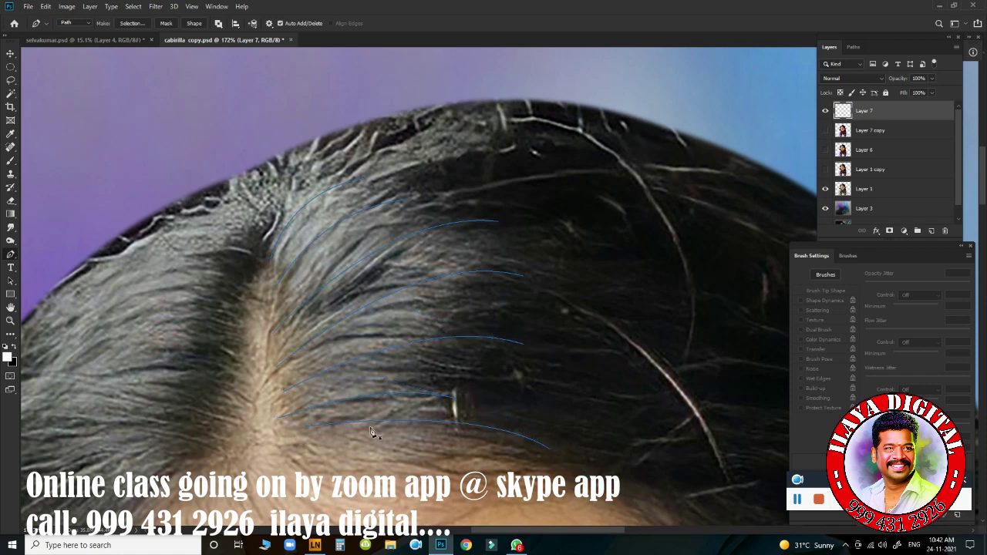
{"action": "left_click_drag", "start_coordinate": [468, 411], "coordinate": [518, 434]}
{"action": "left_click_drag", "start_coordinate": [488, 352], "coordinate": [560, 371]}
{"action": "left_click_drag", "start_coordinate": [441, 380], "coordinate": [585, 421]}
- Trace more curved strand paths up toward the crown and along the top edge of the hair
{"action": "left_click_drag", "start_coordinate": [549, 317], "coordinate": [667, 375]}
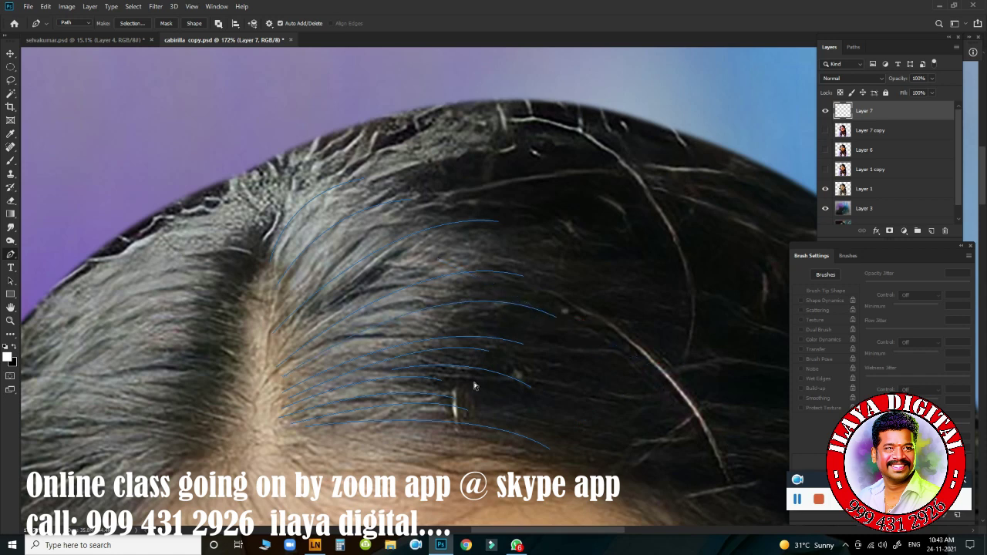
{"action": "left_click_drag", "start_coordinate": [505, 325], "coordinate": [589, 358]}
{"action": "left_click_drag", "start_coordinate": [543, 299], "coordinate": [589, 316]}
{"action": "left_click_drag", "start_coordinate": [475, 263], "coordinate": [551, 284]}
{"action": "left_click_drag", "start_coordinate": [466, 242], "coordinate": [548, 258]}
{"action": "left_click_drag", "start_coordinate": [428, 224], "coordinate": [511, 230]}
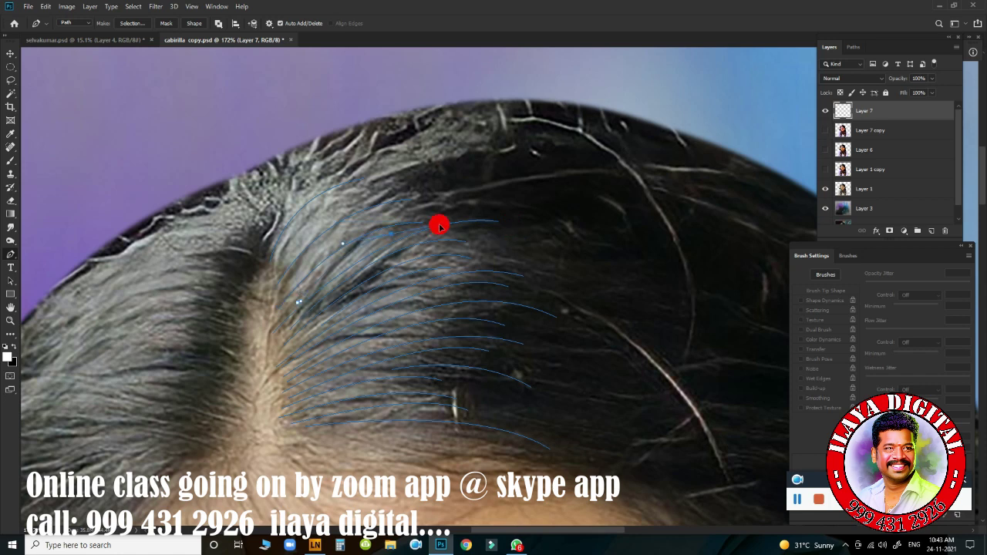
{"action": "left_click_drag", "start_coordinate": [444, 210], "coordinate": [509, 215]}
{"action": "mouse_move", "coordinate": [410, 186]}
{"action": "left_mouse_down"}
{"action": "mouse_move", "coordinate": [466, 186]}
{"action": "mouse_move", "coordinate": [483, 198]}
{"action": "left_mouse_up"}
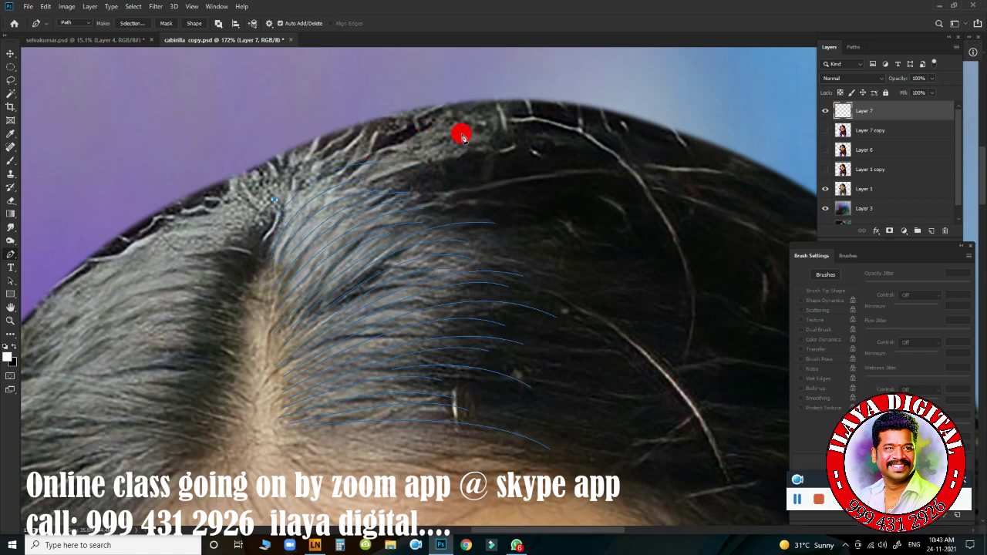
{"action": "mouse_move", "coordinate": [417, 129]}
{"action": "left_mouse_down"}
{"action": "mouse_move", "coordinate": [496, 136]}
{"action": "mouse_move", "coordinate": [615, 101]}
{"action": "mouse_move", "coordinate": [664, 115]}
{"action": "left_mouse_up"}
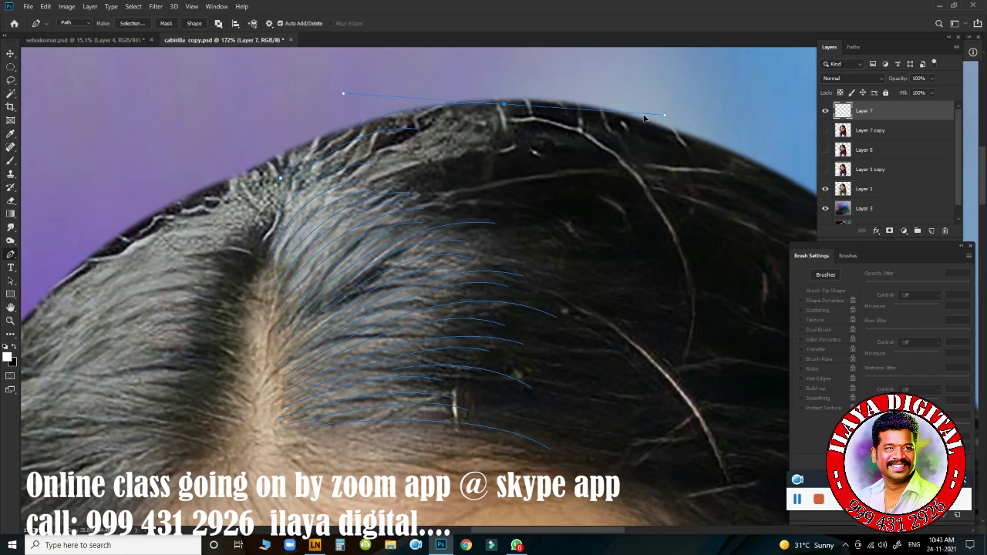
- Draw more curved pen paths along the front hairline, sweeping over the forehead
{"action": "scroll", "coordinate": [623, 365], "scroll_direction": "down", "scroll_amount": 5}
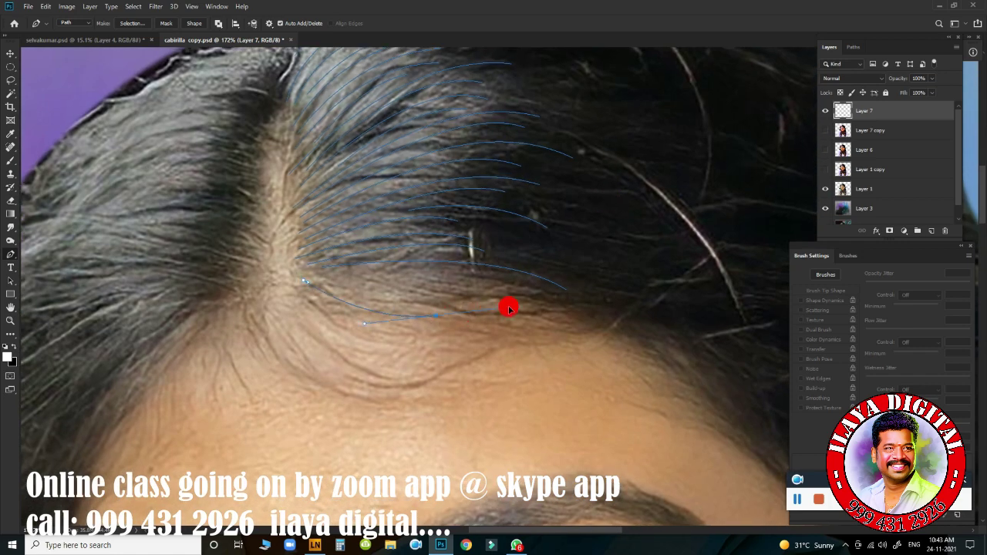
{"action": "left_click_drag", "start_coordinate": [579, 313], "coordinate": [619, 334]}
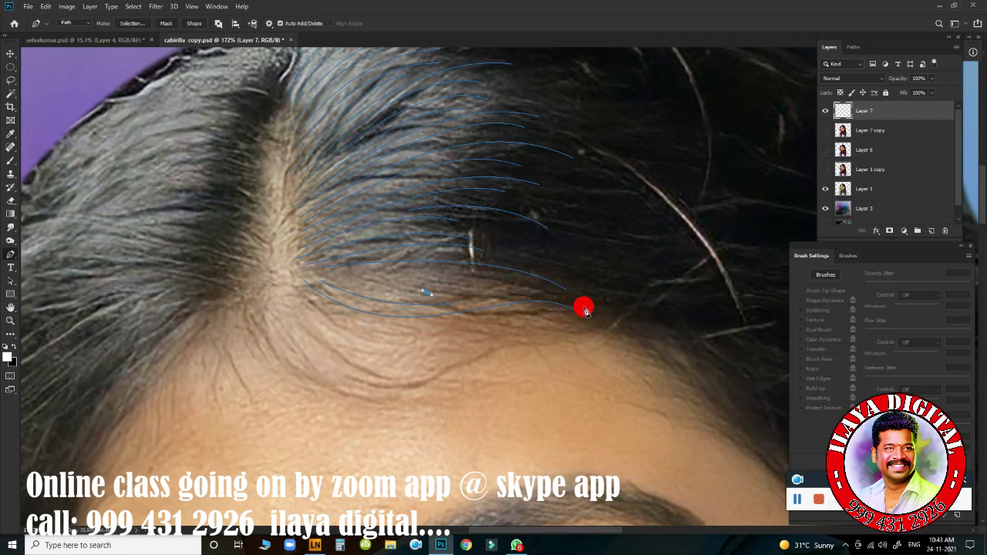
{"action": "left_click_drag", "start_coordinate": [586, 310], "coordinate": [632, 344]}
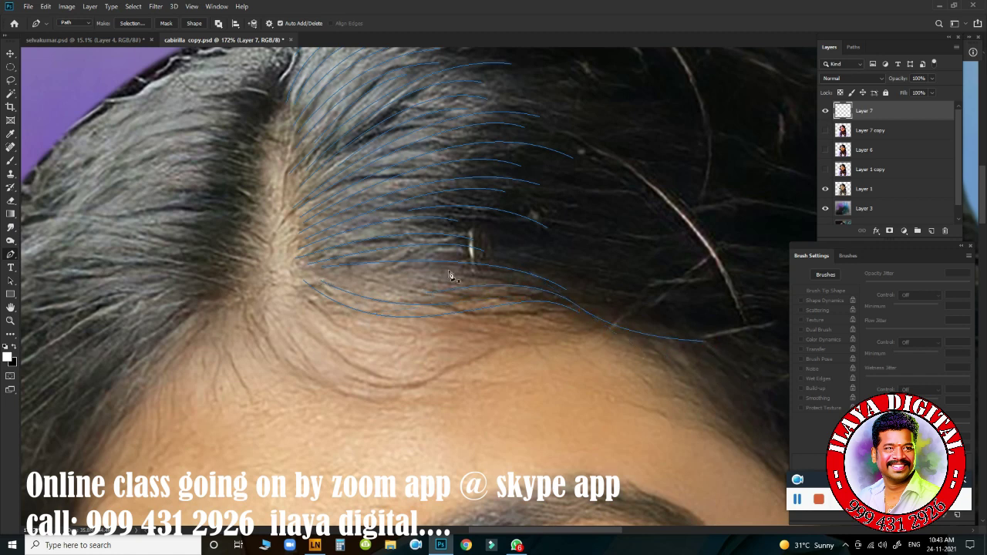
{"action": "left_click", "coordinate": [540, 265]}
{"action": "left_click_drag", "start_coordinate": [481, 331], "coordinate": [625, 261]}
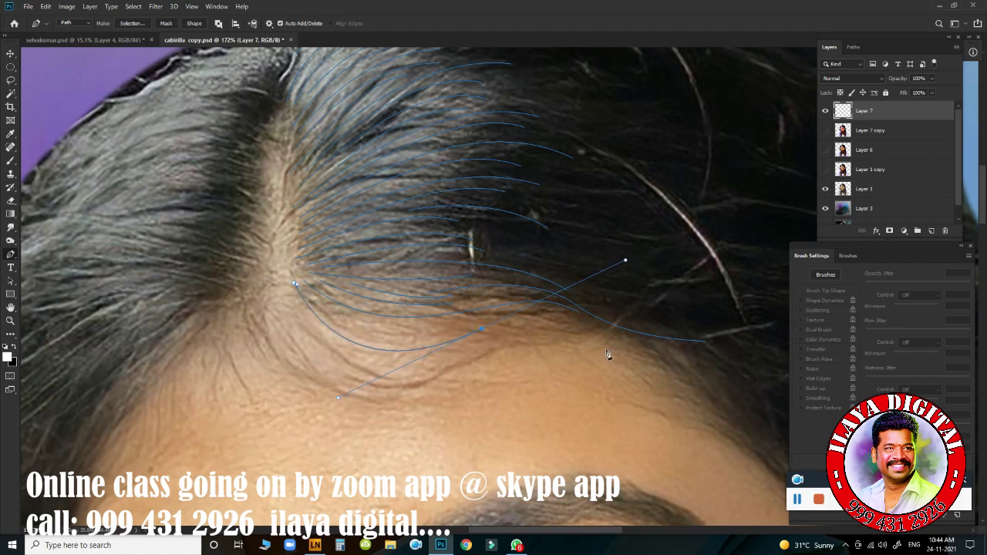
{"action": "left_click_drag", "start_coordinate": [424, 340], "coordinate": [520, 301]}
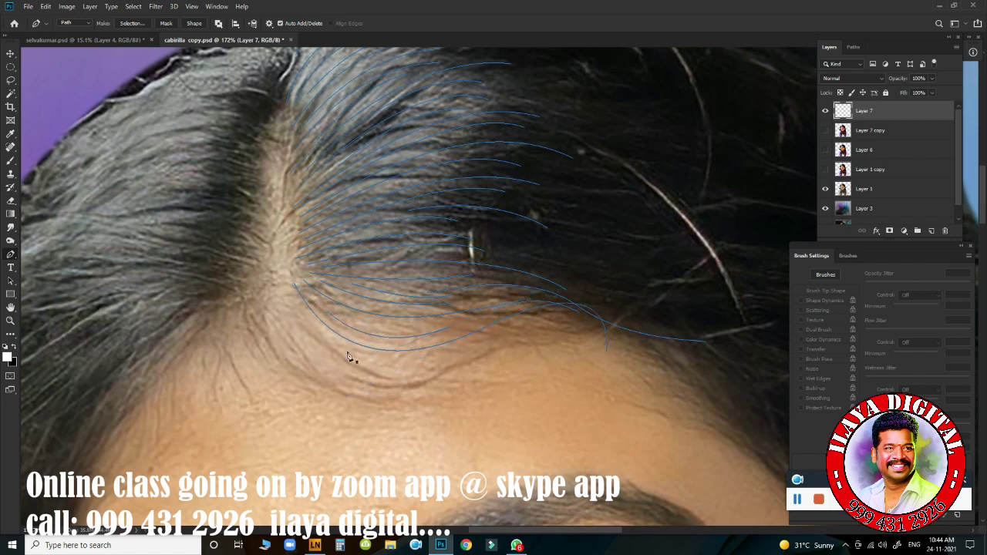
{"action": "left_click_drag", "start_coordinate": [459, 356], "coordinate": [566, 284]}
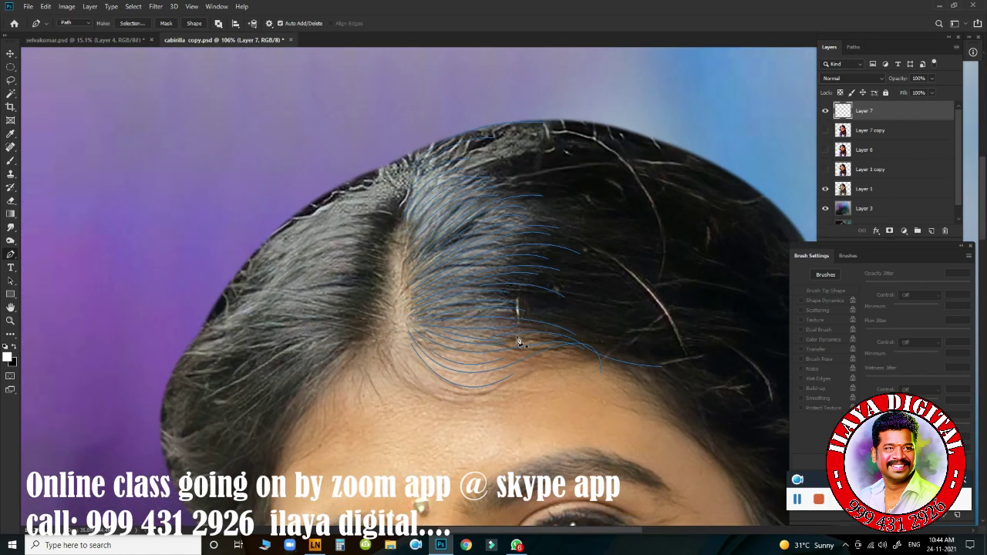
- Set an 8 px brush with Shape Dynamics and Transfer both controlled by Pen Pressure
{"action": "key", "text": "b"}
{"action": "left_click", "coordinate": [800, 350]}
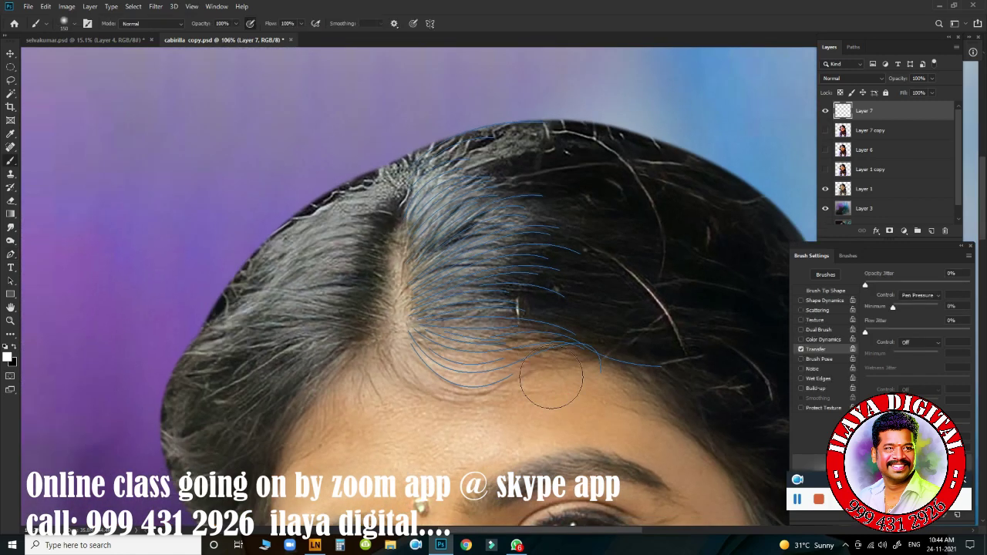
{"action": "left_click", "coordinate": [824, 300]}
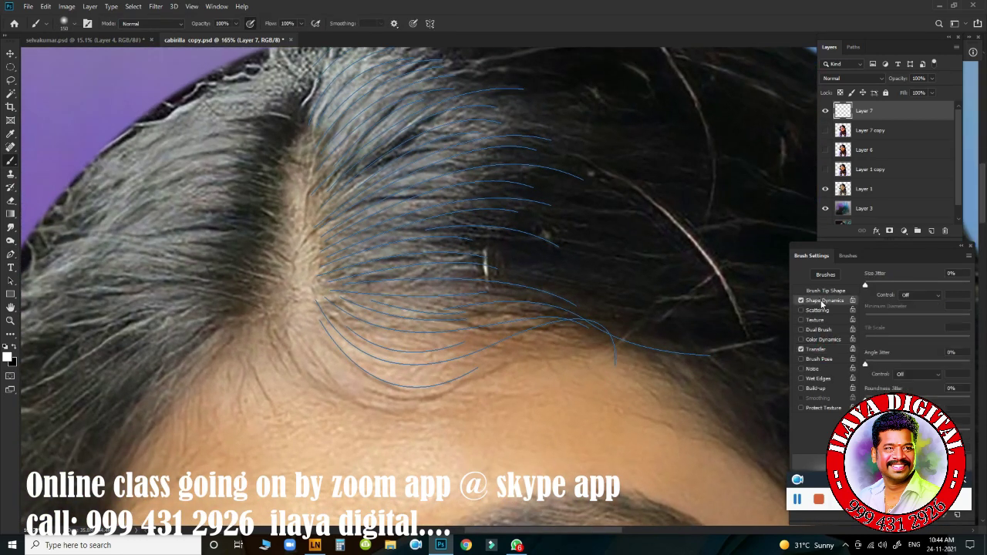
{"action": "left_click", "coordinate": [920, 295]}
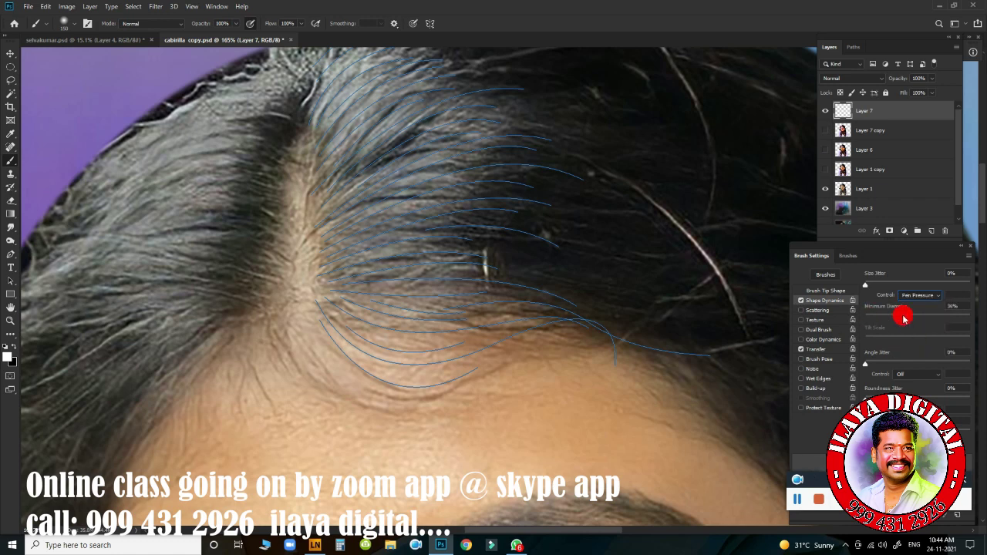
{"action": "left_click", "coordinate": [834, 291]}
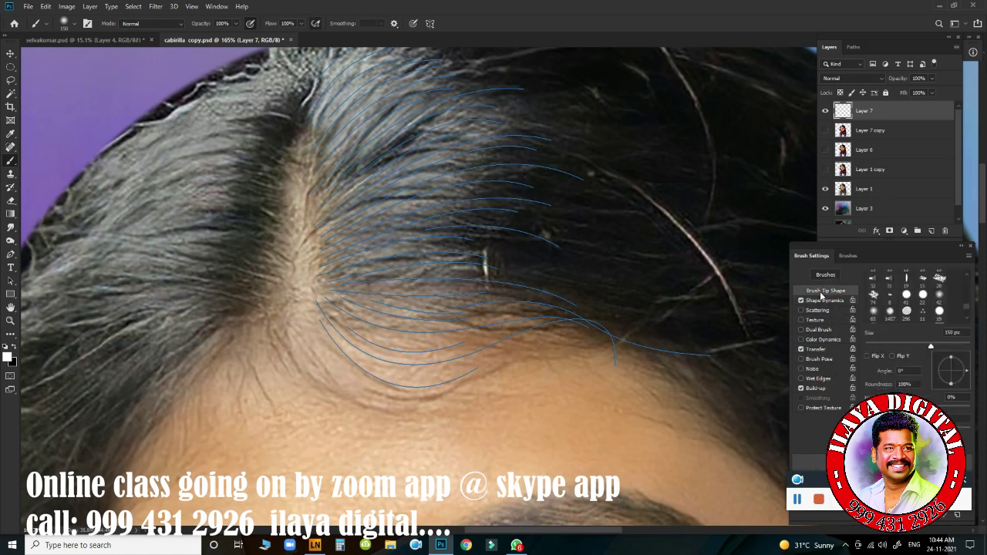
{"action": "left_click", "coordinate": [816, 349]}
{"action": "left_click", "coordinate": [918, 343]}
{"action": "left_click", "coordinate": [918, 364]}
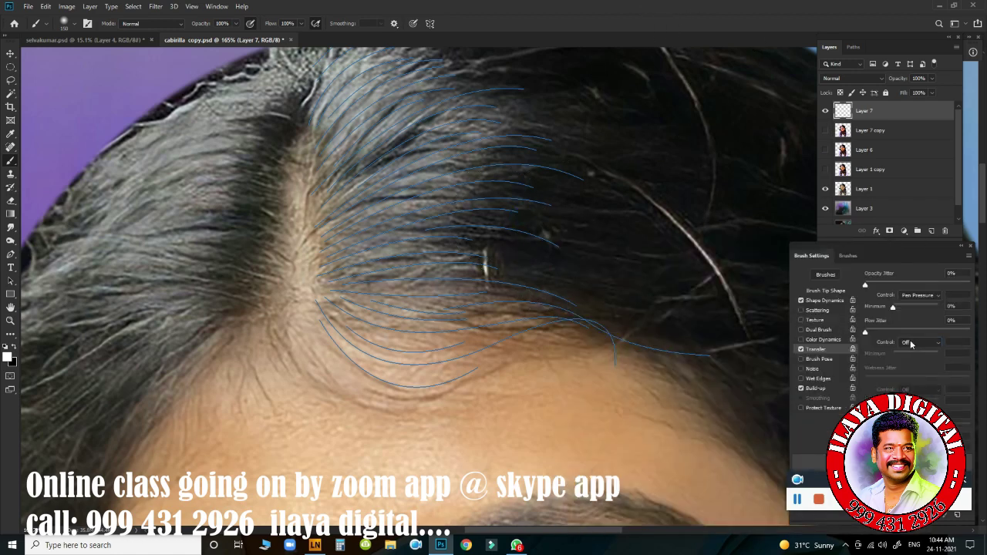
{"action": "left_click", "coordinate": [834, 291]}
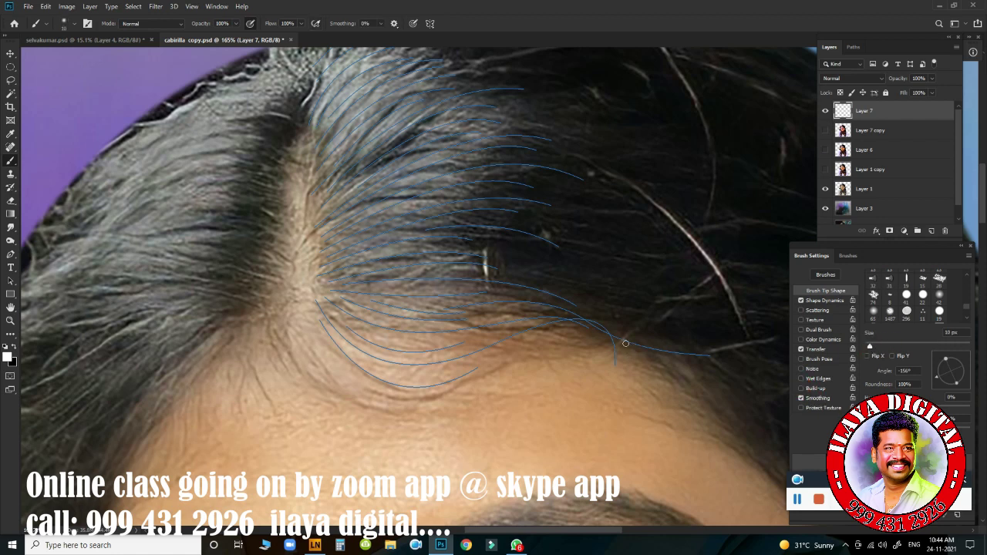
- Set the foreground colour to dark blue
{"action": "left_click", "coordinate": [7, 357]}
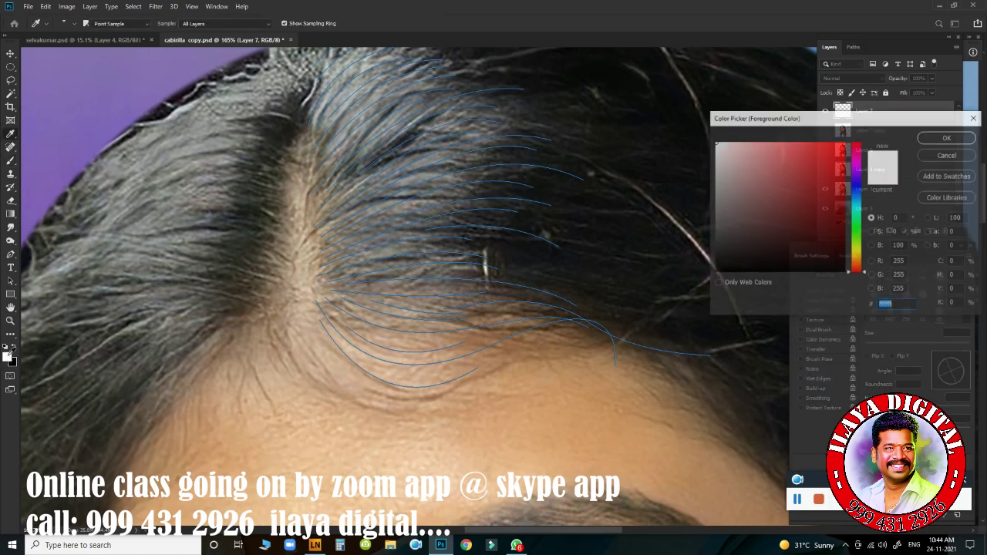
{"action": "left_click", "coordinate": [939, 156]}
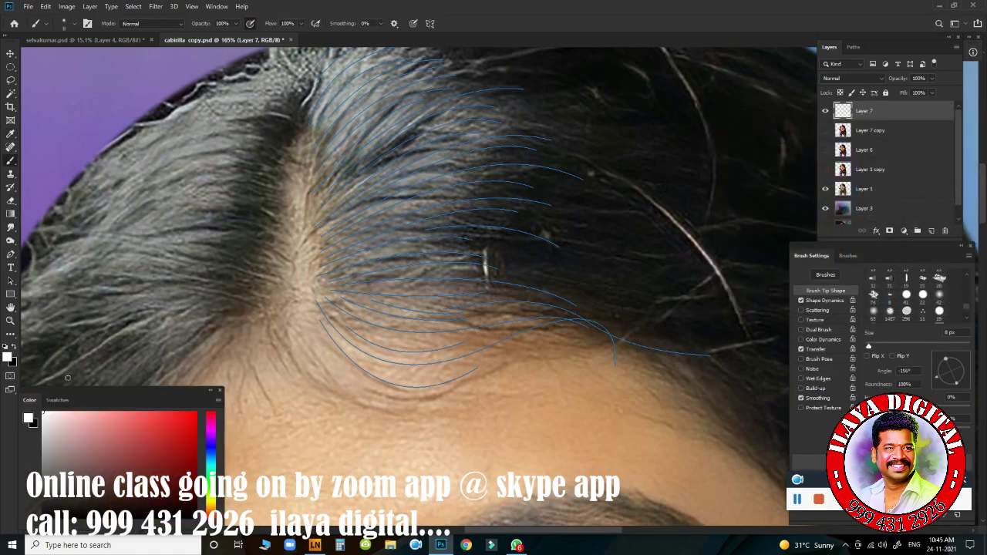
{"action": "left_click", "coordinate": [201, 398]}
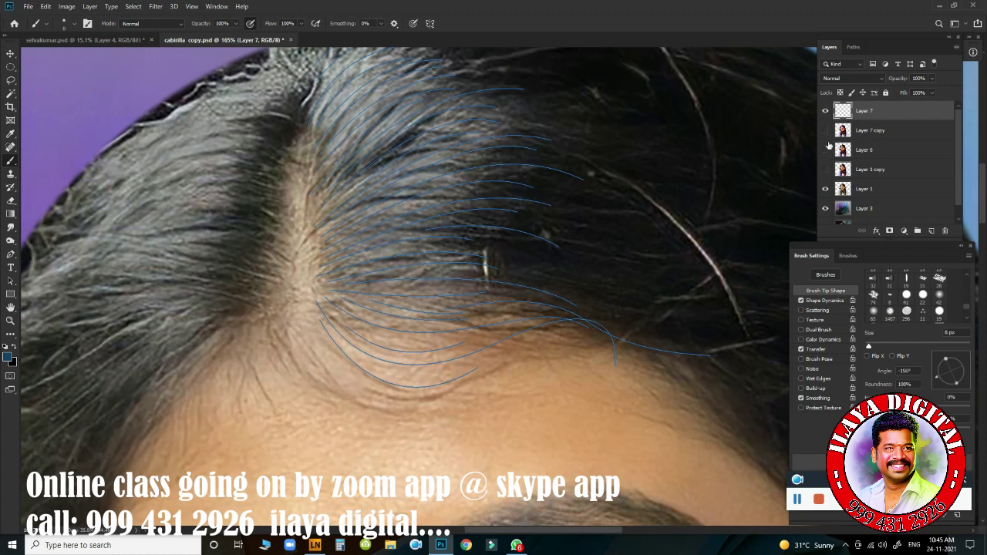
- Stroke the hair paths with the brush using Simulate Pressure, then hide the path outlines
{"action": "key", "text": "p"}
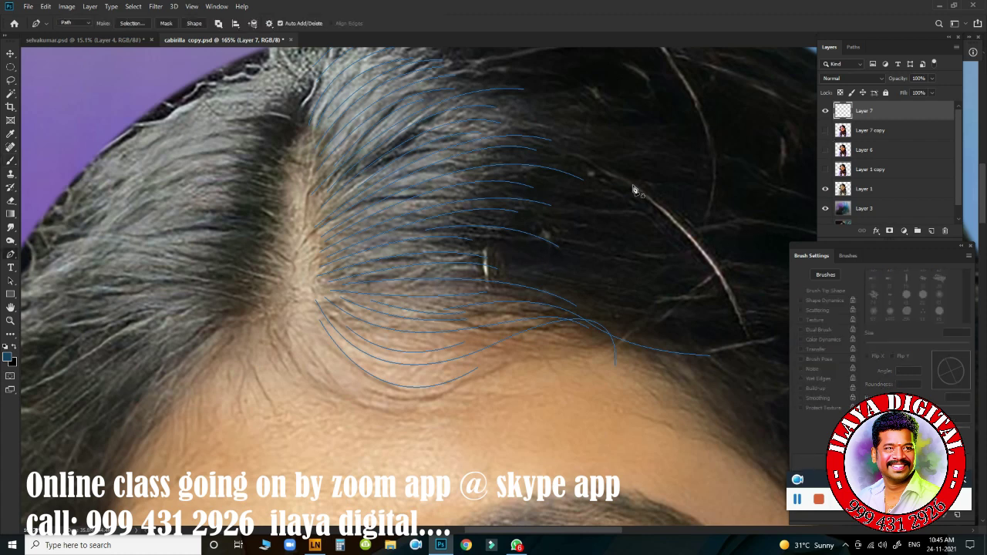
{"action": "right_click", "coordinate": [632, 185]}
{"action": "left_click", "coordinate": [656, 267]}
{"action": "left_click", "coordinate": [562, 167]}
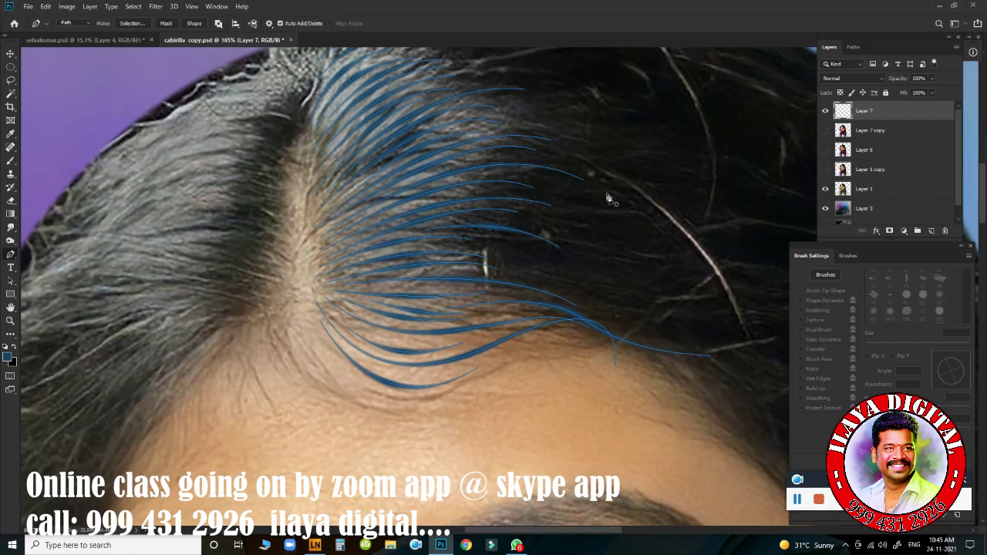
{"action": "key", "text": "Return"}
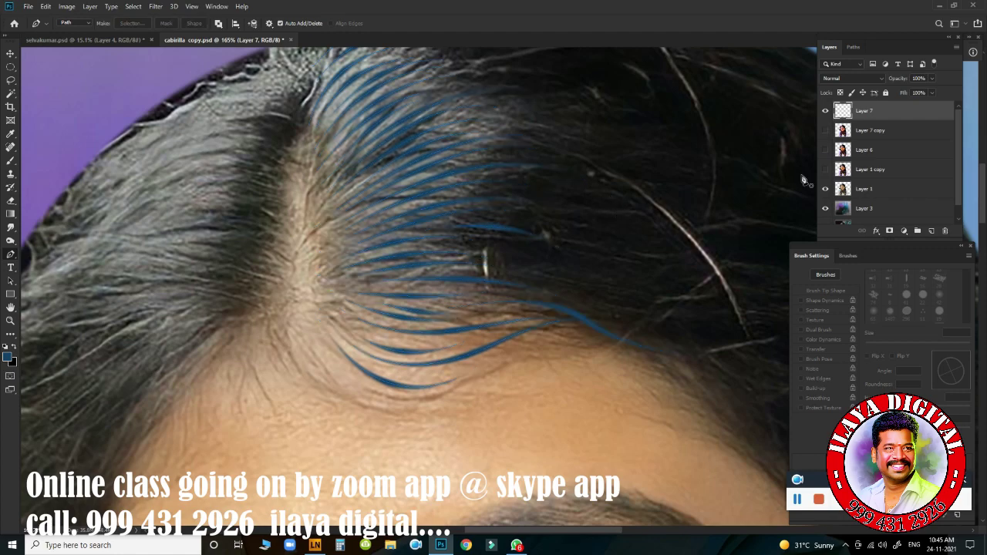
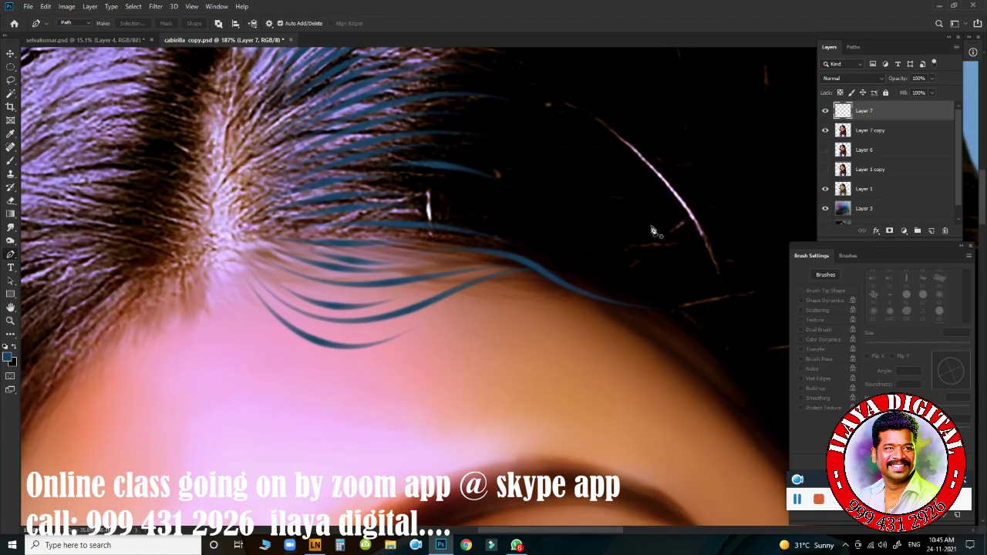
- Duplicate the blue hair strands layer and confirm a free transform on the copy
{"action": "key", "text": "ctrl+j"}
{"action": "scroll", "coordinate": [655, 235], "scroll_direction": "down", "scroll_amount": 3}
{"action": "key", "text": "ctrl+t"}
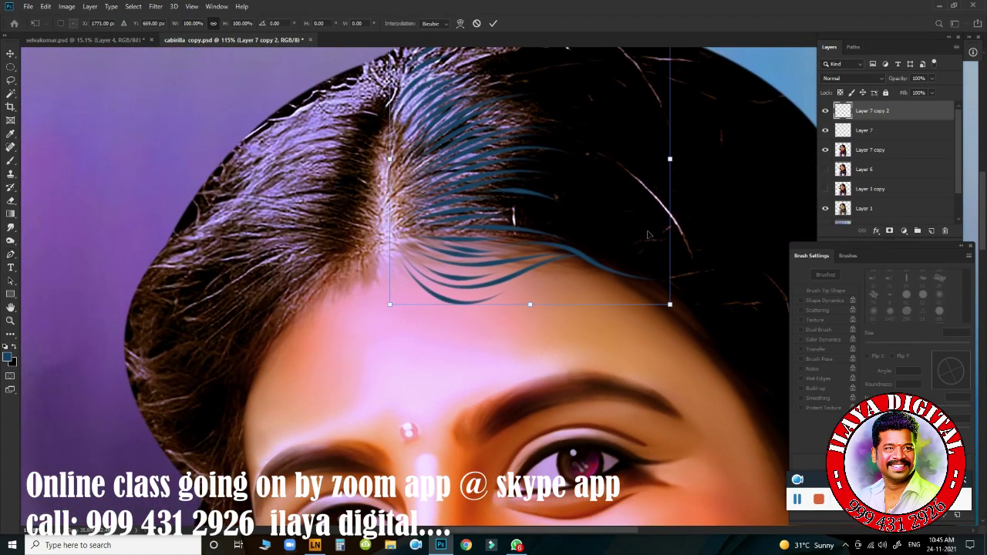
{"action": "key", "text": "Return"}
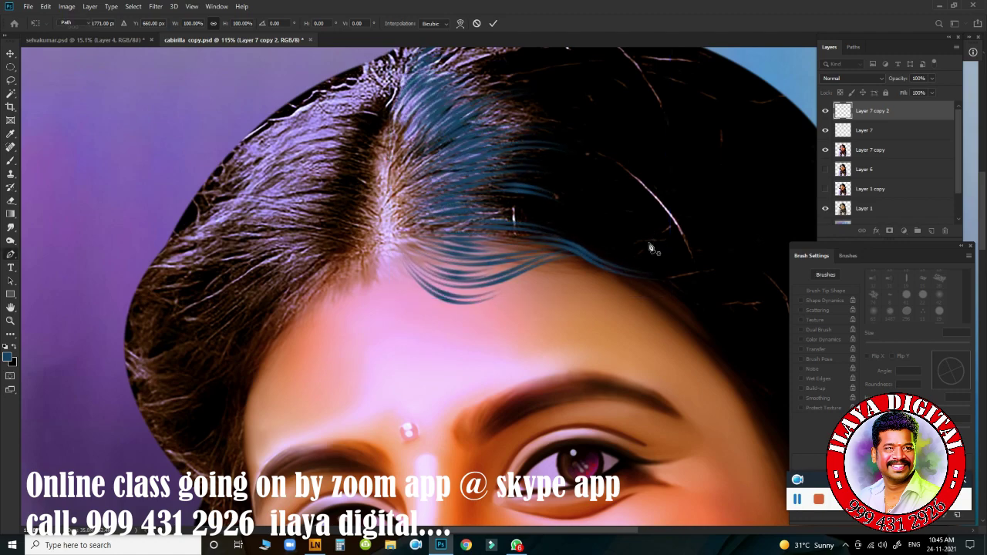
{"action": "key", "text": "p"}
{"action": "scroll", "coordinate": [656, 216], "scroll_direction": "down", "scroll_amount": 3}
{"action": "scroll", "coordinate": [628, 212], "scroll_direction": "up", "scroll_amount": 2}
{"action": "scroll", "coordinate": [652, 214], "scroll_direction": "up", "scroll_amount": 1}
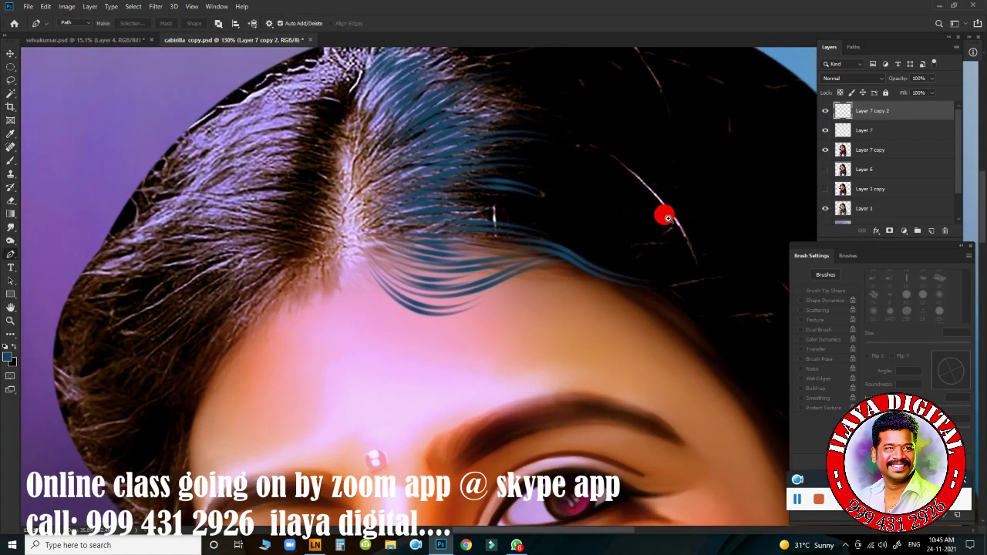
{"action": "scroll", "coordinate": [694, 212], "scroll_direction": "down", "scroll_amount": 1}
- Hide both strand layers, select Layer 7 copy and load the head outline as a selection
{"action": "left_click", "coordinate": [825, 111]}
{"action": "left_click", "coordinate": [825, 130]}
{"action": "left_click", "coordinate": [871, 152]}
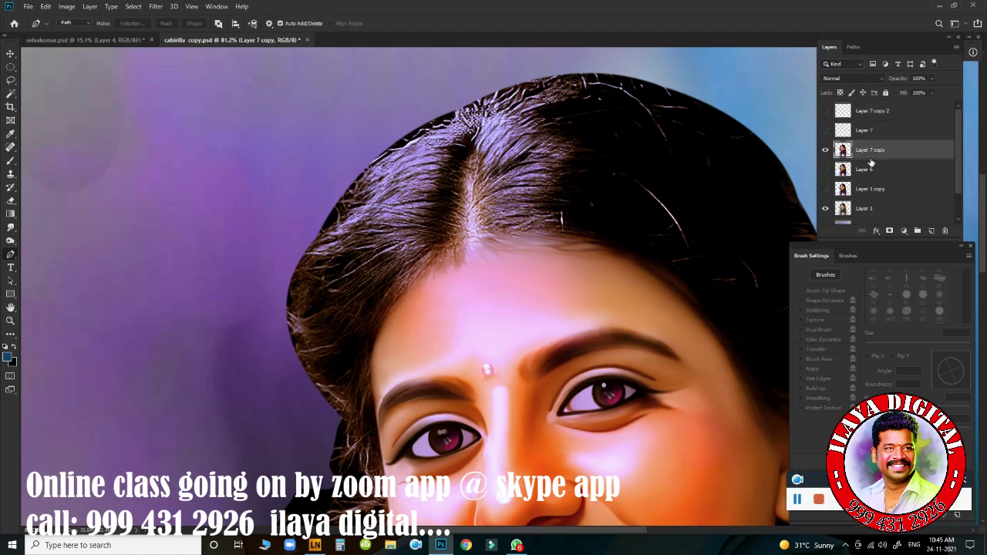
{"action": "scroll", "coordinate": [622, 247], "scroll_direction": "up", "scroll_amount": 2}
{"action": "scroll", "coordinate": [544, 254], "scroll_direction": "down", "scroll_amount": 3}
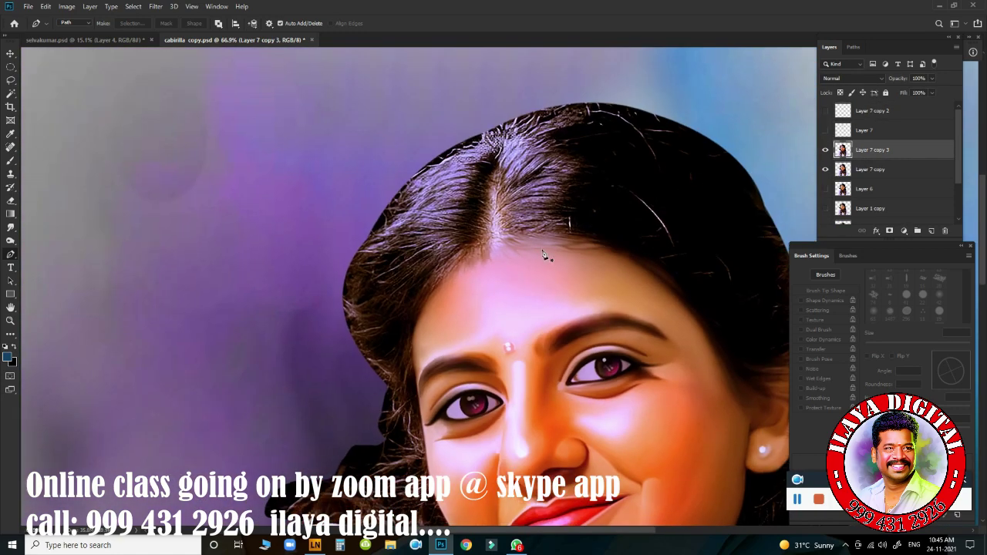
{"action": "left_click", "coordinate": [843, 150], "text": "ctrl"}
{"action": "left_click_drag", "start_coordinate": [593, 223], "coordinate": [366, 231]}
- Burn the crown and parting with a 250 px brush at 96% exposure on Highlights
{"action": "key", "text": "o"}
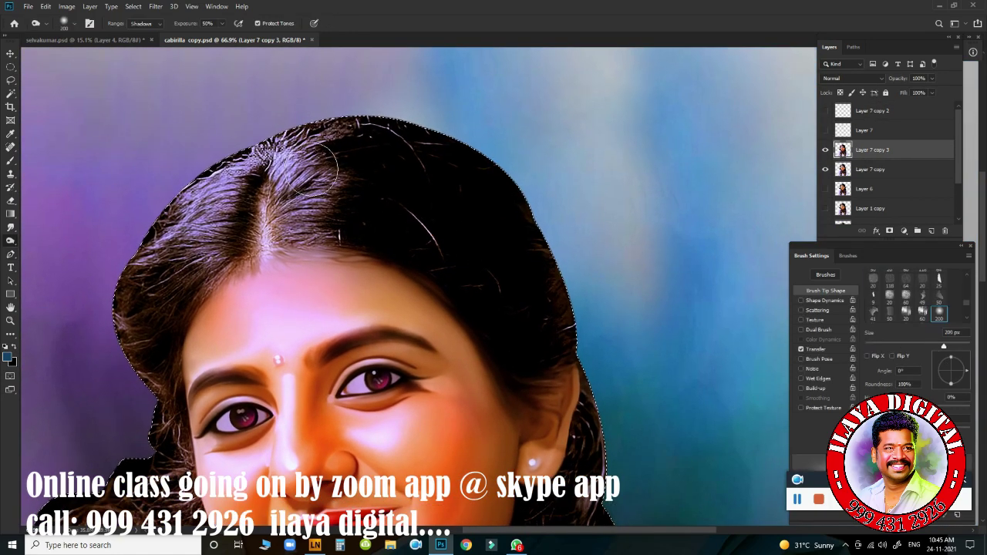
{"action": "key", "text": "bracketright"}
{"action": "mouse_move", "coordinate": [314, 171]}
{"action": "left_mouse_down"}
{"action": "mouse_move", "coordinate": [307, 204]}
{"action": "mouse_move", "coordinate": [463, 241]}
{"action": "left_mouse_up"}
{"action": "left_click_drag", "start_coordinate": [452, 159], "coordinate": [331, 131]}
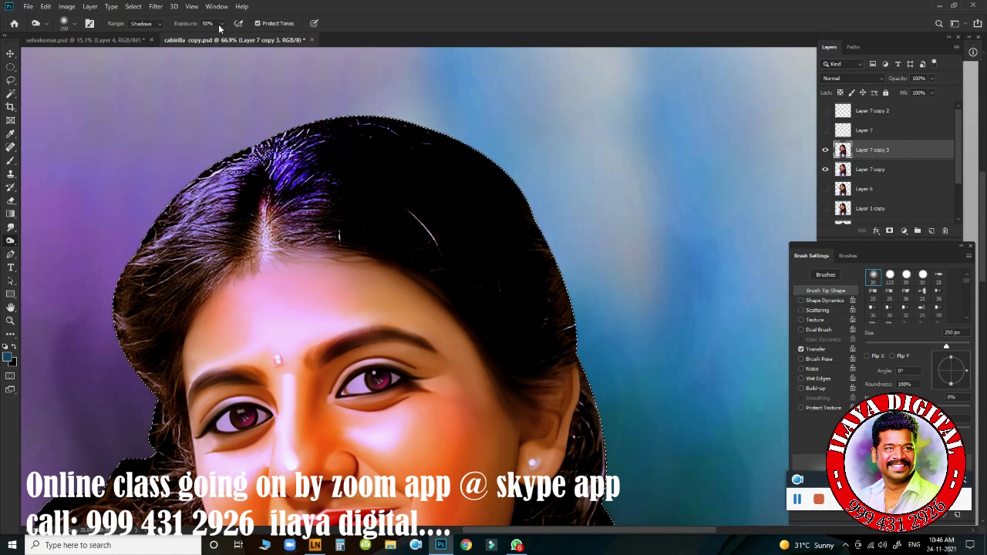
{"action": "left_click_drag", "start_coordinate": [221, 23], "coordinate": [255, 35]}
{"action": "left_click", "coordinate": [143, 23]}
{"action": "left_click", "coordinate": [142, 48]}
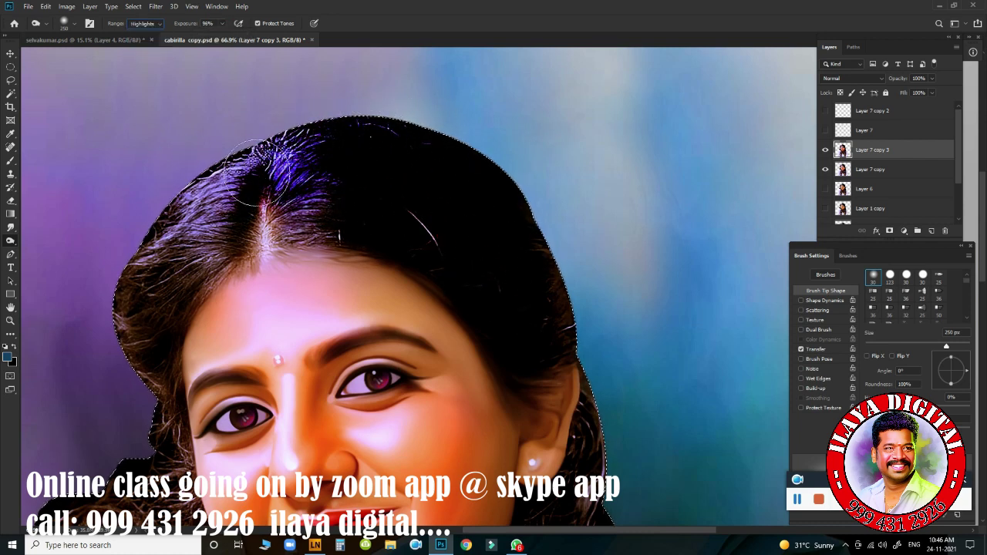
{"action": "left_click_drag", "start_coordinate": [258, 171], "coordinate": [139, 254]}
- Switch the burn range to Shadows and darken the left, face-side and neck hair at 175 px
{"action": "left_click", "coordinate": [158, 25]}
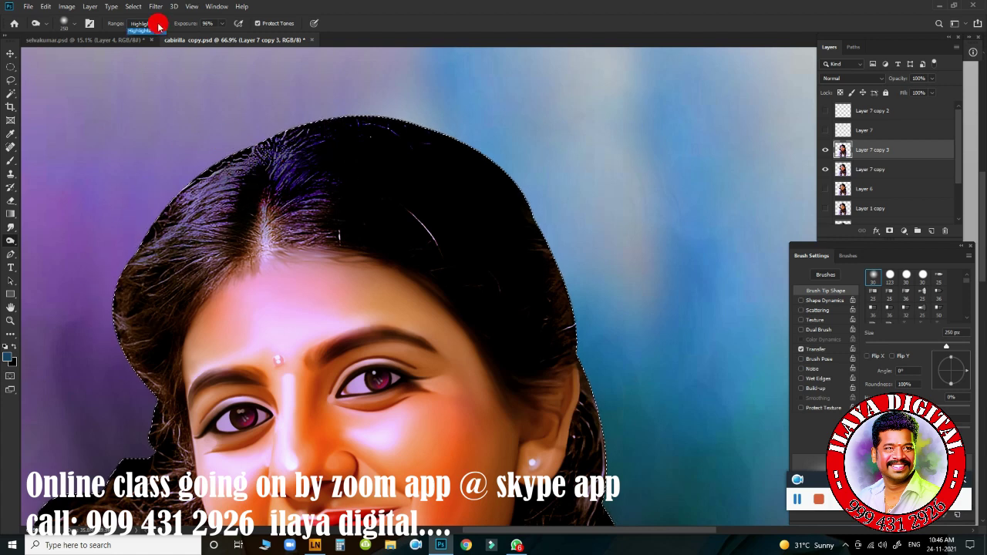
{"action": "left_click", "coordinate": [138, 32]}
{"action": "left_click_drag", "start_coordinate": [170, 170], "coordinate": [132, 330]}
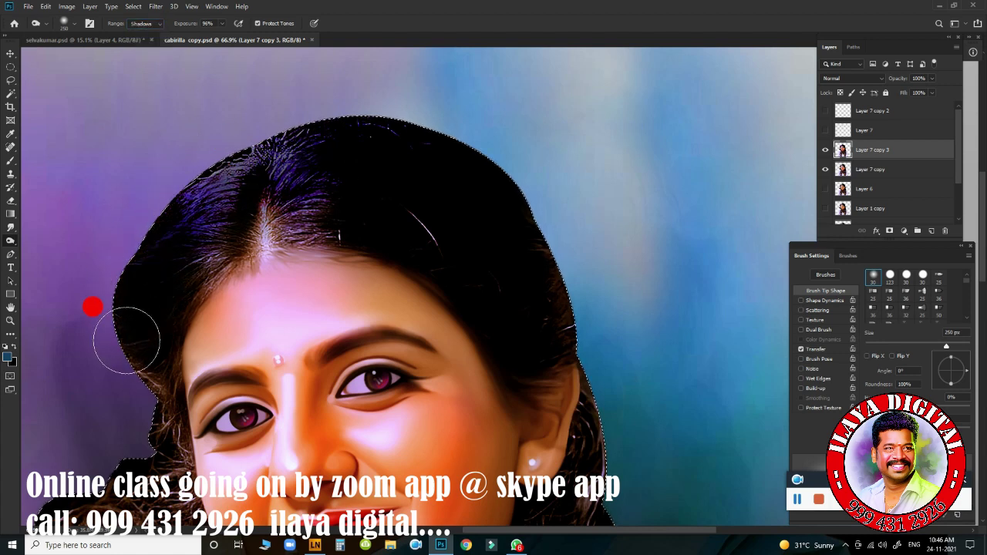
{"action": "key", "text": "bracketleft"}
{"action": "key", "text": "bracketleft"}
{"action": "key", "text": "bracketleft"}
{"action": "left_click_drag", "start_coordinate": [164, 360], "coordinate": [450, 148]}
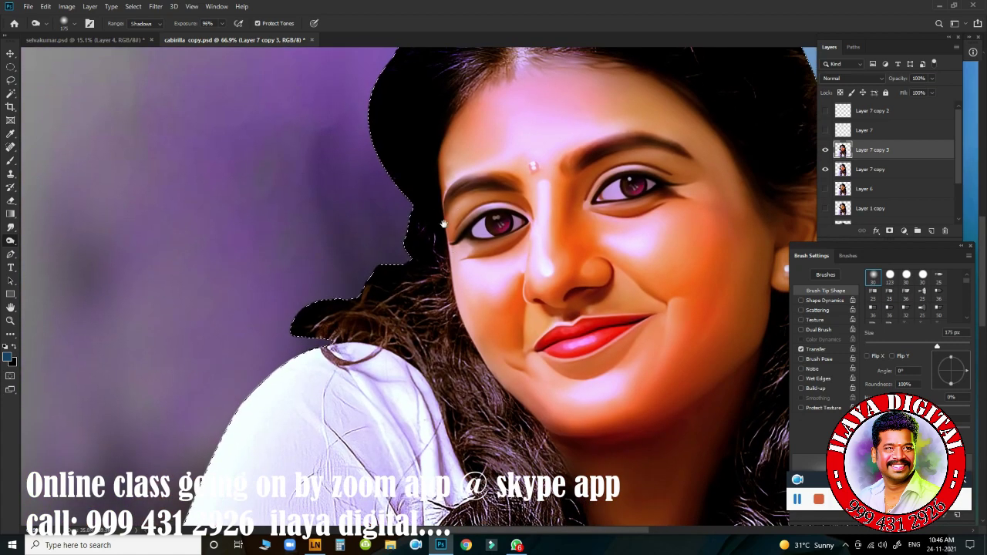
{"action": "left_click_drag", "start_coordinate": [408, 232], "coordinate": [397, 323]}
{"action": "mouse_move", "coordinate": [408, 209]}
{"action": "left_mouse_down"}
{"action": "mouse_move", "coordinate": [437, 348]}
{"action": "mouse_move", "coordinate": [493, 456]}
{"action": "mouse_move", "coordinate": [469, 419]}
{"action": "left_mouse_up"}
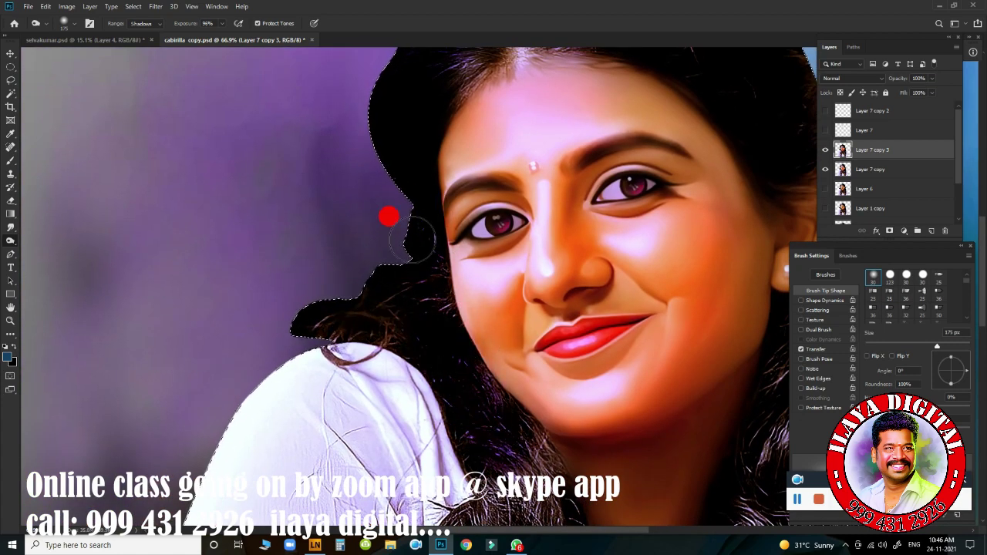
{"action": "mouse_move", "coordinate": [388, 216]}
{"action": "left_mouse_down"}
{"action": "mouse_move", "coordinate": [360, 282]}
{"action": "mouse_move", "coordinate": [426, 337]}
{"action": "mouse_move", "coordinate": [293, 108]}
{"action": "left_mouse_up"}
{"action": "mouse_move", "coordinate": [401, 201]}
{"action": "left_mouse_down"}
{"action": "mouse_move", "coordinate": [409, 272]}
{"action": "mouse_move", "coordinate": [355, 272]}
{"action": "left_mouse_up"}
{"action": "mouse_move", "coordinate": [355, 309]}
{"action": "left_mouse_down"}
{"action": "mouse_move", "coordinate": [408, 374]}
{"action": "mouse_move", "coordinate": [386, 448]}
{"action": "mouse_move", "coordinate": [390, 236]}
{"action": "left_mouse_up"}
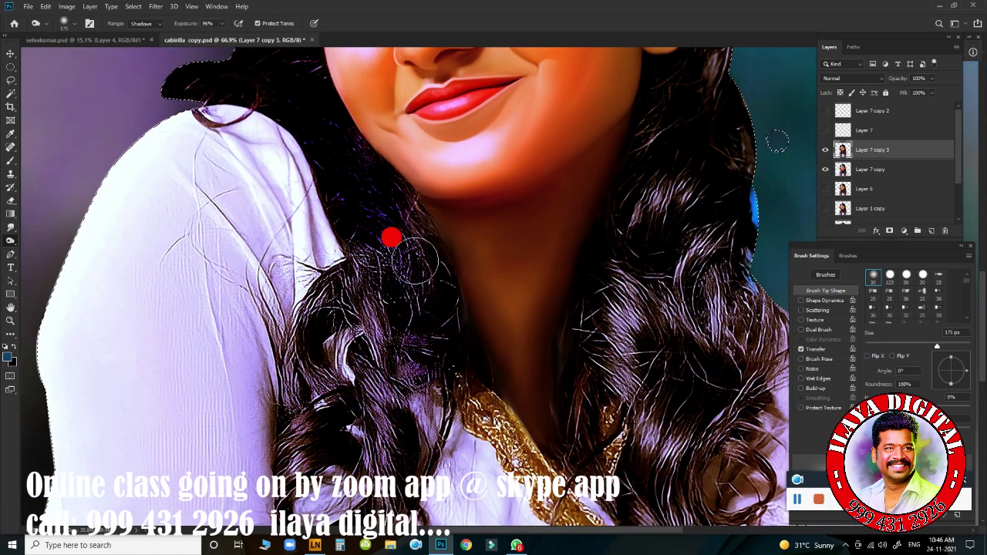
- Deselect and burn the right-side and neck hair with a 300 px brush, then reset range to Highlights
{"action": "key", "text": "ctrl+d"}
{"action": "mouse_move", "coordinate": [632, 262]}
{"action": "left_mouse_down"}
{"action": "mouse_move", "coordinate": [622, 373]}
{"action": "mouse_move", "coordinate": [421, 388]}
{"action": "left_mouse_up"}
{"action": "key", "text": "bracketright"}
{"action": "key", "text": "bracketright"}
{"action": "key", "text": "bracketright"}
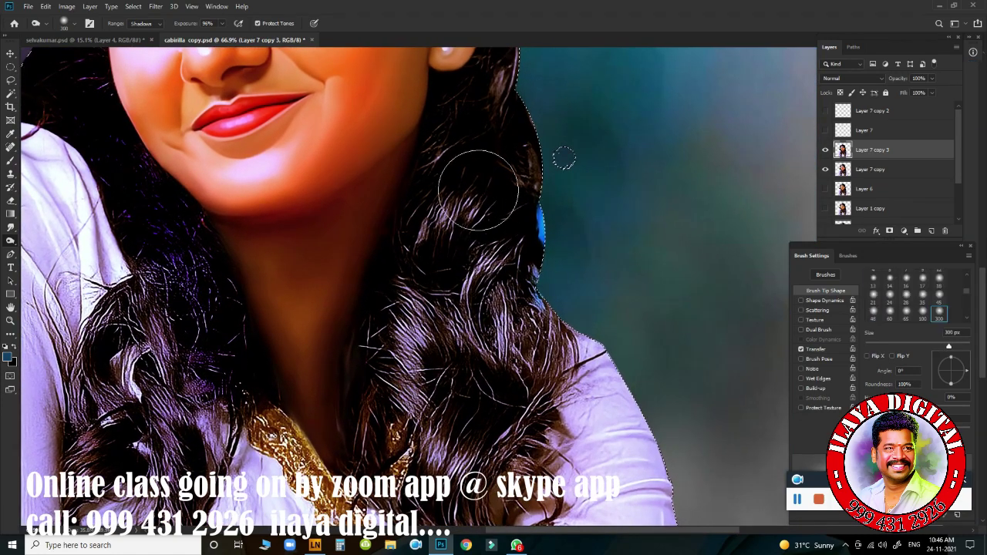
{"action": "mouse_move", "coordinate": [478, 178]}
{"action": "left_mouse_down"}
{"action": "mouse_move", "coordinate": [463, 254]}
{"action": "mouse_move", "coordinate": [404, 216]}
{"action": "mouse_move", "coordinate": [436, 342]}
{"action": "mouse_move", "coordinate": [493, 463]}
{"action": "left_mouse_up"}
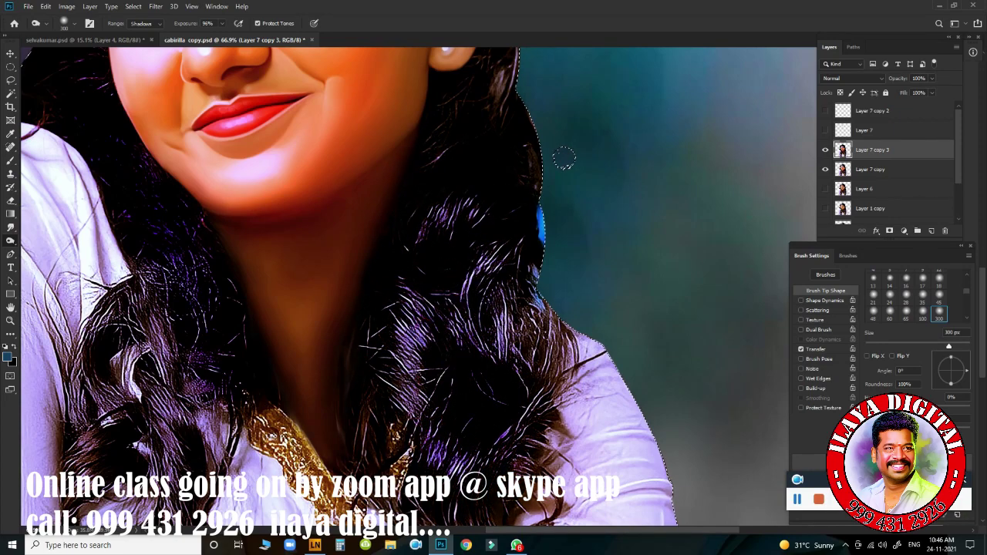
{"action": "left_click_drag", "start_coordinate": [540, 324], "coordinate": [357, 408]}
{"action": "mouse_move", "coordinate": [486, 241]}
{"action": "left_mouse_down"}
{"action": "mouse_move", "coordinate": [497, 469]}
{"action": "mouse_move", "coordinate": [473, 249]}
{"action": "mouse_move", "coordinate": [529, 231]}
{"action": "left_mouse_up"}
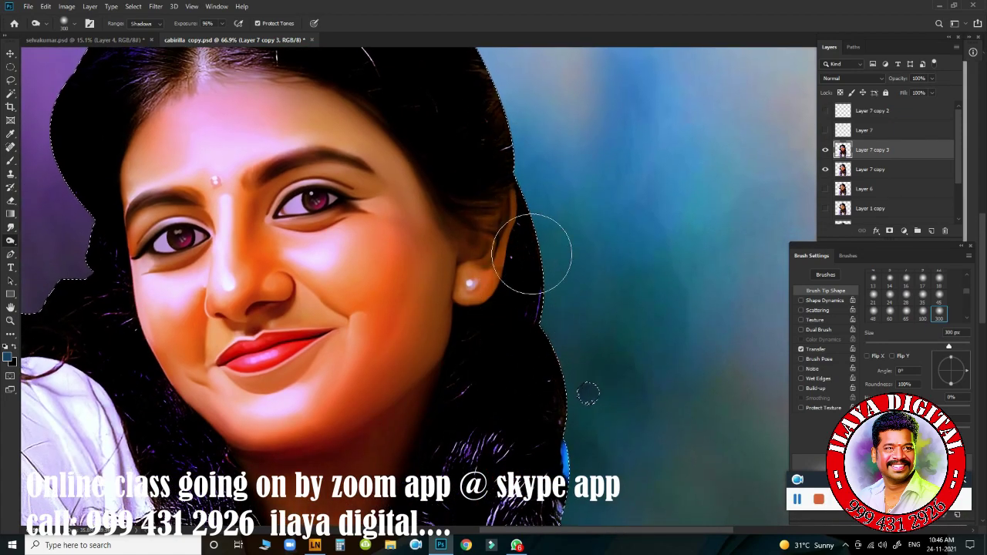
{"action": "mouse_move", "coordinate": [463, 124]}
{"action": "left_mouse_down"}
{"action": "mouse_move", "coordinate": [535, 331]}
{"action": "mouse_move", "coordinate": [536, 309]}
{"action": "mouse_move", "coordinate": [452, 247]}
{"action": "mouse_move", "coordinate": [502, 286]}
{"action": "left_mouse_up"}
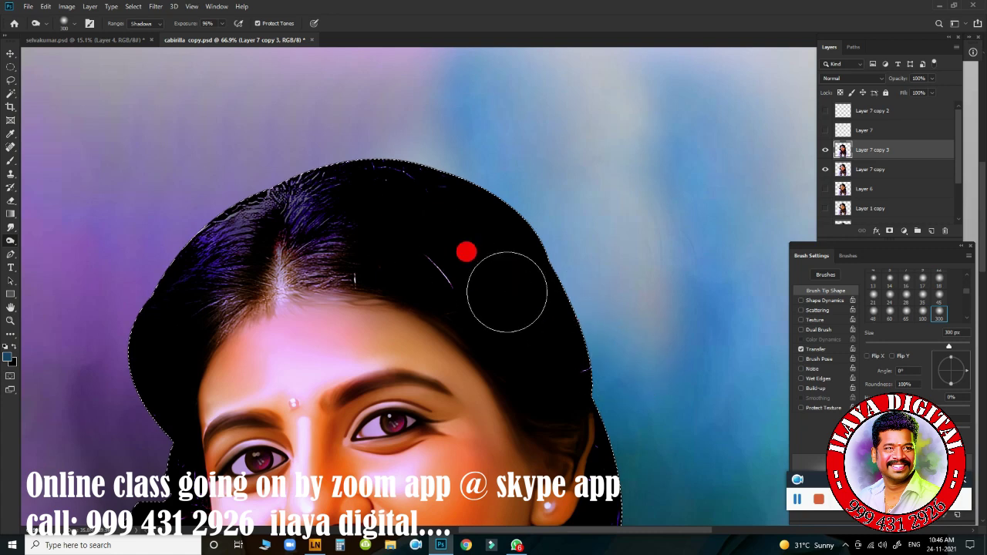
{"action": "mouse_move", "coordinate": [452, 187]}
{"action": "left_mouse_down"}
{"action": "mouse_move", "coordinate": [270, 226]}
{"action": "mouse_move", "coordinate": [220, 269]}
{"action": "mouse_move", "coordinate": [429, 242]}
{"action": "mouse_move", "coordinate": [392, 231]}
{"action": "mouse_move", "coordinate": [342, 189]}
{"action": "left_mouse_up"}
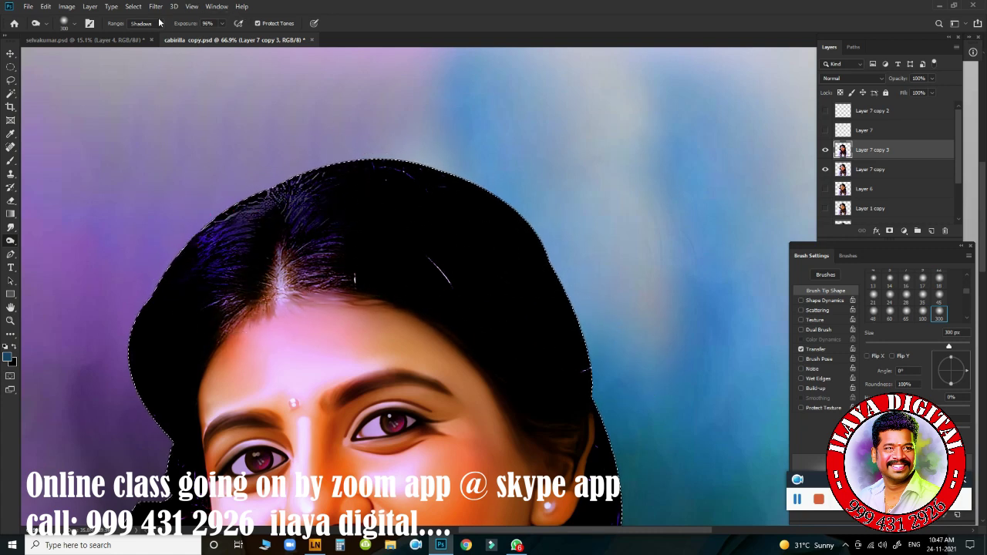
{"action": "left_click", "coordinate": [147, 23]}
{"action": "left_click", "coordinate": [147, 23]}
{"action": "left_click", "coordinate": [143, 46]}
- Review the darkened hair and add a new empty layer for more strands, zoomed on the parting
{"action": "left_click_drag", "start_coordinate": [587, 300], "coordinate": [584, 284]}
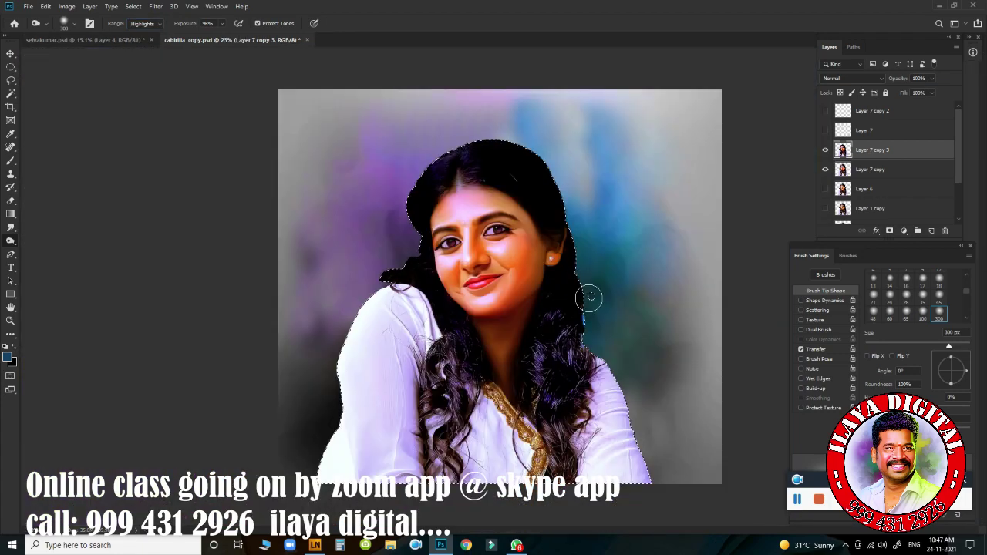
{"action": "scroll", "coordinate": [586, 285], "scroll_direction": "up", "scroll_amount": 3}
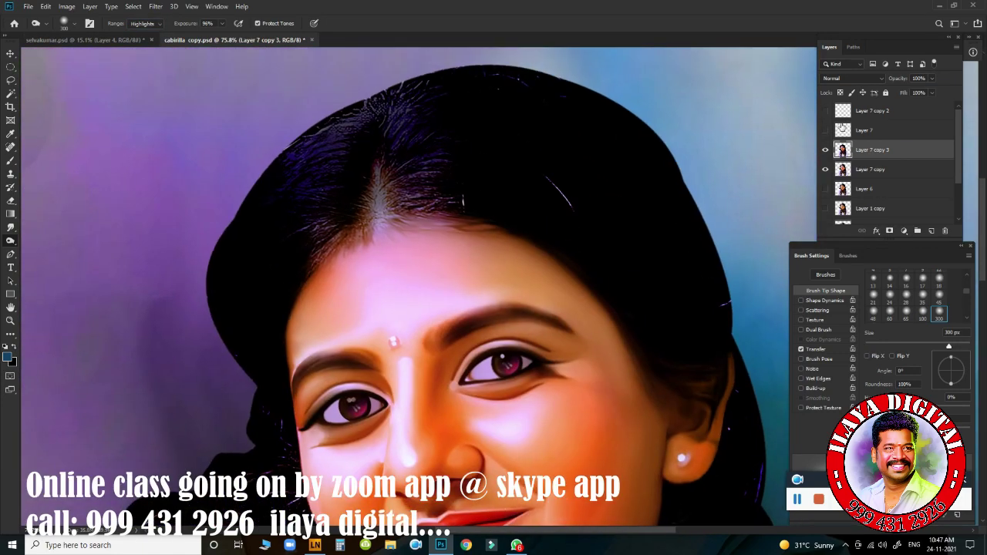
{"action": "scroll", "coordinate": [640, 253], "scroll_direction": "down", "scroll_amount": 3}
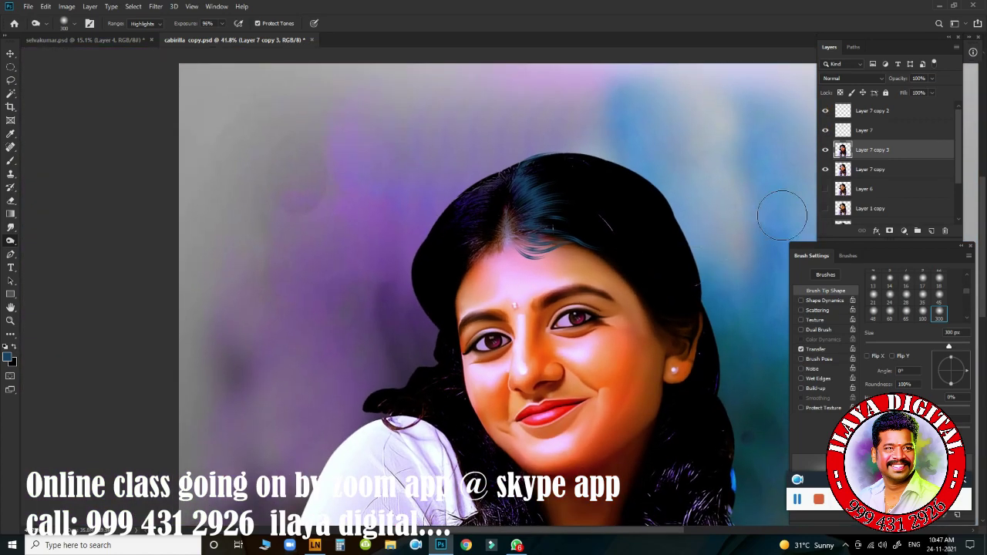
{"action": "left_click", "coordinate": [852, 115]}
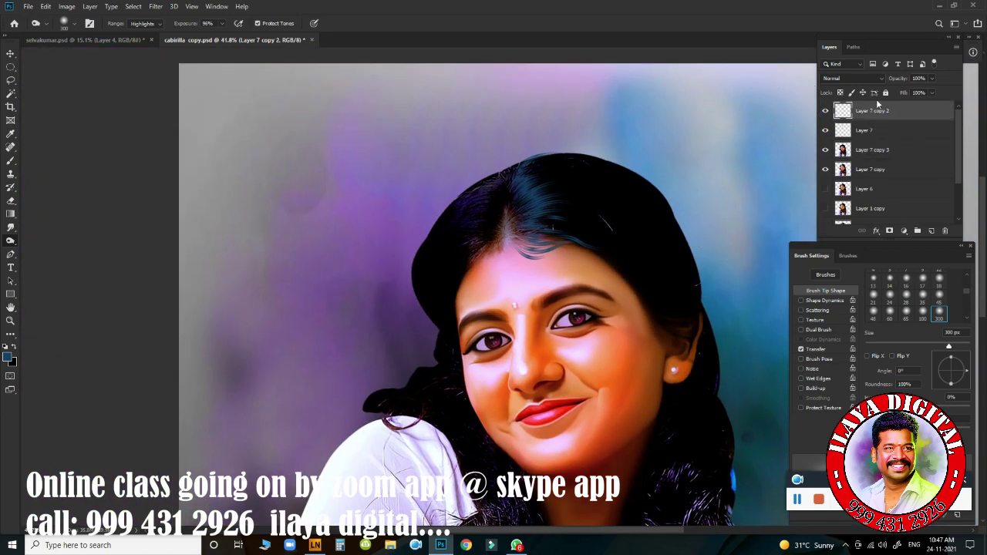
{"action": "key", "text": "Delete"}
{"action": "key", "text": "ctrl+z"}
{"action": "key", "text": "ctrl+shift+alt+n"}
{"action": "left_click_drag", "start_coordinate": [595, 302], "coordinate": [612, 311]}
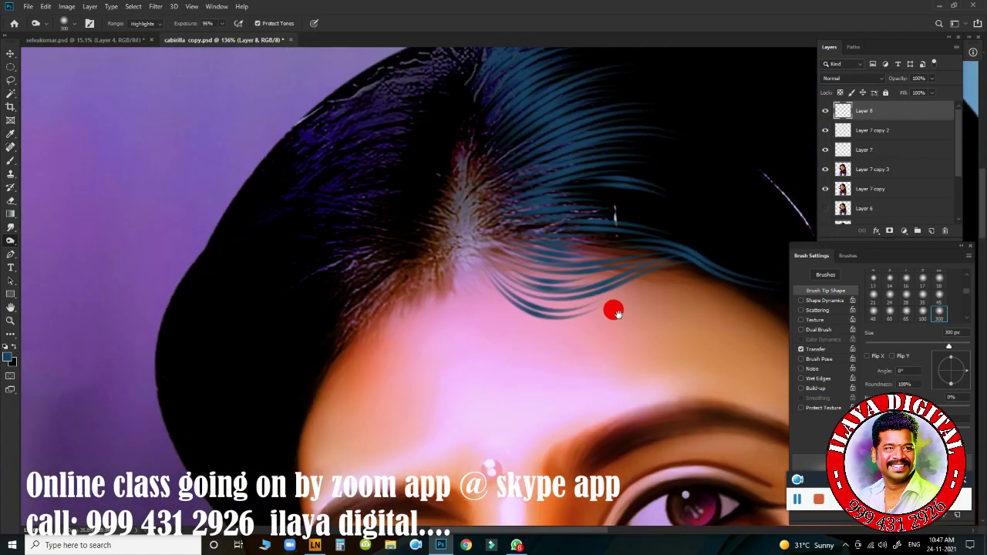
{"action": "key", "text": "b"}
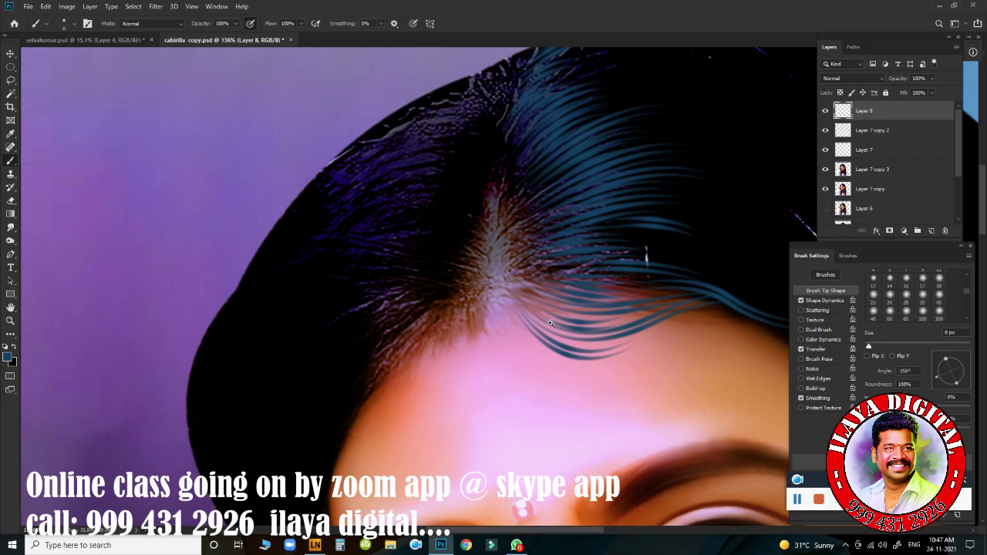
- Paint thin teal strands curving toward the parting and along the hairline
{"action": "left_click_drag", "start_coordinate": [550, 323], "coordinate": [551, 276]}
{"action": "left_click_drag", "start_coordinate": [372, 357], "coordinate": [544, 246]}
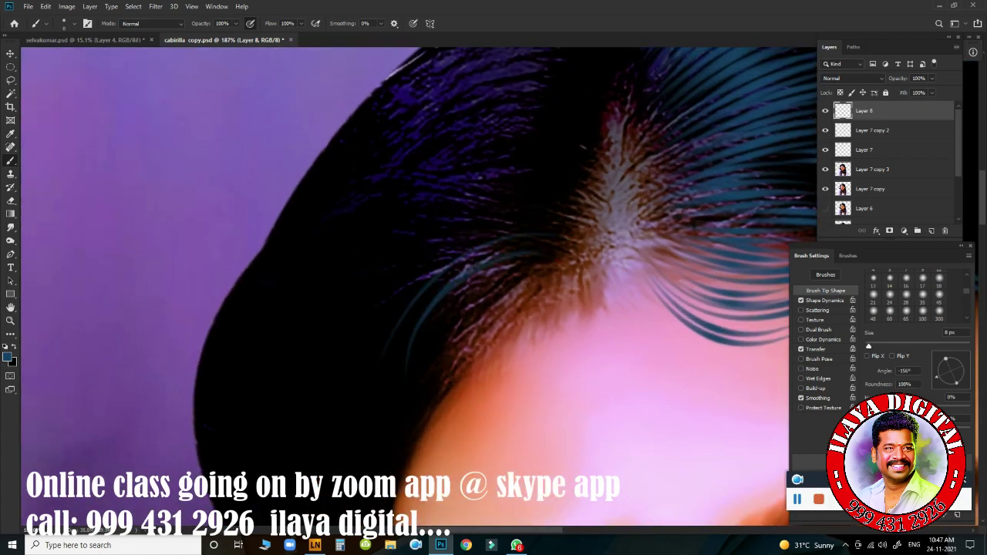
{"action": "left_click_drag", "start_coordinate": [351, 260], "coordinate": [545, 244]}
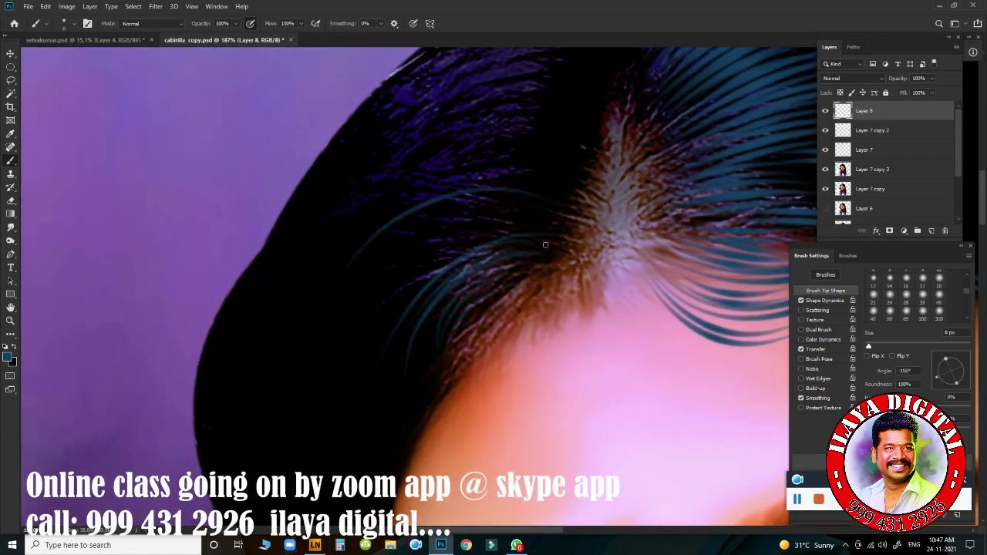
{"action": "left_click_drag", "start_coordinate": [416, 235], "coordinate": [488, 256]}
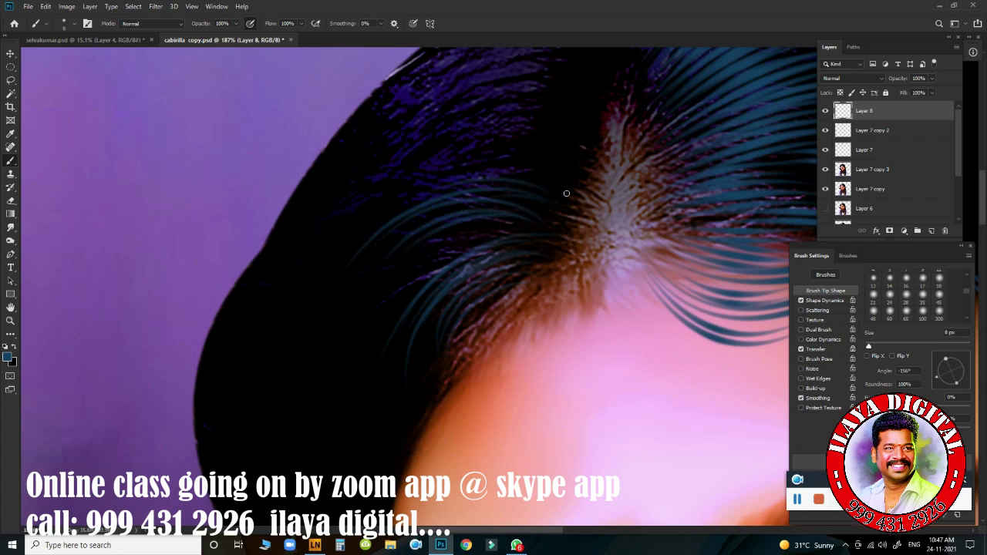
{"action": "left_click_drag", "start_coordinate": [401, 182], "coordinate": [553, 158]}
{"action": "left_click_drag", "start_coordinate": [505, 132], "coordinate": [543, 183]}
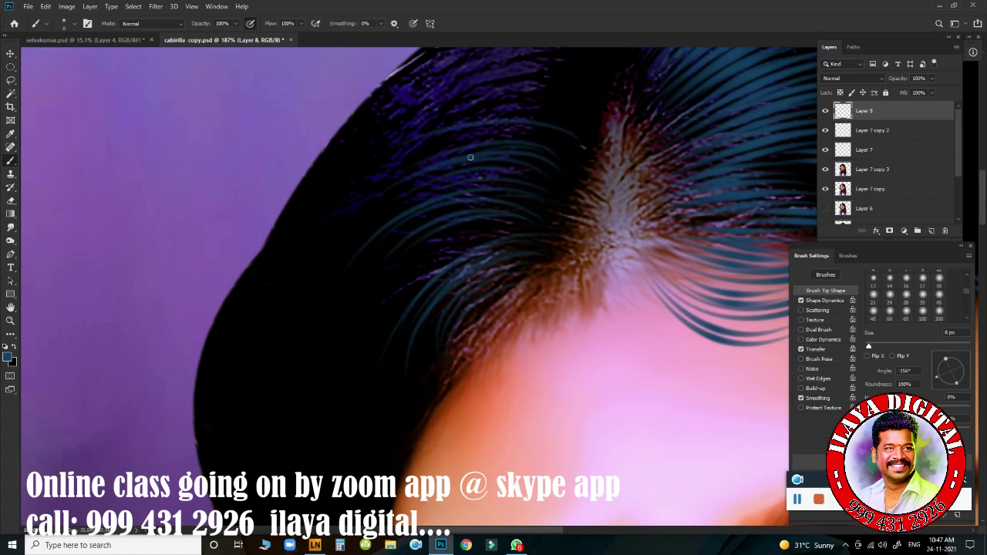
{"action": "mouse_move", "coordinate": [404, 187]}
{"action": "left_mouse_down"}
{"action": "mouse_move", "coordinate": [555, 147]}
{"action": "mouse_move", "coordinate": [496, 401]}
{"action": "left_mouse_up"}
{"action": "left_click_drag", "start_coordinate": [405, 279], "coordinate": [486, 302]}
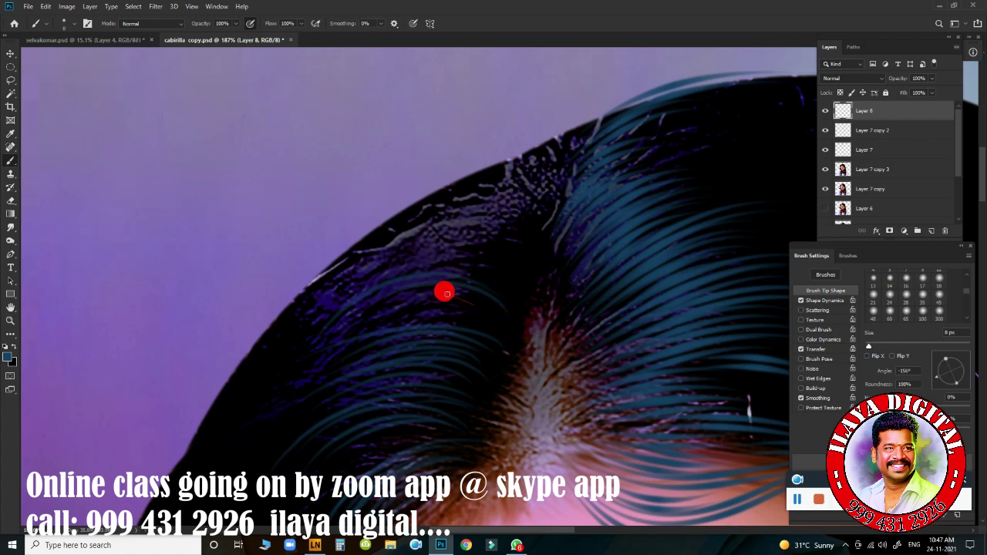
{"action": "left_click_drag", "start_coordinate": [431, 237], "coordinate": [498, 290]}
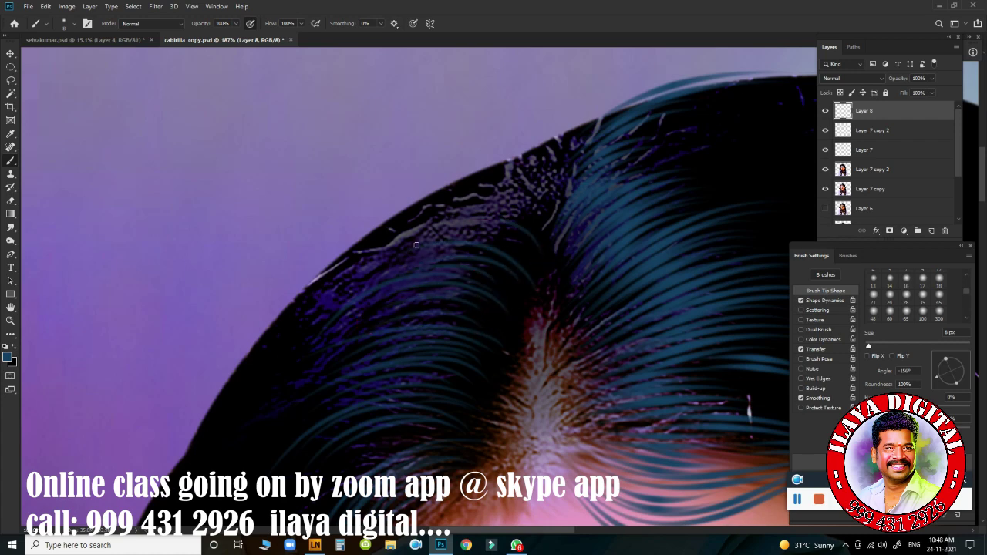
{"action": "left_click_drag", "start_coordinate": [485, 231], "coordinate": [488, 235]}
{"action": "mouse_move", "coordinate": [537, 211]}
{"action": "left_mouse_down"}
{"action": "mouse_move", "coordinate": [519, 221]}
{"action": "mouse_move", "coordinate": [542, 182]}
{"action": "left_mouse_up"}
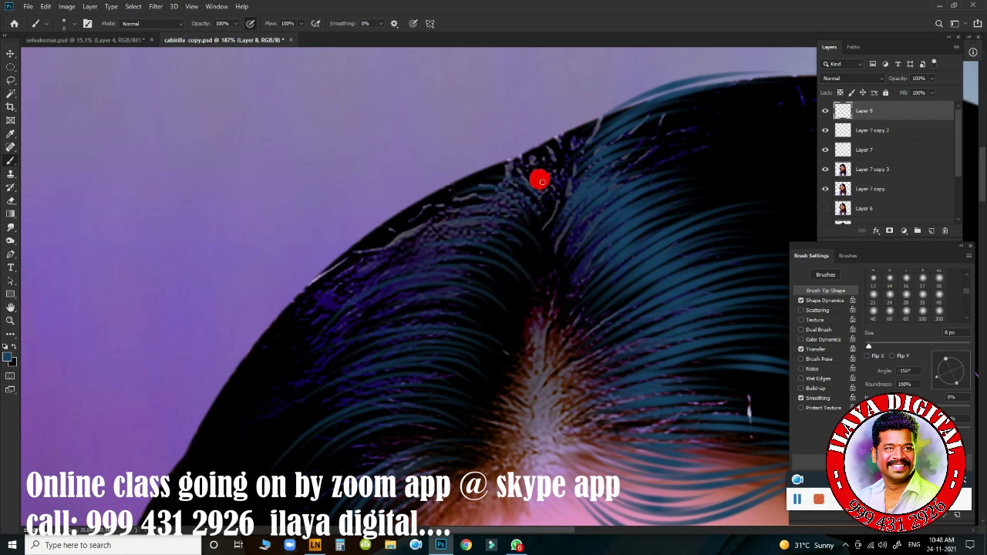
- Paint long curved teal strands sweeping down over the forehead
{"action": "left_click_drag", "start_coordinate": [506, 229], "coordinate": [564, 203]}
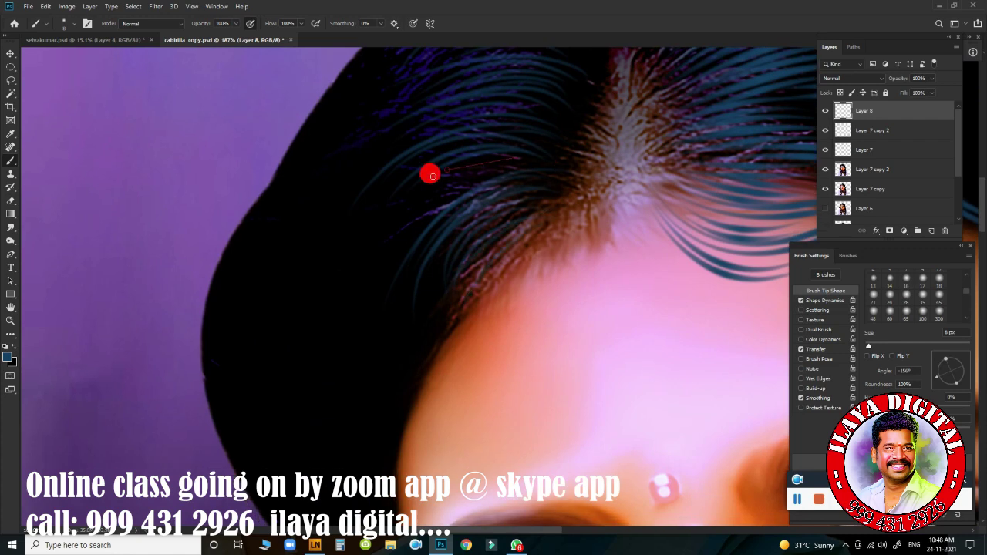
{"action": "left_click_drag", "start_coordinate": [430, 175], "coordinate": [529, 146]}
{"action": "left_click_drag", "start_coordinate": [317, 282], "coordinate": [501, 286]}
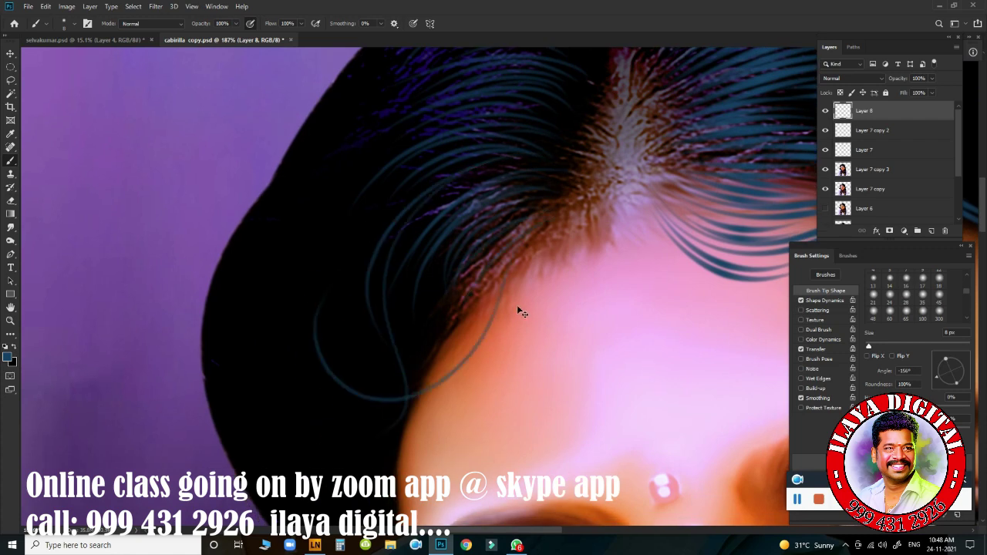
{"action": "left_click_drag", "start_coordinate": [363, 412], "coordinate": [481, 363]}
- Zoom out to the whole face, delete the Layer 8 copy layer and select Layer 7 copy 3
{"action": "key", "text": "ctrl+0"}
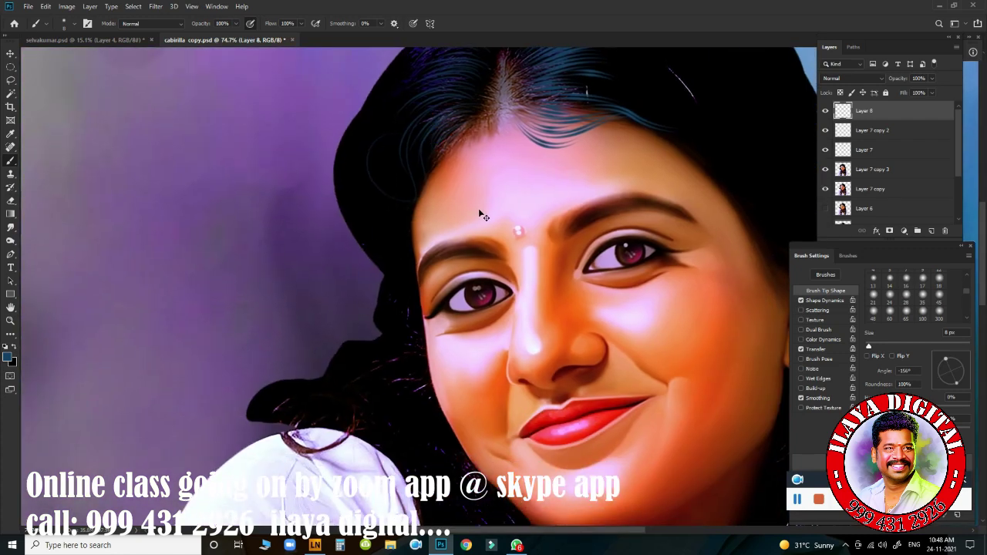
{"action": "scroll", "coordinate": [450, 224], "scroll_direction": "up", "scroll_amount": 2}
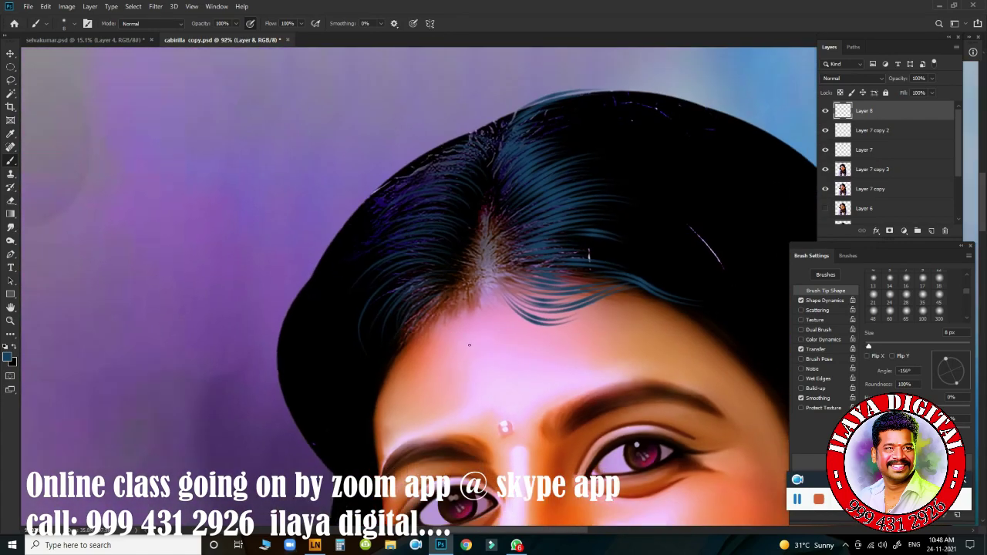
{"action": "key", "text": "Delete"}
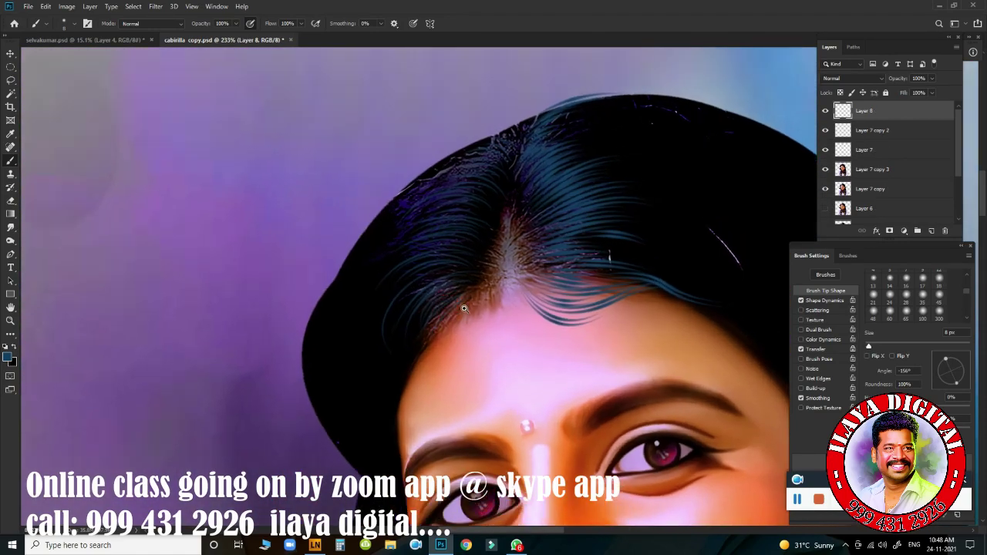
{"action": "left_click", "coordinate": [711, 253], "text": "ctrl"}
- Lasso the top of the hair, feather it 2 px and lower its Lightness in Hue/Saturation
{"action": "scroll", "coordinate": [437, 227], "scroll_direction": "down", "scroll_amount": 2}
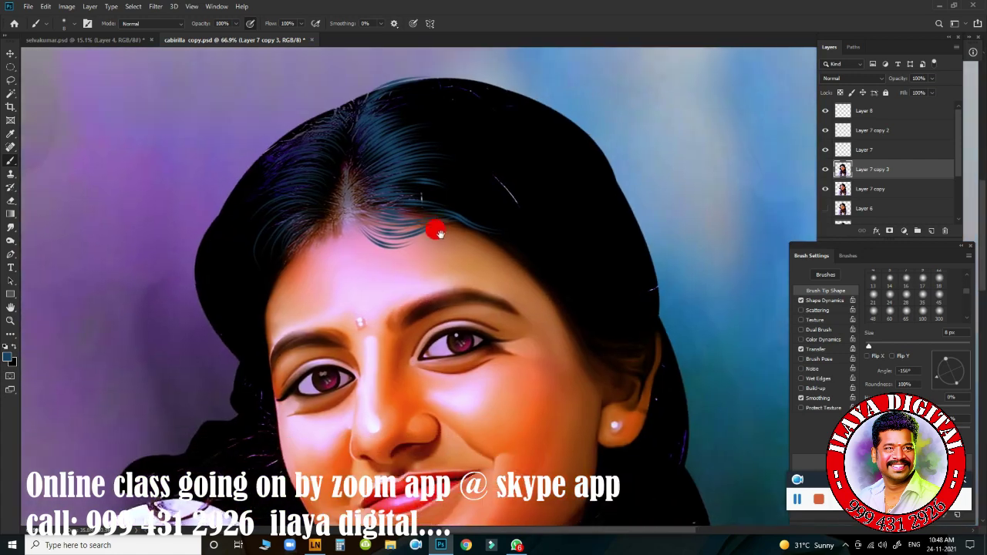
{"action": "key", "text": "l"}
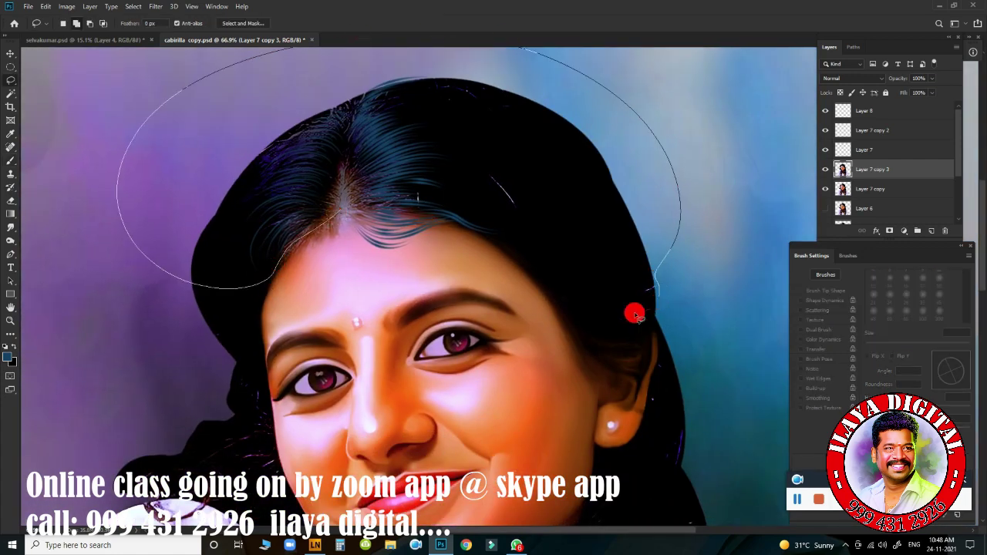
{"action": "left_click_drag", "start_coordinate": [283, 256], "coordinate": [343, 209]}
{"action": "key", "text": "shift+F6"}
{"action": "type", "text": "2"}
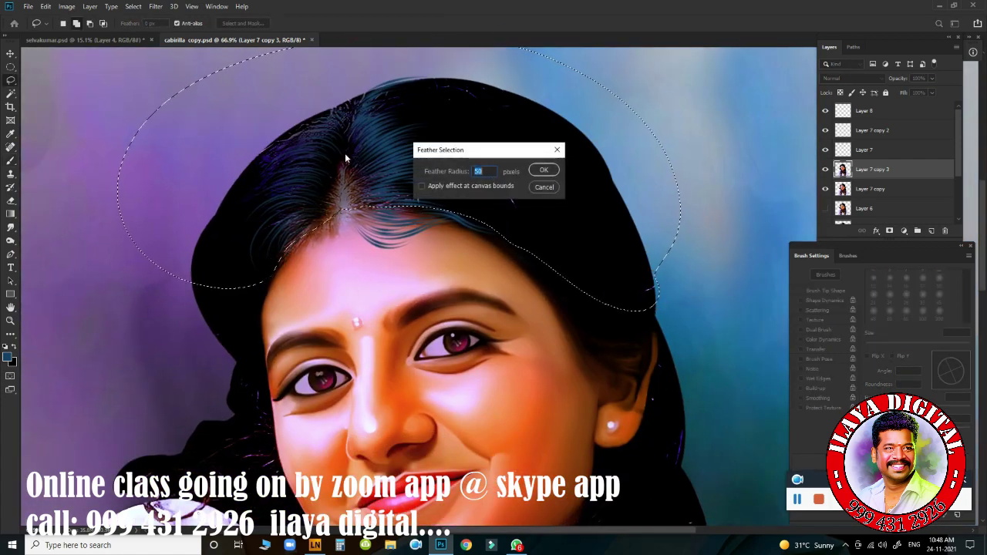
{"action": "key", "text": "Return"}
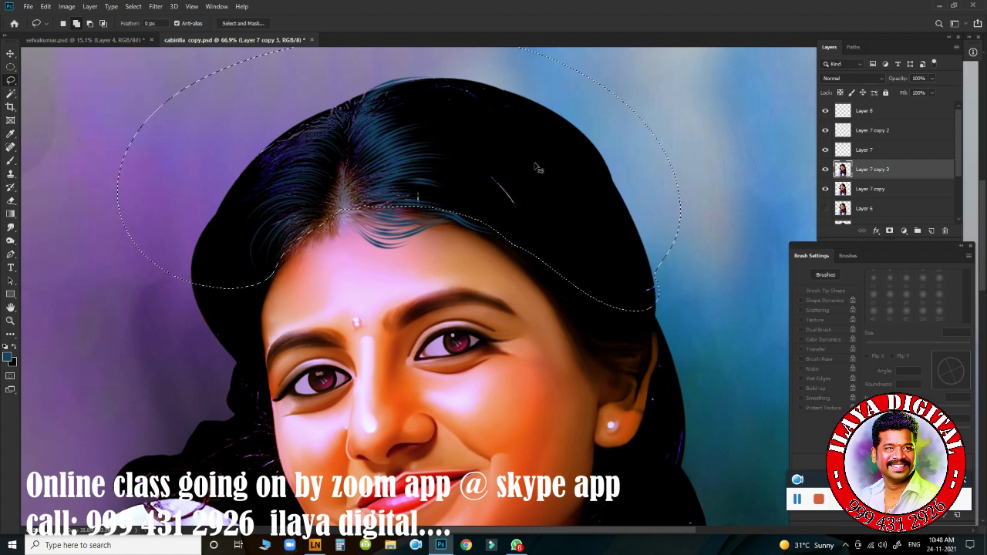
{"action": "key", "text": "ctrl+u"}
{"action": "left_click_drag", "start_coordinate": [810, 183], "coordinate": [774, 203]}
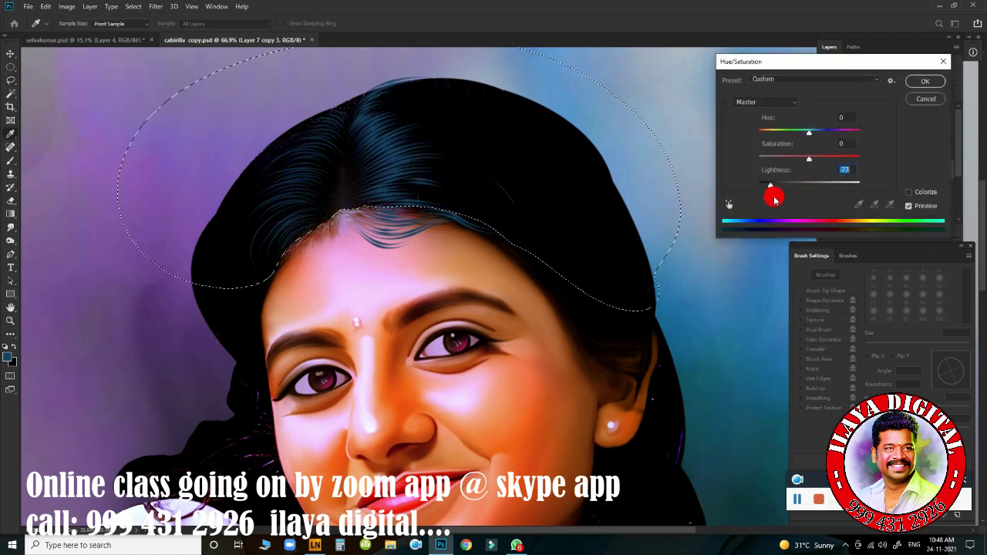
{"action": "key", "text": "Return"}
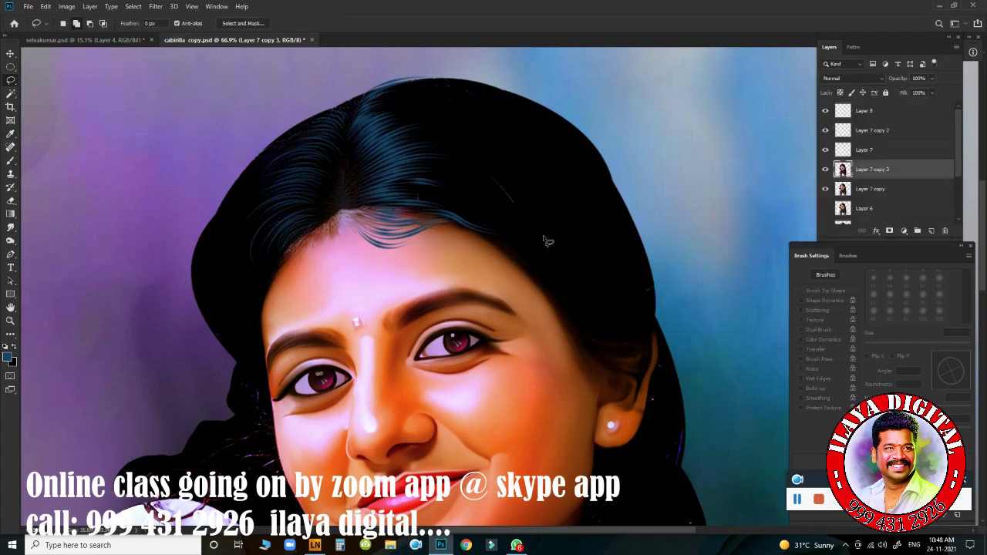
- Softly erase the hairline at the parting with the Eraser at 15% opacity
{"action": "scroll", "coordinate": [386, 269], "scroll_direction": "up", "scroll_amount": 3}
{"action": "key", "text": "e"}
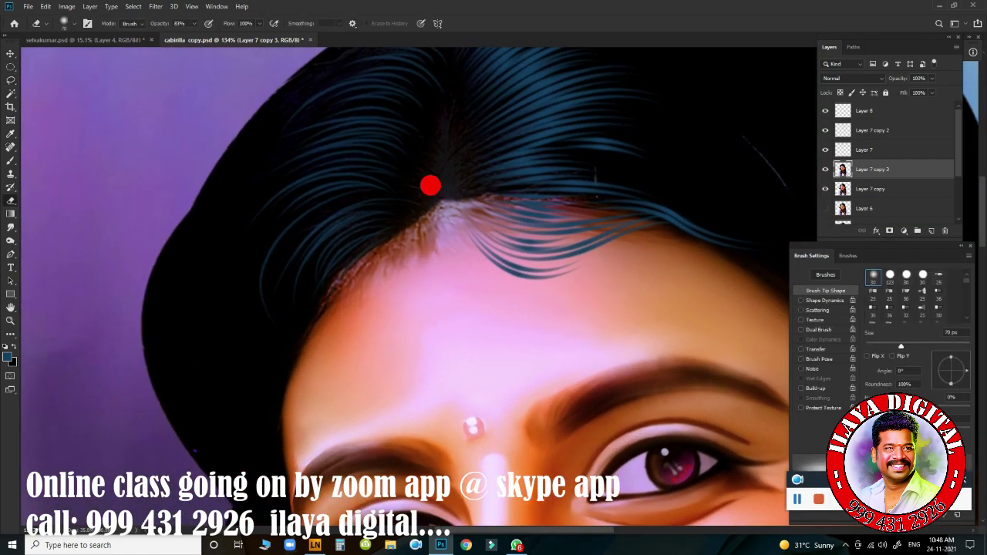
{"action": "left_click_drag", "start_coordinate": [430, 185], "coordinate": [485, 220]}
{"action": "key", "text": "ctrl+z"}
{"action": "left_click_drag", "start_coordinate": [182, 36], "coordinate": [160, 37]}
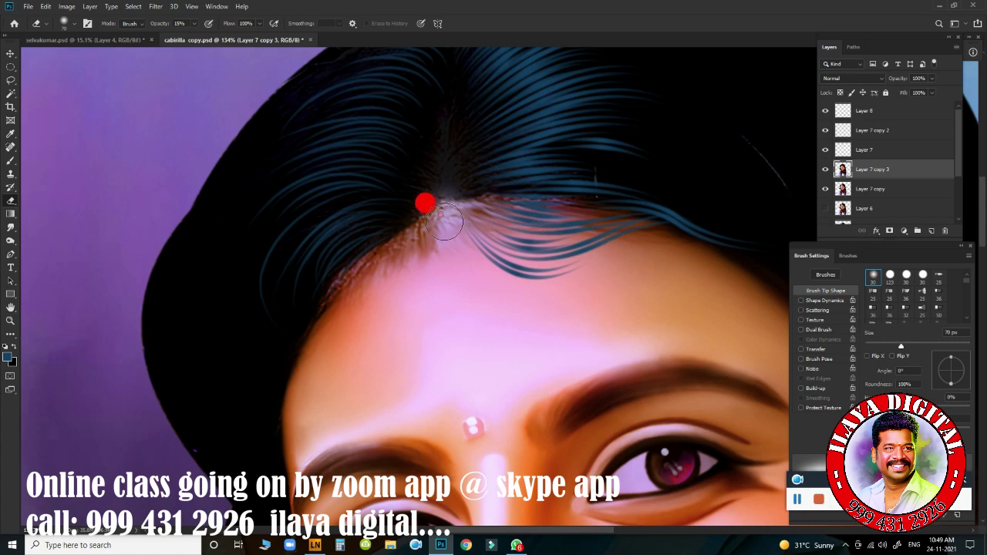
{"action": "left_click_drag", "start_coordinate": [342, 255], "coordinate": [360, 272]}
- Hide Layer 7 and Layer 7 copy 2 and position the close-up view on the hair
{"action": "key", "text": "b"}
{"action": "left_click_drag", "start_coordinate": [510, 304], "coordinate": [456, 384]}
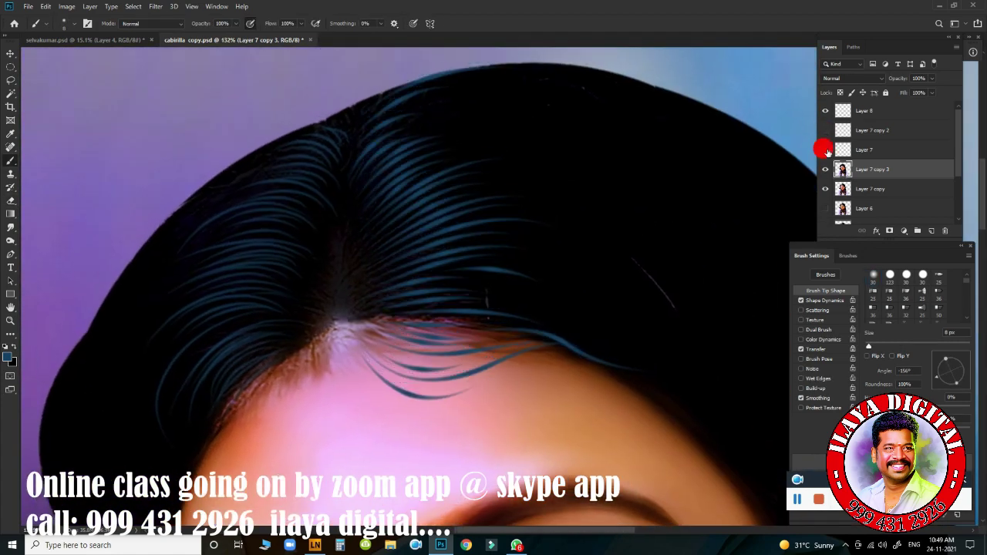
{"action": "left_click_drag", "start_coordinate": [825, 131], "coordinate": [825, 149]}
{"action": "scroll", "coordinate": [430, 335], "scroll_direction": "up", "scroll_amount": 2}
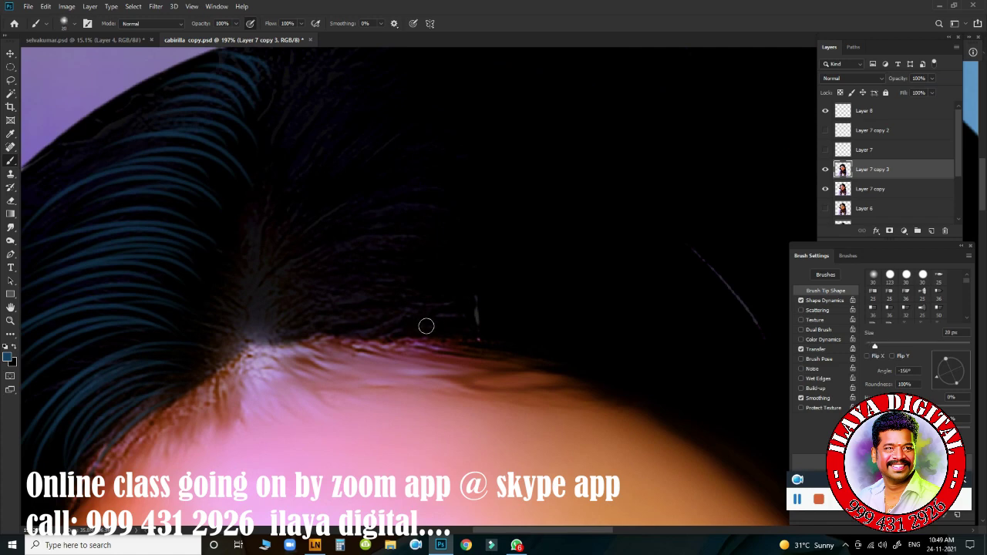
{"action": "left_click_drag", "start_coordinate": [427, 326], "coordinate": [304, 306]}
- Brush blue strand arcs across the crown and above the forehead
{"action": "mouse_move", "coordinate": [301, 322]}
{"action": "left_mouse_down"}
{"action": "mouse_move", "coordinate": [582, 302]}
{"action": "mouse_move", "coordinate": [531, 313]}
{"action": "mouse_move", "coordinate": [278, 302]}
{"action": "left_mouse_up"}
{"action": "left_click_drag", "start_coordinate": [572, 223], "coordinate": [306, 256]}
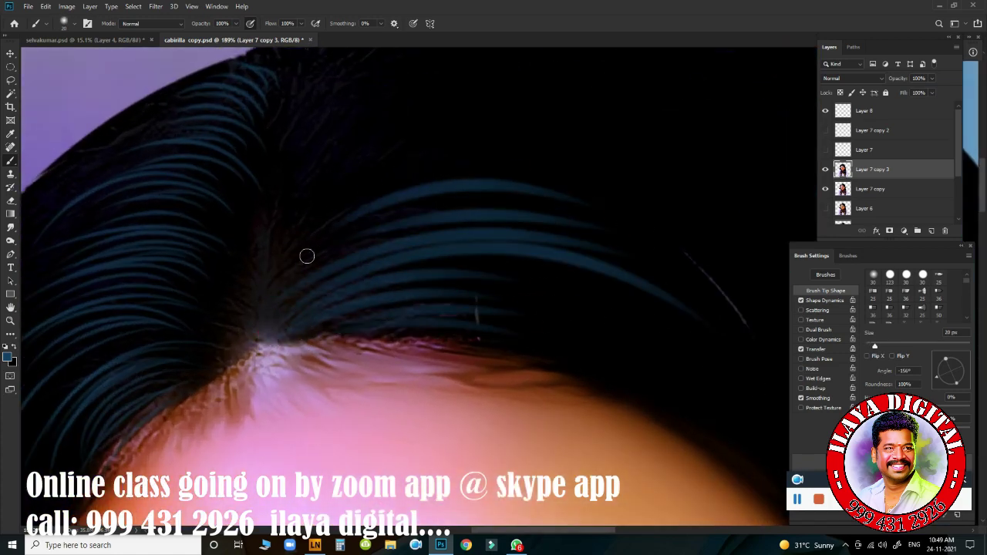
{"action": "left_click_drag", "start_coordinate": [593, 143], "coordinate": [529, 150]}
{"action": "scroll", "coordinate": [359, 349], "scroll_direction": "up", "scroll_amount": 3}
{"action": "left_click_drag", "start_coordinate": [668, 249], "coordinate": [419, 260]}
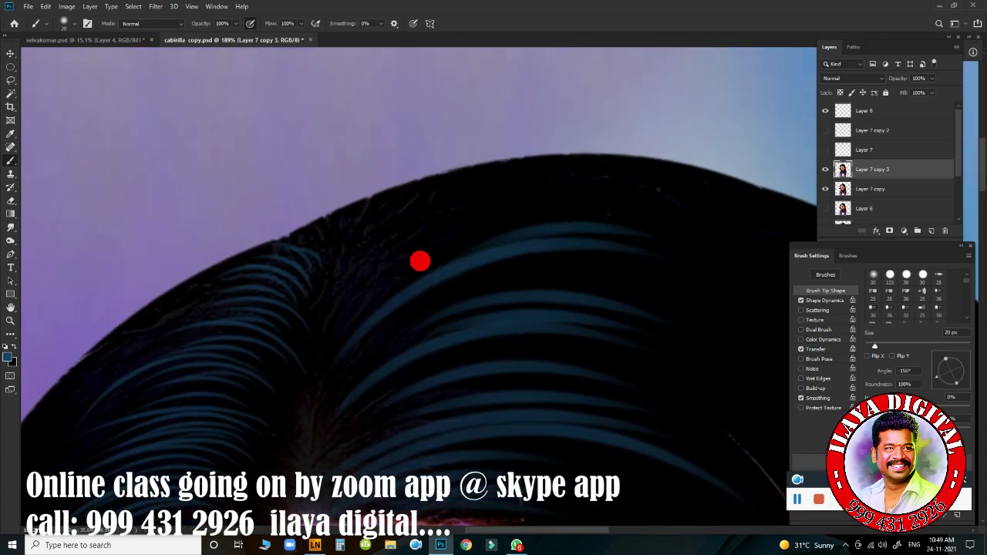
{"action": "mouse_move", "coordinate": [445, 222]}
{"action": "left_mouse_down"}
{"action": "mouse_move", "coordinate": [701, 209]}
{"action": "mouse_move", "coordinate": [506, 185]}
{"action": "left_mouse_up"}
{"action": "left_click_drag", "start_coordinate": [363, 347], "coordinate": [623, 280]}
{"action": "mouse_move", "coordinate": [339, 297]}
{"action": "left_mouse_down"}
{"action": "mouse_move", "coordinate": [461, 219]}
{"action": "mouse_move", "coordinate": [448, 216]}
{"action": "left_mouse_up"}
- Toggle Layer 8 and the strand layers' visibility to compare the hair
{"action": "scroll", "coordinate": [349, 244], "scroll_direction": "down", "scroll_amount": 5}
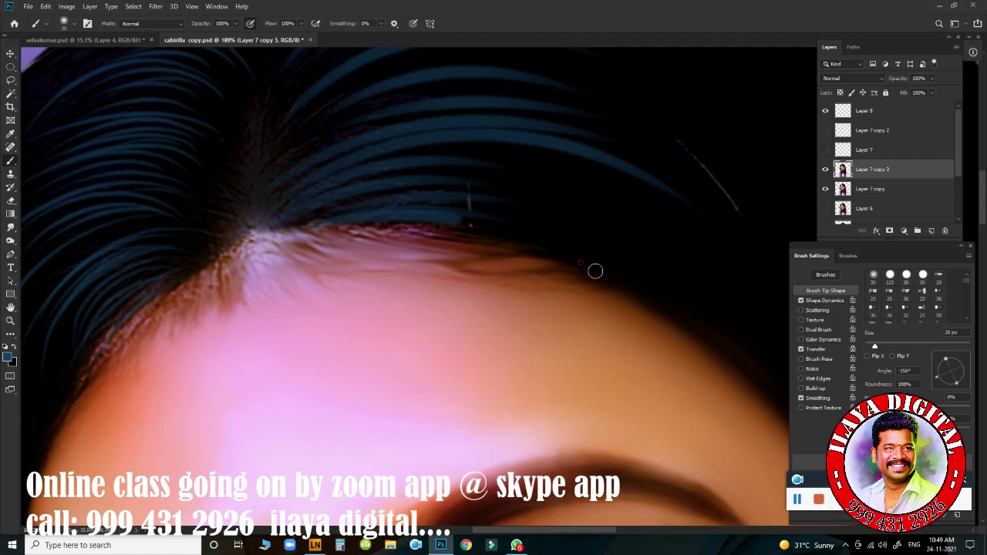
{"action": "scroll", "coordinate": [599, 297], "scroll_direction": "down", "scroll_amount": 3}
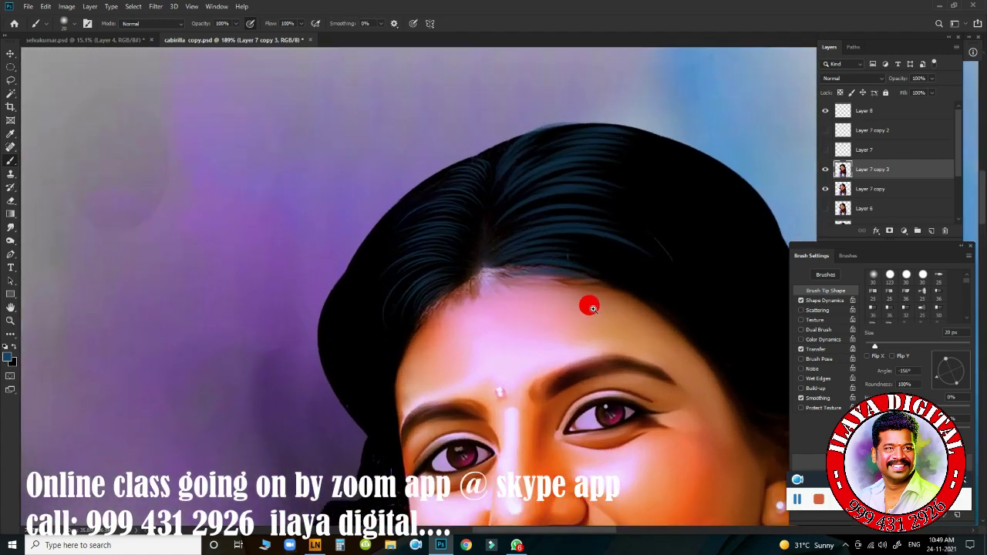
{"action": "left_click", "coordinate": [825, 111]}
{"action": "left_click", "coordinate": [826, 169]}
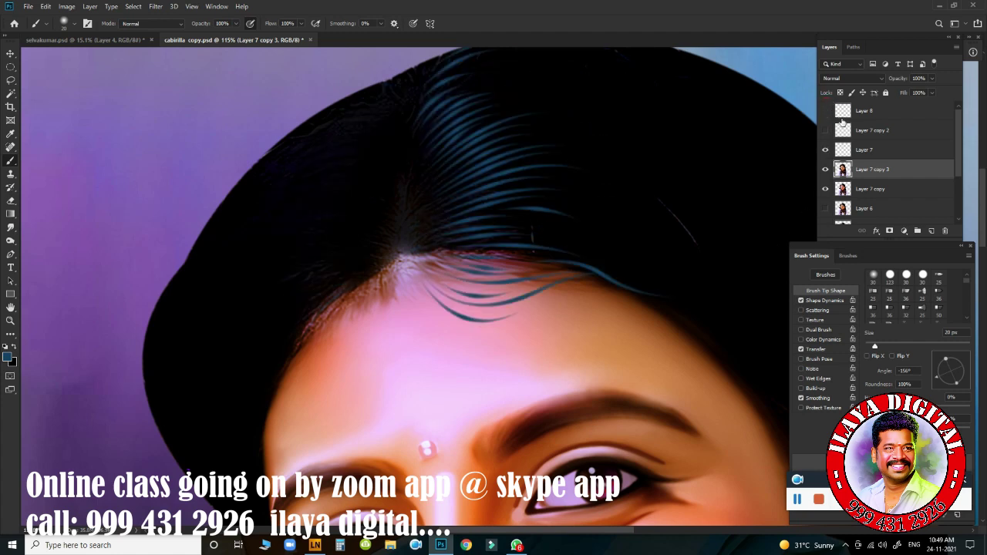
- Delete the Layer 8 strands, add a fresh layer and smudge the hair edge along the parting
{"action": "left_click", "coordinate": [879, 112]}
{"action": "key", "text": "Delete"}
{"action": "key", "text": "Delete"}
{"action": "key", "text": "Delete"}
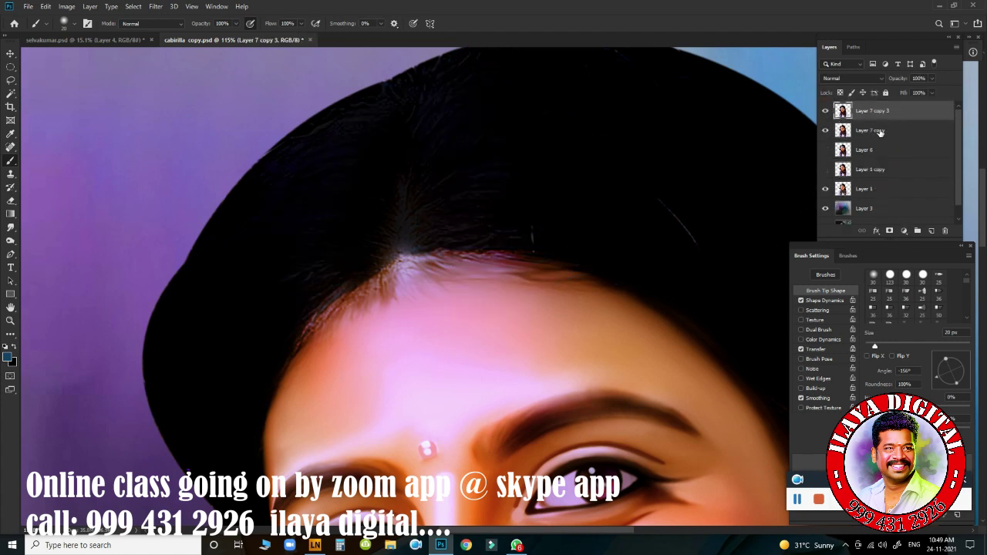
{"action": "key", "text": "ctrl+z"}
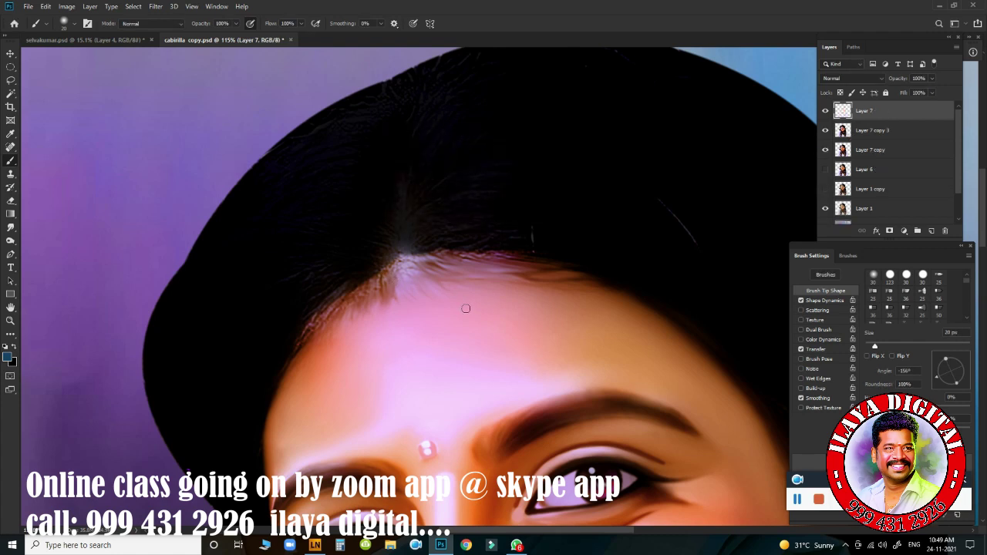
{"action": "key", "text": "r"}
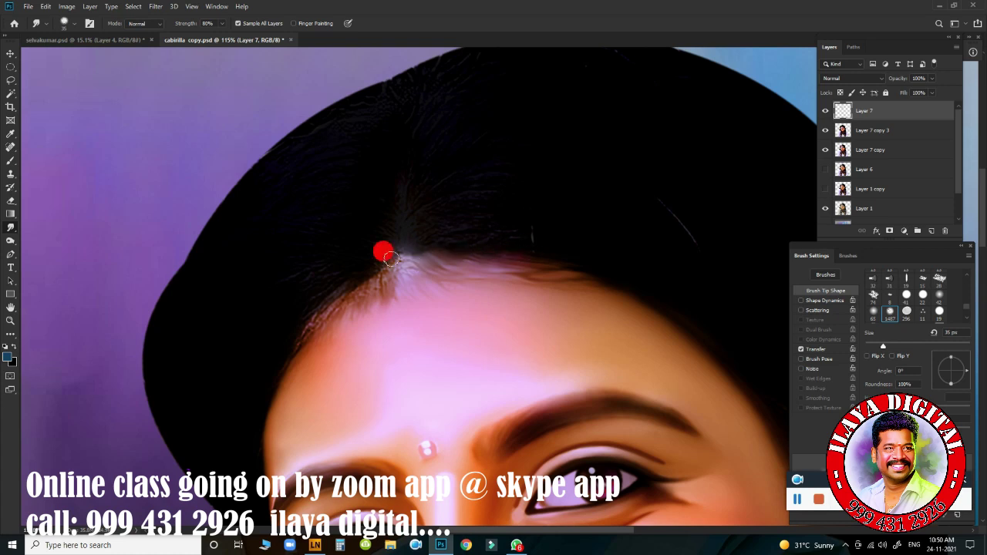
{"action": "left_click_drag", "start_coordinate": [390, 260], "coordinate": [328, 310]}
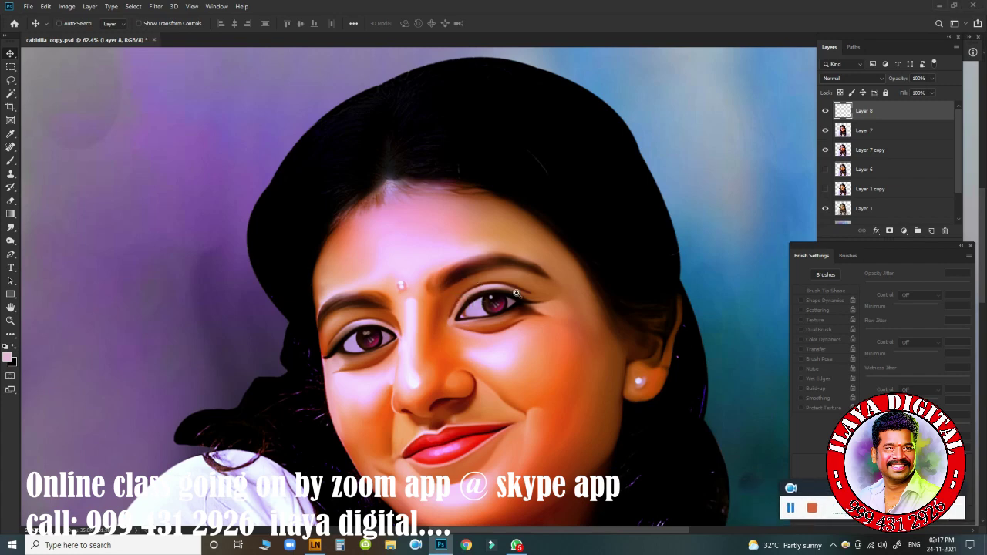
- Toggle Layer 7 on and off to compare smooth and detailed hair, leaving it visible
{"action": "scroll", "coordinate": [520, 301], "scroll_direction": "up", "scroll_amount": 5}
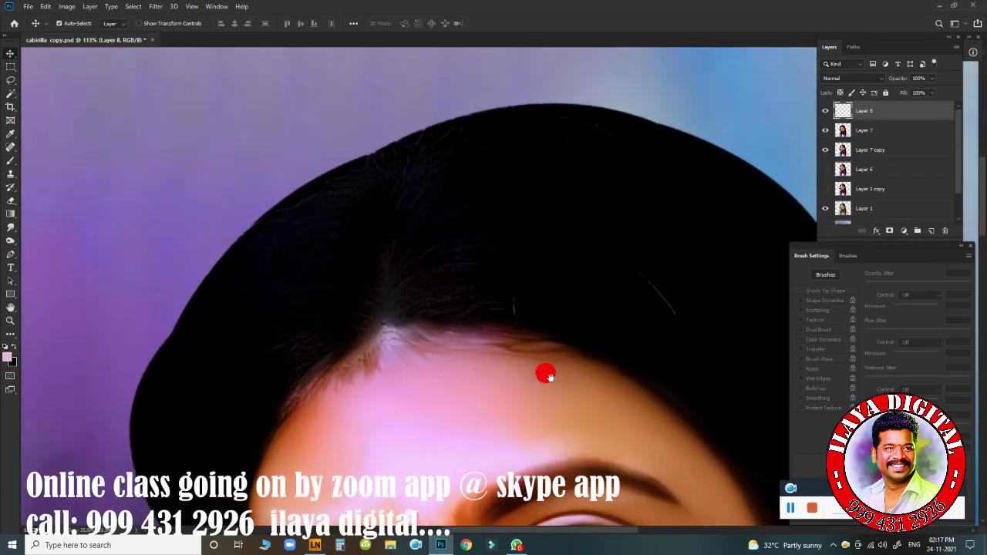
{"action": "left_click_drag", "start_coordinate": [547, 371], "coordinate": [500, 328]}
{"action": "scroll", "coordinate": [501, 328], "scroll_direction": "down", "scroll_amount": 2}
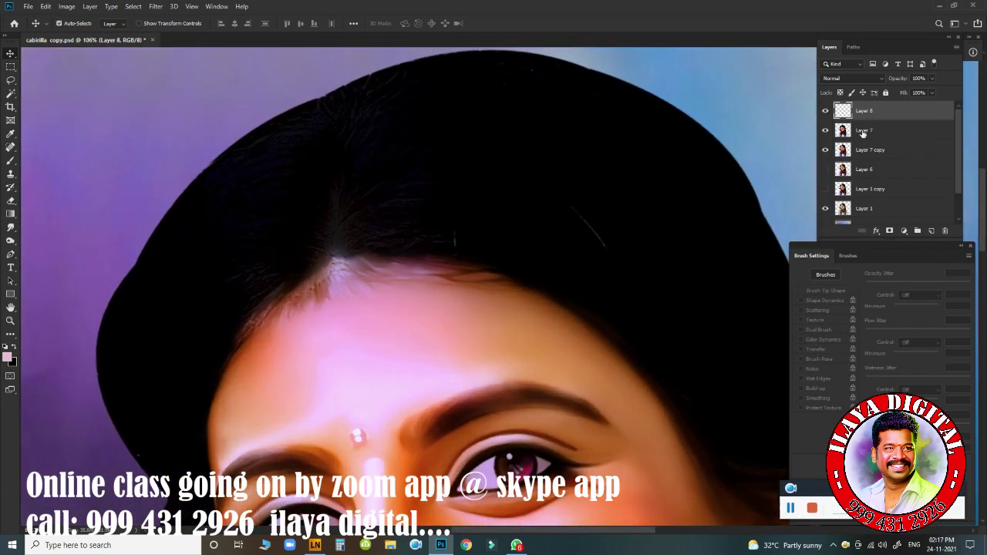
{"action": "left_click", "coordinate": [826, 133]}
{"action": "left_click", "coordinate": [826, 133]}
{"action": "left_click", "coordinate": [826, 152]}
{"action": "left_click", "coordinate": [826, 151]}
{"action": "left_click", "coordinate": [826, 132]}
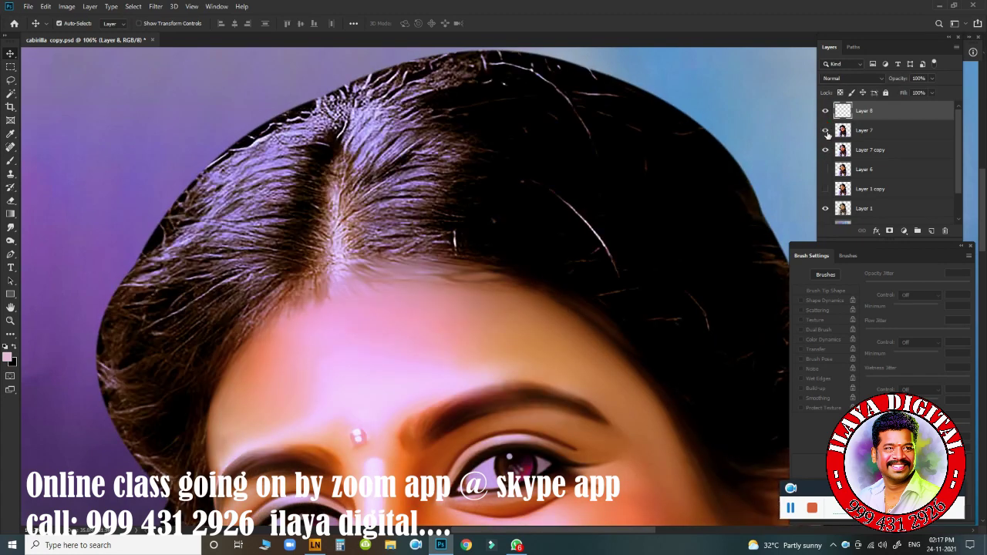
{"action": "left_click", "coordinate": [826, 133]}
{"action": "left_click", "coordinate": [827, 134]}
{"action": "scroll", "coordinate": [680, 261], "scroll_direction": "up", "scroll_amount": 2}
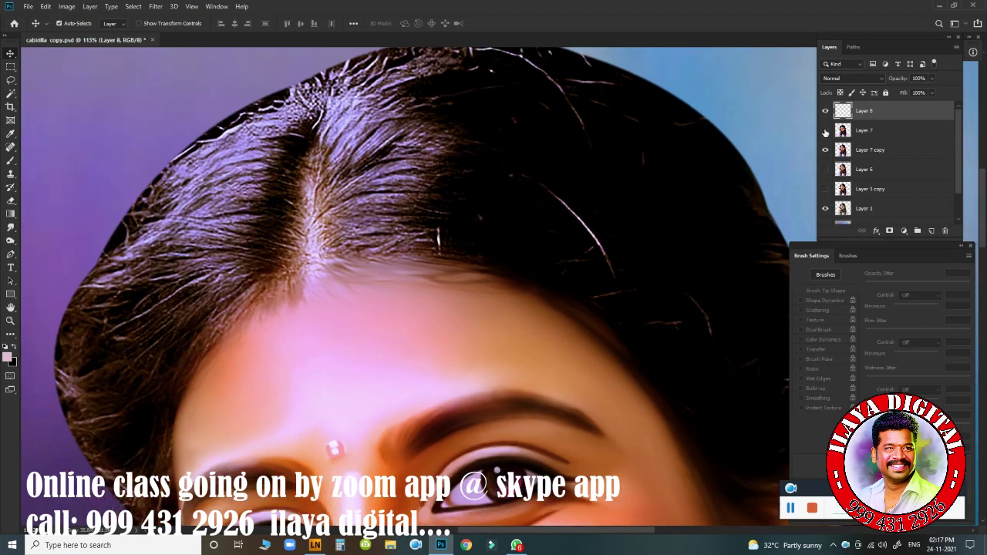
{"action": "scroll", "coordinate": [414, 276], "scroll_direction": "up", "scroll_amount": 3}
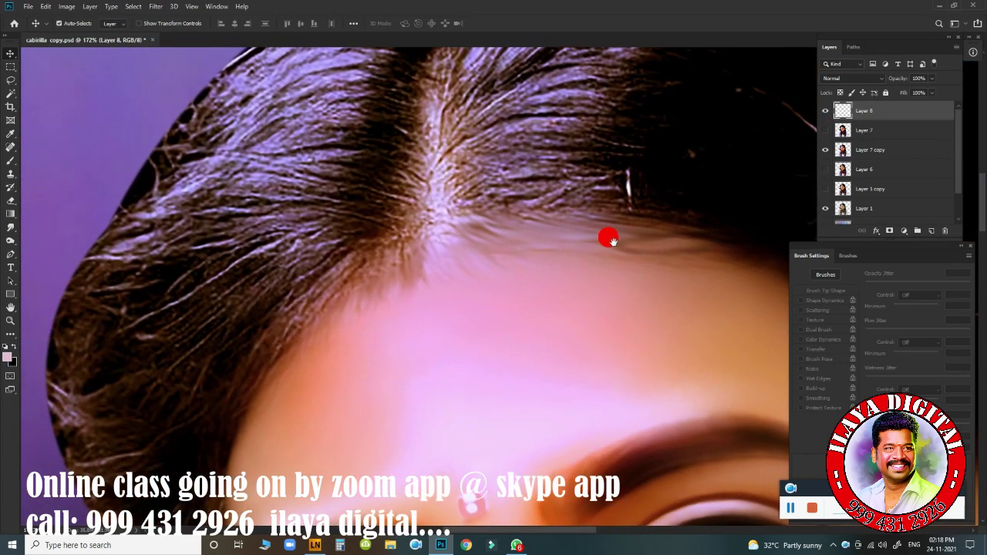
{"action": "left_click", "coordinate": [826, 132]}
{"action": "scroll", "coordinate": [509, 281], "scroll_direction": "down", "scroll_amount": 3}
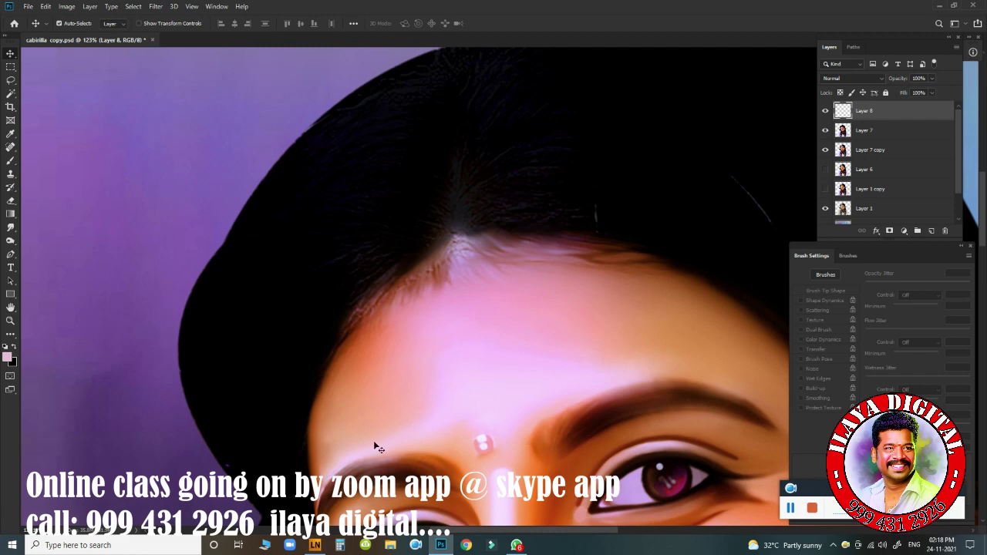
- Tilt the canvas view for painting, then level it again and return to the Brush
{"action": "key", "text": "r"}
{"action": "mouse_move", "coordinate": [297, 371]}
{"action": "left_mouse_down"}
{"action": "mouse_move", "coordinate": [311, 301]}
{"action": "mouse_move", "coordinate": [450, 301]}
{"action": "mouse_move", "coordinate": [409, 327]}
{"action": "left_mouse_up"}
{"action": "scroll", "coordinate": [377, 452], "scroll_direction": "up", "scroll_amount": 3}
{"action": "key", "text": "b"}
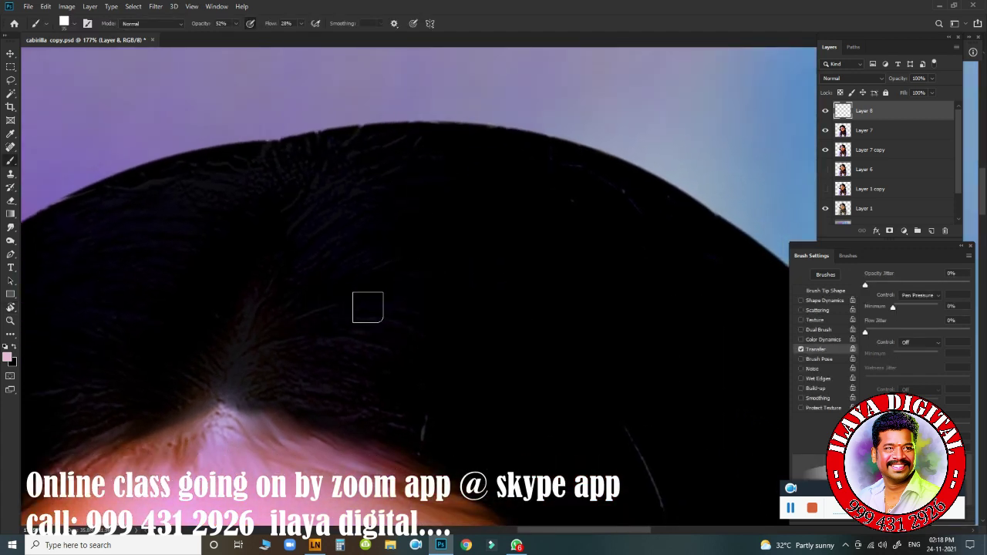
- Choose the Soft Round brush with Shape Dynamics size controlled by Pen Pressure
{"action": "mouse_move", "coordinate": [368, 307]}
{"action": "left_mouse_down"}
{"action": "mouse_move", "coordinate": [520, 242]}
{"action": "mouse_move", "coordinate": [624, 290]}
{"action": "left_mouse_up"}
{"action": "key", "text": "ctrl+z"}
{"action": "right_click", "coordinate": [548, 209]}
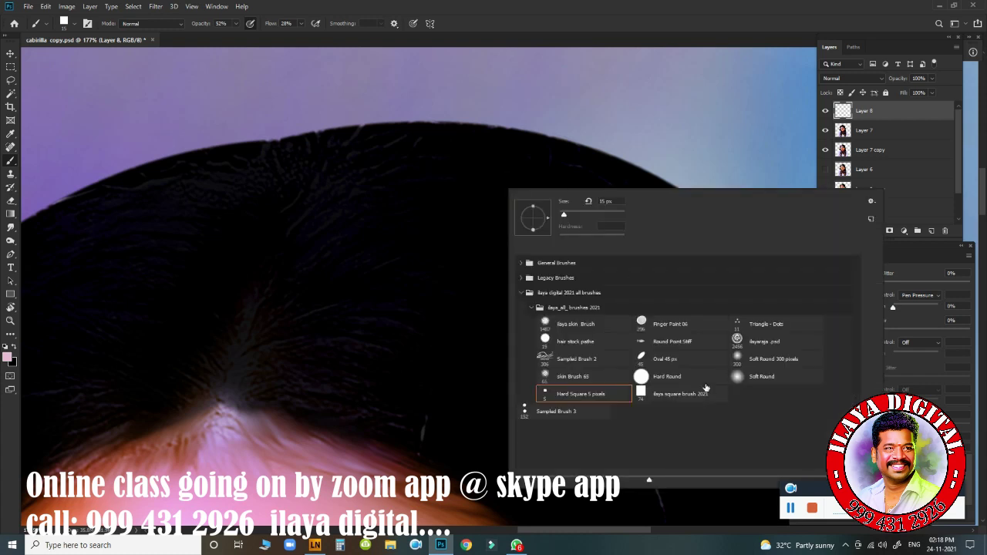
{"action": "double_click", "coordinate": [760, 376]}
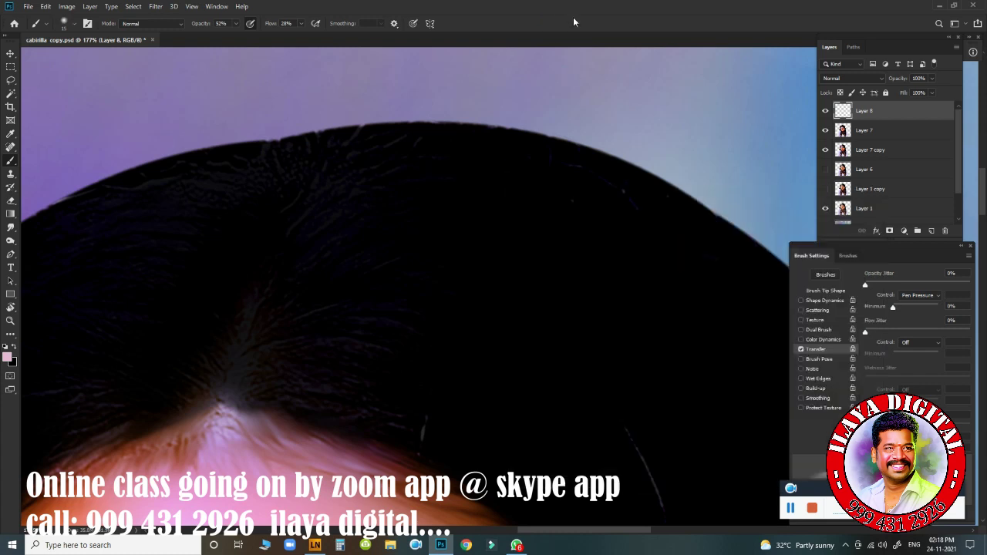
{"action": "left_click", "coordinate": [920, 342]}
{"action": "left_click", "coordinate": [918, 363]}
{"action": "left_click", "coordinate": [825, 300]}
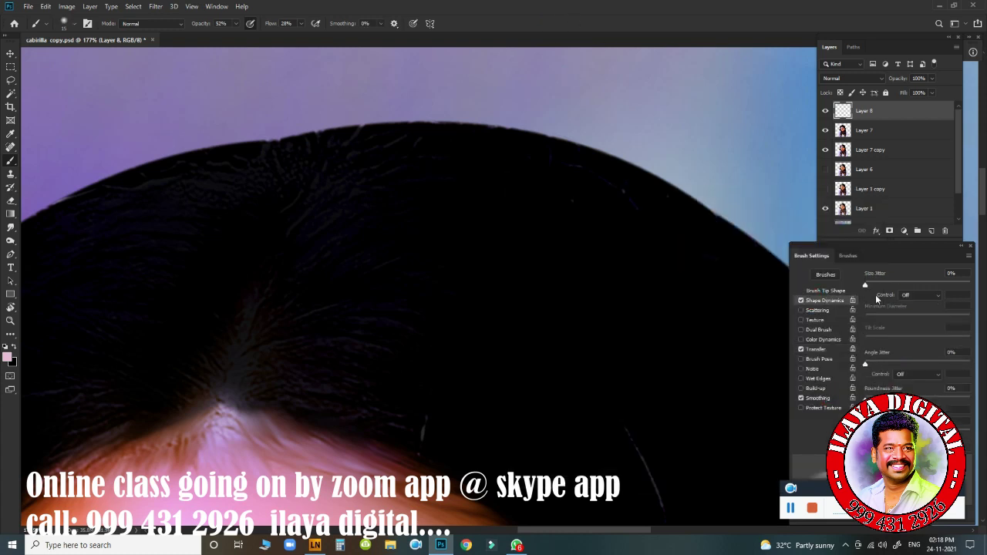
{"action": "left_click", "coordinate": [918, 296]}
{"action": "left_click", "coordinate": [895, 309]}
{"action": "left_click", "coordinate": [826, 291]}
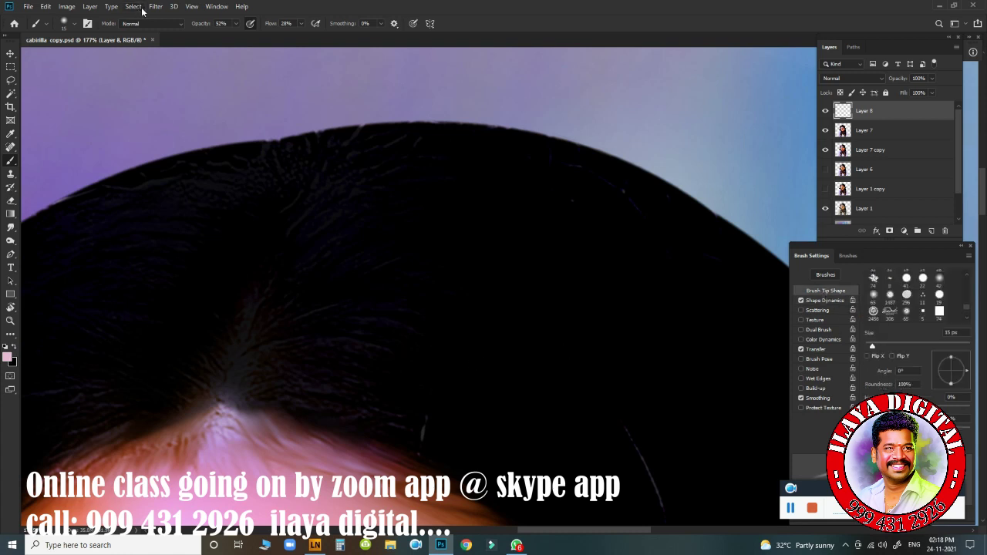
- Pick a dark teal colour from the Swatches panel
{"action": "left_click", "coordinate": [217, 6]}
{"action": "left_click", "coordinate": [266, 155]}
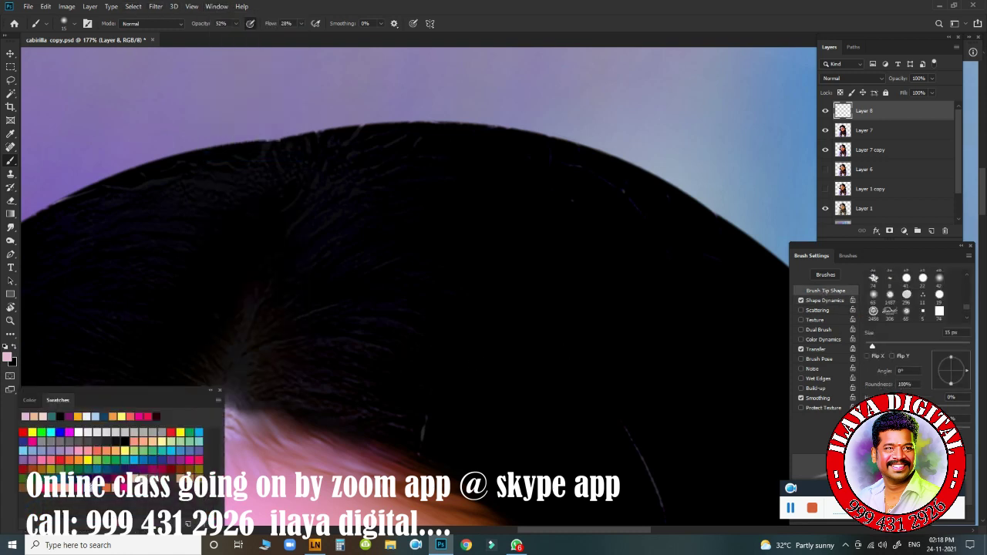
{"action": "left_click", "coordinate": [219, 390]}
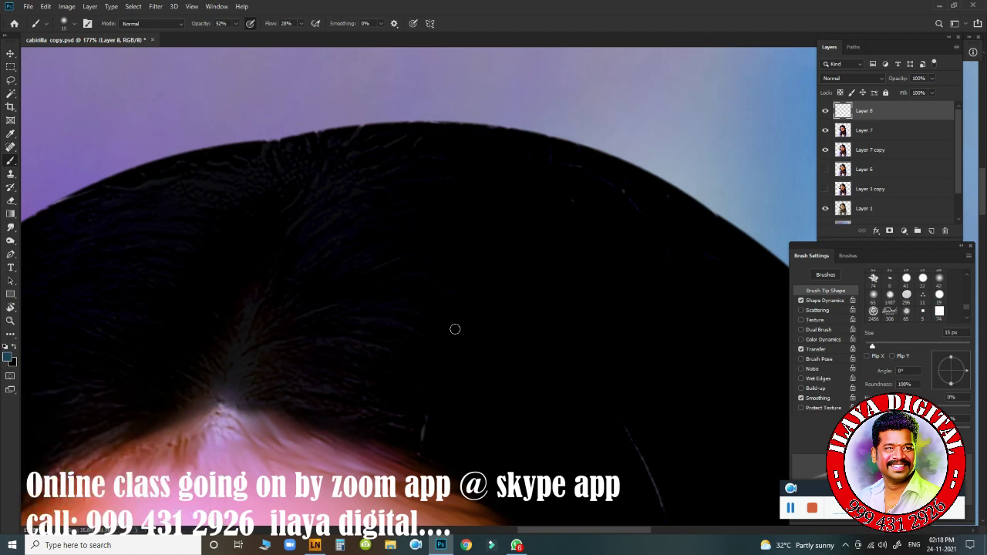
- With a 15 px brush and the dark hair layer shown, paint a curved teal strand across the hair top
{"action": "scroll", "coordinate": [366, 361], "scroll_direction": "down", "scroll_amount": 5}
{"action": "scroll", "coordinate": [469, 335], "scroll_direction": "up", "scroll_amount": 5}
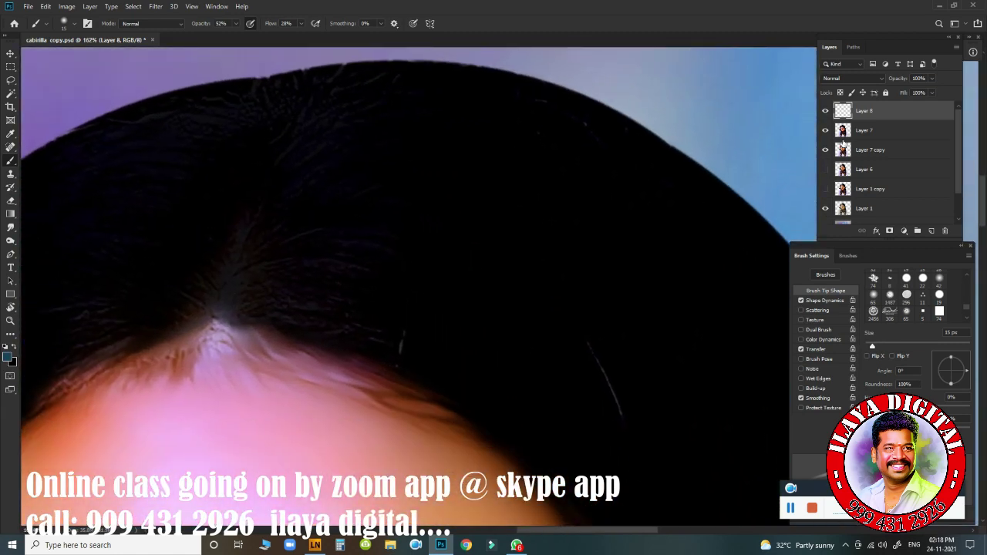
{"action": "scroll", "coordinate": [486, 316], "scroll_direction": "up", "scroll_amount": 3}
{"action": "scroll", "coordinate": [540, 309], "scroll_direction": "up", "scroll_amount": 3}
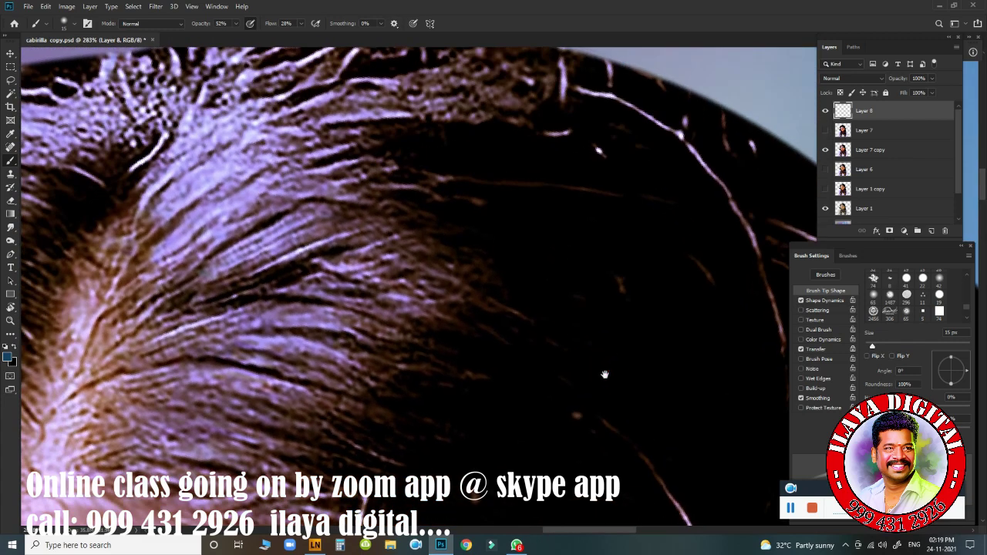
{"action": "key", "text": "bracketleft"}
{"action": "key", "text": "bracketleft"}
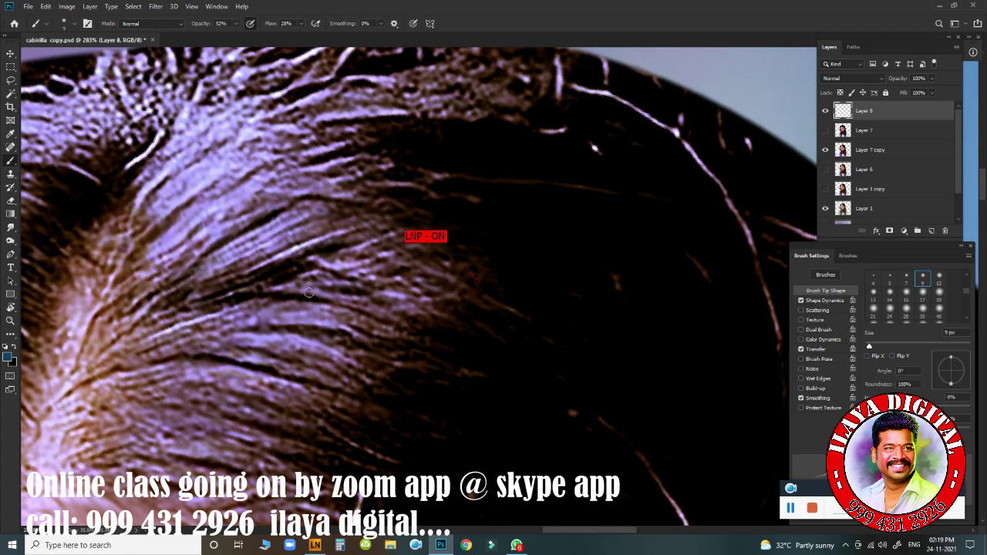
{"action": "key", "text": "bracketright"}
{"action": "key", "text": "bracketright"}
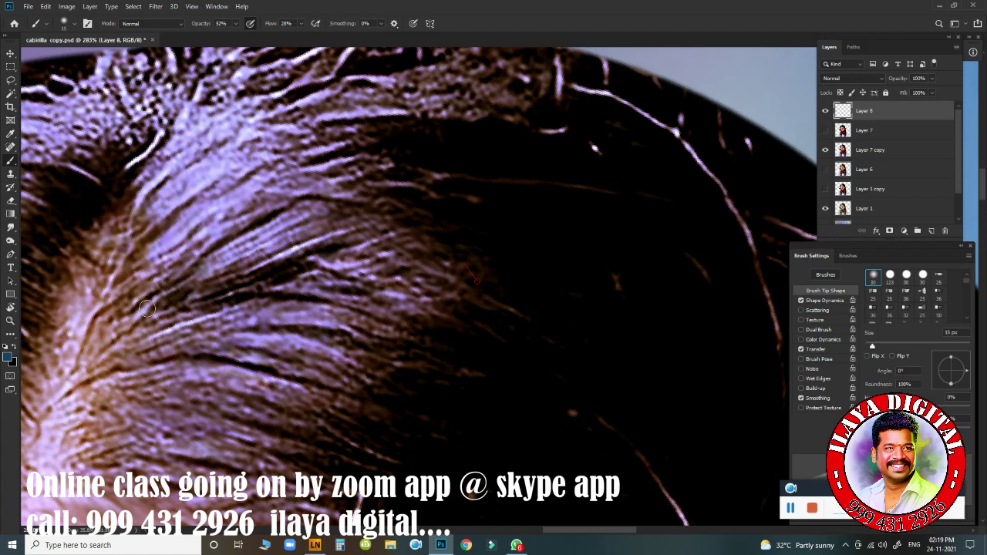
{"action": "left_click", "coordinate": [825, 133]}
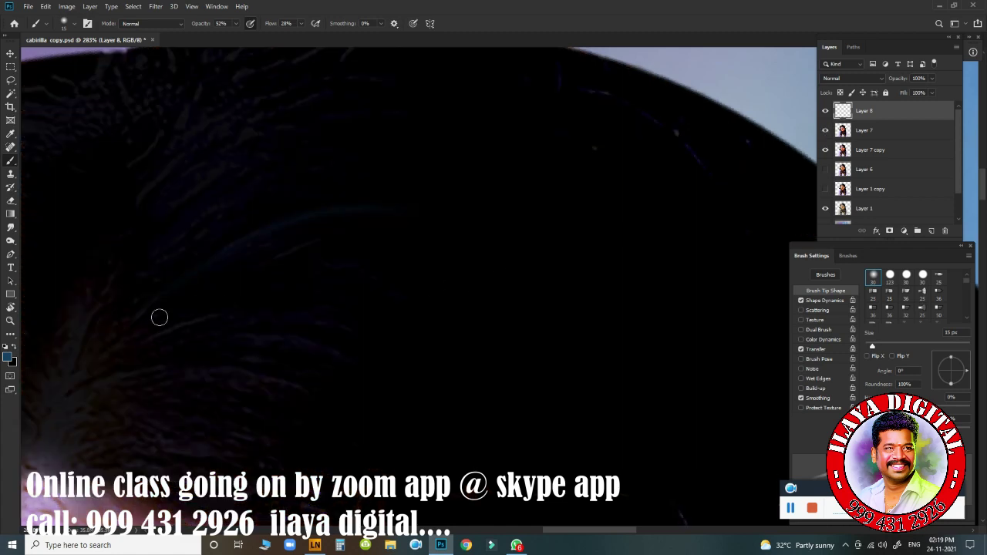
{"action": "left_click_drag", "start_coordinate": [229, 267], "coordinate": [494, 234]}
{"action": "key", "text": "ctrl+z"}
{"action": "left_click", "coordinate": [826, 130]}
- Paint curved teal strands across the top edge of the hair
{"action": "left_click_drag", "start_coordinate": [158, 270], "coordinate": [593, 174]}
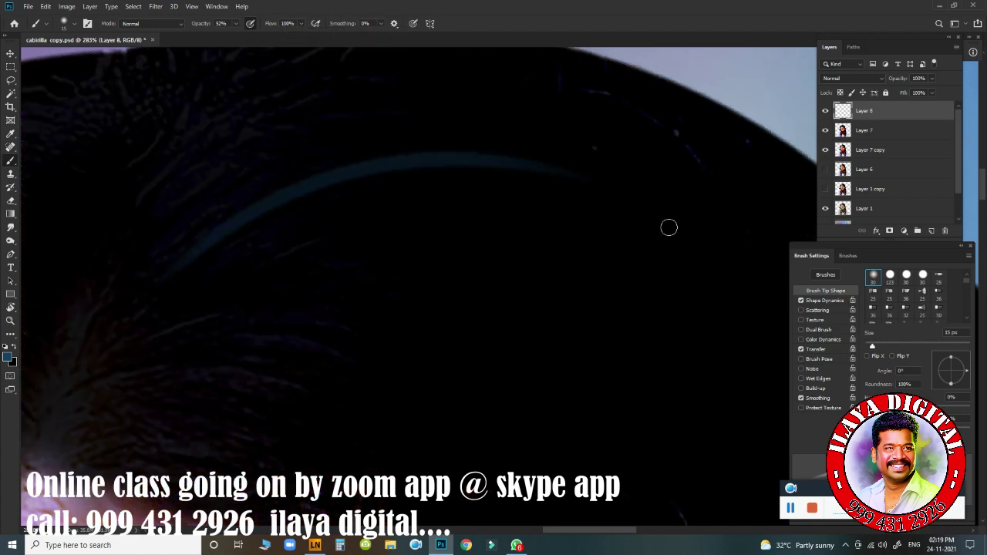
{"action": "left_click_drag", "start_coordinate": [339, 224], "coordinate": [718, 245]}
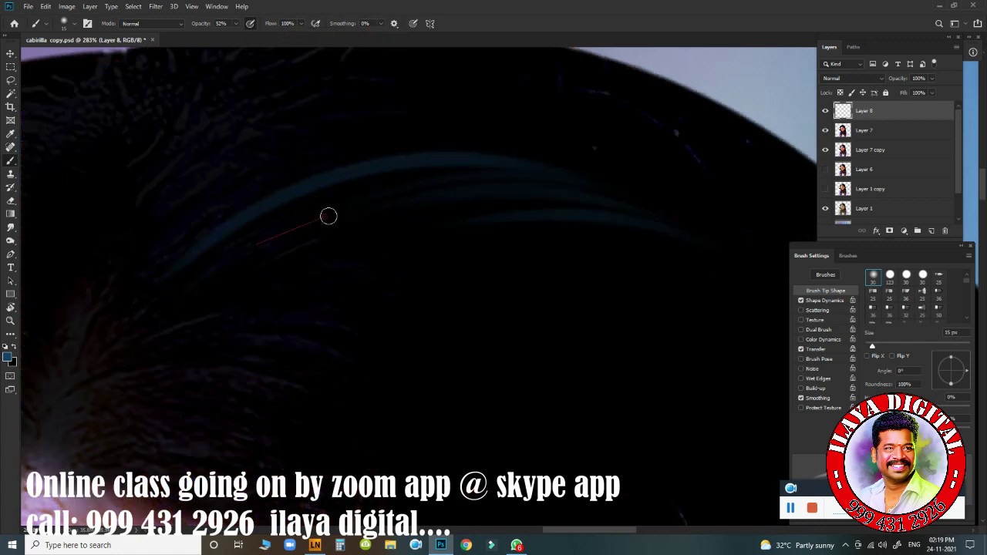
{"action": "scroll", "coordinate": [434, 326], "scroll_direction": "up", "scroll_amount": 2}
{"action": "mouse_move", "coordinate": [243, 255]}
{"action": "left_mouse_down"}
{"action": "mouse_move", "coordinate": [547, 224]}
{"action": "mouse_move", "coordinate": [331, 197]}
{"action": "left_mouse_up"}
{"action": "mouse_move", "coordinate": [573, 193]}
{"action": "left_mouse_down"}
{"action": "mouse_move", "coordinate": [331, 139]}
{"action": "mouse_move", "coordinate": [255, 166]}
{"action": "left_mouse_up"}
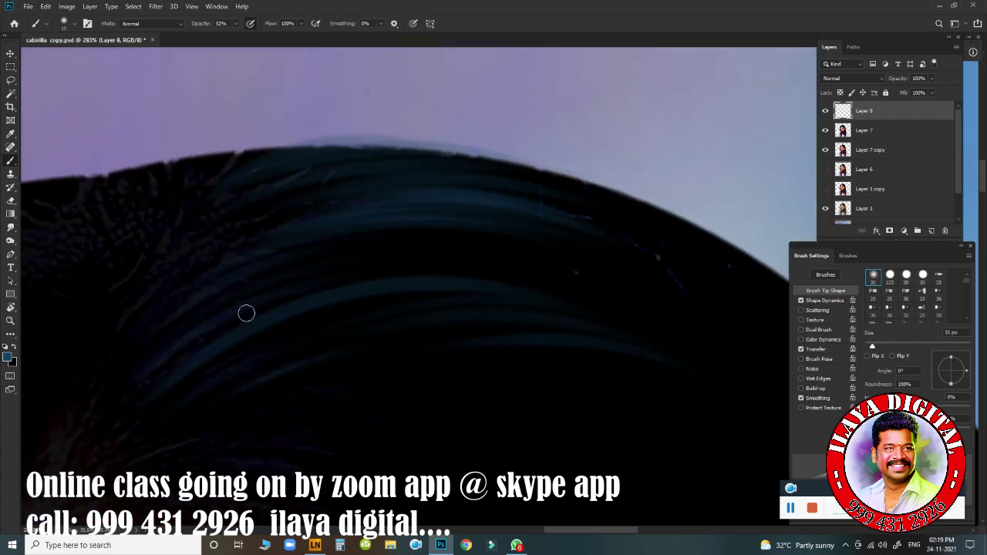
- Add more teal strands through the upper hair, near the parting and along the hairline
{"action": "left_click_drag", "start_coordinate": [641, 287], "coordinate": [502, 159]}
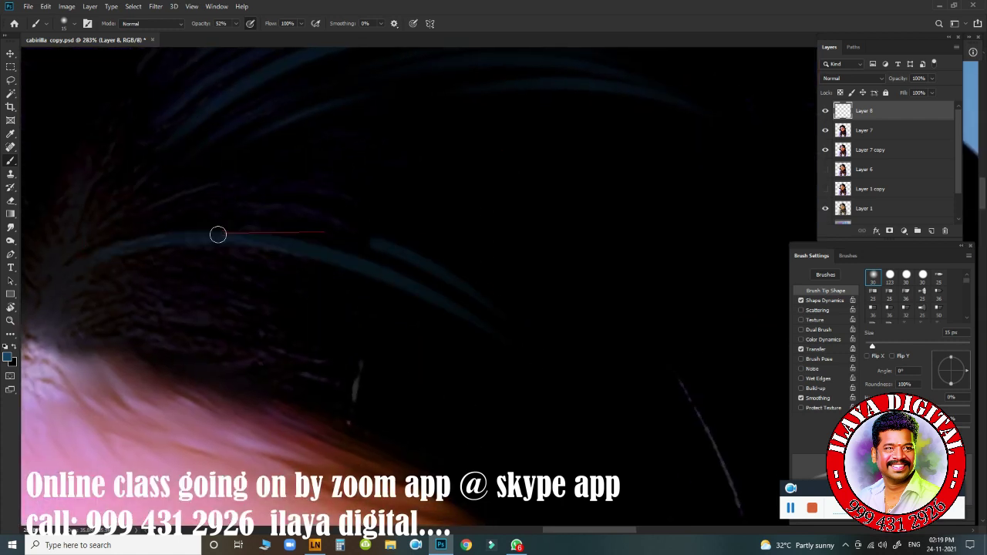
{"action": "mouse_move", "coordinate": [213, 209]}
{"action": "left_mouse_down"}
{"action": "mouse_move", "coordinate": [601, 216]}
{"action": "mouse_move", "coordinate": [429, 151]}
{"action": "left_mouse_up"}
{"action": "left_click_drag", "start_coordinate": [720, 226], "coordinate": [364, 158]}
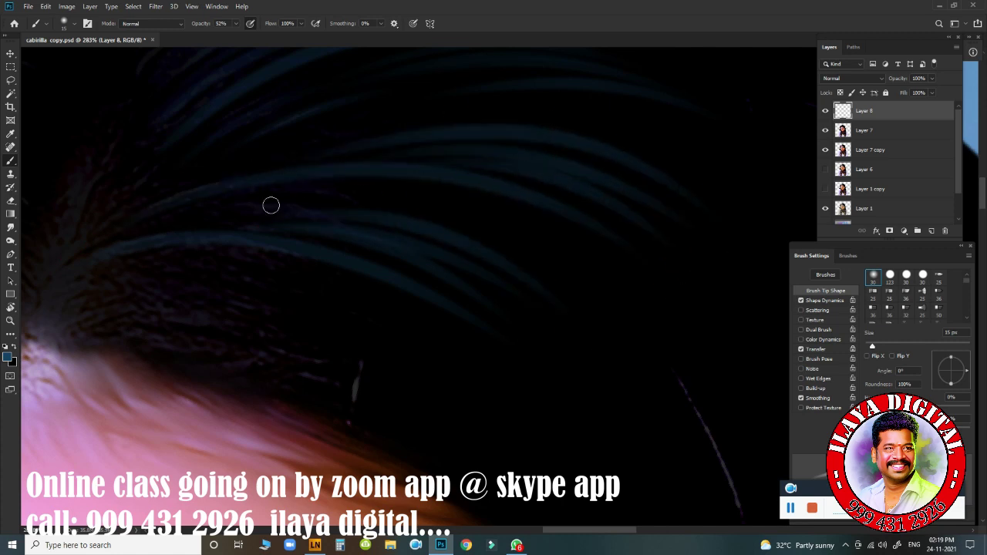
{"action": "left_click_drag", "start_coordinate": [269, 205], "coordinate": [583, 235]}
{"action": "left_click_drag", "start_coordinate": [568, 330], "coordinate": [695, 227]}
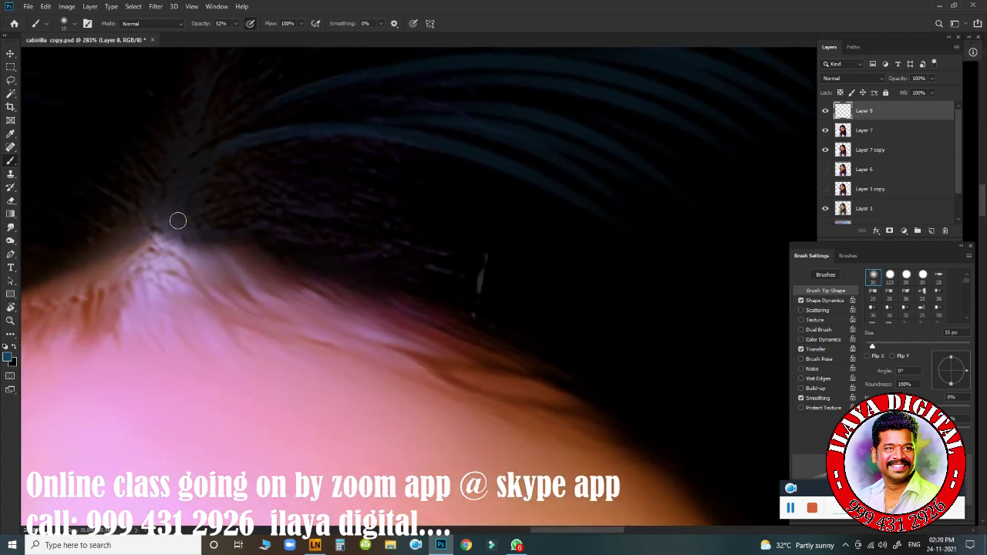
{"action": "left_click_drag", "start_coordinate": [432, 193], "coordinate": [218, 170]}
{"action": "left_click_drag", "start_coordinate": [283, 254], "coordinate": [384, 246]}
{"action": "mouse_move", "coordinate": [434, 218]}
{"action": "left_mouse_down"}
{"action": "mouse_move", "coordinate": [281, 242]}
{"action": "mouse_move", "coordinate": [562, 280]}
{"action": "mouse_move", "coordinate": [521, 301]}
{"action": "mouse_move", "coordinate": [733, 415]}
{"action": "left_mouse_up"}
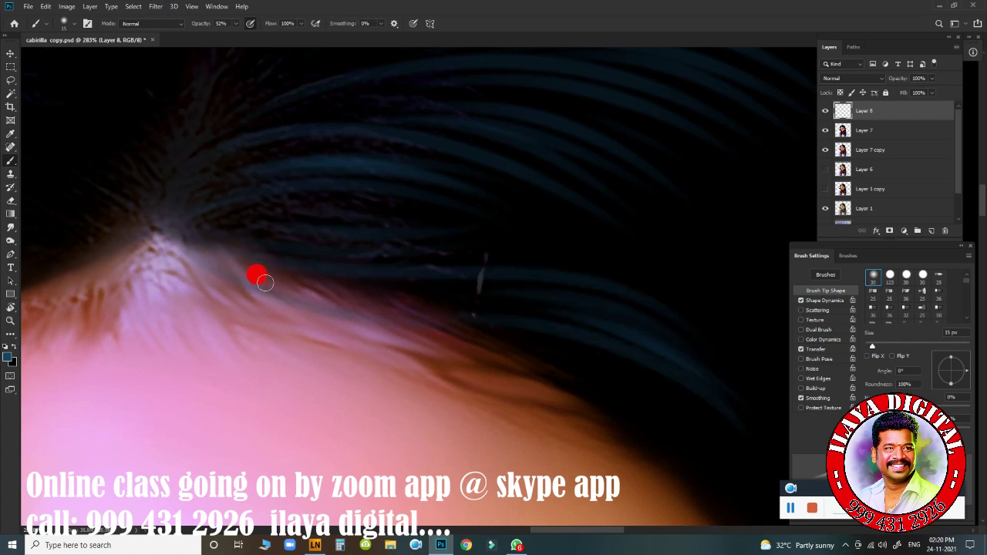
- Paint light blue-grey strands across the dark hair near the parting
{"action": "mouse_move", "coordinate": [567, 417]}
{"action": "left_mouse_down"}
{"action": "mouse_move", "coordinate": [300, 348]}
{"action": "mouse_move", "coordinate": [494, 403]}
{"action": "left_mouse_up"}
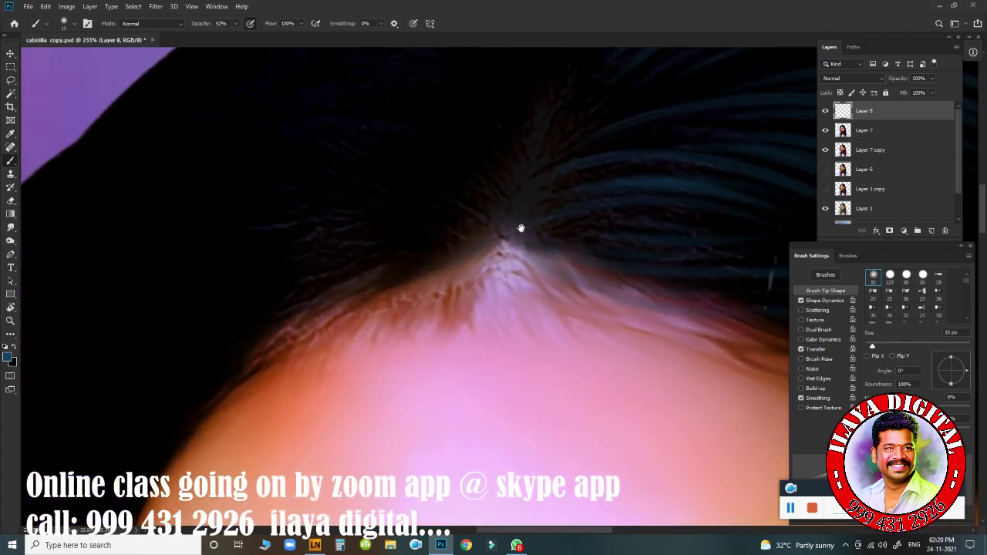
{"action": "mouse_move", "coordinate": [522, 223]}
{"action": "left_mouse_down"}
{"action": "mouse_move", "coordinate": [520, 232]}
{"action": "mouse_move", "coordinate": [458, 178]}
{"action": "mouse_move", "coordinate": [364, 185]}
{"action": "mouse_move", "coordinate": [414, 141]}
{"action": "mouse_move", "coordinate": [478, 148]}
{"action": "mouse_move", "coordinate": [539, 193]}
{"action": "left_mouse_up"}
{"action": "mouse_move", "coordinate": [671, 109]}
{"action": "left_mouse_down"}
{"action": "mouse_move", "coordinate": [633, 143]}
{"action": "mouse_move", "coordinate": [136, 254]}
{"action": "left_mouse_up"}
{"action": "scroll", "coordinate": [556, 287], "scroll_direction": "down", "scroll_amount": 2}
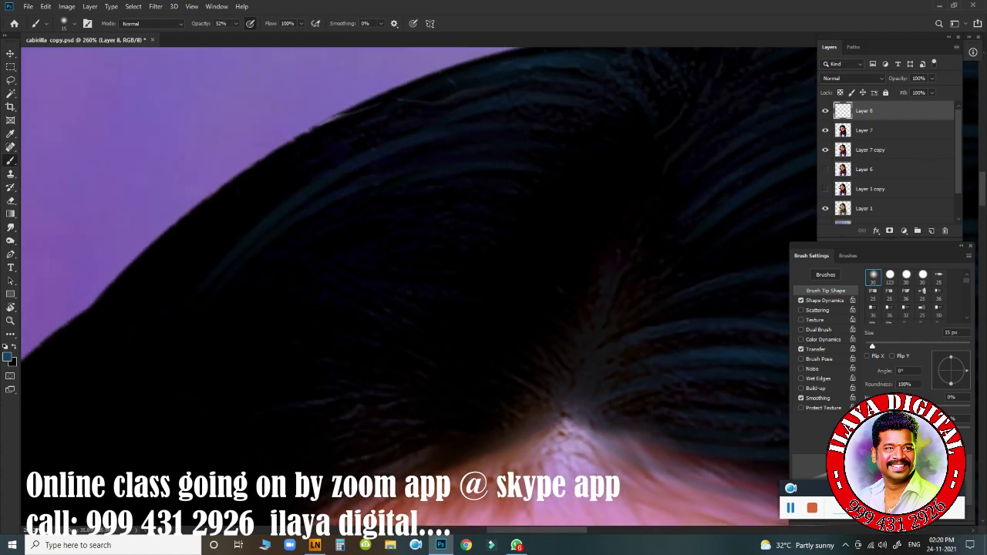
{"action": "left_click_drag", "start_coordinate": [553, 171], "coordinate": [432, 202]}
{"action": "left_click_drag", "start_coordinate": [512, 200], "coordinate": [401, 231]}
{"action": "left_click_drag", "start_coordinate": [437, 274], "coordinate": [267, 298]}
{"action": "left_click_drag", "start_coordinate": [523, 237], "coordinate": [375, 270]}
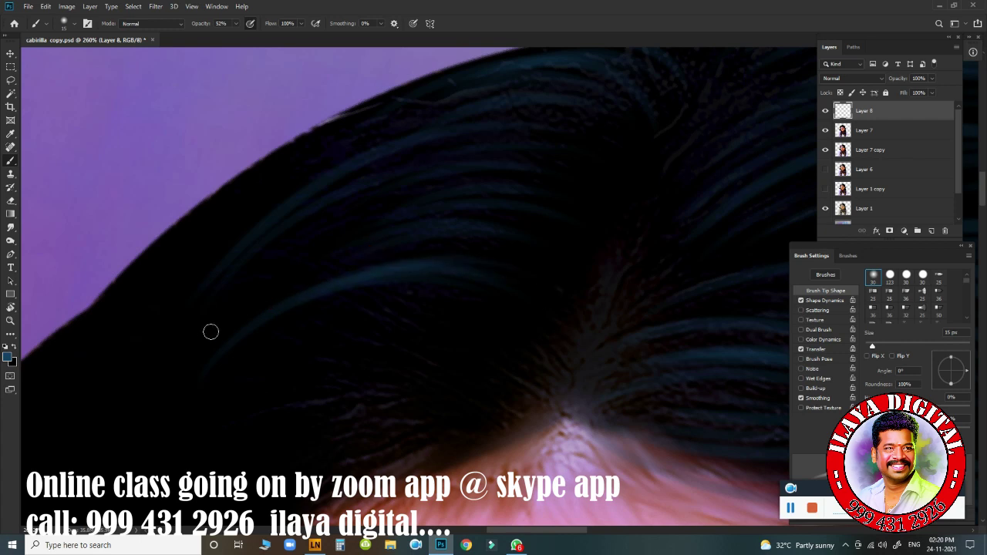
- Add more fine highlight strands around the parting and along the left hair edge
{"action": "left_click_drag", "start_coordinate": [420, 396], "coordinate": [448, 261]}
{"action": "mouse_move", "coordinate": [518, 184]}
{"action": "left_mouse_down"}
{"action": "mouse_move", "coordinate": [383, 165]}
{"action": "mouse_move", "coordinate": [540, 178]}
{"action": "left_mouse_up"}
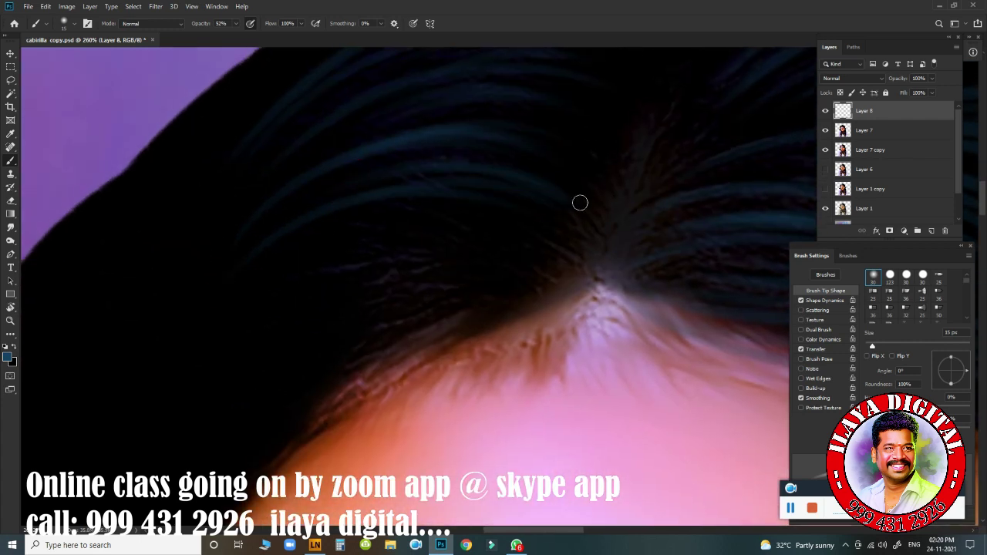
{"action": "left_click_drag", "start_coordinate": [358, 231], "coordinate": [458, 213]}
{"action": "left_click_drag", "start_coordinate": [379, 461], "coordinate": [340, 395]}
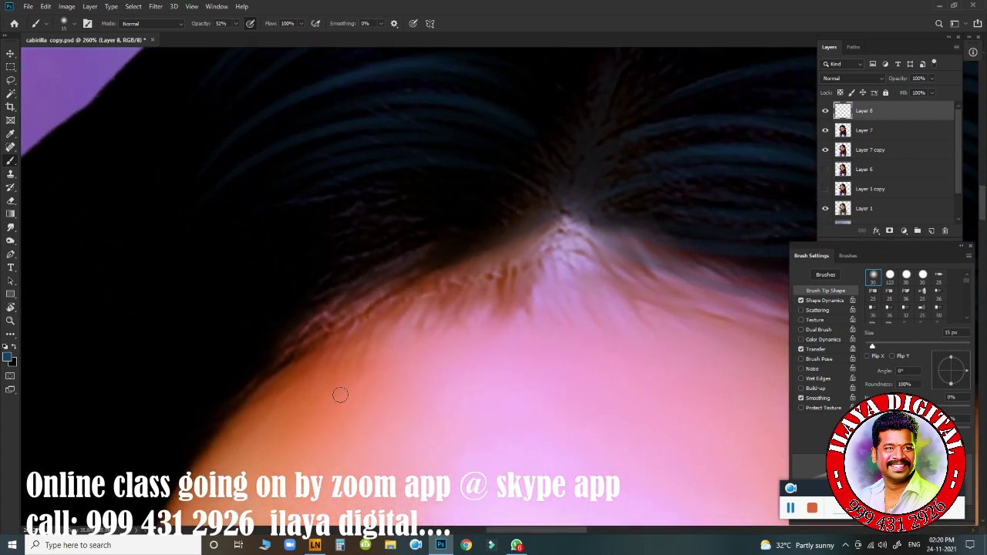
{"action": "left_click_drag", "start_coordinate": [425, 203], "coordinate": [442, 248]}
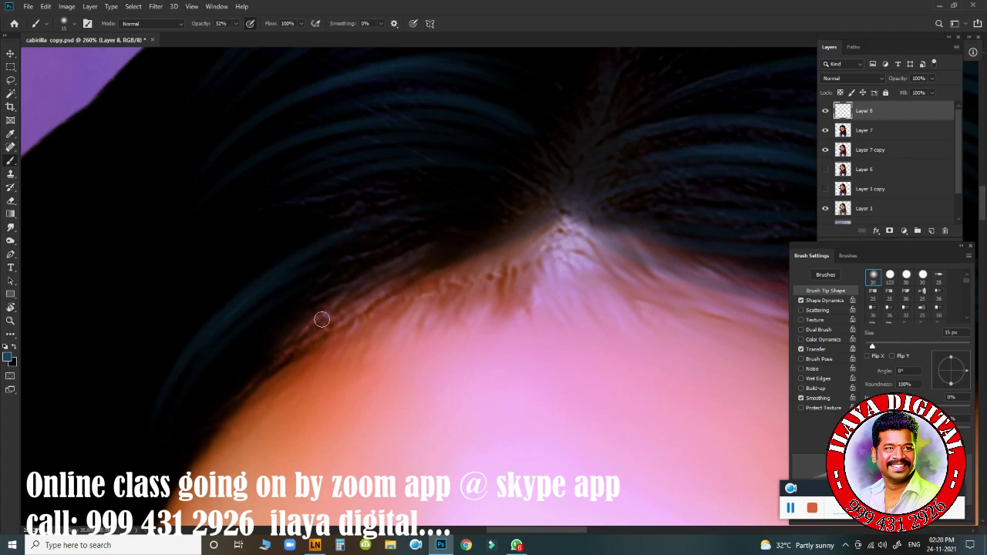
{"action": "left_click_drag", "start_coordinate": [383, 209], "coordinate": [386, 209]}
{"action": "left_click", "coordinate": [316, 278]}
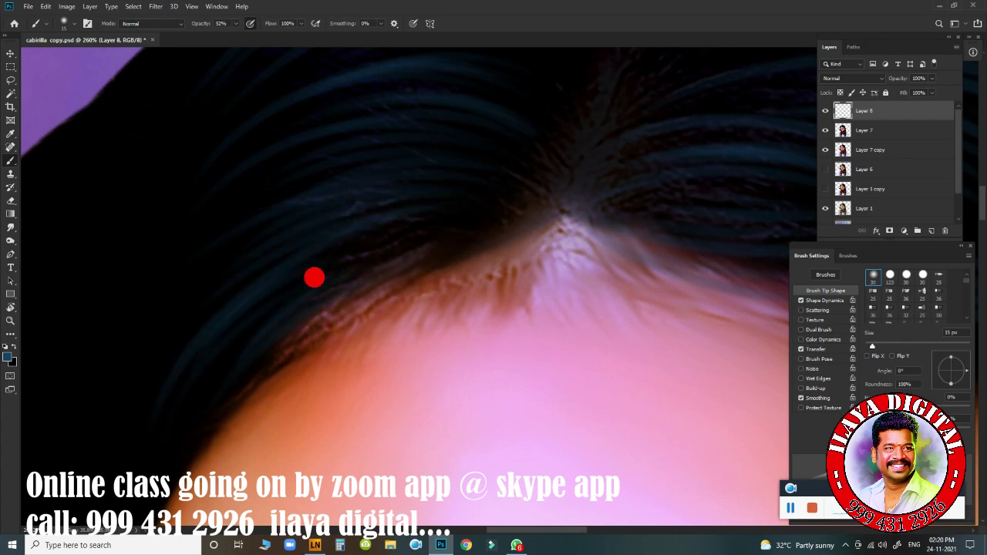
{"action": "left_click_drag", "start_coordinate": [540, 268], "coordinate": [659, 272]}
{"action": "scroll", "coordinate": [660, 272], "scroll_direction": "down", "scroll_amount": 5}
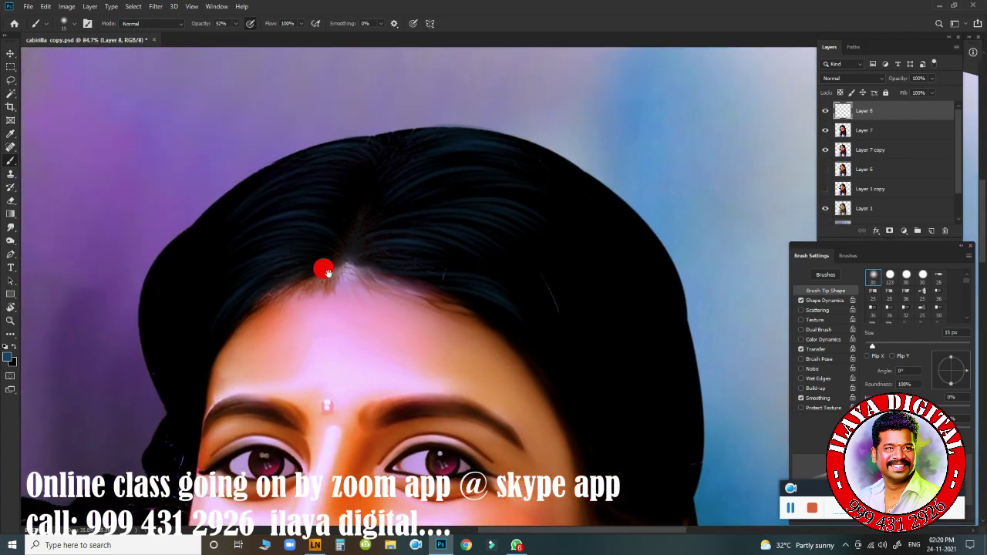
- Duplicate Layer 8 to strengthen the highlights and rotate the canvas to angle the hair
{"action": "key", "text": "ctrl+j"}
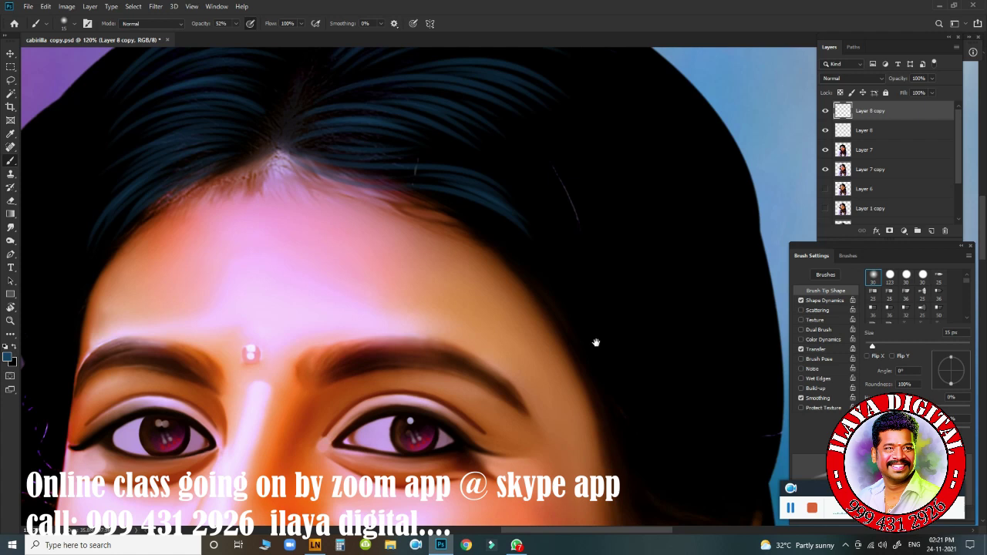
{"action": "left_click_drag", "start_coordinate": [596, 343], "coordinate": [586, 387]}
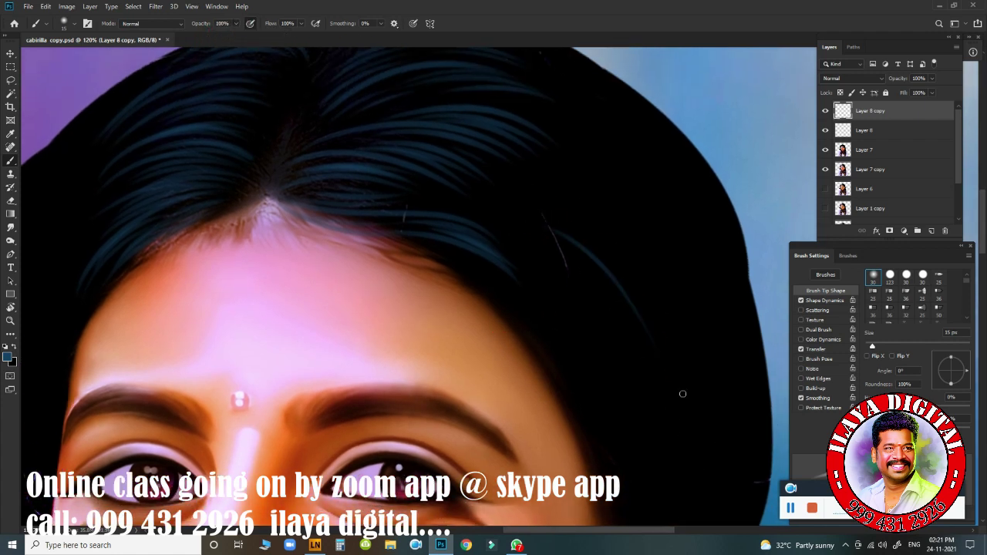
{"action": "key", "text": "r"}
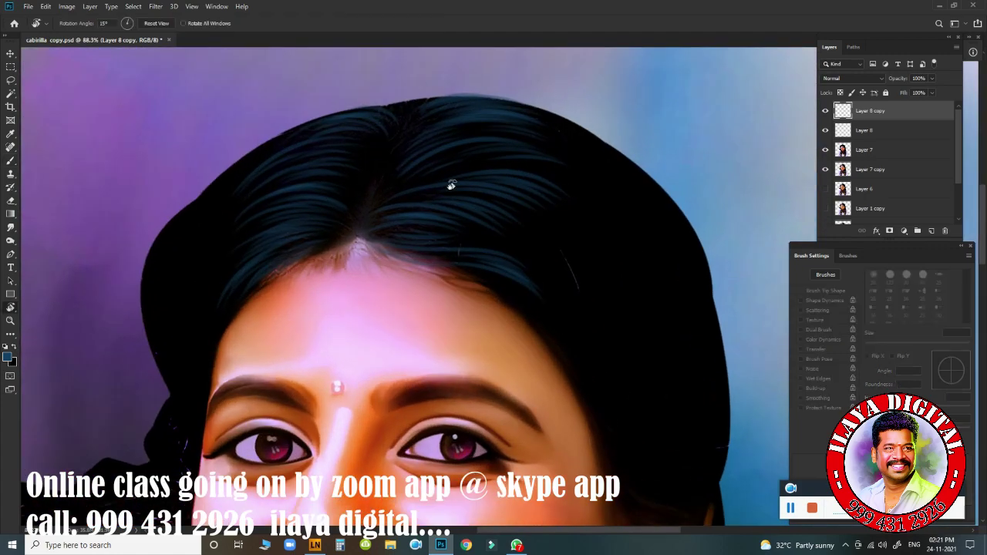
{"action": "mouse_move", "coordinate": [454, 183]}
{"action": "left_mouse_down"}
{"action": "mouse_move", "coordinate": [538, 255]}
{"action": "mouse_move", "coordinate": [519, 298]}
{"action": "left_mouse_up"}
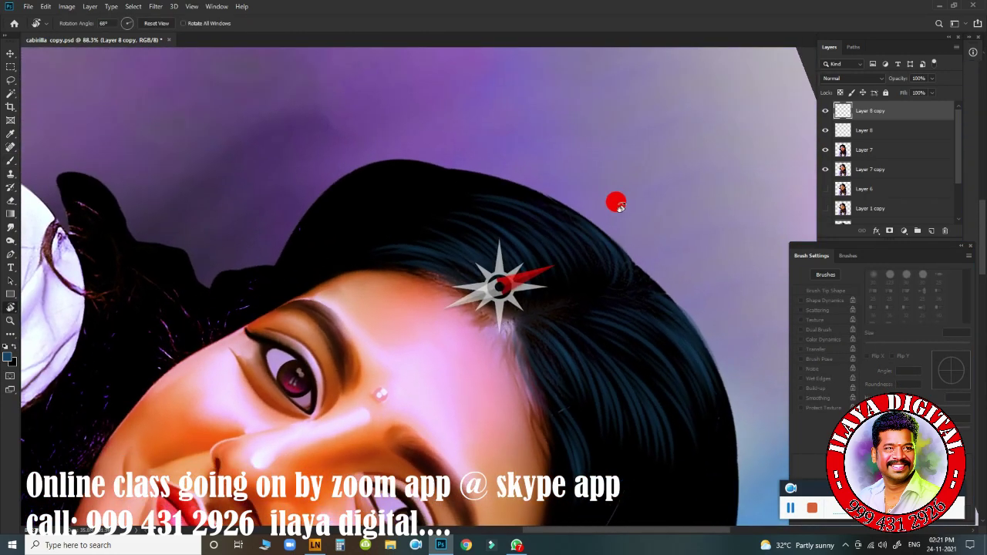
{"action": "scroll", "coordinate": [494, 360], "scroll_direction": "up", "scroll_amount": 5}
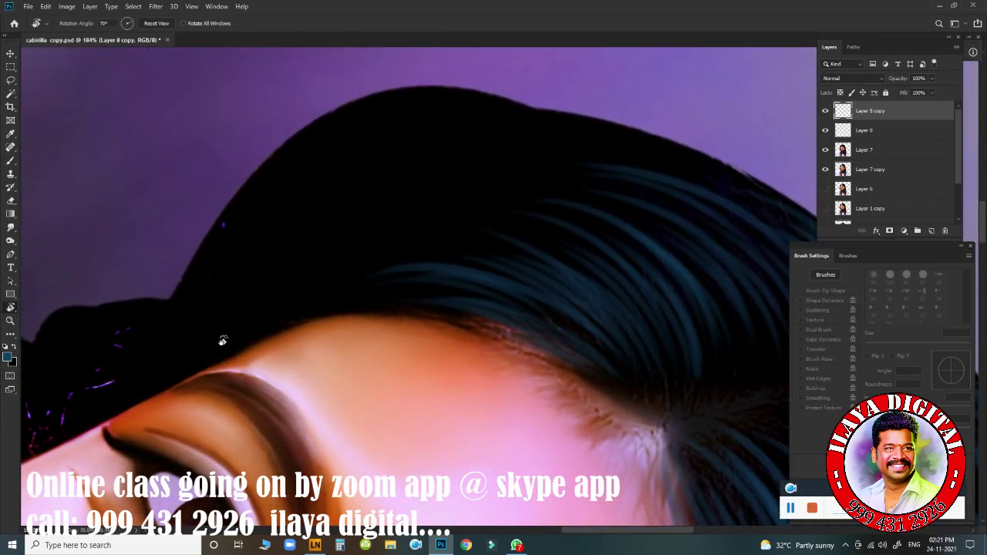
{"action": "key", "text": "b"}
- Sweep teal highlight strands along the top curve of the hair
{"action": "left_click_drag", "start_coordinate": [493, 77], "coordinate": [165, 288]}
{"action": "left_click_drag", "start_coordinate": [470, 104], "coordinate": [190, 262]}
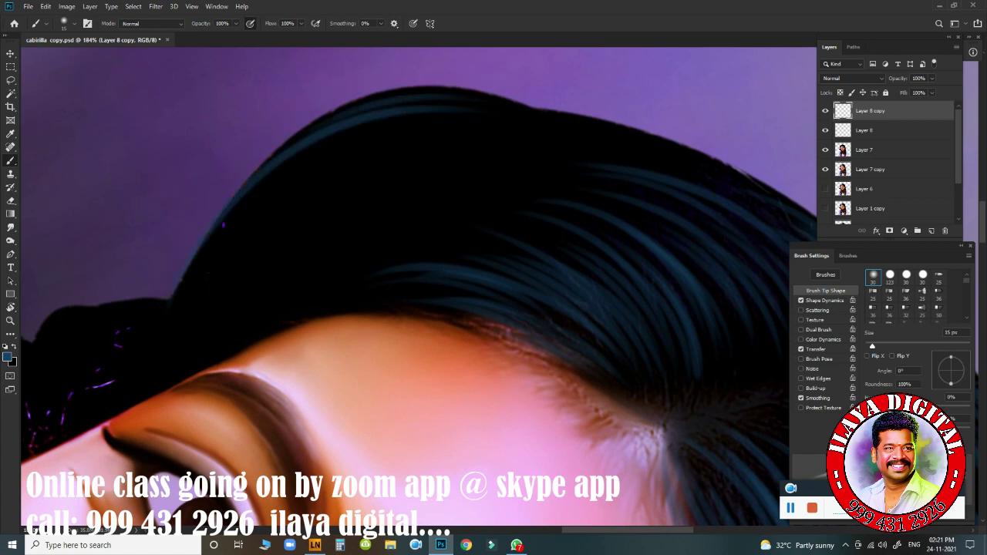
{"action": "left_click_drag", "start_coordinate": [390, 103], "coordinate": [623, 132]}
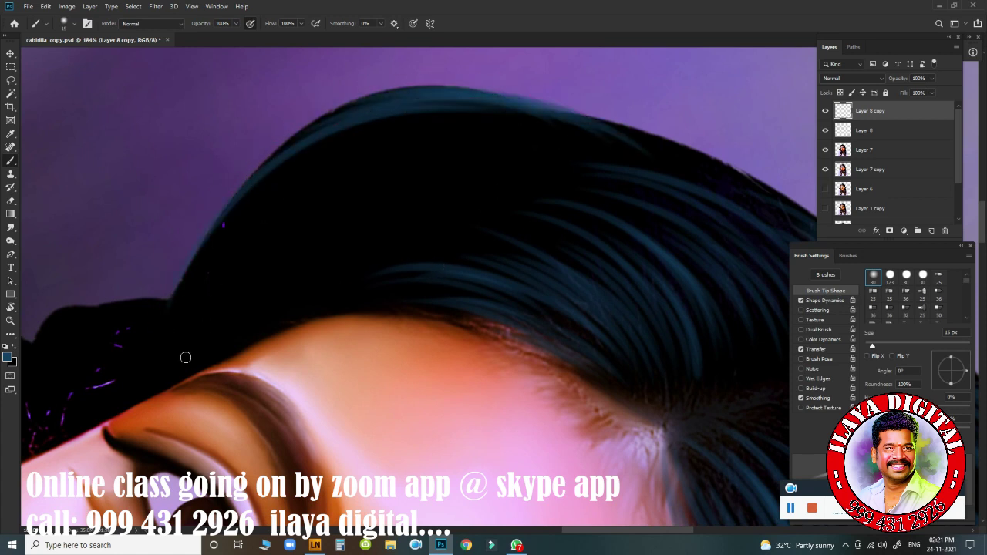
{"action": "left_click_drag", "start_coordinate": [430, 179], "coordinate": [207, 298]}
{"action": "left_click_drag", "start_coordinate": [455, 157], "coordinate": [320, 165]}
{"action": "left_click_drag", "start_coordinate": [517, 136], "coordinate": [313, 182]}
{"action": "mouse_move", "coordinate": [574, 104]}
{"action": "left_mouse_down"}
{"action": "mouse_move", "coordinate": [363, 154]}
{"action": "mouse_move", "coordinate": [180, 304]}
{"action": "mouse_move", "coordinate": [267, 203]}
{"action": "left_mouse_up"}
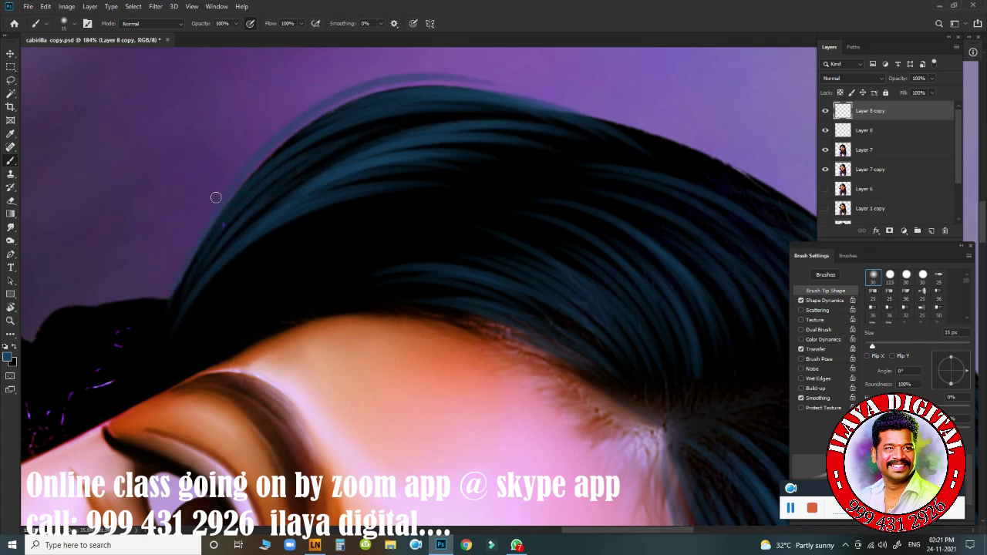
- Paint teal highlight strands along the hairline
{"action": "scroll", "coordinate": [602, 174], "scroll_direction": "down", "scroll_amount": 3}
{"action": "left_click_drag", "start_coordinate": [401, 182], "coordinate": [249, 205]}
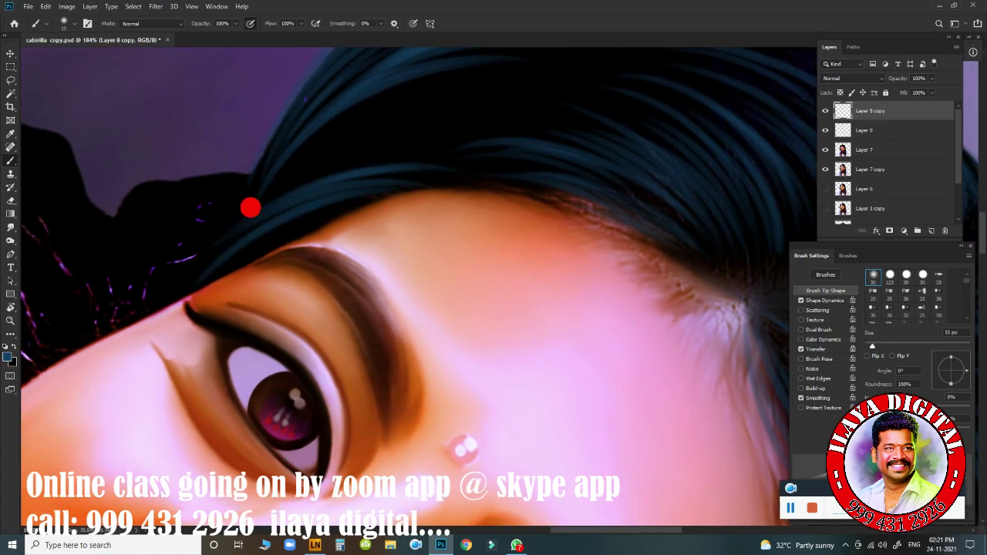
{"action": "mouse_move", "coordinate": [512, 126]}
{"action": "left_mouse_down"}
{"action": "mouse_move", "coordinate": [533, 101]}
{"action": "mouse_move", "coordinate": [367, 117]}
{"action": "left_mouse_up"}
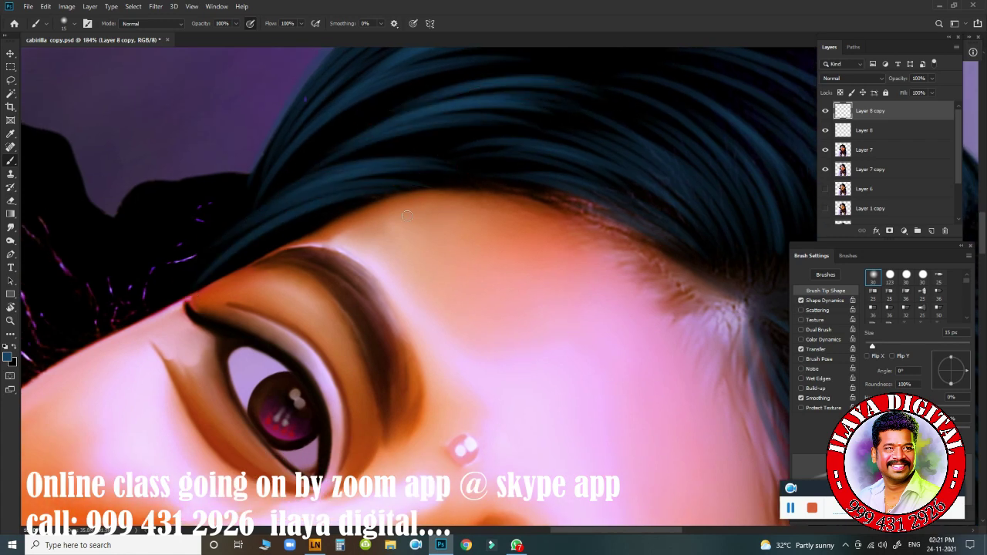
{"action": "left_click_drag", "start_coordinate": [452, 173], "coordinate": [371, 269]}
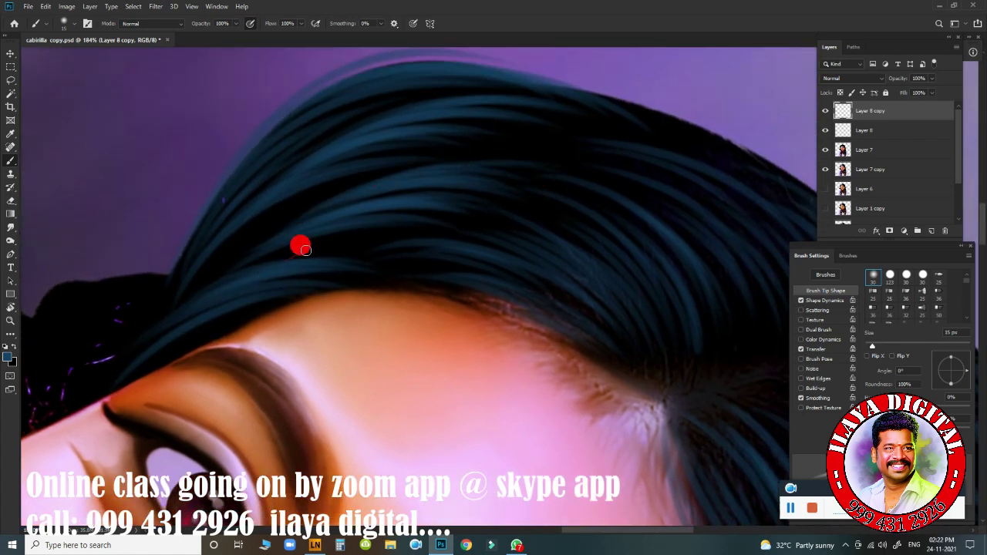
{"action": "left_click_drag", "start_coordinate": [300, 245], "coordinate": [573, 229]}
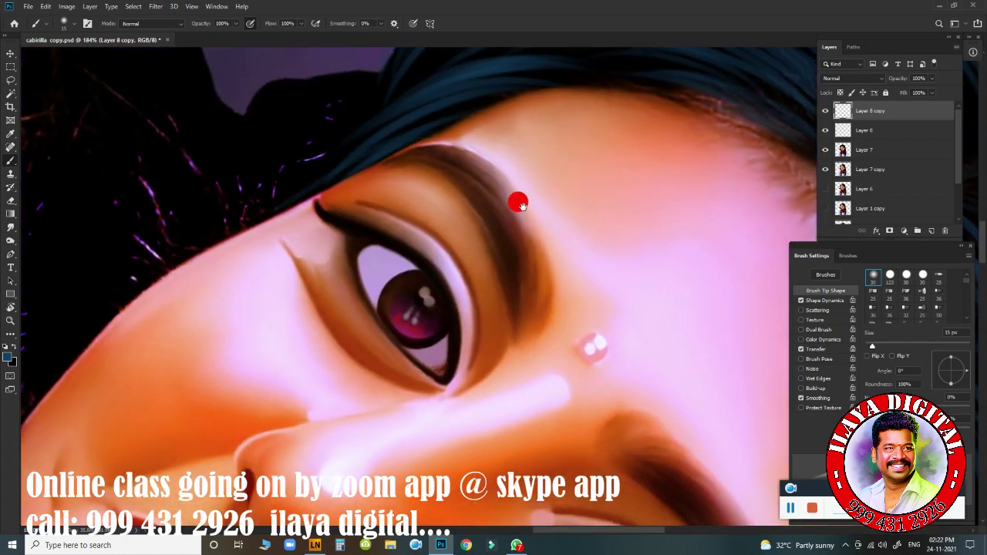
{"action": "left_click_drag", "start_coordinate": [518, 203], "coordinate": [503, 357]}
{"action": "left_click_drag", "start_coordinate": [477, 308], "coordinate": [651, 278]}
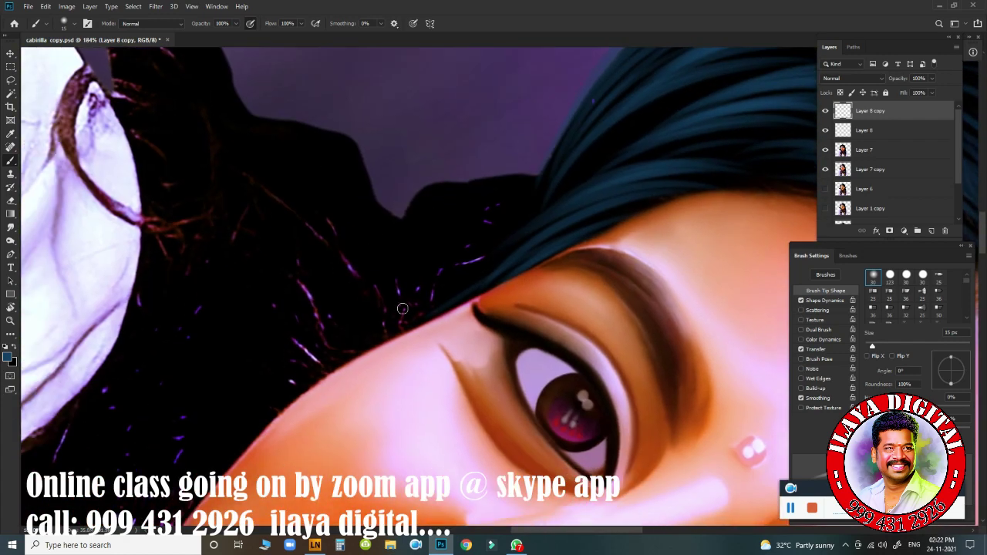
- Paint curved blue strands into the dark hair and the lower-left curl
{"action": "mouse_move", "coordinate": [467, 203]}
{"action": "left_mouse_down"}
{"action": "mouse_move", "coordinate": [396, 238]}
{"action": "mouse_move", "coordinate": [443, 251]}
{"action": "mouse_move", "coordinate": [315, 348]}
{"action": "mouse_move", "coordinate": [471, 264]}
{"action": "mouse_move", "coordinate": [360, 319]}
{"action": "mouse_move", "coordinate": [516, 320]}
{"action": "mouse_move", "coordinate": [235, 348]}
{"action": "left_mouse_up"}
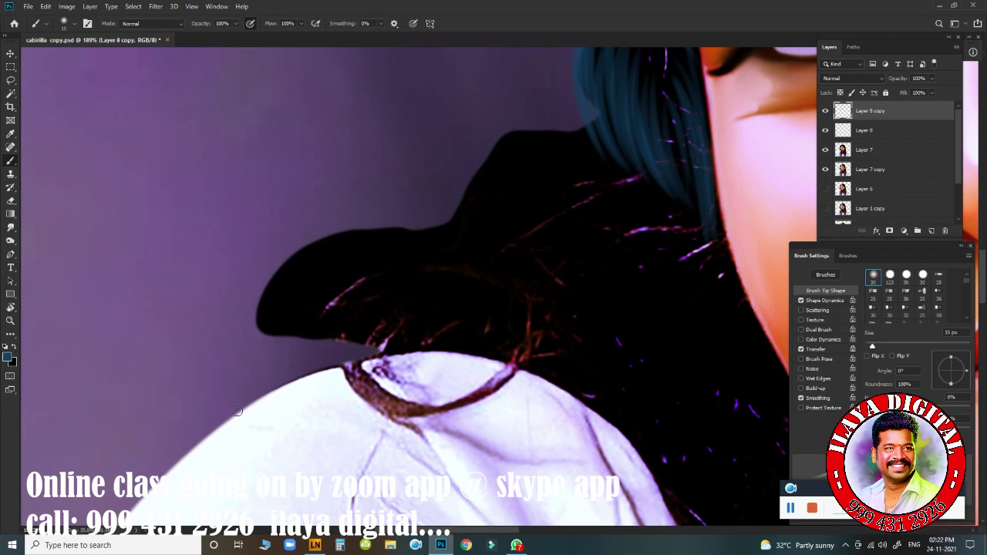
{"action": "mouse_move", "coordinate": [252, 387]}
{"action": "left_mouse_down"}
{"action": "mouse_move", "coordinate": [425, 221]}
{"action": "mouse_move", "coordinate": [250, 287]}
{"action": "mouse_move", "coordinate": [405, 240]}
{"action": "mouse_move", "coordinate": [522, 270]}
{"action": "mouse_move", "coordinate": [412, 280]}
{"action": "mouse_move", "coordinate": [453, 306]}
{"action": "left_mouse_up"}
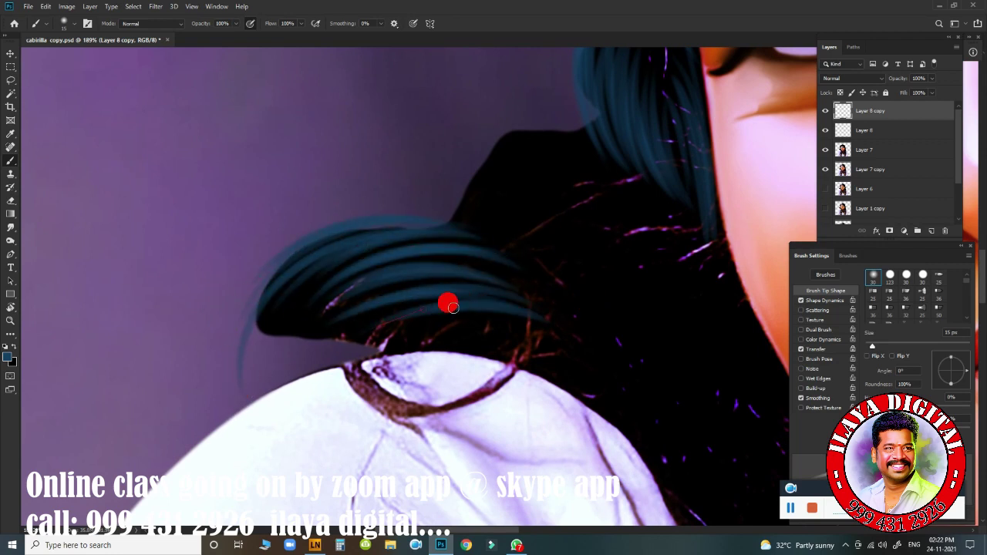
{"action": "left_click_drag", "start_coordinate": [346, 260], "coordinate": [341, 348]}
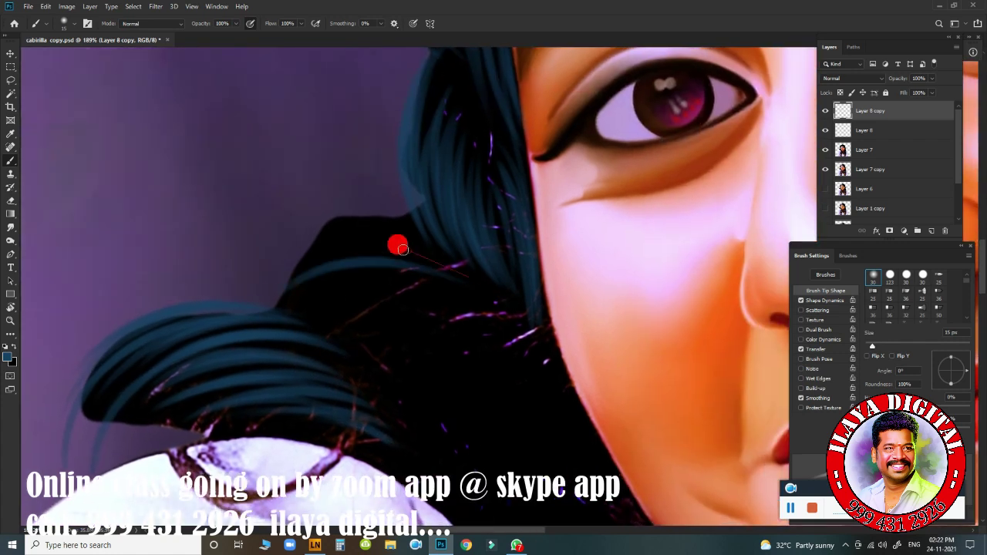
{"action": "mouse_move", "coordinate": [402, 249]}
{"action": "left_mouse_down"}
{"action": "mouse_move", "coordinate": [273, 259]}
{"action": "mouse_move", "coordinate": [452, 254]}
{"action": "mouse_move", "coordinate": [273, 270]}
{"action": "mouse_move", "coordinate": [540, 363]}
{"action": "left_mouse_up"}
{"action": "left_click_drag", "start_coordinate": [452, 301], "coordinate": [567, 405]}
{"action": "left_click_drag", "start_coordinate": [476, 357], "coordinate": [362, 332]}
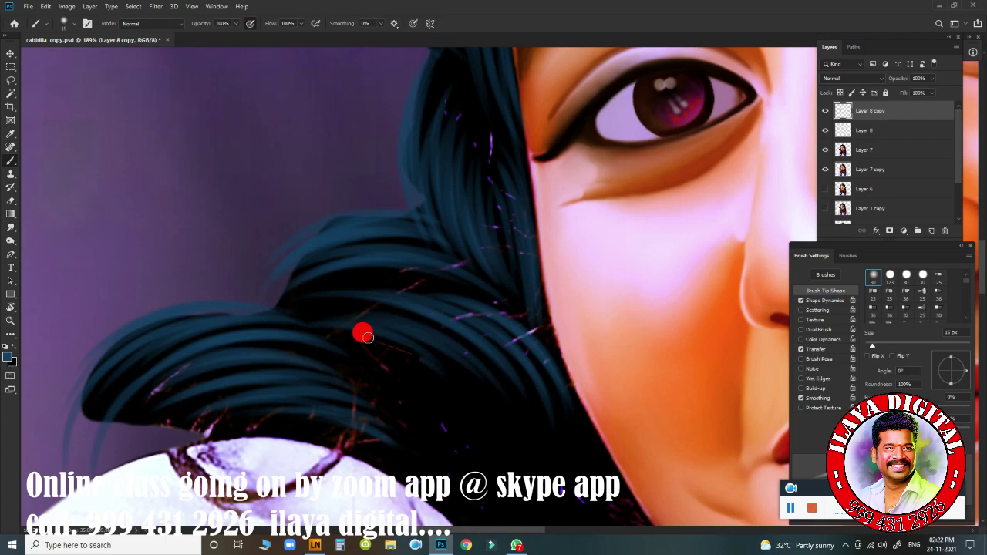
{"action": "mouse_move", "coordinate": [558, 430]}
{"action": "left_mouse_down"}
{"action": "mouse_move", "coordinate": [430, 293]}
{"action": "mouse_move", "coordinate": [412, 359]}
{"action": "mouse_move", "coordinate": [568, 269]}
{"action": "mouse_move", "coordinate": [622, 269]}
{"action": "left_mouse_up"}
- Add a new layer, move Layer 9 below Layer 8 copy, and delete Layer 8
{"action": "key", "text": "ctrl+shift+alt+n"}
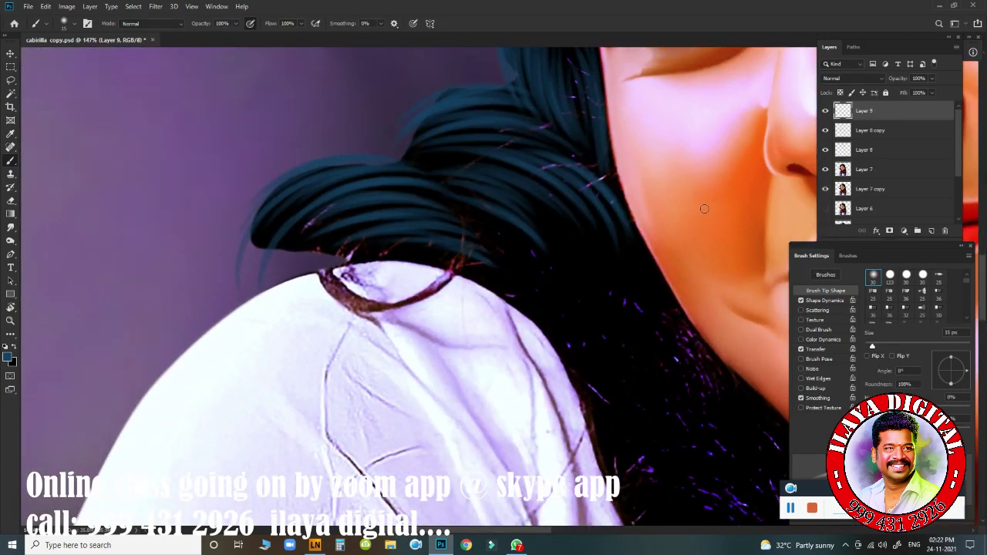
{"action": "key", "text": "ctrl+bracketleft"}
{"action": "scroll", "coordinate": [597, 261], "scroll_direction": "down", "scroll_amount": 5}
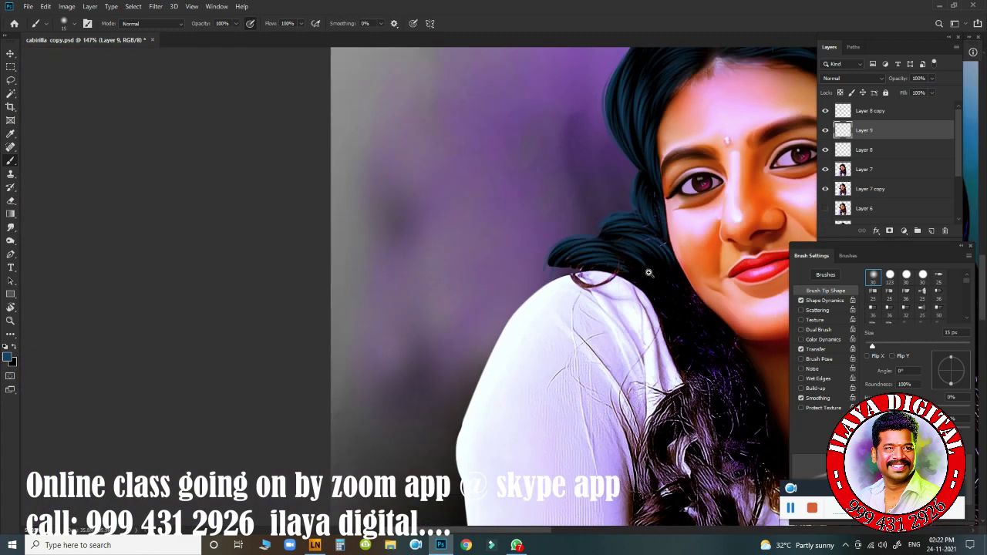
{"action": "left_click", "coordinate": [825, 150]}
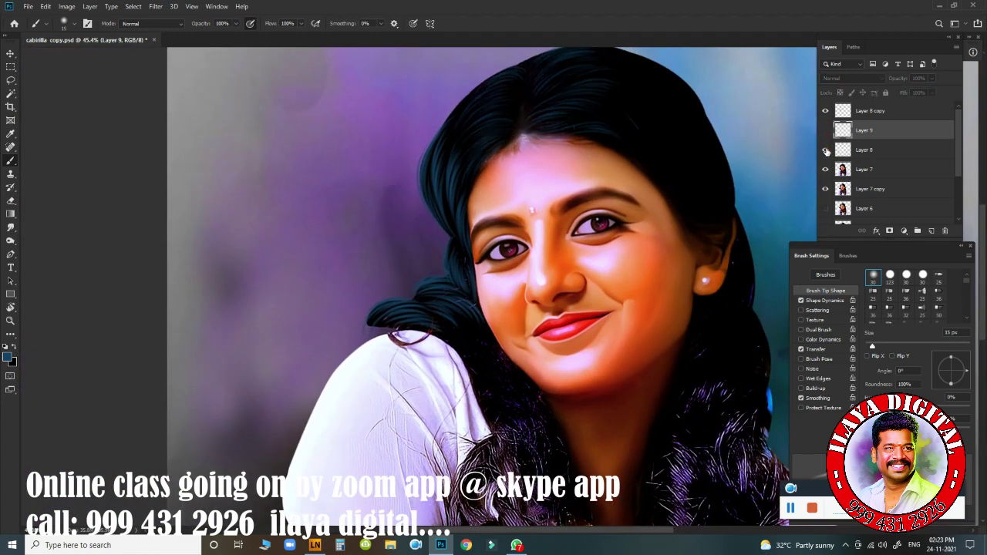
{"action": "left_click", "coordinate": [876, 150]}
{"action": "key", "text": "Delete"}
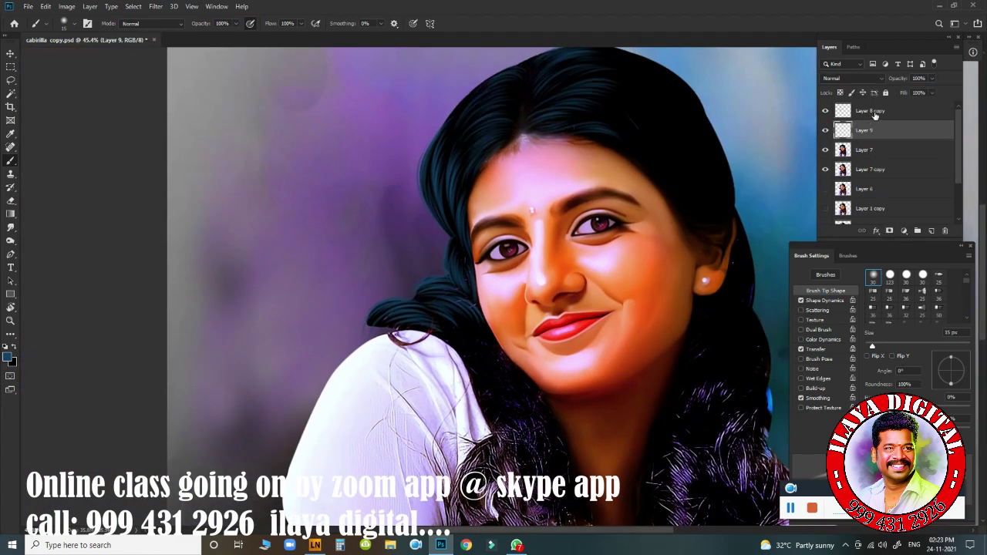
- Delete Layer 8 copy and add a new empty Layer 10
{"action": "left_click_drag", "start_coordinate": [875, 114], "coordinate": [877, 129]}
{"action": "left_click", "coordinate": [825, 129]}
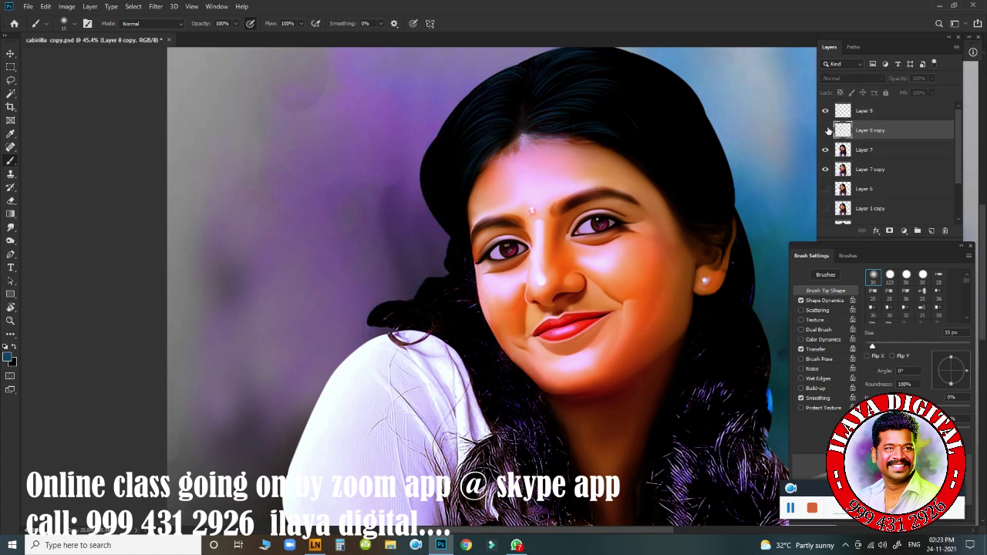
{"action": "left_click", "coordinate": [825, 130]}
{"action": "key", "text": "Delete"}
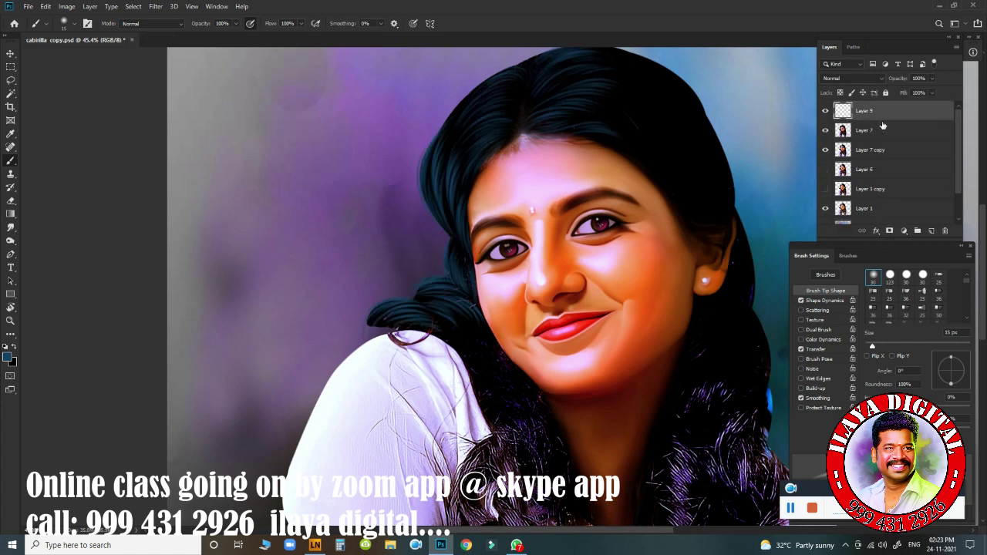
{"action": "key", "text": "ctrl+shift+alt+n"}
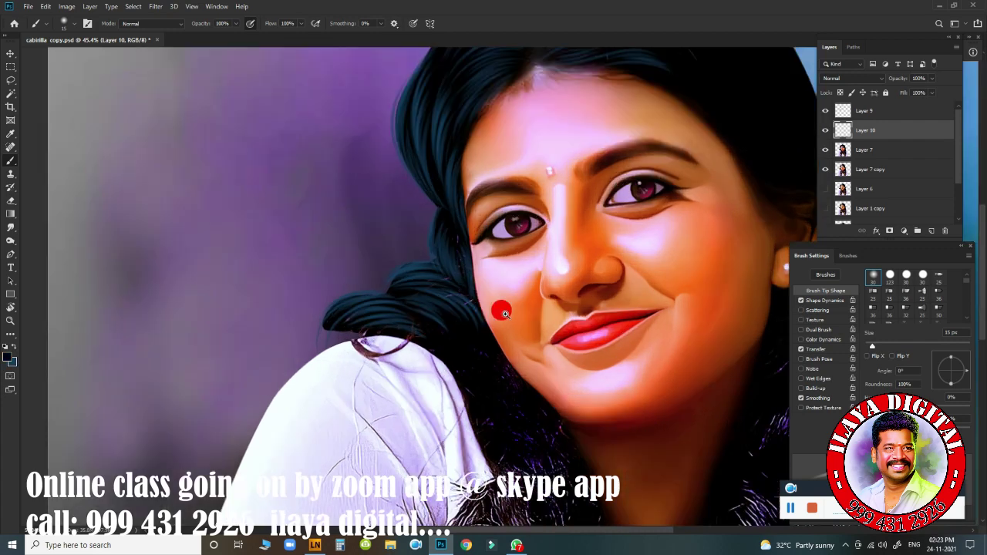
- Paint dark curly hair strands curving over the shoulder edge
{"action": "left_click_drag", "start_coordinate": [414, 363], "coordinate": [558, 304]}
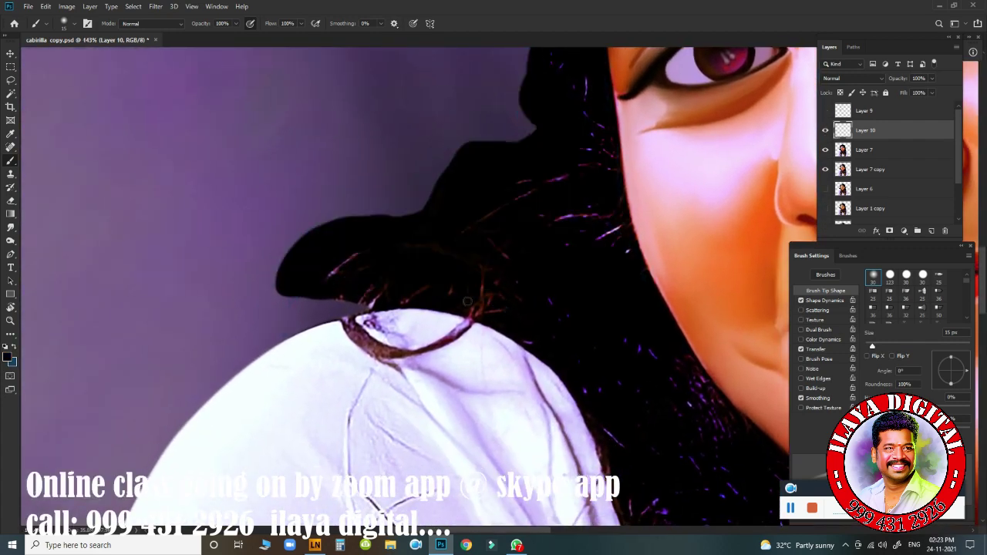
{"action": "left_click_drag", "start_coordinate": [337, 249], "coordinate": [239, 354]}
{"action": "left_click_drag", "start_coordinate": [370, 305], "coordinate": [233, 377]}
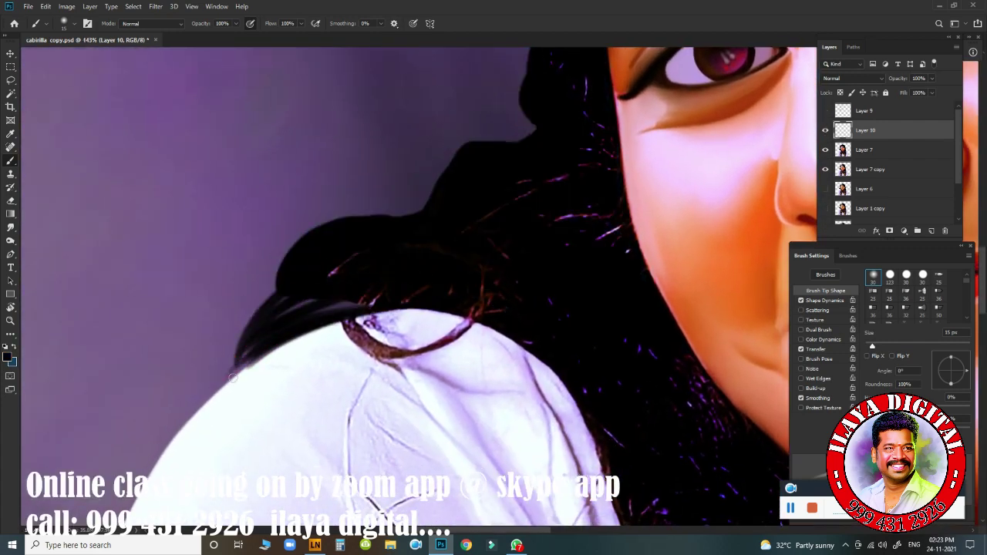
{"action": "left_click_drag", "start_coordinate": [421, 288], "coordinate": [270, 331]}
{"action": "left_click_drag", "start_coordinate": [313, 229], "coordinate": [239, 344]}
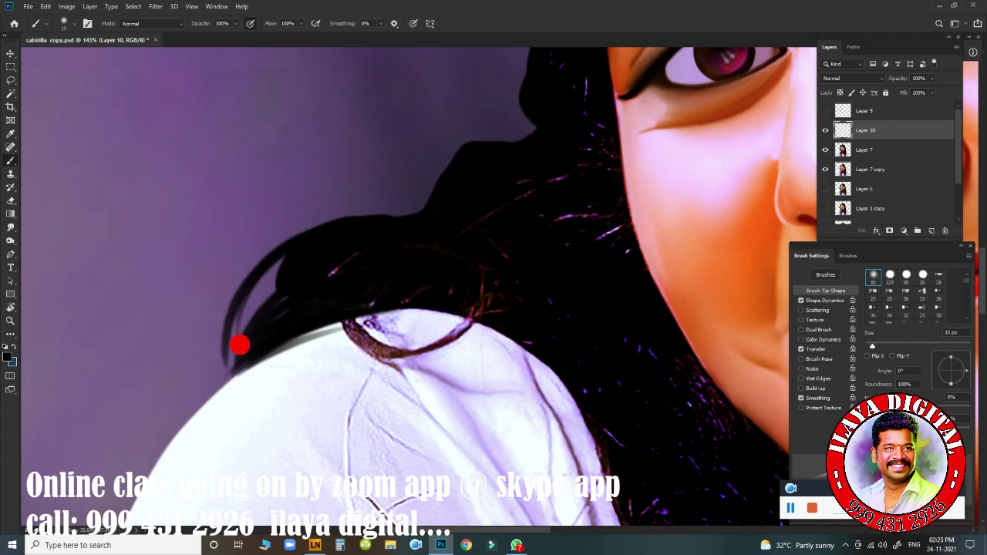
{"action": "left_click_drag", "start_coordinate": [277, 263], "coordinate": [248, 324]}
{"action": "left_click_drag", "start_coordinate": [321, 233], "coordinate": [170, 309]}
{"action": "left_click_drag", "start_coordinate": [273, 269], "coordinate": [115, 340]}
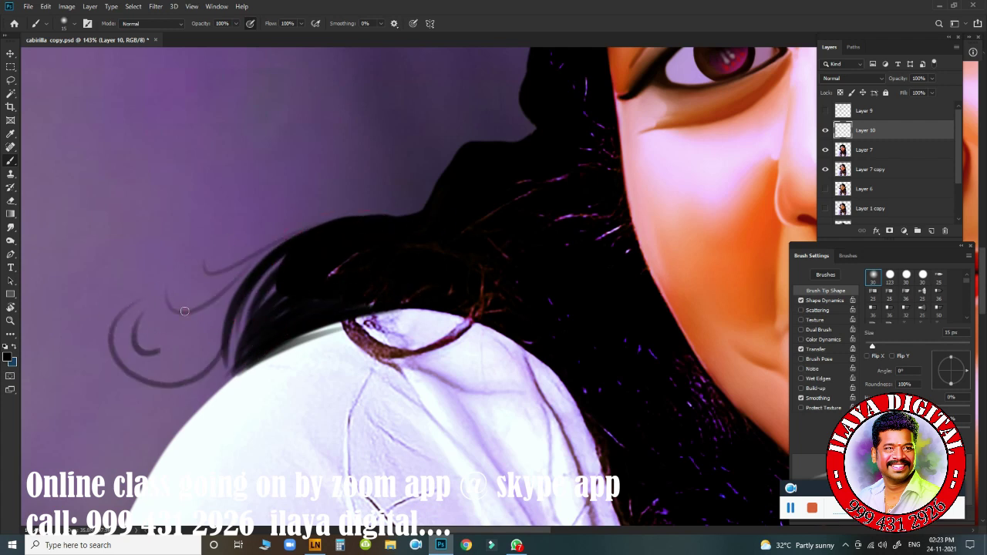
- Darken the hair over the shoulder and fill the purple gap between hair masses
{"action": "left_click_drag", "start_coordinate": [225, 432], "coordinate": [89, 378]}
{"action": "mouse_move", "coordinate": [293, 251]}
{"action": "left_mouse_down"}
{"action": "mouse_move", "coordinate": [231, 363]}
{"action": "mouse_move", "coordinate": [240, 355]}
{"action": "left_mouse_up"}
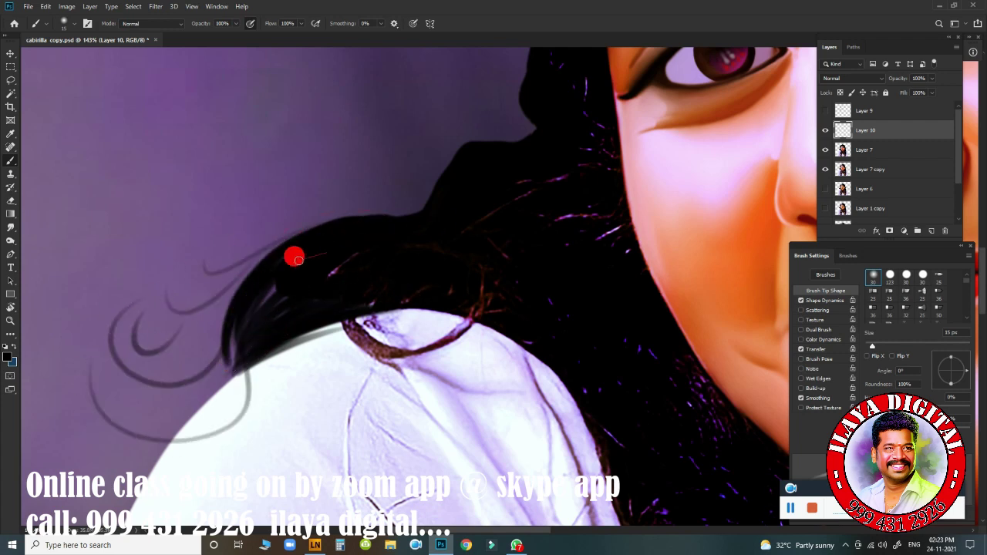
{"action": "left_click_drag", "start_coordinate": [327, 255], "coordinate": [227, 359]}
{"action": "left_click_drag", "start_coordinate": [309, 343], "coordinate": [394, 297]}
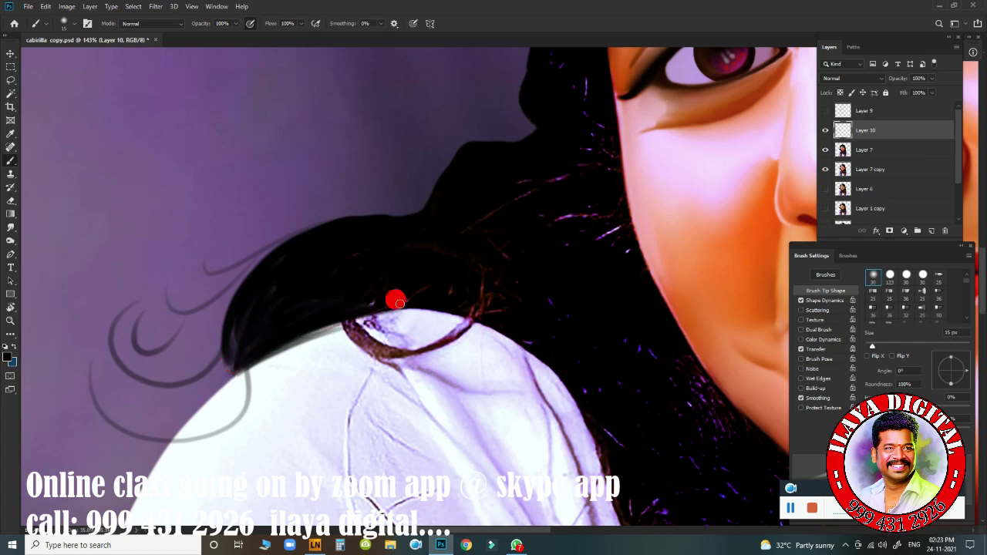
{"action": "left_click_drag", "start_coordinate": [515, 238], "coordinate": [415, 377]}
{"action": "mouse_move", "coordinate": [218, 379]}
{"action": "left_mouse_down"}
{"action": "mouse_move", "coordinate": [328, 358]}
{"action": "mouse_move", "coordinate": [385, 286]}
{"action": "mouse_move", "coordinate": [485, 279]}
{"action": "mouse_move", "coordinate": [396, 309]}
{"action": "mouse_move", "coordinate": [408, 419]}
{"action": "mouse_move", "coordinate": [411, 345]}
{"action": "mouse_move", "coordinate": [447, 242]}
{"action": "left_mouse_up"}
- With a smaller brush, paint thin swirls and flyaway strands along the hair edge
{"action": "key", "text": "bracketleft"}
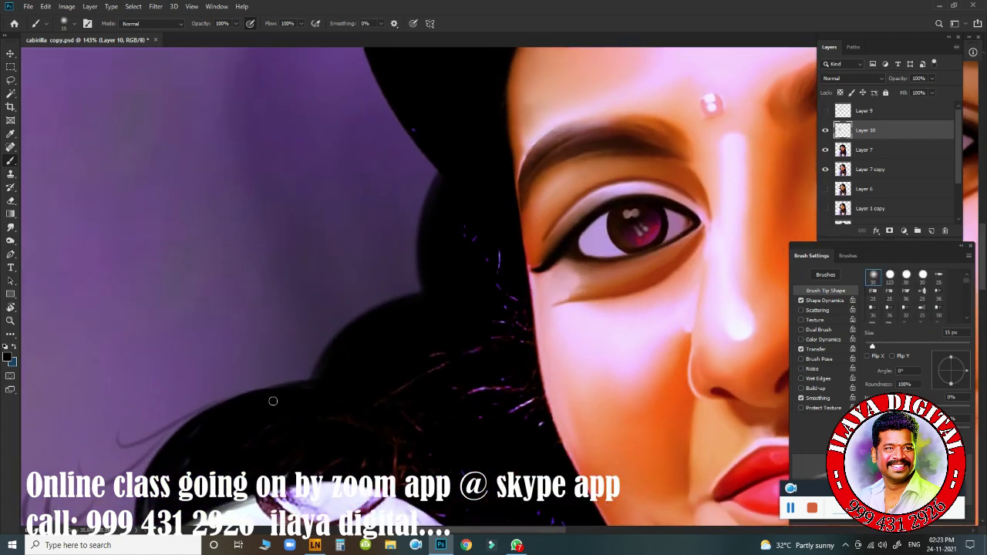
{"action": "left_click_drag", "start_coordinate": [299, 278], "coordinate": [193, 347]}
{"action": "left_click_drag", "start_coordinate": [289, 328], "coordinate": [231, 348]}
{"action": "mouse_move", "coordinate": [424, 284]}
{"action": "left_mouse_down"}
{"action": "mouse_move", "coordinate": [351, 232]}
{"action": "mouse_move", "coordinate": [355, 247]}
{"action": "left_mouse_up"}
{"action": "left_click_drag", "start_coordinate": [476, 148], "coordinate": [428, 390]}
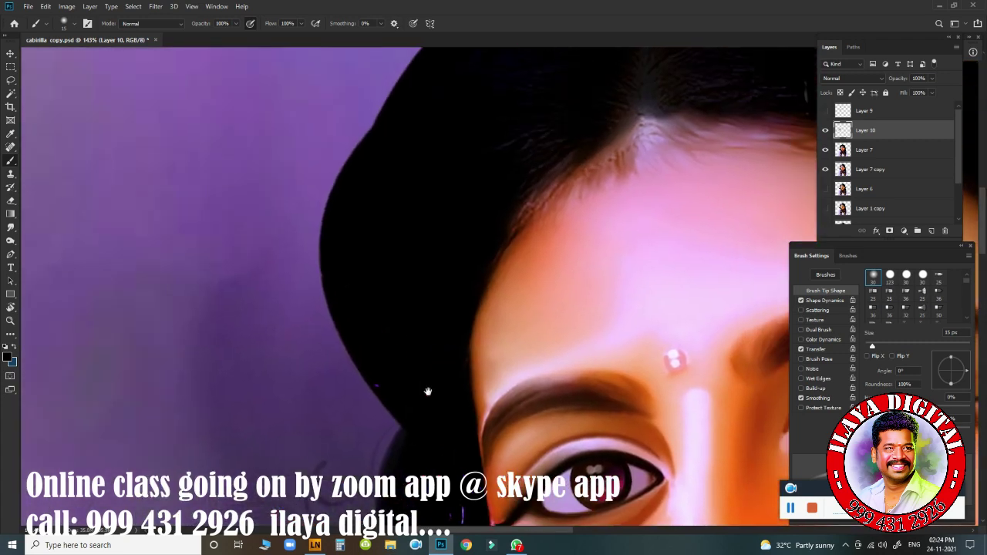
{"action": "mouse_move", "coordinate": [343, 158]}
{"action": "left_mouse_down"}
{"action": "mouse_move", "coordinate": [335, 352]}
{"action": "mouse_move", "coordinate": [401, 420]}
{"action": "left_mouse_up"}
{"action": "left_click_drag", "start_coordinate": [399, 182], "coordinate": [352, 375]}
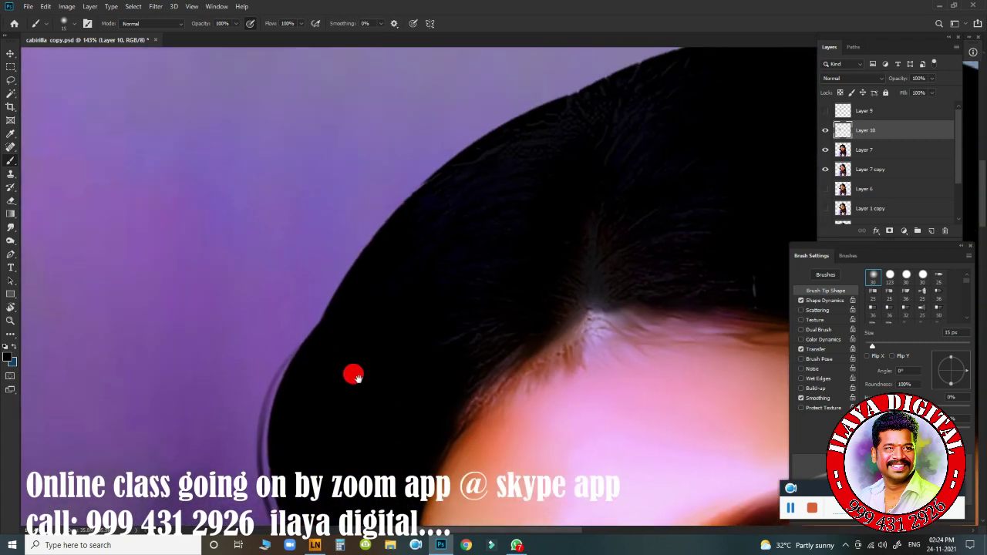
{"action": "mouse_move", "coordinate": [416, 184]}
{"action": "left_mouse_down"}
{"action": "mouse_move", "coordinate": [447, 165]}
{"action": "mouse_move", "coordinate": [286, 316]}
{"action": "left_mouse_up"}
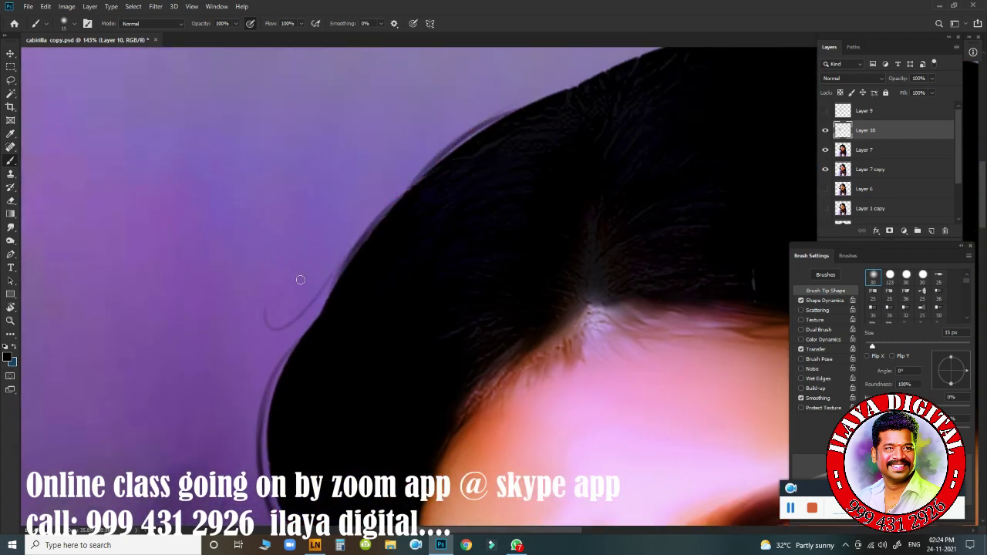
{"action": "left_click_drag", "start_coordinate": [432, 154], "coordinate": [282, 305]}
{"action": "left_click_drag", "start_coordinate": [367, 170], "coordinate": [479, 120]}
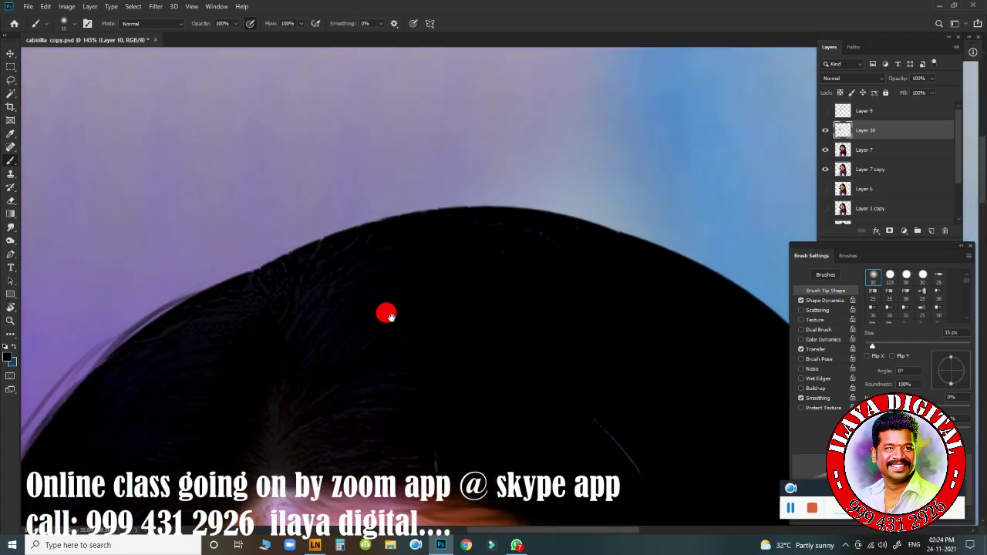
- Trace thin strands along the top hair edge, undo looping strands, and darken the blue fringe
{"action": "mouse_move", "coordinate": [386, 313]}
{"action": "left_mouse_down"}
{"action": "mouse_move", "coordinate": [170, 307]}
{"action": "mouse_move", "coordinate": [349, 236]}
{"action": "left_mouse_up"}
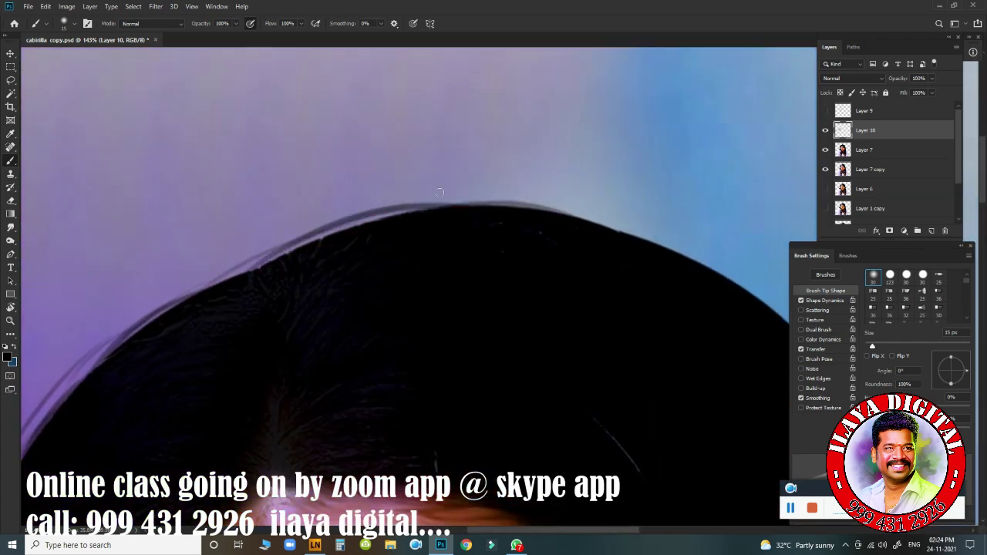
{"action": "left_click_drag", "start_coordinate": [595, 275], "coordinate": [527, 236]}
{"action": "mouse_move", "coordinate": [392, 164]}
{"action": "left_mouse_down"}
{"action": "mouse_move", "coordinate": [486, 196]}
{"action": "mouse_move", "coordinate": [614, 322]}
{"action": "left_mouse_up"}
{"action": "key", "text": "ctrl+z"}
{"action": "mouse_move", "coordinate": [584, 286]}
{"action": "left_mouse_down"}
{"action": "mouse_move", "coordinate": [614, 322]}
{"action": "mouse_move", "coordinate": [614, 403]}
{"action": "left_mouse_up"}
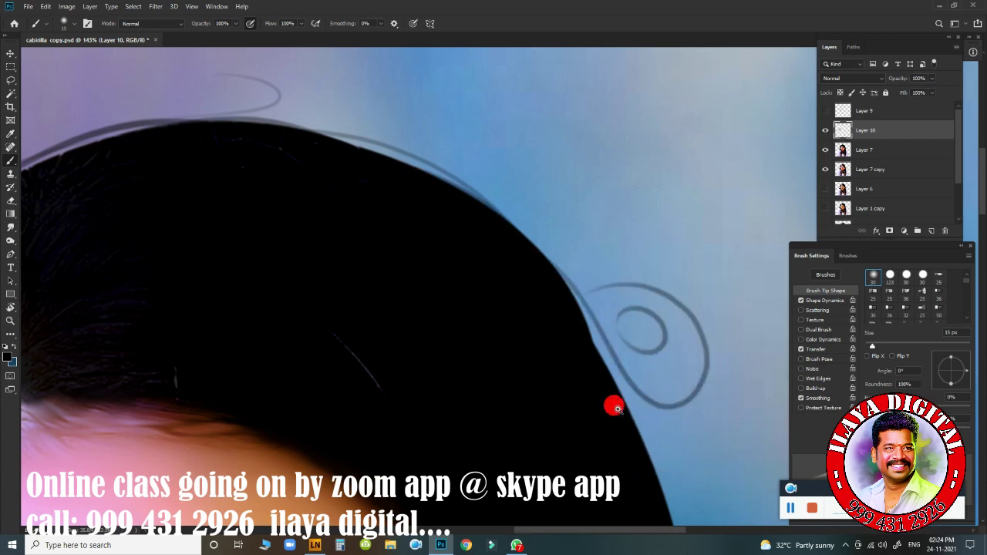
{"action": "scroll", "coordinate": [463, 208], "scroll_direction": "down", "scroll_amount": 5}
{"action": "key", "text": "ctrl+z"}
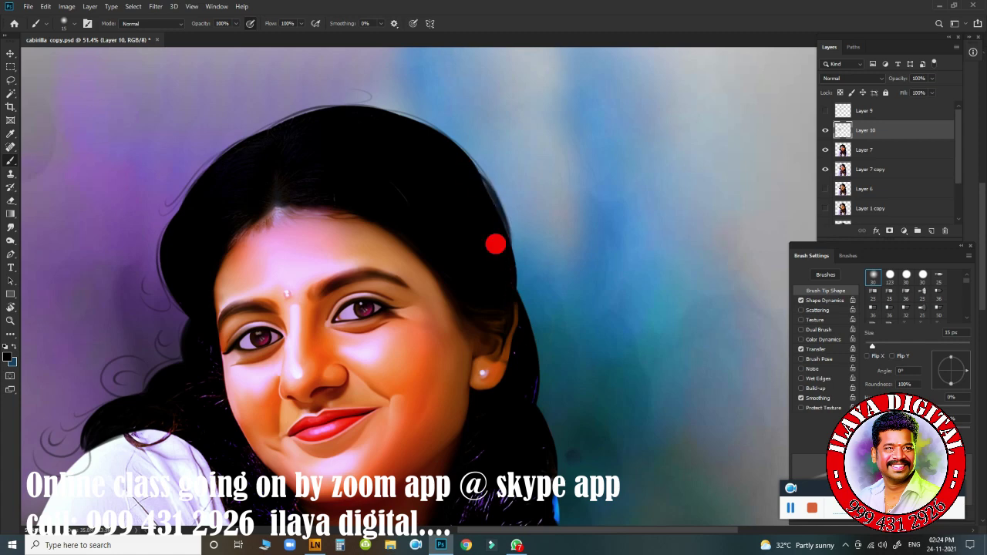
{"action": "left_click_drag", "start_coordinate": [516, 424], "coordinate": [503, 242]}
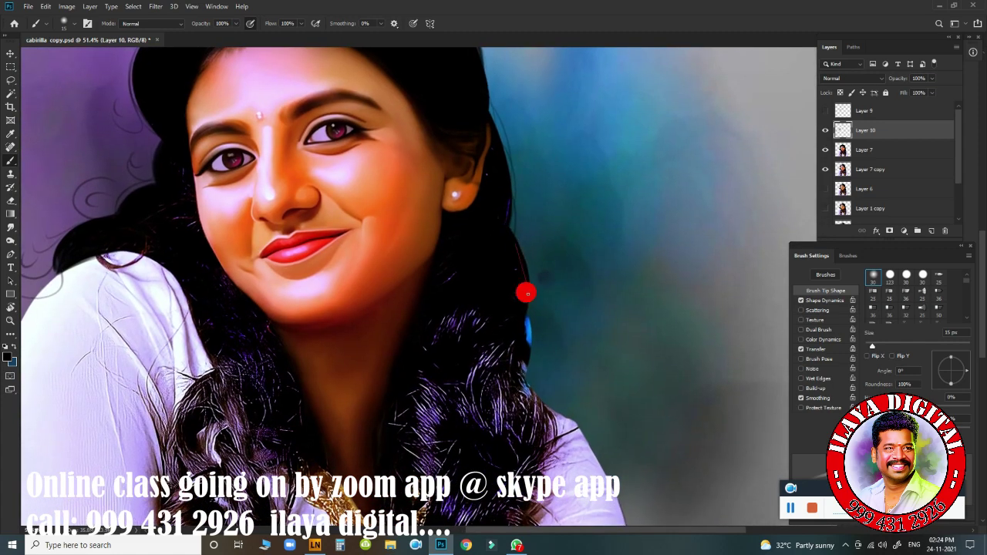
{"action": "mouse_move", "coordinate": [509, 361]}
{"action": "left_mouse_down"}
{"action": "mouse_move", "coordinate": [532, 321]}
{"action": "mouse_move", "coordinate": [522, 384]}
{"action": "left_mouse_up"}
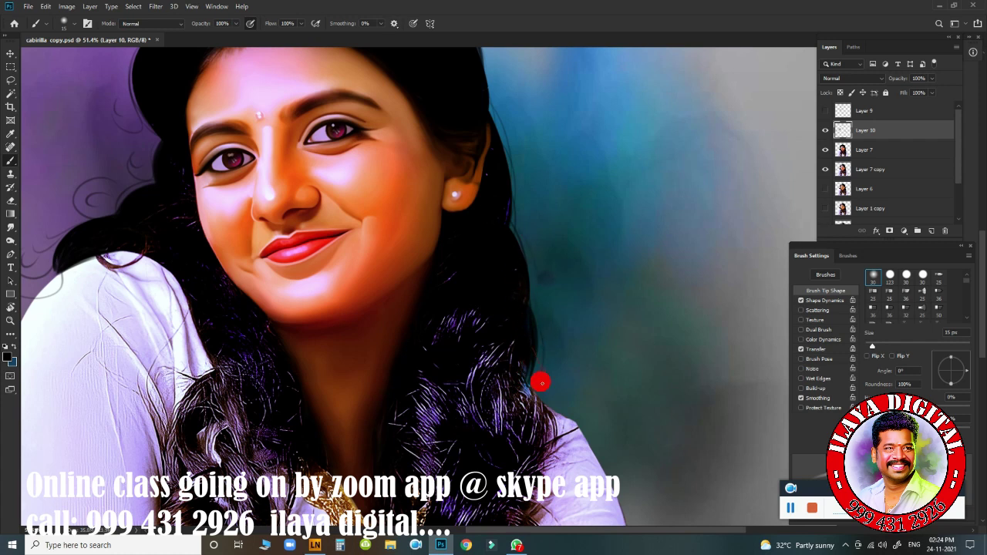
- Show Layer 9 and darken the right hair edge
{"action": "left_click", "coordinate": [864, 111]}
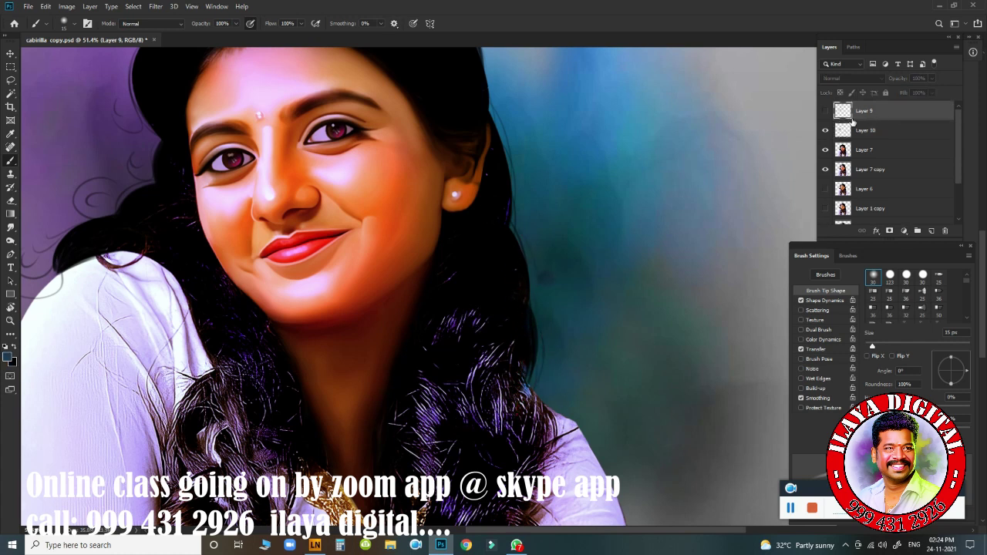
{"action": "left_click", "coordinate": [826, 110]}
{"action": "left_click_drag", "start_coordinate": [536, 305], "coordinate": [509, 231]}
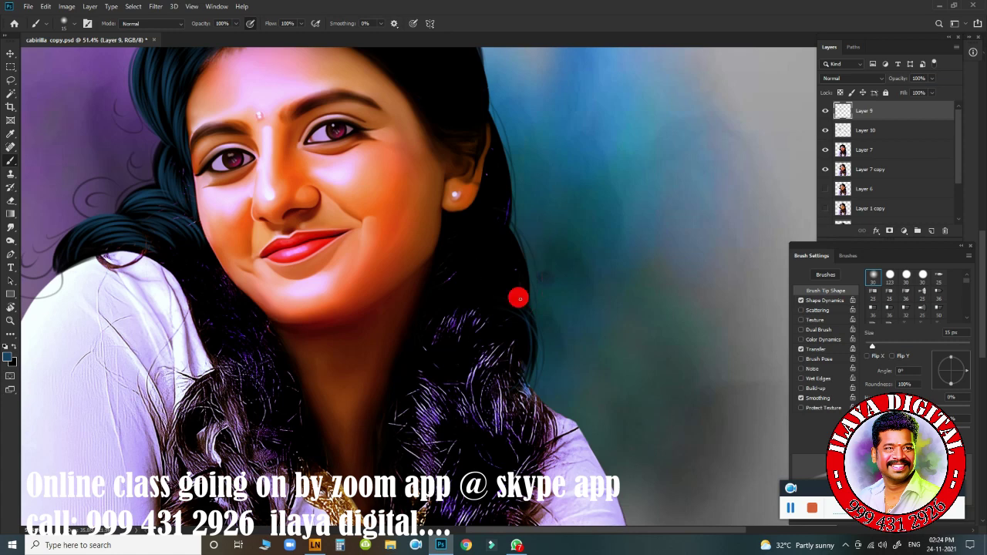
{"action": "left_click_drag", "start_coordinate": [536, 349], "coordinate": [561, 321]}
{"action": "left_click_drag", "start_coordinate": [497, 269], "coordinate": [569, 427]}
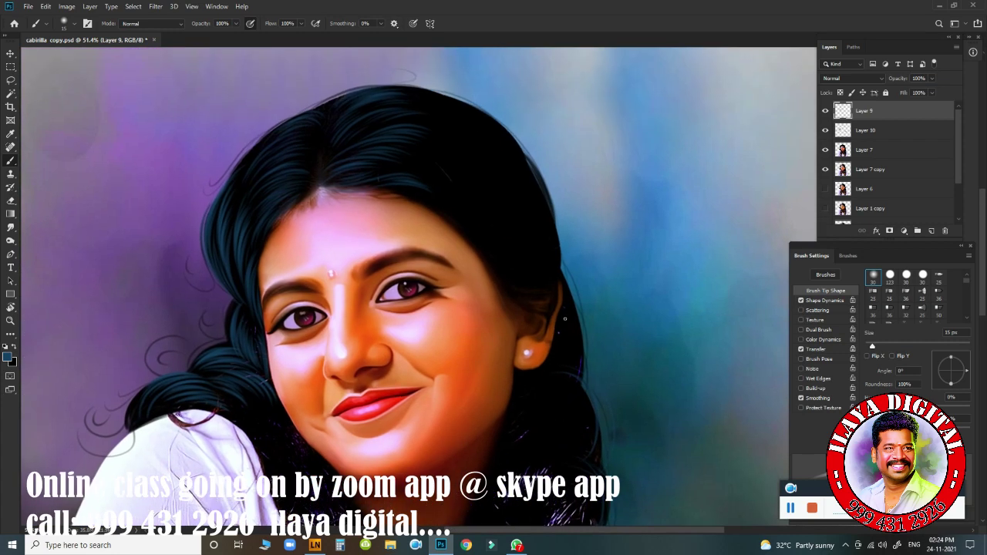
{"action": "left_click", "coordinate": [520, 286]}
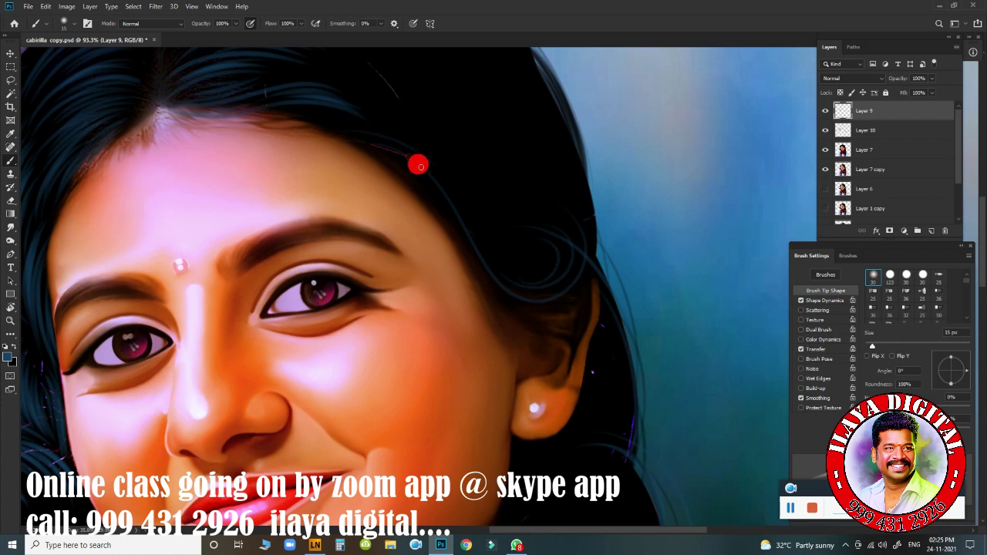
- Paint strands along the hairline, a curling strand on the dark hair, and one near the ear
{"action": "left_click_drag", "start_coordinate": [416, 162], "coordinate": [316, 125]}
{"action": "left_click_drag", "start_coordinate": [161, 115], "coordinate": [239, 121]}
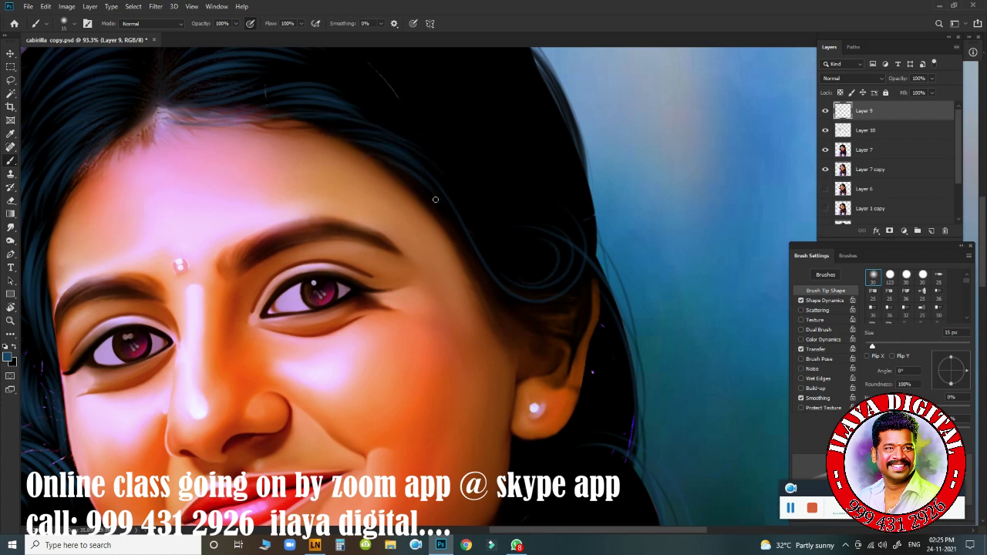
{"action": "left_click_drag", "start_coordinate": [337, 68], "coordinate": [366, 80]}
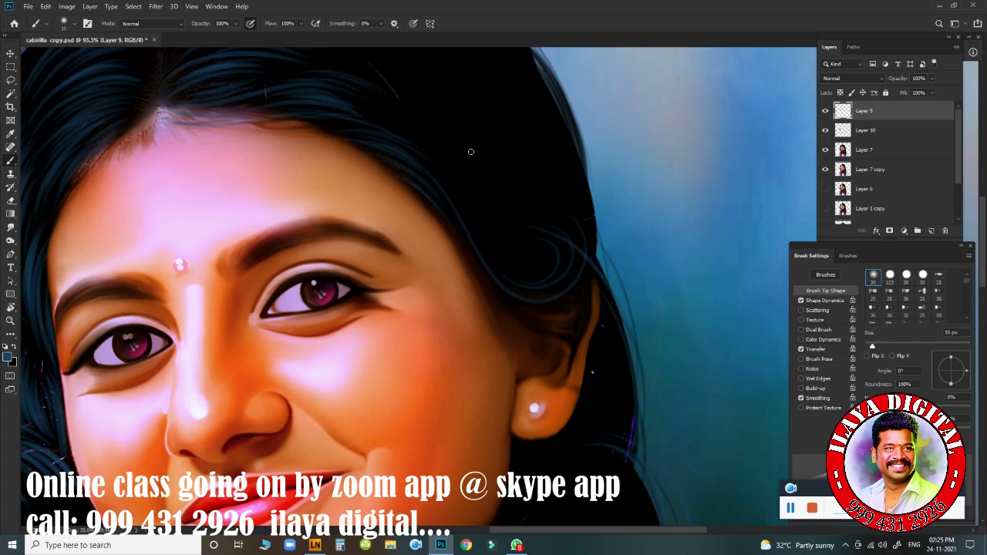
{"action": "left_click_drag", "start_coordinate": [544, 236], "coordinate": [486, 235]}
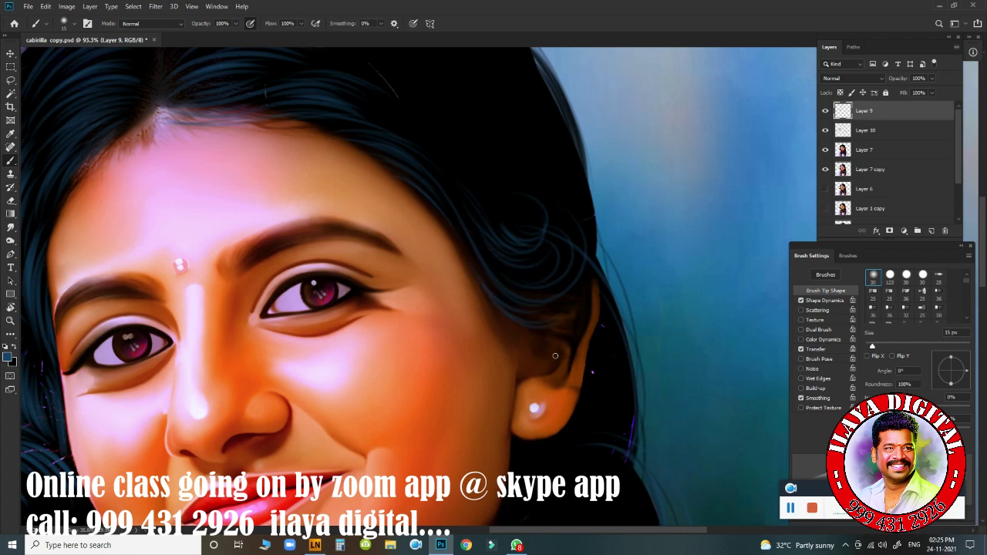
{"action": "left_click_drag", "start_coordinate": [522, 429], "coordinate": [514, 188]}
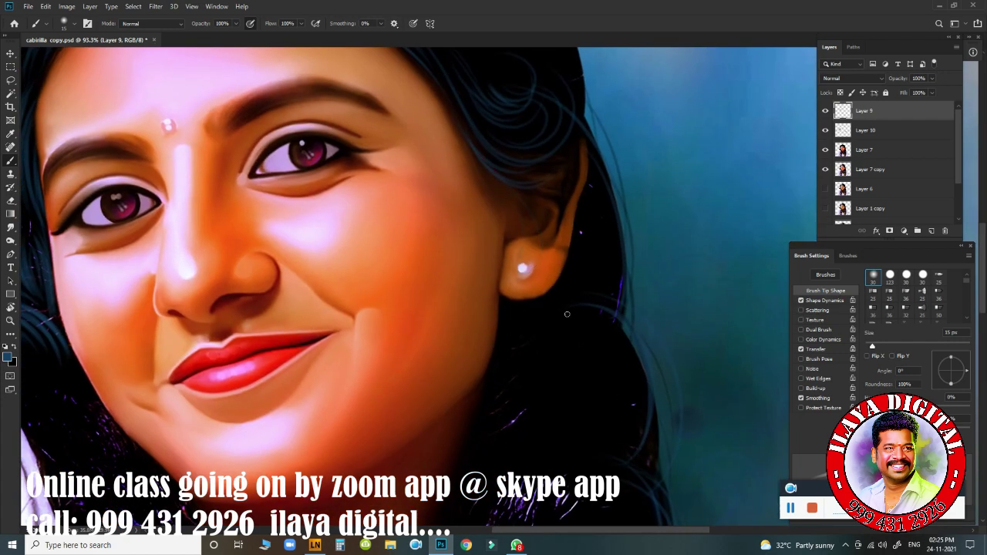
{"action": "left_click_drag", "start_coordinate": [500, 324], "coordinate": [535, 341]}
- Paint a light strand arcing above the hairline
{"action": "scroll", "coordinate": [555, 347], "scroll_direction": "up", "scroll_amount": 4}
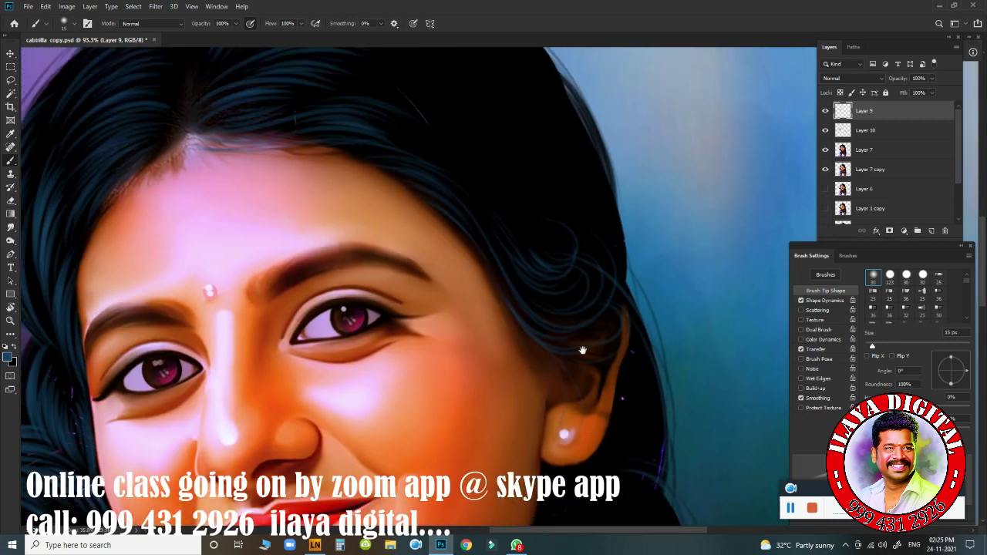
{"action": "scroll", "coordinate": [577, 342], "scroll_direction": "up", "scroll_amount": 3}
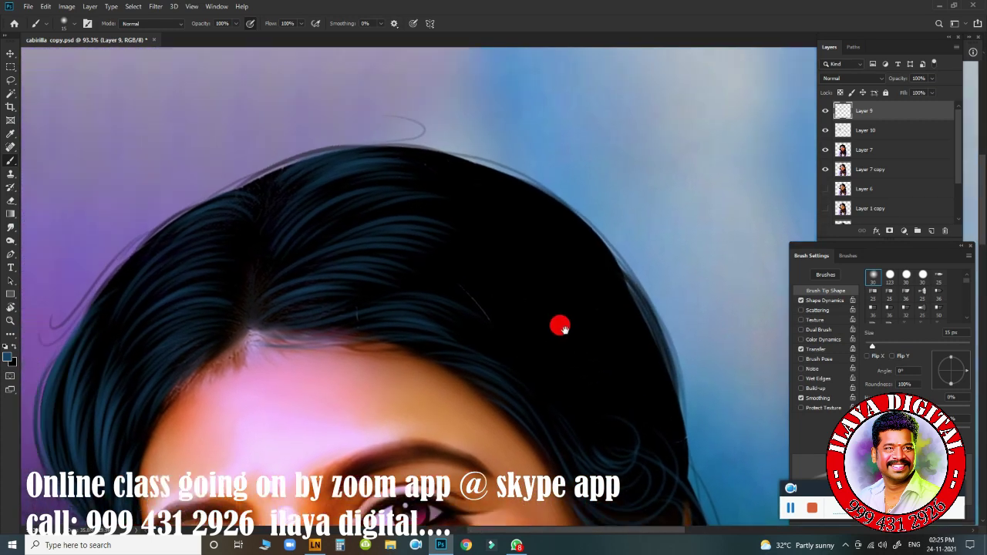
{"action": "scroll", "coordinate": [600, 254], "scroll_direction": "up", "scroll_amount": 2}
{"action": "left_click_drag", "start_coordinate": [410, 114], "coordinate": [251, 152]}
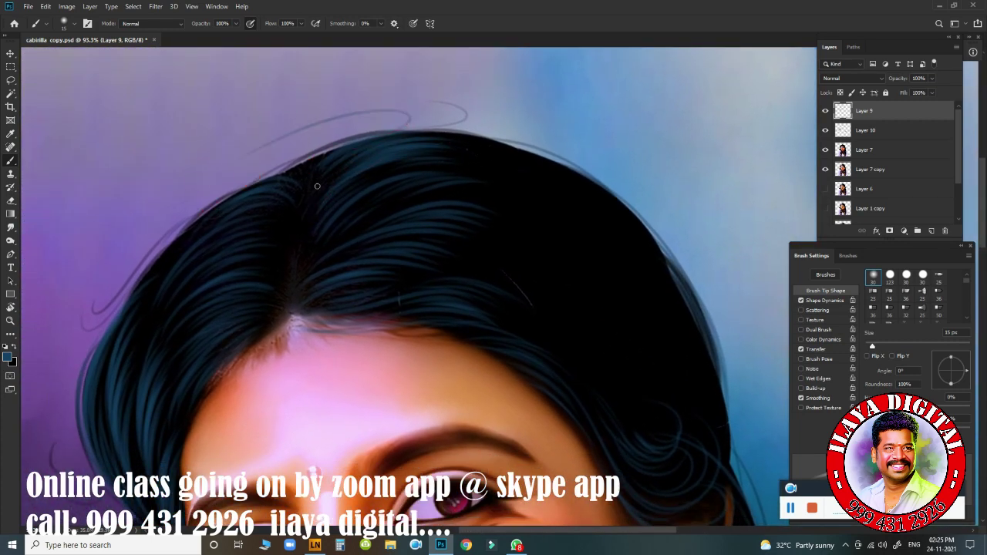
{"action": "scroll", "coordinate": [477, 370], "scroll_direction": "down", "scroll_amount": 4}
{"action": "scroll", "coordinate": [477, 370], "scroll_direction": "left", "scroll_amount": 3}
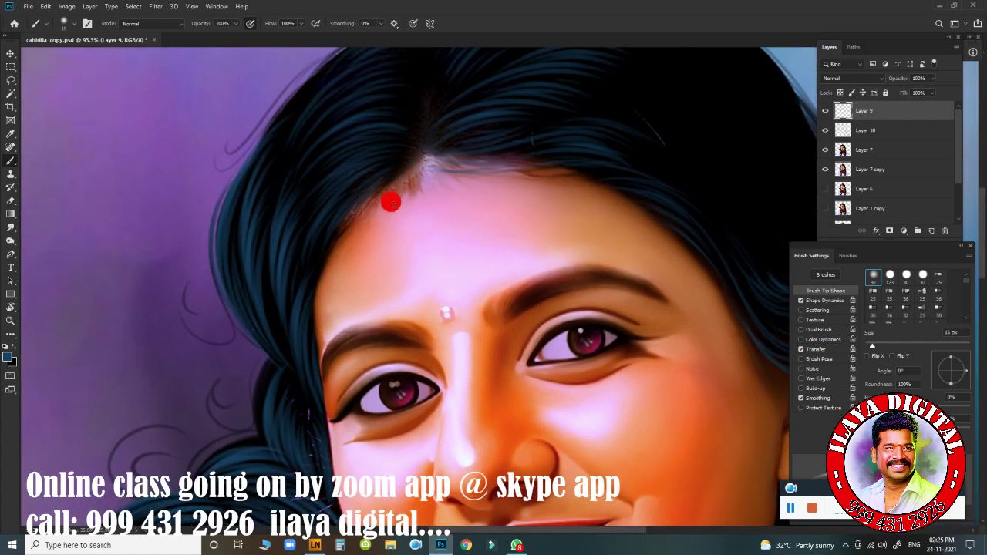
{"action": "left_click", "coordinate": [324, 265]}
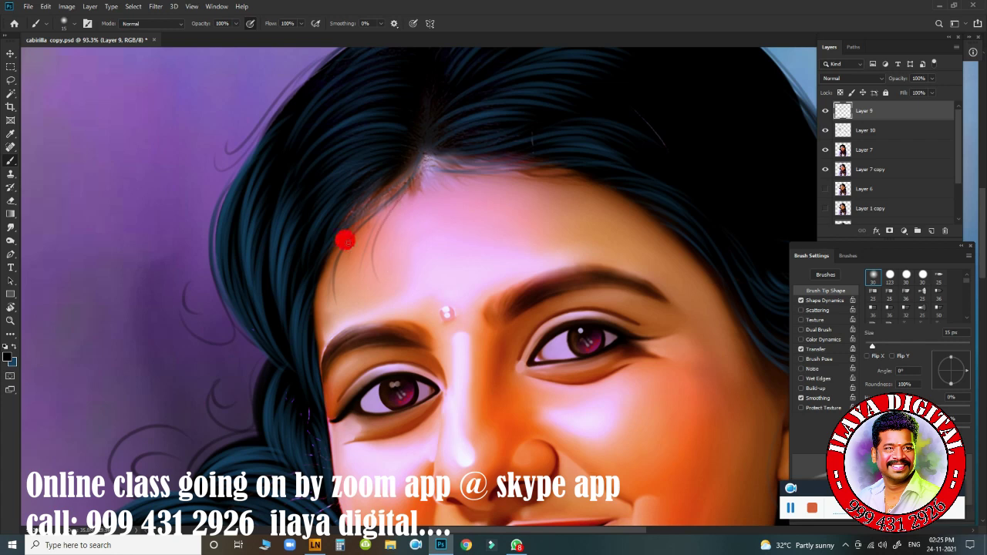
- Add thin dark strands running down-left from the hairline and beside the parting
{"action": "left_click_drag", "start_coordinate": [407, 173], "coordinate": [331, 220]}
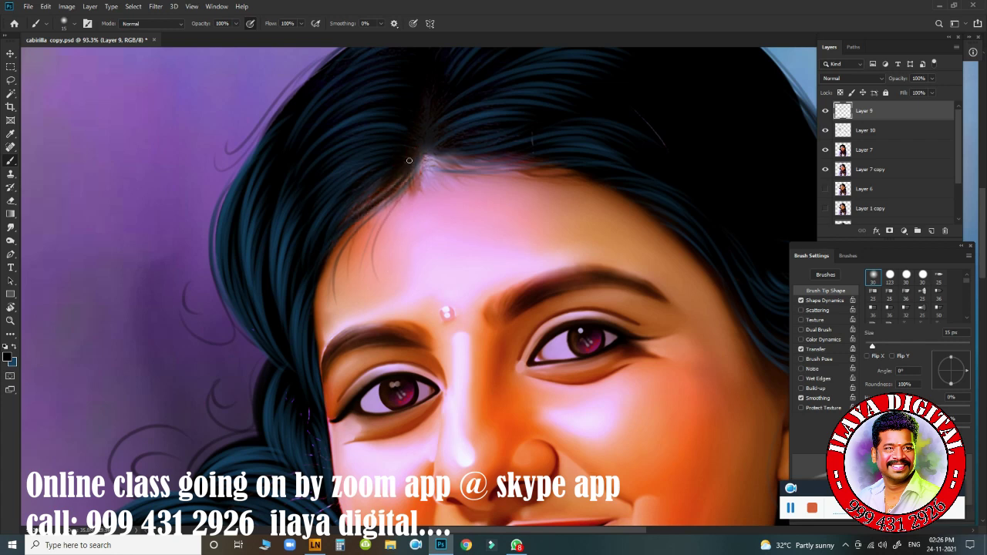
{"action": "left_click_drag", "start_coordinate": [398, 199], "coordinate": [326, 276]}
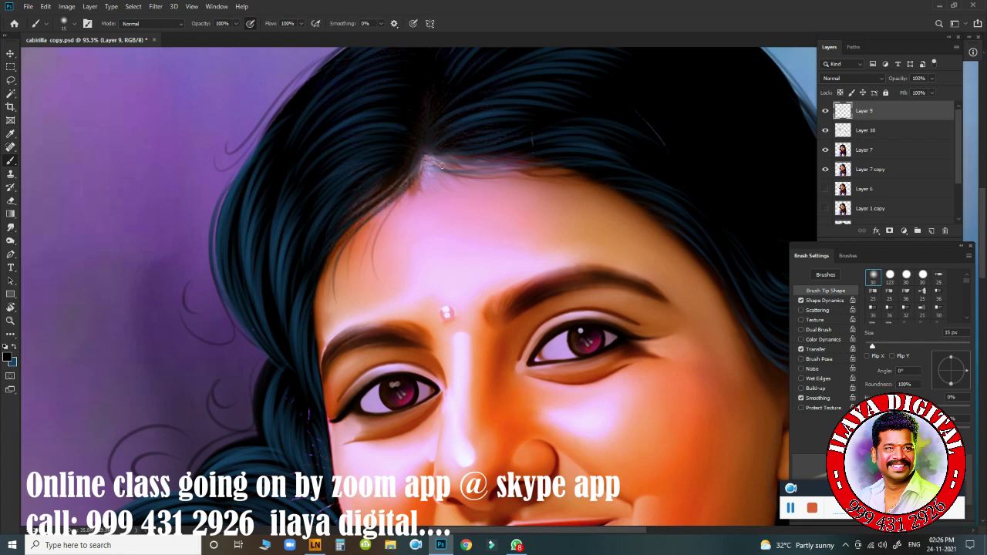
{"action": "left_click_drag", "start_coordinate": [441, 154], "coordinate": [494, 158]}
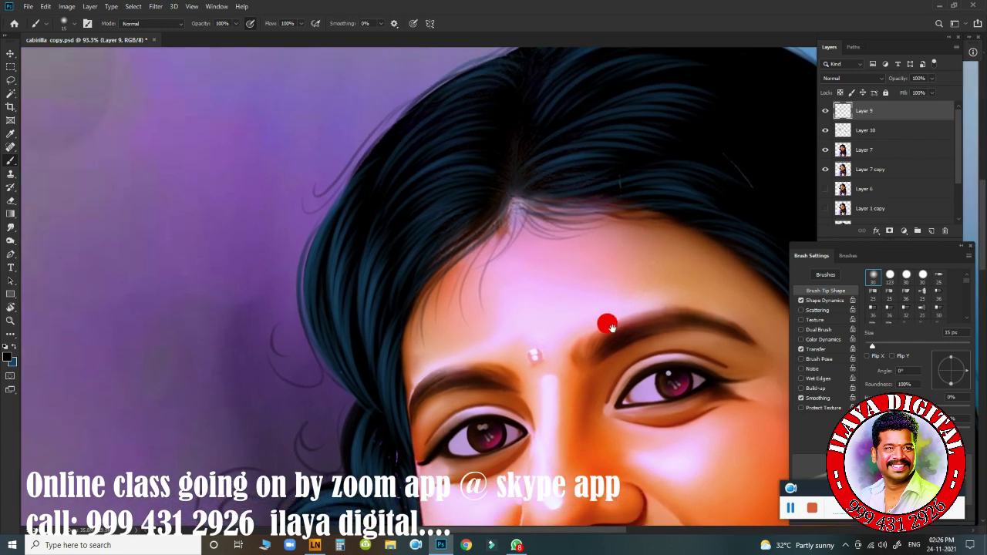
{"action": "mouse_move", "coordinate": [389, 226]}
{"action": "left_mouse_down"}
{"action": "mouse_move", "coordinate": [351, 260]}
{"action": "mouse_move", "coordinate": [583, 298]}
{"action": "left_mouse_up"}
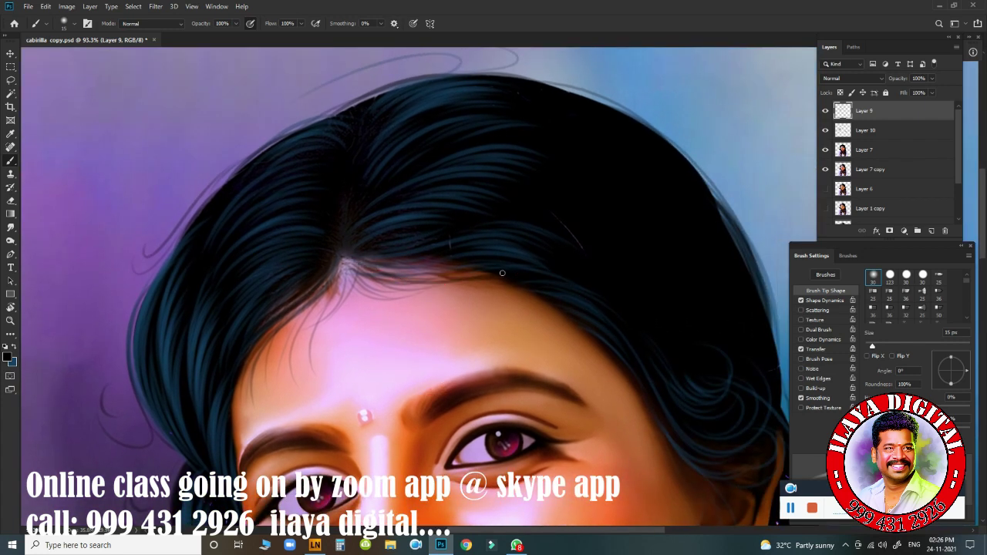
{"action": "left_click_drag", "start_coordinate": [358, 252], "coordinate": [417, 266]}
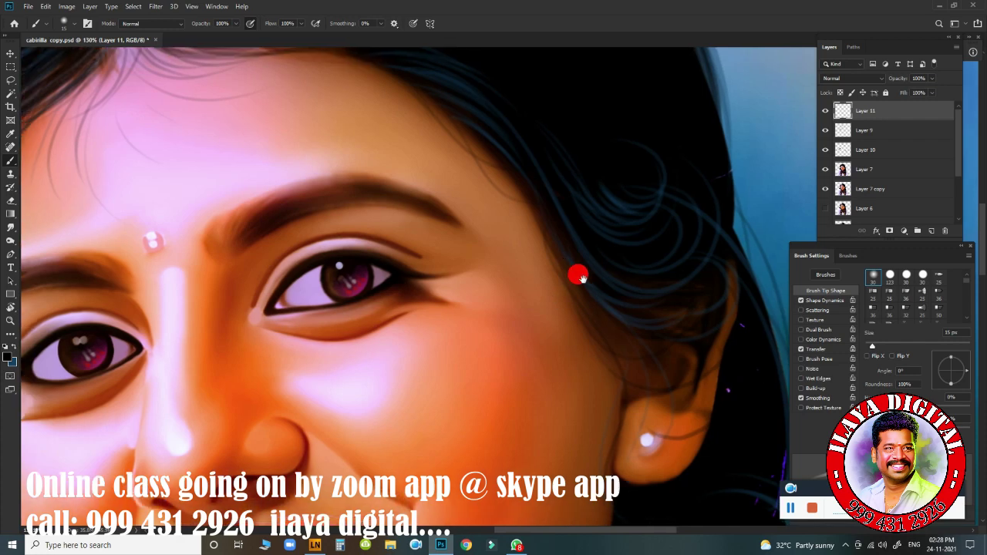
- Zoom out and paint a curled strand into the background beside the hair
{"action": "mouse_move", "coordinate": [575, 275]}
{"action": "left_mouse_down"}
{"action": "mouse_move", "coordinate": [466, 247]}
{"action": "mouse_move", "coordinate": [450, 316]}
{"action": "left_mouse_up"}
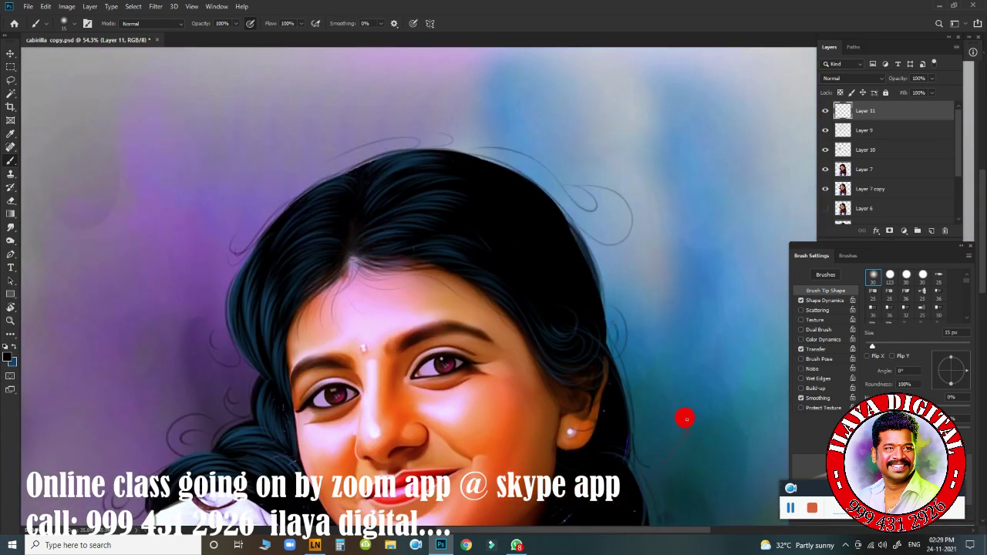
{"action": "left_click_drag", "start_coordinate": [685, 419], "coordinate": [644, 428]}
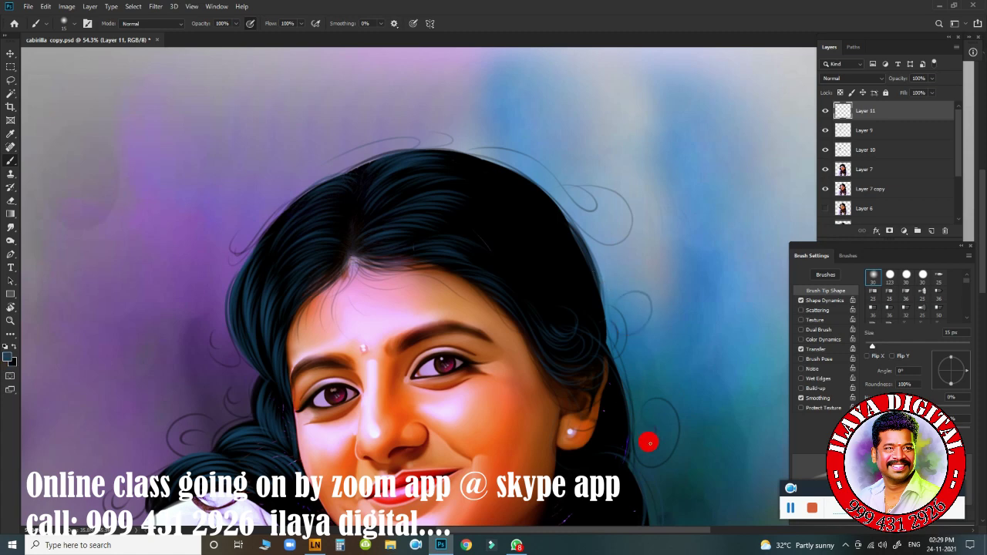
{"action": "scroll", "coordinate": [540, 255], "scroll_direction": "down", "scroll_amount": 2}
{"action": "scroll", "coordinate": [571, 282], "scroll_direction": "down", "scroll_amount": 3}
{"action": "scroll", "coordinate": [617, 301], "scroll_direction": "down", "scroll_amount": 2}
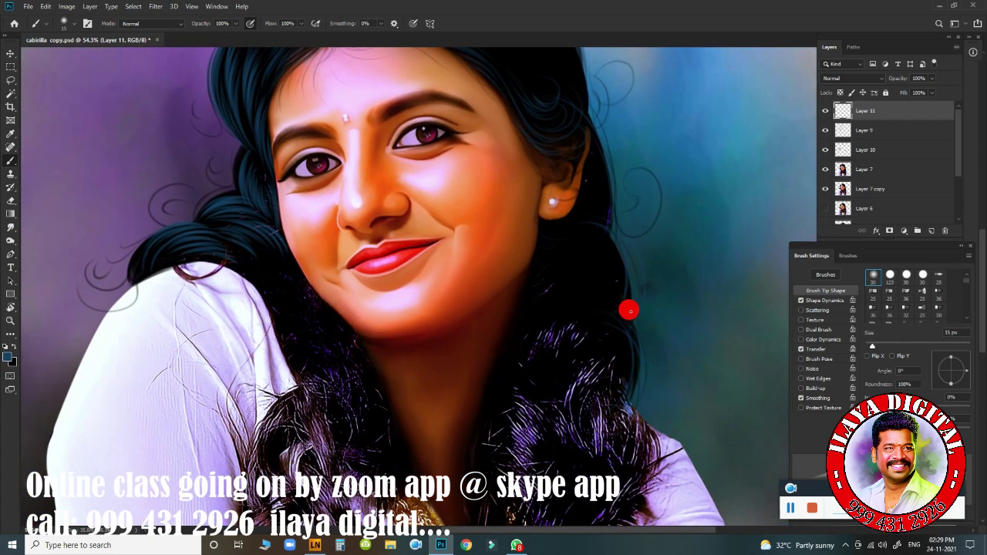
{"action": "scroll", "coordinate": [501, 222], "scroll_direction": "up", "scroll_amount": 2}
{"action": "scroll", "coordinate": [581, 280], "scroll_direction": "up", "scroll_amount": 3}
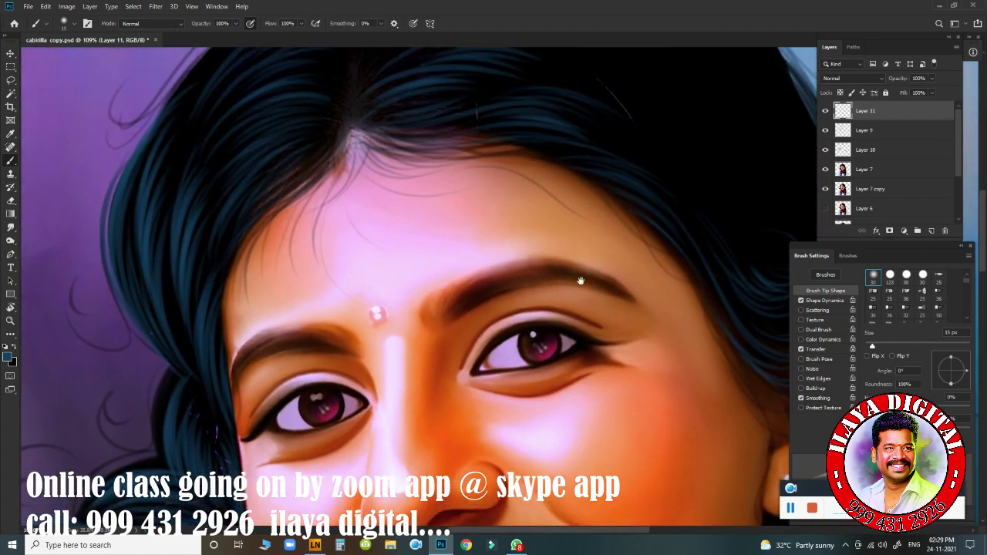
- Brush fine hairs from the parting onto the forehead, then duplicate Layer 11
{"action": "mouse_move", "coordinate": [356, 141]}
{"action": "left_mouse_down"}
{"action": "mouse_move", "coordinate": [347, 126]}
{"action": "mouse_move", "coordinate": [390, 152]}
{"action": "mouse_move", "coordinate": [360, 197]}
{"action": "left_mouse_up"}
{"action": "scroll", "coordinate": [551, 222], "scroll_direction": "down", "scroll_amount": 3}
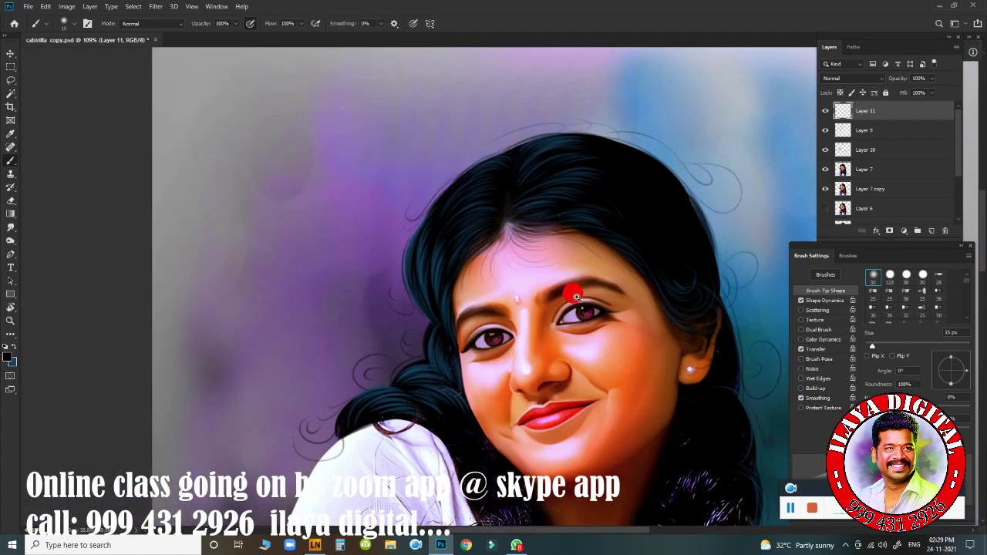
{"action": "scroll", "coordinate": [557, 253], "scroll_direction": "up", "scroll_amount": 2}
{"action": "scroll", "coordinate": [587, 247], "scroll_direction": "up", "scroll_amount": 2}
{"action": "mouse_move", "coordinate": [563, 238]}
{"action": "left_mouse_down"}
{"action": "mouse_move", "coordinate": [634, 239]}
{"action": "mouse_move", "coordinate": [690, 293]}
{"action": "mouse_move", "coordinate": [540, 207]}
{"action": "left_mouse_up"}
{"action": "scroll", "coordinate": [423, 385], "scroll_direction": "down", "scroll_amount": 3}
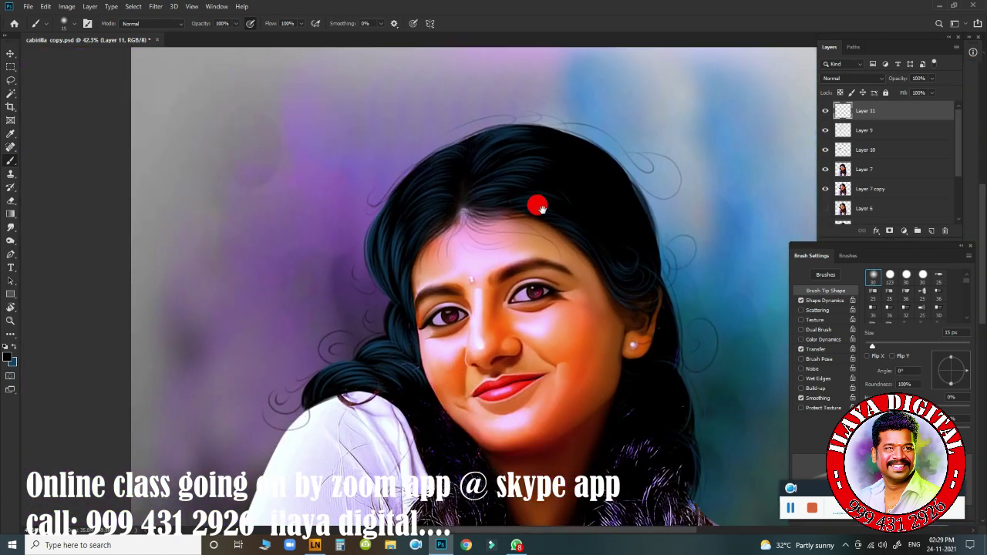
{"action": "key", "text": "ctrl+j"}
- Merge Layers 11, 9 and 10, keeping Layer 11 copy, and add a new empty layer
{"action": "left_click", "coordinate": [864, 149], "text": "ctrl"}
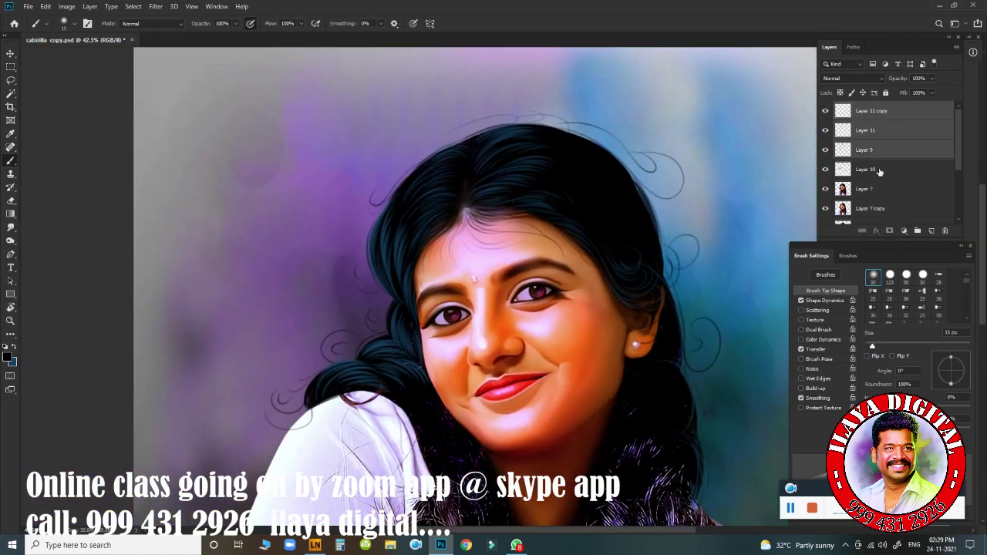
{"action": "left_click", "coordinate": [864, 169], "text": "ctrl"}
{"action": "key", "text": "ctrl+e"}
{"action": "key", "text": "ctrl+shift+alt+n"}
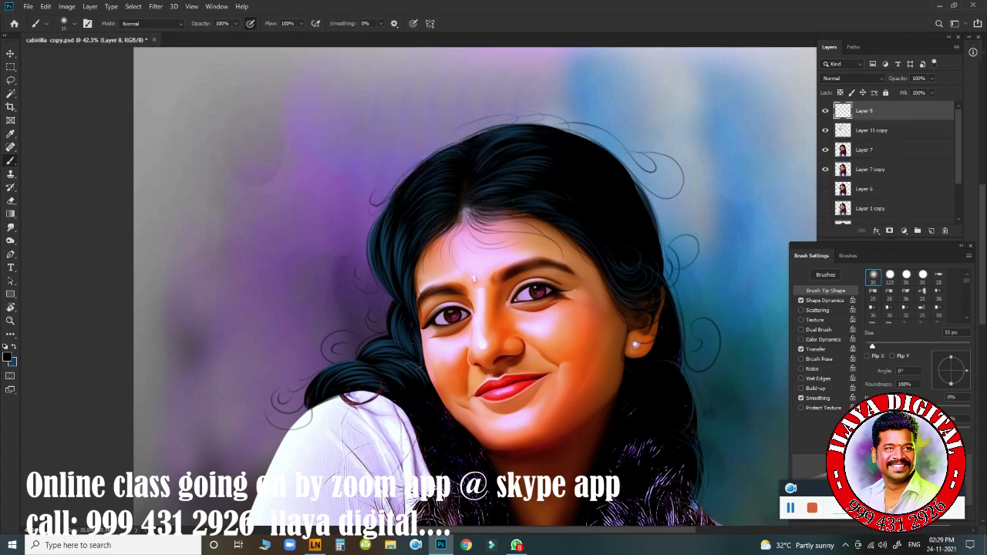
- Rotate the canvas view and set the brush to 40% opacity and 20 px
{"action": "scroll", "coordinate": [540, 326], "scroll_direction": "up", "scroll_amount": 4}
{"action": "scroll", "coordinate": [540, 327], "scroll_direction": "down", "scroll_amount": 3}
{"action": "scroll", "coordinate": [588, 293], "scroll_direction": "up", "scroll_amount": 5}
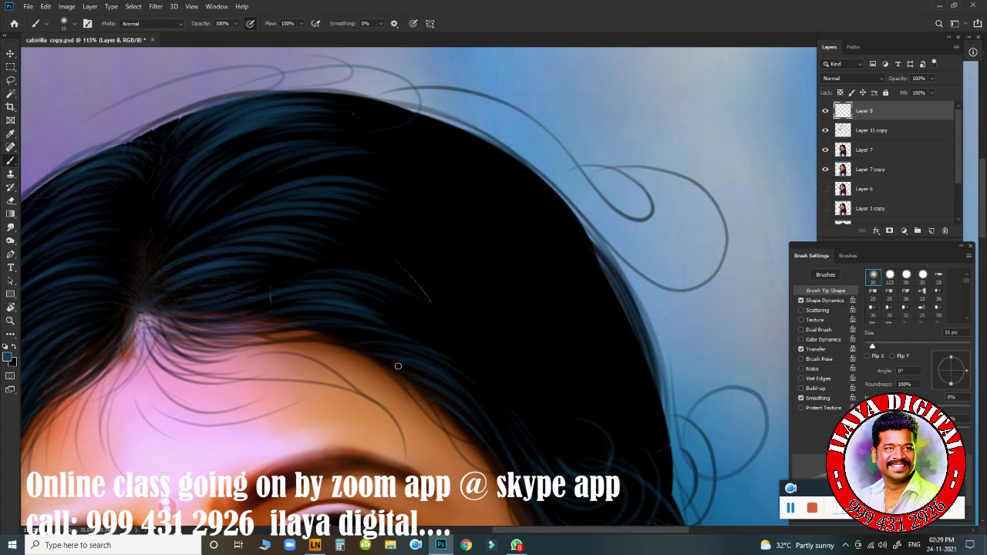
{"action": "key", "text": "r"}
{"action": "mouse_move", "coordinate": [273, 275]}
{"action": "left_mouse_down"}
{"action": "mouse_move", "coordinate": [221, 392]}
{"action": "mouse_move", "coordinate": [515, 282]}
{"action": "left_mouse_up"}
{"action": "key", "text": "b"}
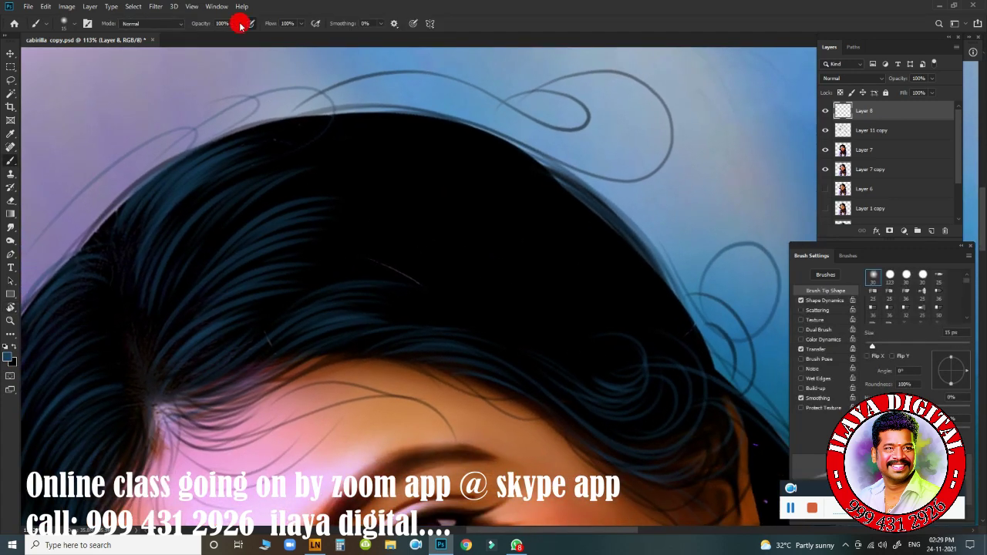
{"action": "left_click_drag", "start_coordinate": [240, 26], "coordinate": [208, 41]}
{"action": "key", "text": "bracketright"}
- Paint faint thin strands across the hair crown and upper hair
{"action": "left_click", "coordinate": [403, 127]}
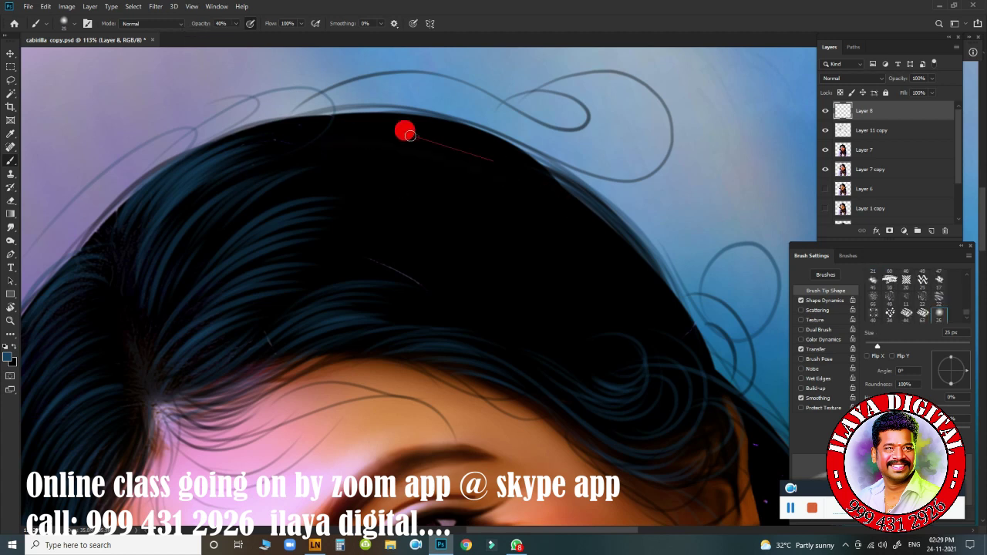
{"action": "left_click", "coordinate": [364, 151]}
{"action": "mouse_move", "coordinate": [367, 153]}
{"action": "left_mouse_down"}
{"action": "mouse_move", "coordinate": [535, 181]}
{"action": "mouse_move", "coordinate": [296, 135]}
{"action": "mouse_move", "coordinate": [393, 112]}
{"action": "left_mouse_up"}
{"action": "left_click_drag", "start_coordinate": [480, 236], "coordinate": [553, 239]}
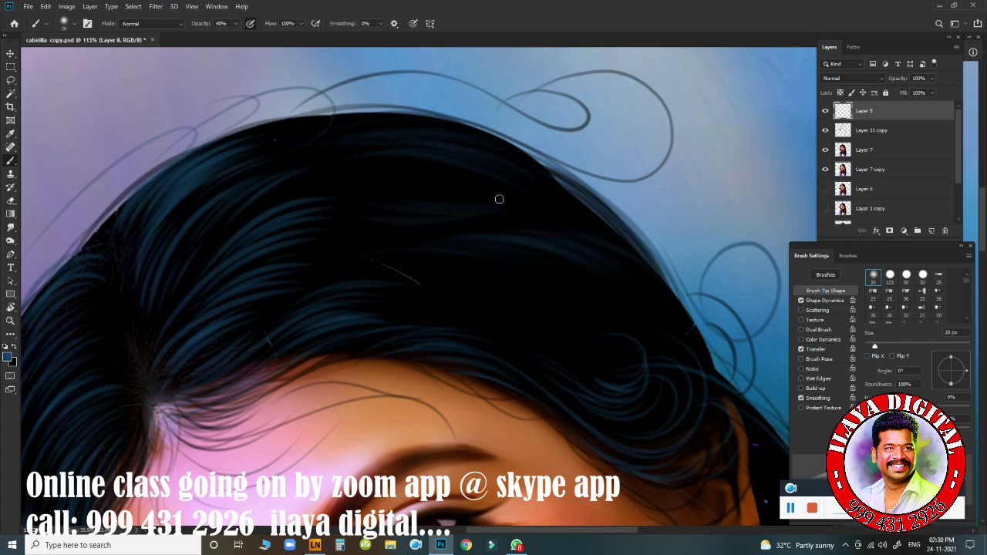
{"action": "left_click_drag", "start_coordinate": [459, 199], "coordinate": [549, 186]}
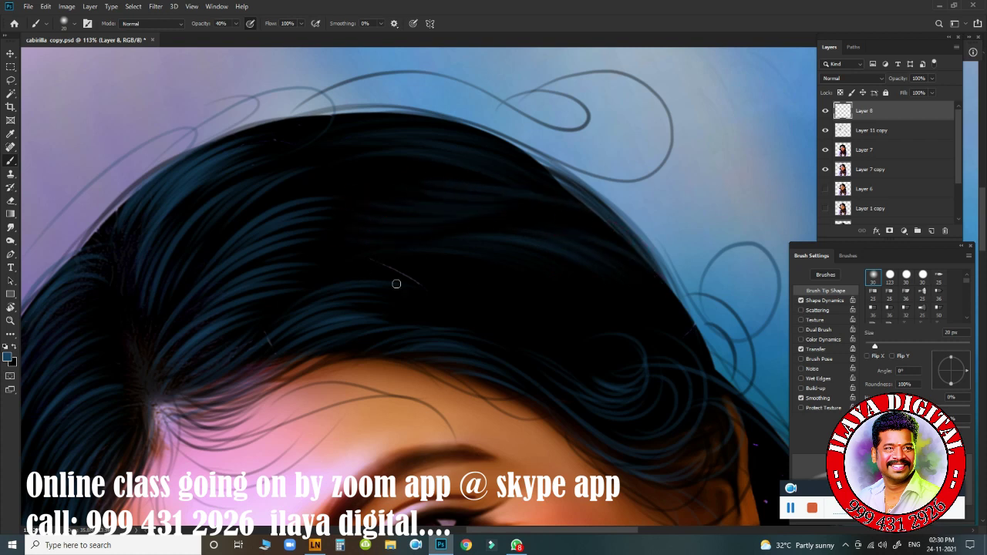
{"action": "left_click_drag", "start_coordinate": [575, 317], "coordinate": [532, 307]}
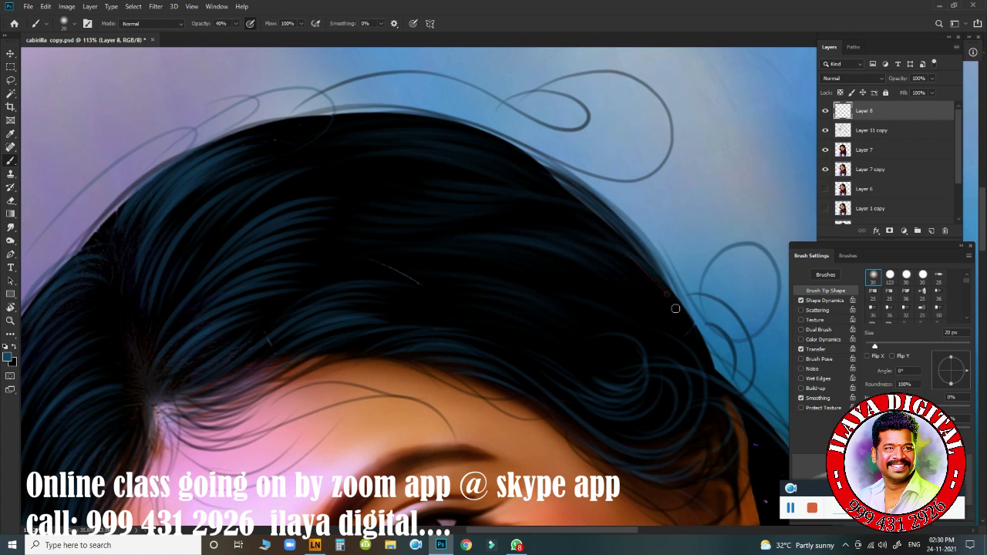
- At 90% opacity and 15 px, paint strands along the hair edges
{"action": "left_click_drag", "start_coordinate": [239, 25], "coordinate": [366, 87]}
{"action": "key", "text": "bracketleft"}
{"action": "mouse_move", "coordinate": [415, 126]}
{"action": "left_mouse_down"}
{"action": "mouse_move", "coordinate": [502, 139]}
{"action": "mouse_move", "coordinate": [440, 119]}
{"action": "left_mouse_up"}
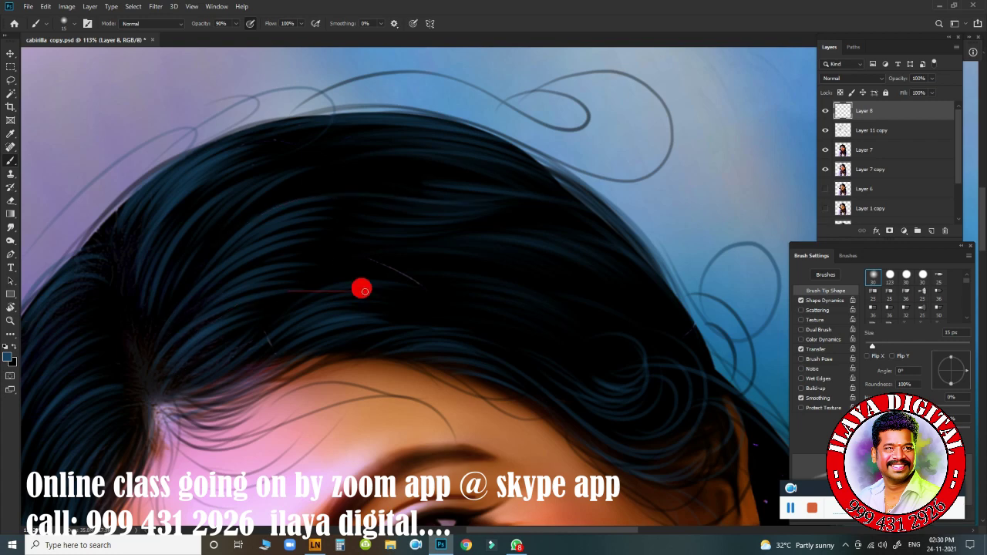
{"action": "left_click_drag", "start_coordinate": [360, 286], "coordinate": [302, 295]}
{"action": "left_click_drag", "start_coordinate": [606, 361], "coordinate": [612, 259]}
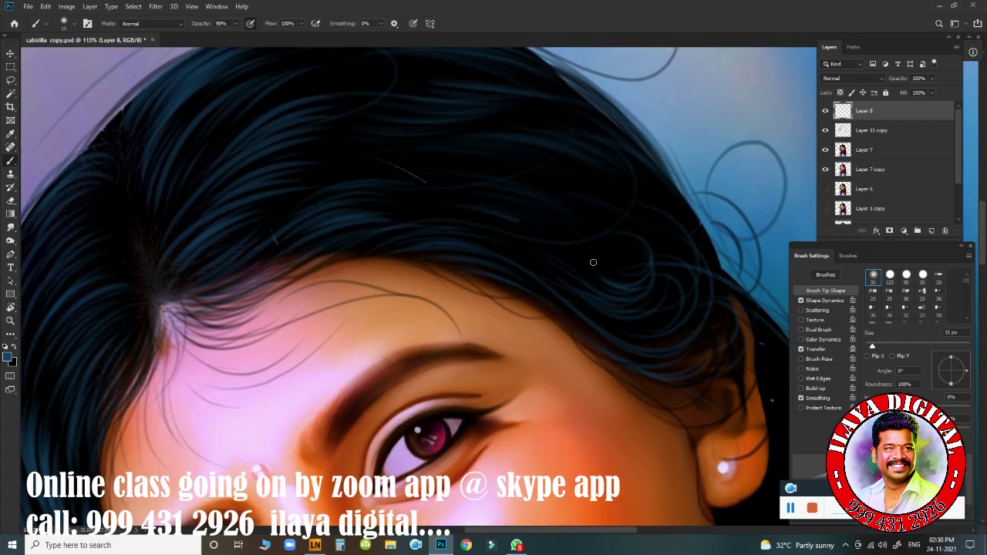
{"action": "left_click_drag", "start_coordinate": [608, 126], "coordinate": [695, 217]}
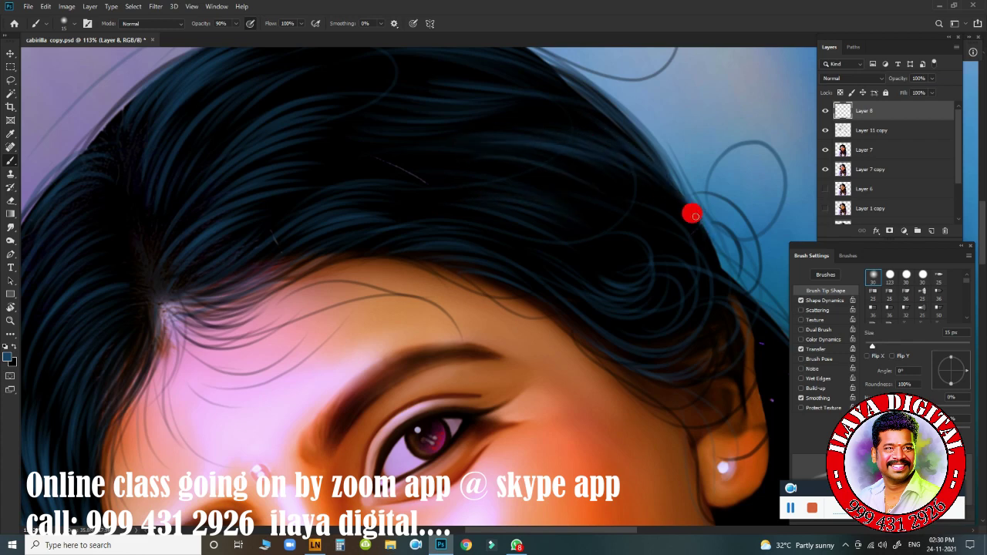
- At full opacity, paint a strand up the hair by the ear, then zoom out
{"action": "left_click_drag", "start_coordinate": [668, 430], "coordinate": [412, 261]}
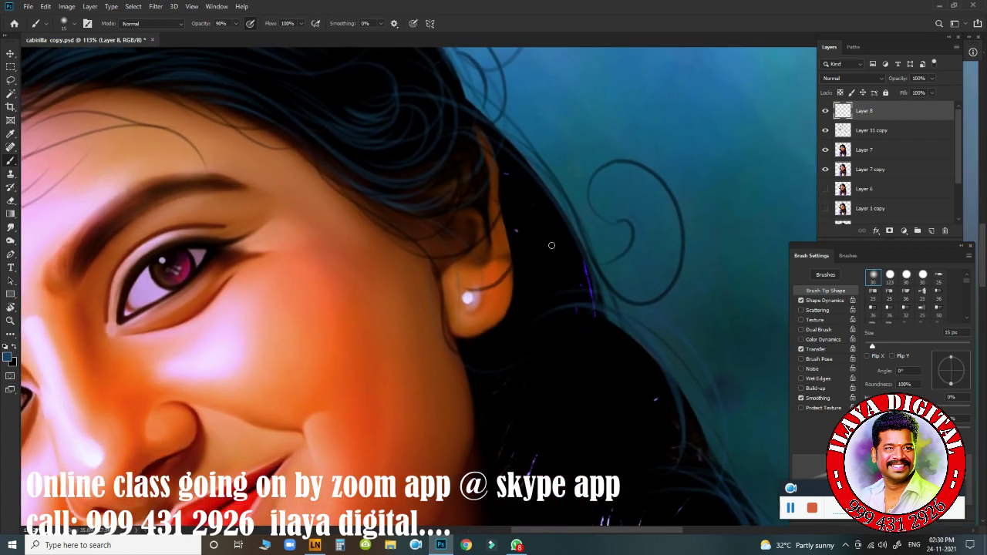
{"action": "key", "text": "0"}
{"action": "mouse_move", "coordinate": [540, 320]}
{"action": "left_mouse_down"}
{"action": "mouse_move", "coordinate": [547, 247]}
{"action": "mouse_move", "coordinate": [526, 202]}
{"action": "left_mouse_up"}
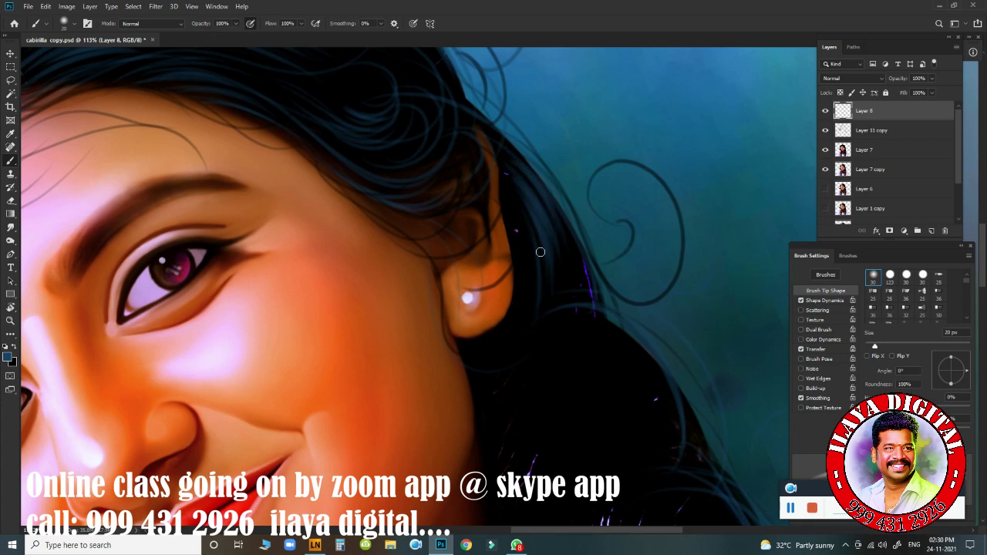
{"action": "left_click_drag", "start_coordinate": [582, 382], "coordinate": [588, 213]}
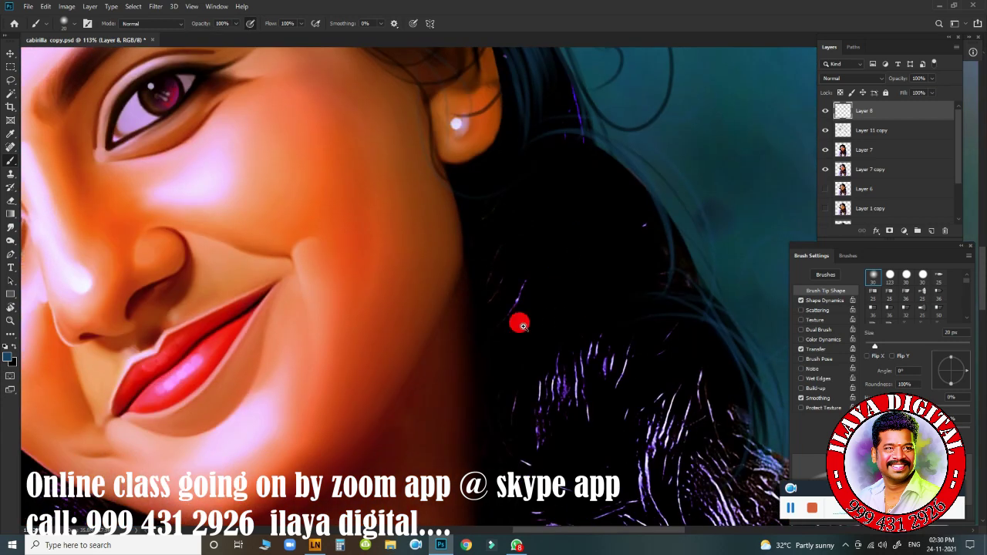
{"action": "mouse_move", "coordinate": [518, 324]}
{"action": "left_mouse_down"}
{"action": "mouse_move", "coordinate": [489, 289]}
{"action": "mouse_move", "coordinate": [529, 291]}
{"action": "mouse_move", "coordinate": [508, 284]}
{"action": "left_mouse_up"}
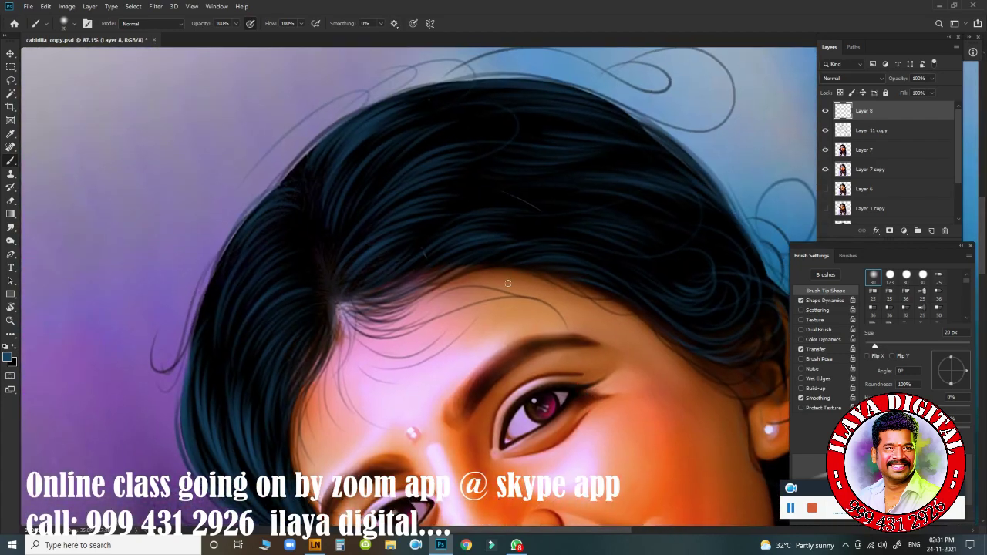
{"action": "mouse_move", "coordinate": [633, 378]}
{"action": "left_mouse_down"}
{"action": "mouse_move", "coordinate": [558, 293]}
{"action": "mouse_move", "coordinate": [491, 159]}
{"action": "mouse_move", "coordinate": [445, 275]}
{"action": "mouse_move", "coordinate": [535, 286]}
{"action": "mouse_move", "coordinate": [570, 326]}
{"action": "left_mouse_up"}
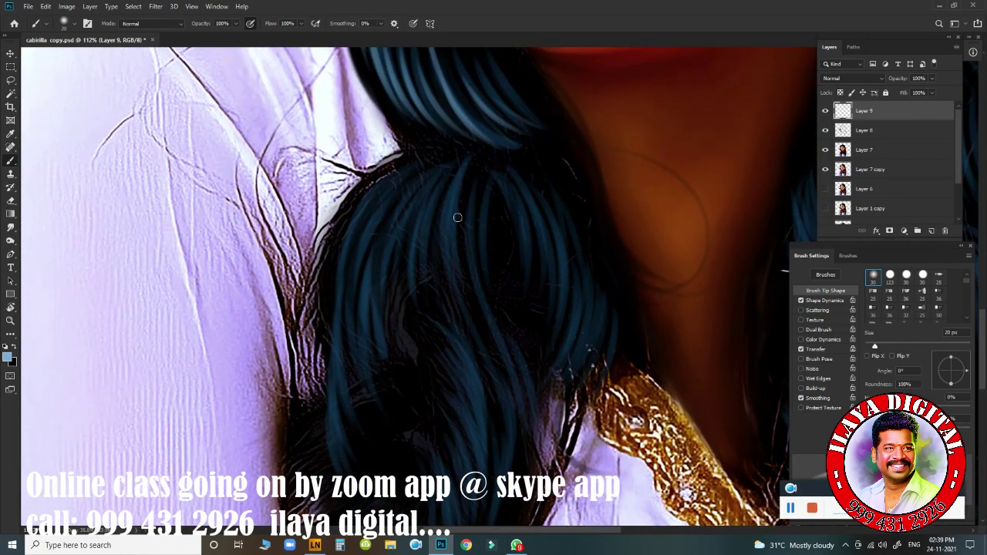
- Paint light-blue strands down the left and right hair and the face edge
{"action": "mouse_move", "coordinate": [385, 165]}
{"action": "left_mouse_down"}
{"action": "mouse_move", "coordinate": [348, 212]}
{"action": "mouse_move", "coordinate": [425, 159]}
{"action": "mouse_move", "coordinate": [401, 192]}
{"action": "mouse_move", "coordinate": [454, 150]}
{"action": "mouse_move", "coordinate": [469, 331]}
{"action": "mouse_move", "coordinate": [507, 286]}
{"action": "left_mouse_up"}
{"action": "mouse_move", "coordinate": [574, 127]}
{"action": "left_mouse_down"}
{"action": "mouse_move", "coordinate": [700, 273]}
{"action": "mouse_move", "coordinate": [702, 224]}
{"action": "left_mouse_up"}
{"action": "left_click_drag", "start_coordinate": [564, 235], "coordinate": [595, 354]}
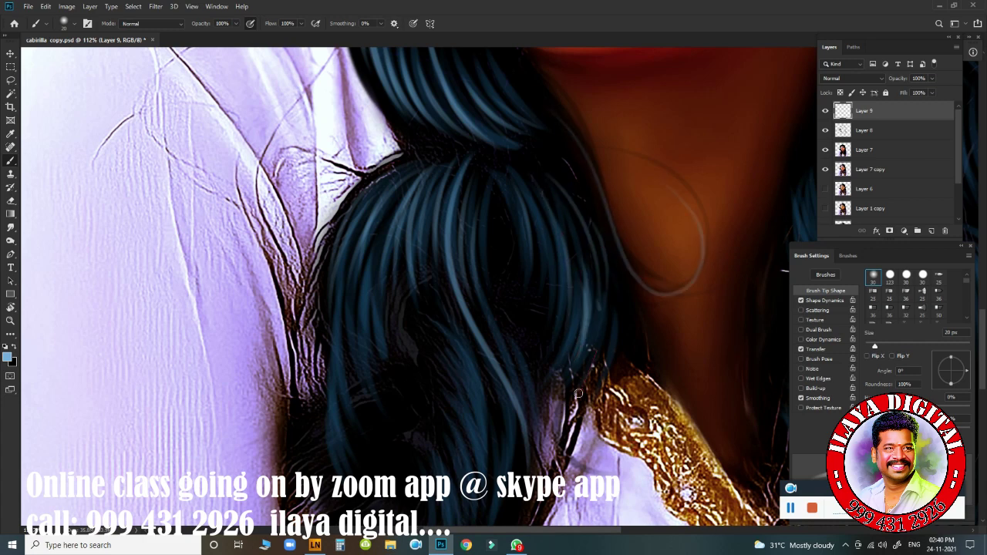
{"action": "left_click_drag", "start_coordinate": [491, 204], "coordinate": [494, 300]}
{"action": "left_click_drag", "start_coordinate": [386, 197], "coordinate": [378, 301]}
{"action": "mouse_move", "coordinate": [320, 463]}
{"action": "left_mouse_down"}
{"action": "mouse_move", "coordinate": [302, 401]}
{"action": "mouse_move", "coordinate": [341, 412]}
{"action": "mouse_move", "coordinate": [366, 283]}
{"action": "left_mouse_up"}
- Add light-blue strands in the lower hair and a faint strand over the hair
{"action": "scroll", "coordinate": [365, 270], "scroll_direction": "down", "scroll_amount": 5}
{"action": "mouse_move", "coordinate": [432, 120]}
{"action": "left_mouse_down"}
{"action": "mouse_move", "coordinate": [463, 254]}
{"action": "mouse_move", "coordinate": [458, 327]}
{"action": "mouse_move", "coordinate": [421, 278]}
{"action": "left_mouse_up"}
{"action": "mouse_move", "coordinate": [476, 161]}
{"action": "left_mouse_down"}
{"action": "mouse_move", "coordinate": [485, 255]}
{"action": "mouse_move", "coordinate": [472, 312]}
{"action": "left_mouse_up"}
{"action": "left_click_drag", "start_coordinate": [608, 264], "coordinate": [493, 359]}
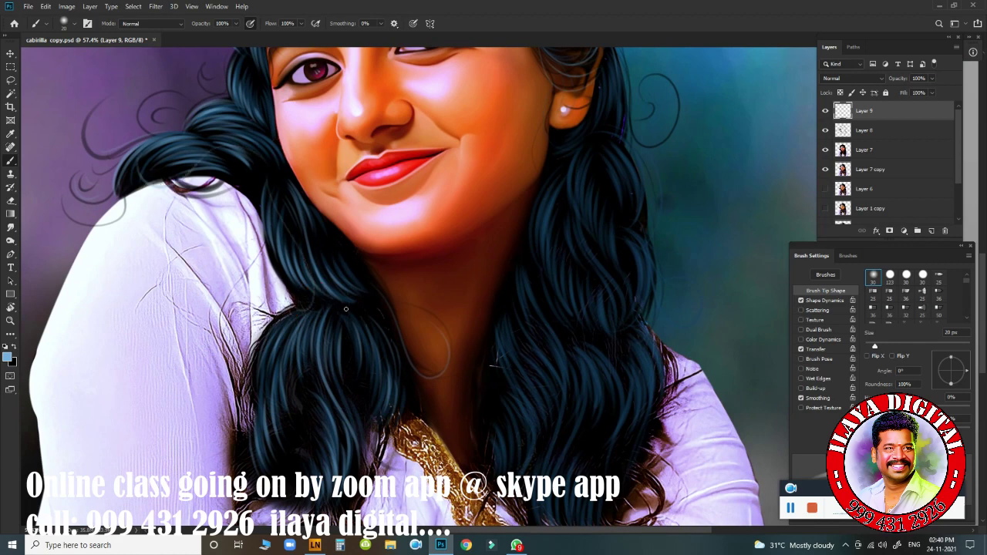
{"action": "left_click_drag", "start_coordinate": [566, 296], "coordinate": [634, 423]}
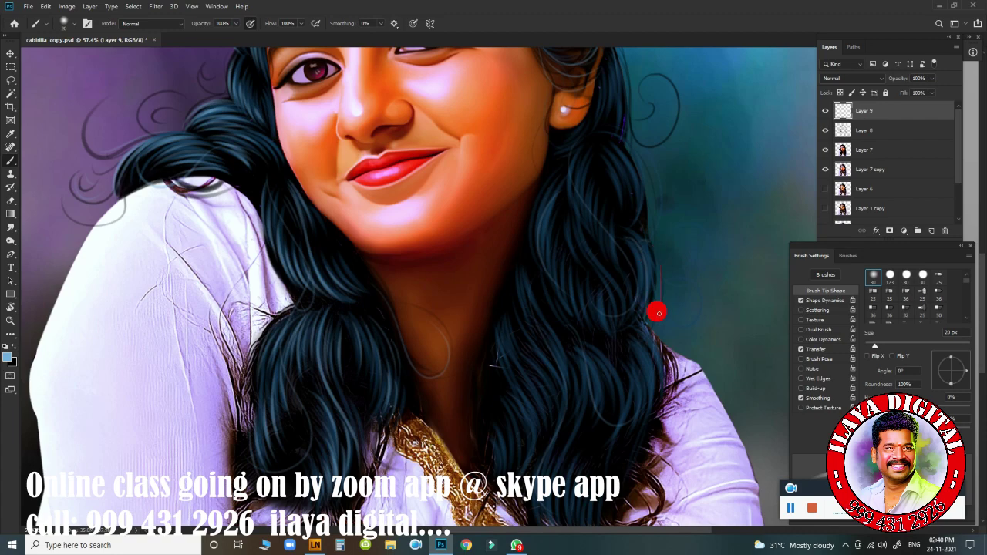
{"action": "mouse_move", "coordinate": [463, 220]}
{"action": "left_mouse_down"}
{"action": "mouse_move", "coordinate": [518, 320]}
{"action": "mouse_move", "coordinate": [565, 447]}
{"action": "left_mouse_up"}
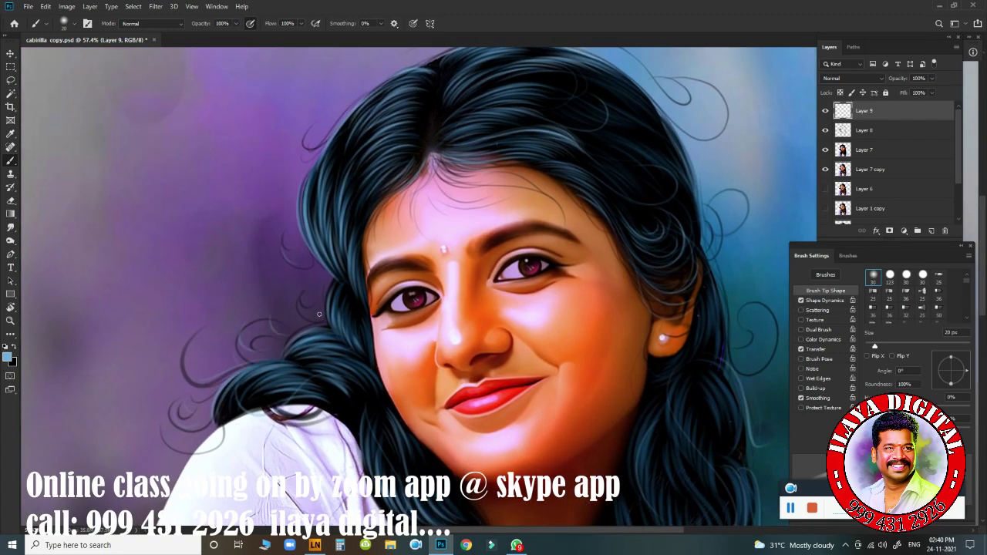
{"action": "left_click", "coordinate": [169, 348]}
- Check the foreground colour, then paint a light strand across the hair
{"action": "left_click", "coordinate": [8, 356]}
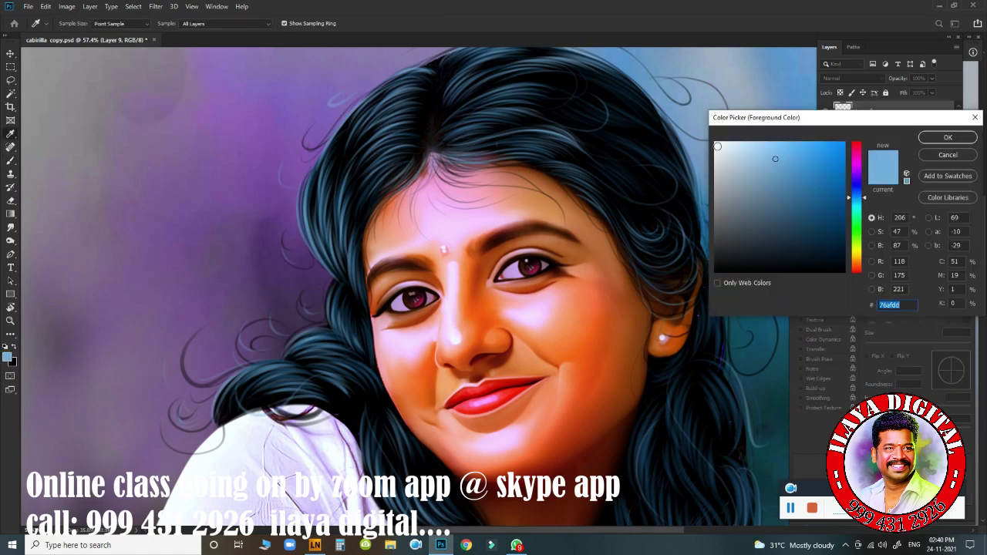
{"action": "left_click", "coordinate": [947, 138]}
{"action": "scroll", "coordinate": [566, 275], "scroll_direction": "up", "scroll_amount": 2}
{"action": "scroll", "coordinate": [642, 446], "scroll_direction": "up", "scroll_amount": 2}
{"action": "scroll", "coordinate": [465, 323], "scroll_direction": "up", "scroll_amount": 3}
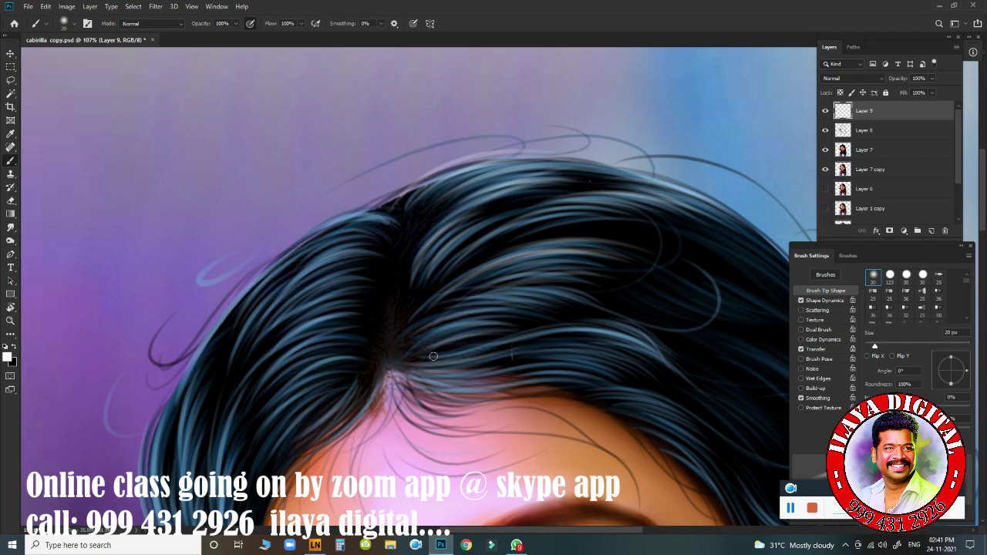
{"action": "left_click_drag", "start_coordinate": [433, 356], "coordinate": [560, 324]}
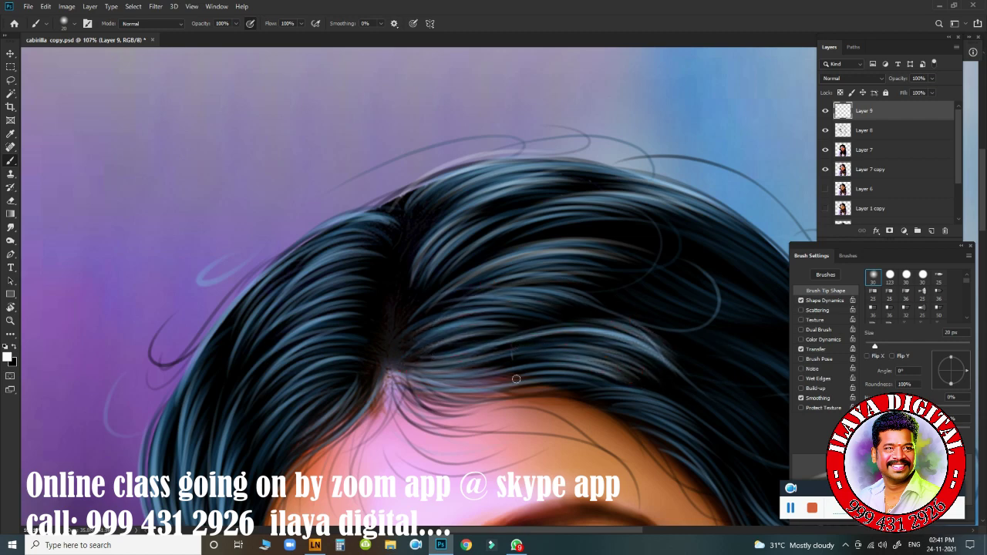
- Paint thin light strands down the hair and on the right-side curls
{"action": "left_click_drag", "start_coordinate": [517, 380], "coordinate": [502, 282]}
{"action": "left_click_drag", "start_coordinate": [434, 265], "coordinate": [551, 326]}
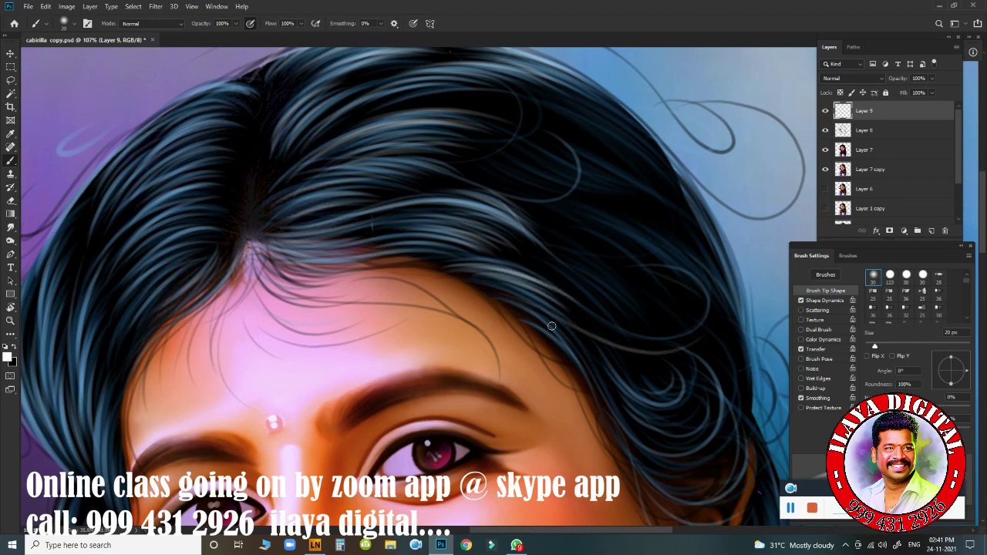
{"action": "left_click_drag", "start_coordinate": [708, 473], "coordinate": [606, 382]}
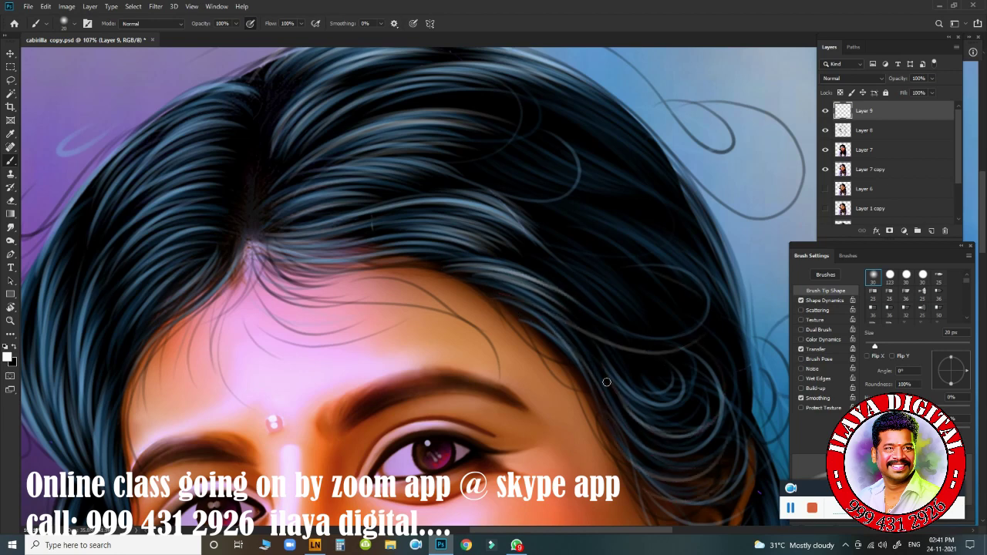
{"action": "left_click_drag", "start_coordinate": [465, 267], "coordinate": [361, 417]}
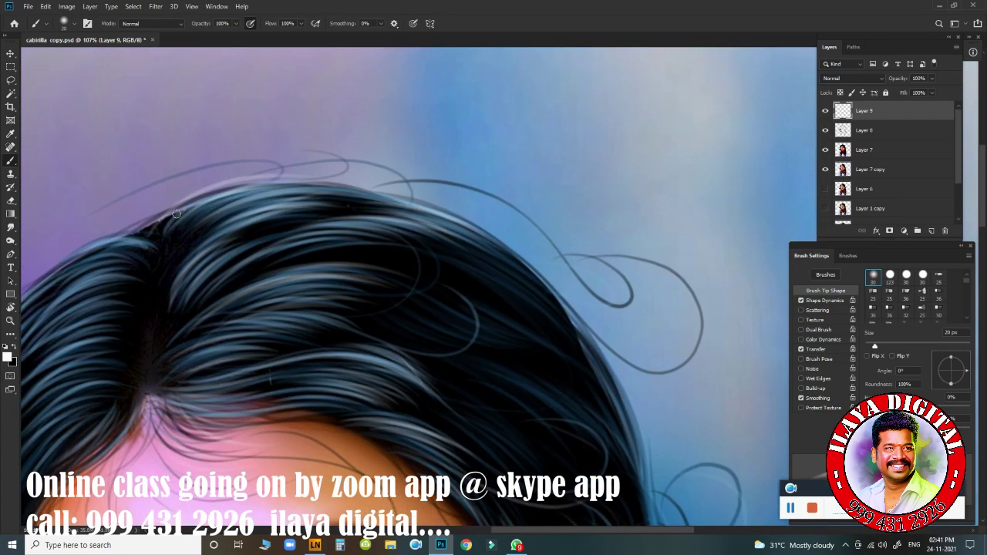
{"action": "left_click_drag", "start_coordinate": [482, 185], "coordinate": [517, 243]}
{"action": "left_click_drag", "start_coordinate": [381, 346], "coordinate": [813, 250]}
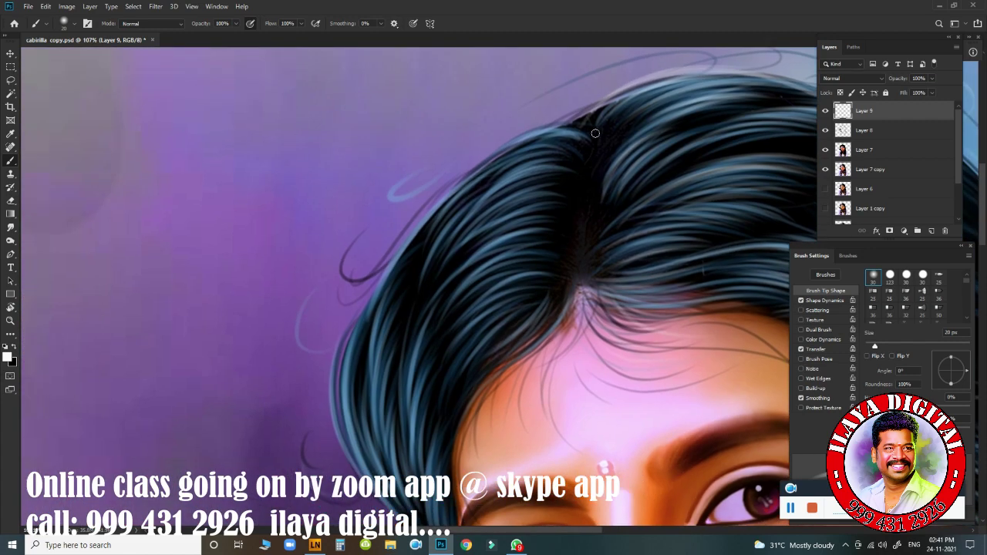
- Paint light strands near the hairline, down from the crown and over the hair bunch
{"action": "left_click_drag", "start_coordinate": [463, 174], "coordinate": [414, 253]}
{"action": "left_click_drag", "start_coordinate": [557, 168], "coordinate": [456, 335]}
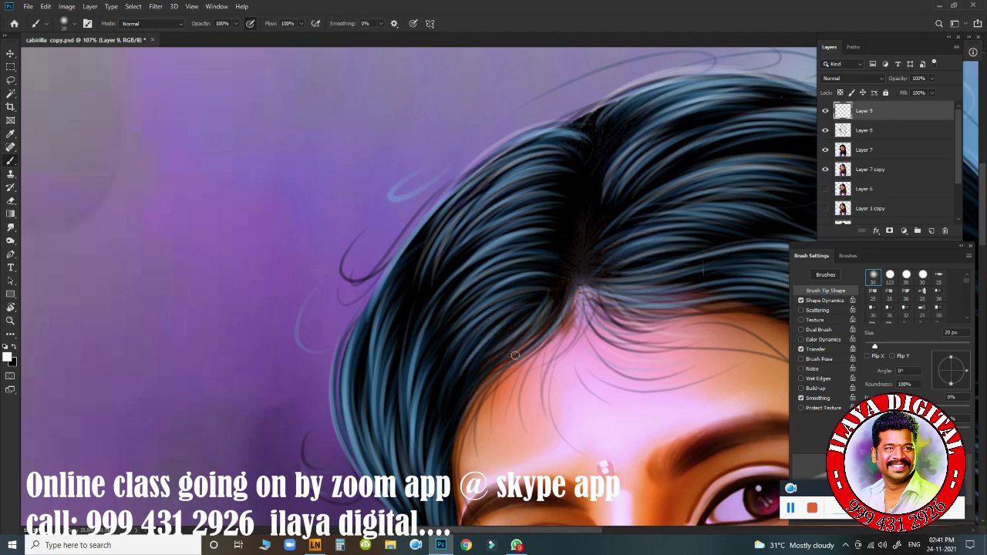
{"action": "left_click_drag", "start_coordinate": [437, 500], "coordinate": [518, 363]}
{"action": "left_click_drag", "start_coordinate": [489, 397], "coordinate": [452, 280]}
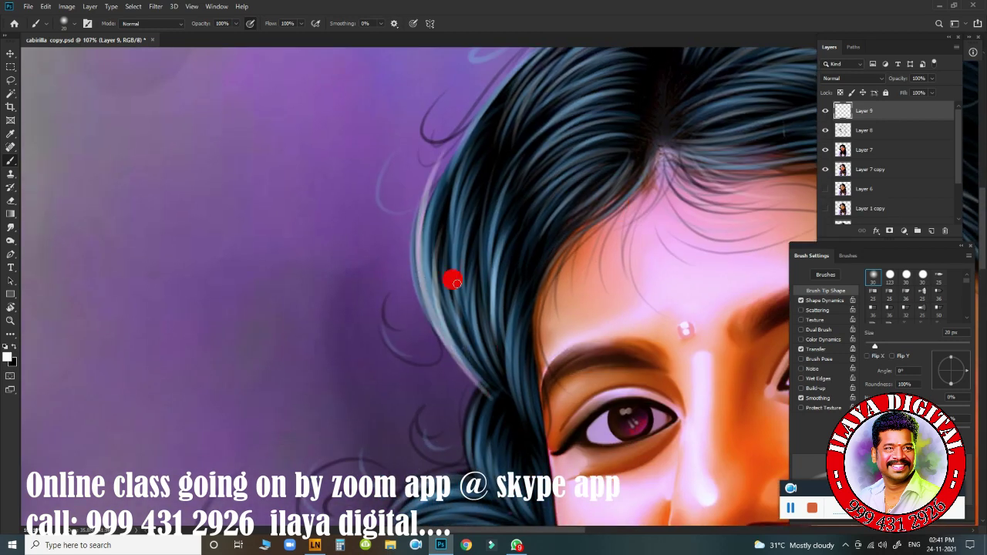
{"action": "scroll", "coordinate": [463, 308], "scroll_direction": "down", "scroll_amount": 5}
{"action": "left_click_drag", "start_coordinate": [485, 224], "coordinate": [512, 359]}
{"action": "left_click_drag", "start_coordinate": [383, 363], "coordinate": [482, 343]}
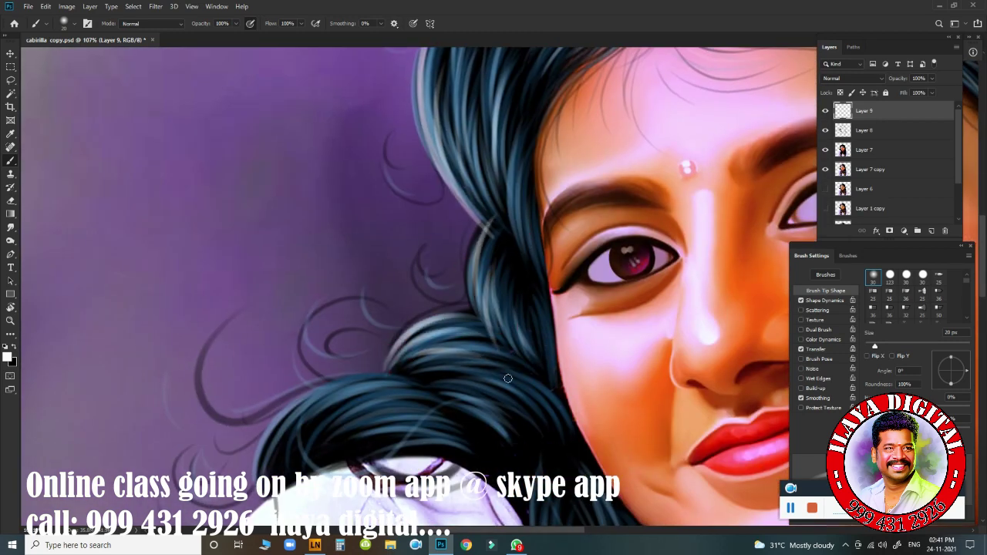
{"action": "mouse_move", "coordinate": [271, 465]}
{"action": "left_mouse_down"}
{"action": "mouse_move", "coordinate": [346, 381]}
{"action": "mouse_move", "coordinate": [432, 410]}
{"action": "mouse_move", "coordinate": [480, 451]}
{"action": "left_mouse_up"}
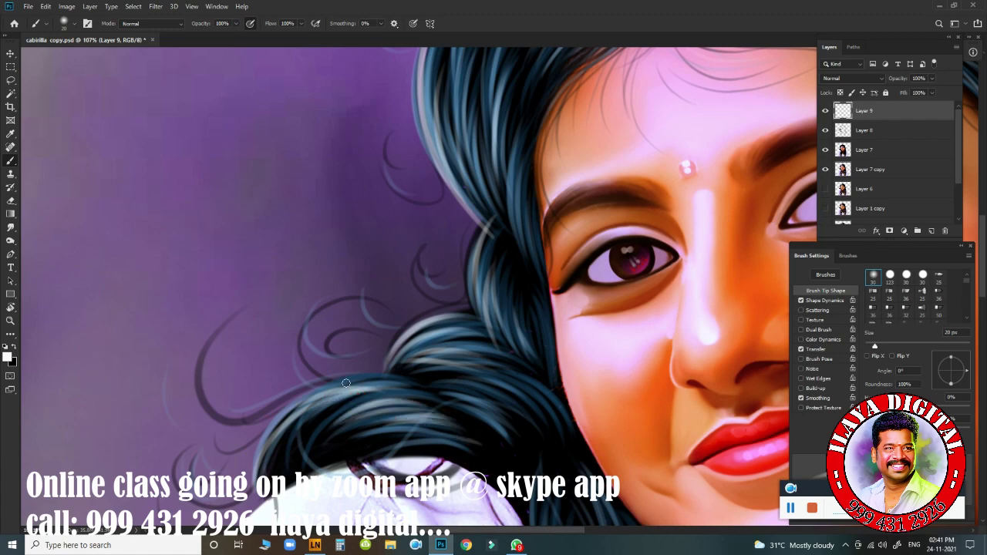
- Add thin light strands along the right hair edge
{"action": "scroll", "coordinate": [478, 452], "scroll_direction": "down", "scroll_amount": 5}
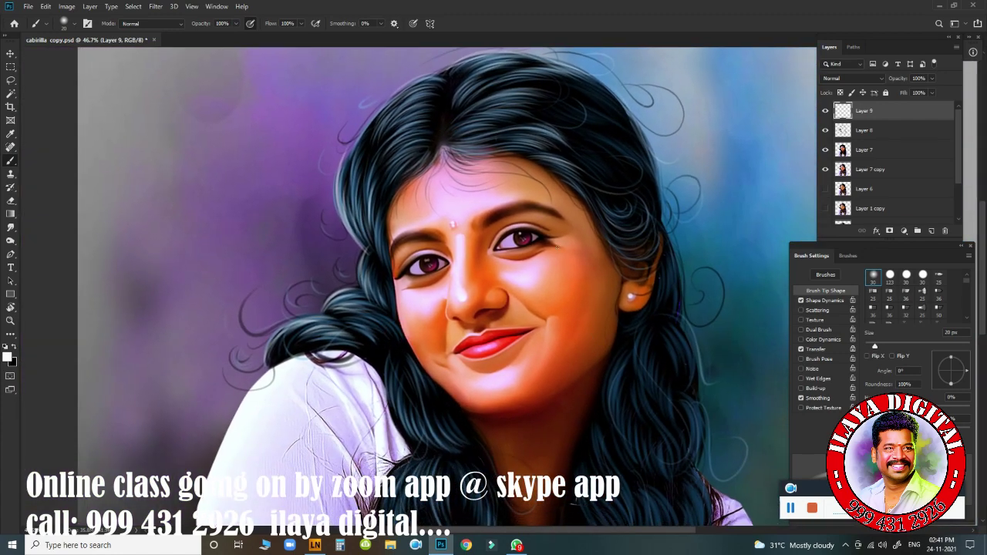
{"action": "scroll", "coordinate": [589, 174], "scroll_direction": "up", "scroll_amount": 5}
{"action": "scroll", "coordinate": [494, 169], "scroll_direction": "up", "scroll_amount": 3}
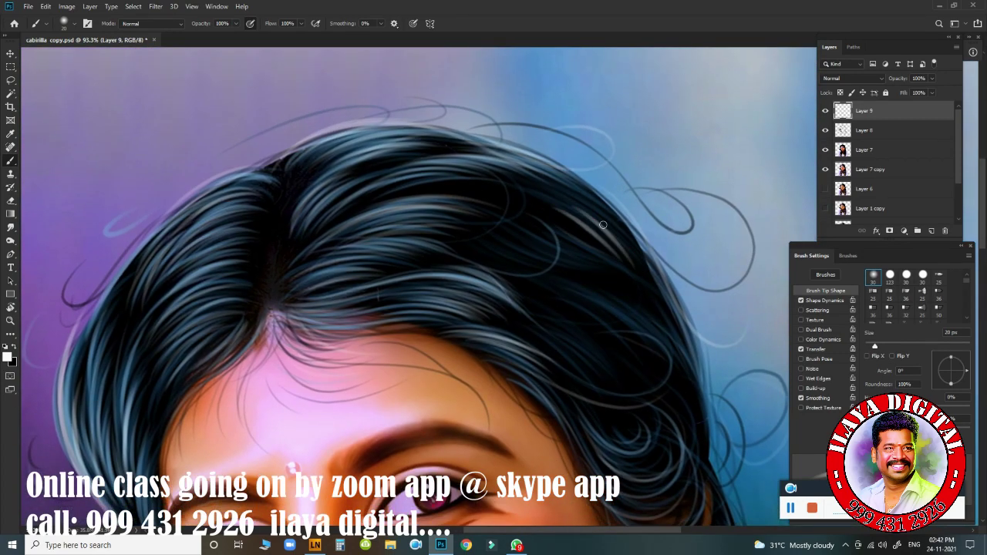
{"action": "mouse_move", "coordinate": [678, 332]}
{"action": "left_mouse_down"}
{"action": "mouse_move", "coordinate": [634, 155]}
{"action": "mouse_move", "coordinate": [656, 297]}
{"action": "left_mouse_up"}
{"action": "mouse_move", "coordinate": [689, 349]}
{"action": "left_mouse_down"}
{"action": "mouse_move", "coordinate": [701, 429]}
{"action": "mouse_move", "coordinate": [674, 287]}
{"action": "mouse_move", "coordinate": [637, 257]}
{"action": "left_mouse_up"}
{"action": "left_click_drag", "start_coordinate": [629, 298], "coordinate": [613, 382]}
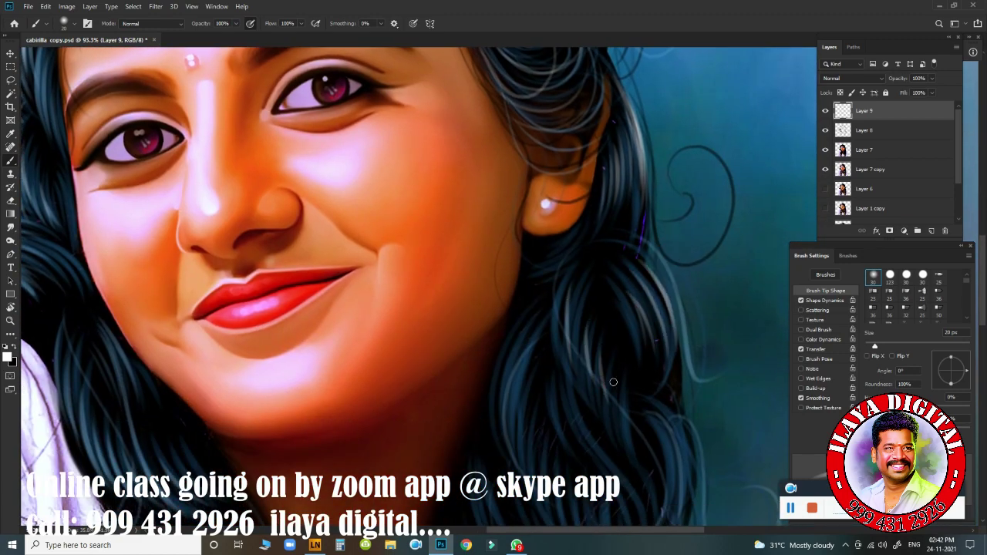
- Open the foreground Color Picker and shift the hue toward magenta
{"action": "left_click_drag", "start_coordinate": [435, 107], "coordinate": [612, 412]}
{"action": "left_click", "coordinate": [9, 356]}
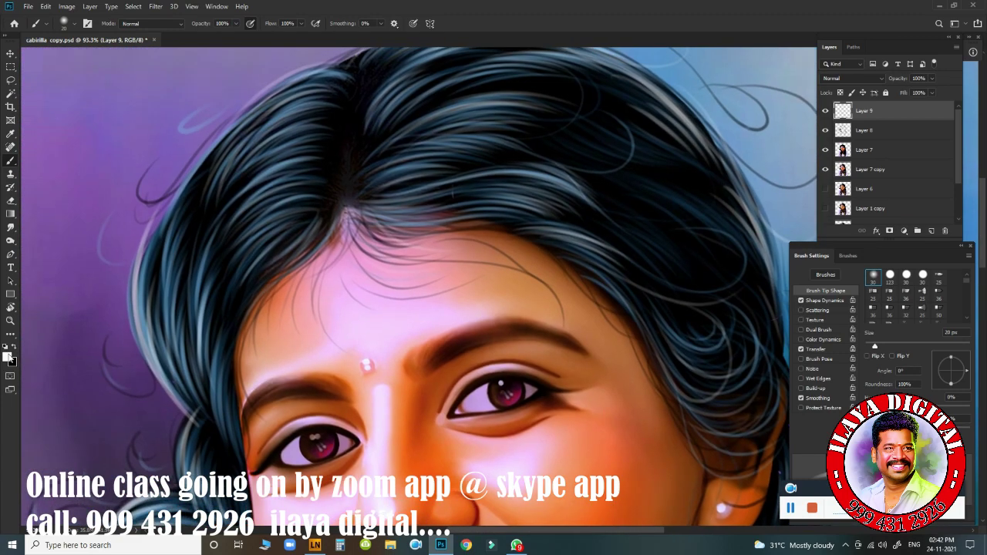
{"action": "left_click_drag", "start_coordinate": [849, 185], "coordinate": [855, 170]}
- Set a saturated magenta and paint magenta strands along the hairline and across the hair
{"action": "left_click", "coordinate": [829, 158]}
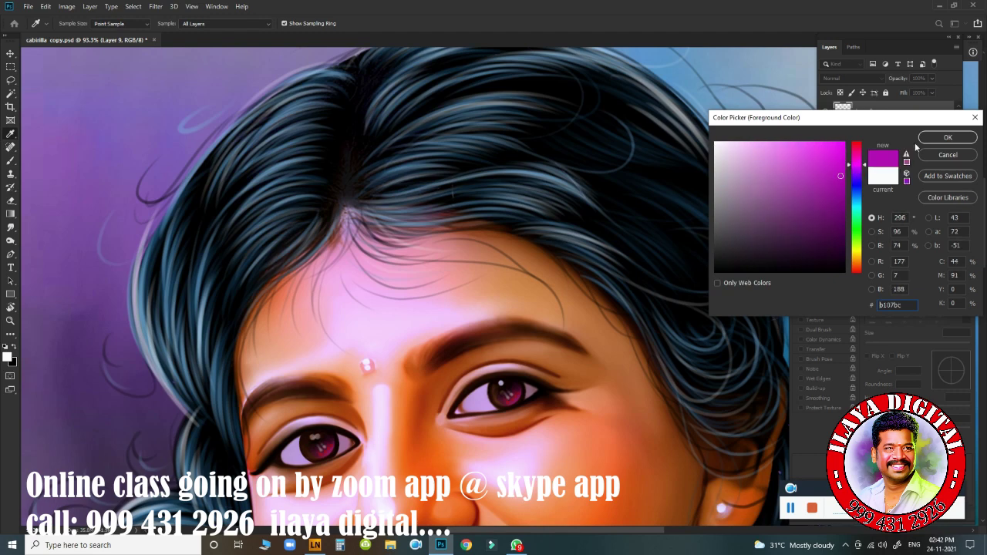
{"action": "left_click", "coordinate": [948, 138]}
{"action": "left_click_drag", "start_coordinate": [592, 289], "coordinate": [580, 390]}
{"action": "scroll", "coordinate": [462, 231], "scroll_direction": "up", "scroll_amount": 2}
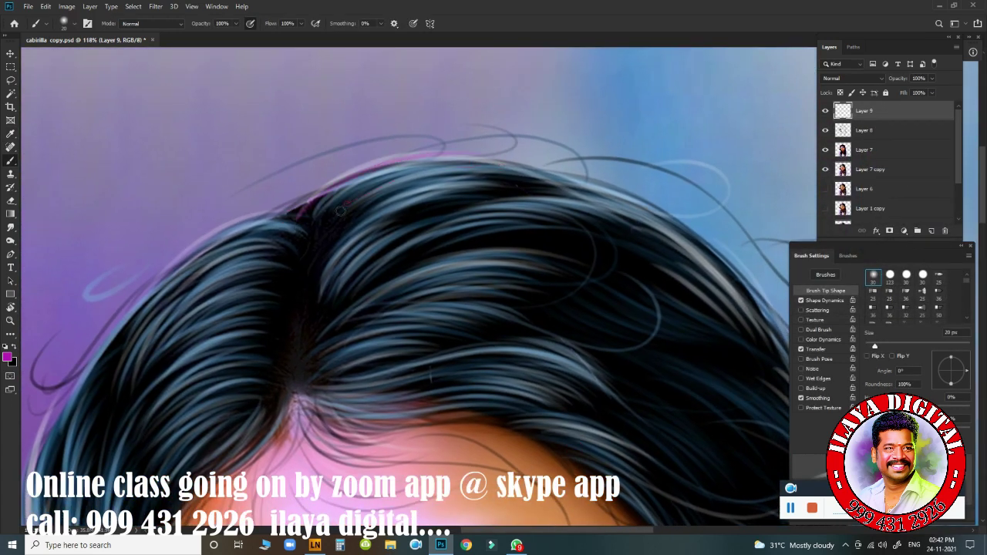
{"action": "left_click_drag", "start_coordinate": [339, 189], "coordinate": [519, 177]}
{"action": "mouse_move", "coordinate": [373, 202]}
{"action": "left_mouse_down"}
{"action": "mouse_move", "coordinate": [544, 196]}
{"action": "mouse_move", "coordinate": [641, 217]}
{"action": "left_mouse_up"}
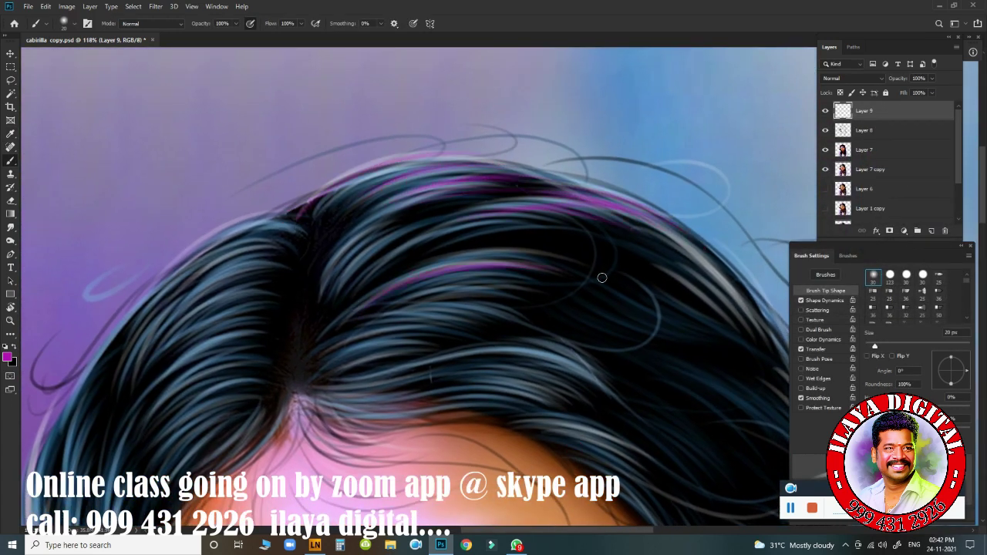
- Paint magenta strands from the parting and down the left hair
{"action": "left_click_drag", "start_coordinate": [324, 288], "coordinate": [279, 228]}
{"action": "left_click_drag", "start_coordinate": [263, 276], "coordinate": [170, 357]}
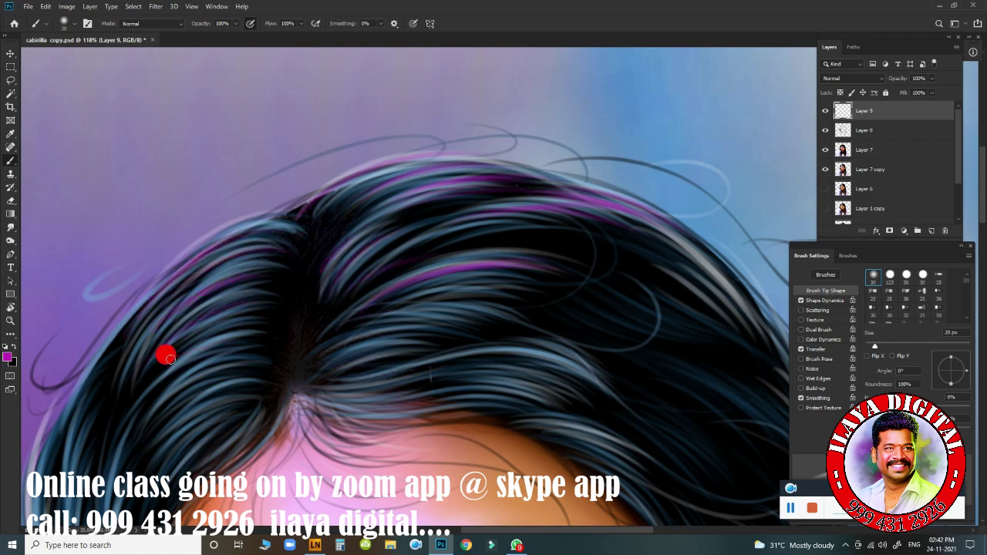
{"action": "left_click_drag", "start_coordinate": [207, 305], "coordinate": [562, 194]}
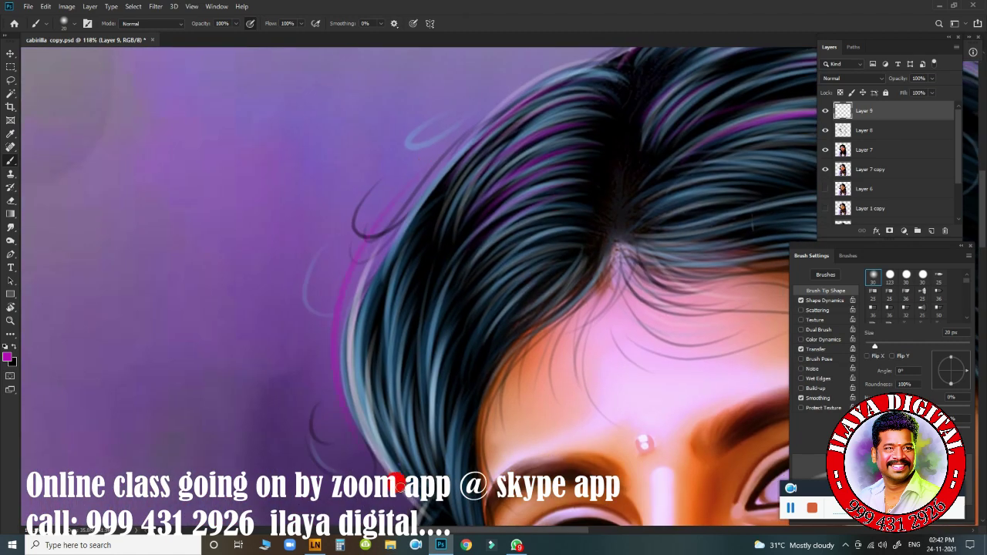
{"action": "left_click_drag", "start_coordinate": [517, 469], "coordinate": [349, 330]}
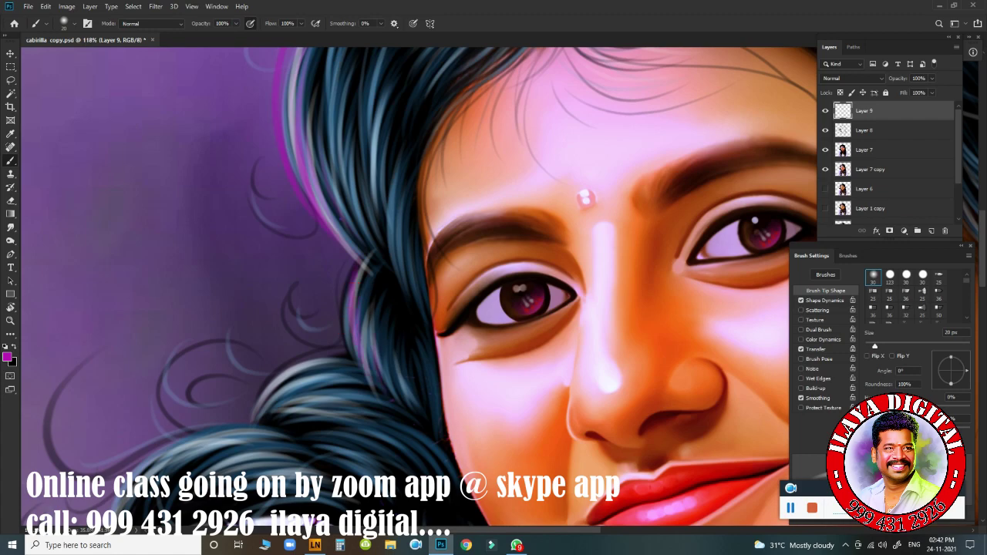
{"action": "left_click_drag", "start_coordinate": [267, 356], "coordinate": [390, 209]}
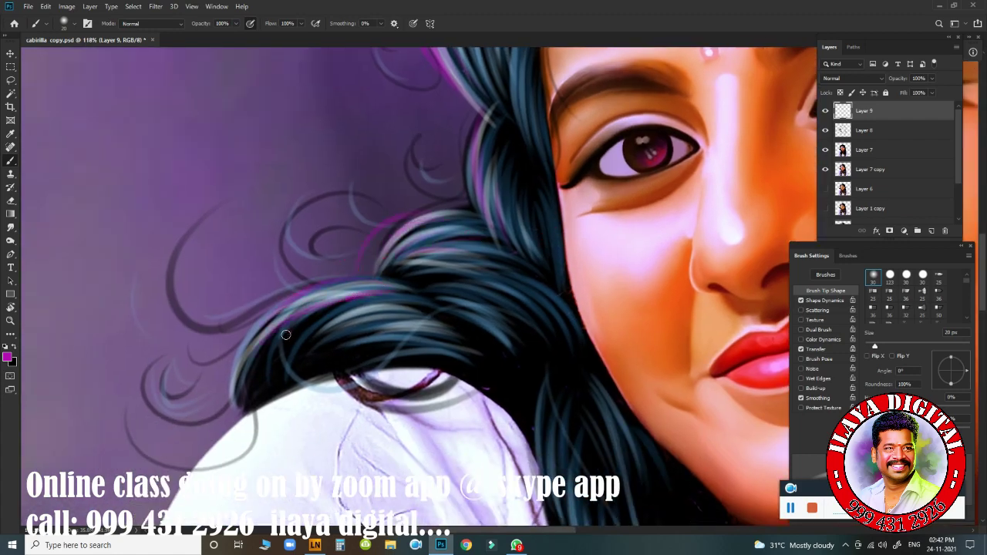
{"action": "mouse_move", "coordinate": [640, 298]}
{"action": "left_mouse_down"}
{"action": "mouse_move", "coordinate": [668, 399]}
{"action": "mouse_move", "coordinate": [776, 443]}
{"action": "left_mouse_up"}
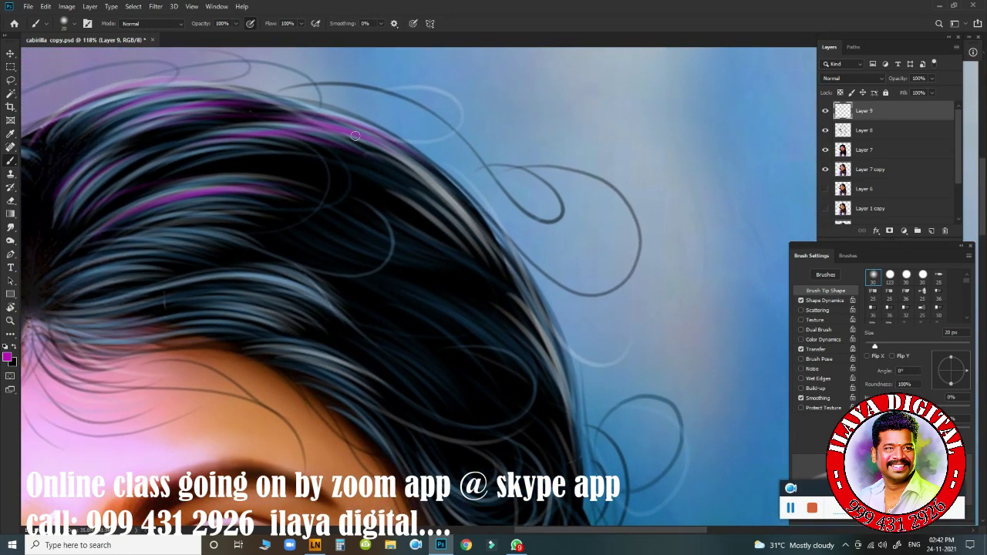
{"action": "left_click_drag", "start_coordinate": [425, 280], "coordinate": [323, 313]}
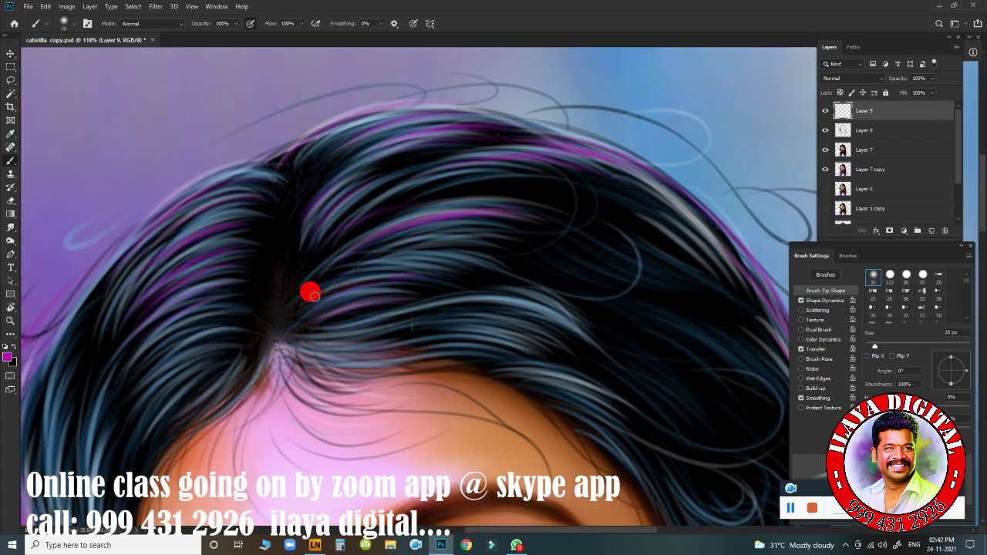
- Add a thin magenta strand near the top, then shift the foreground hue toward yellow
{"action": "left_click_drag", "start_coordinate": [540, 183], "coordinate": [502, 177]}
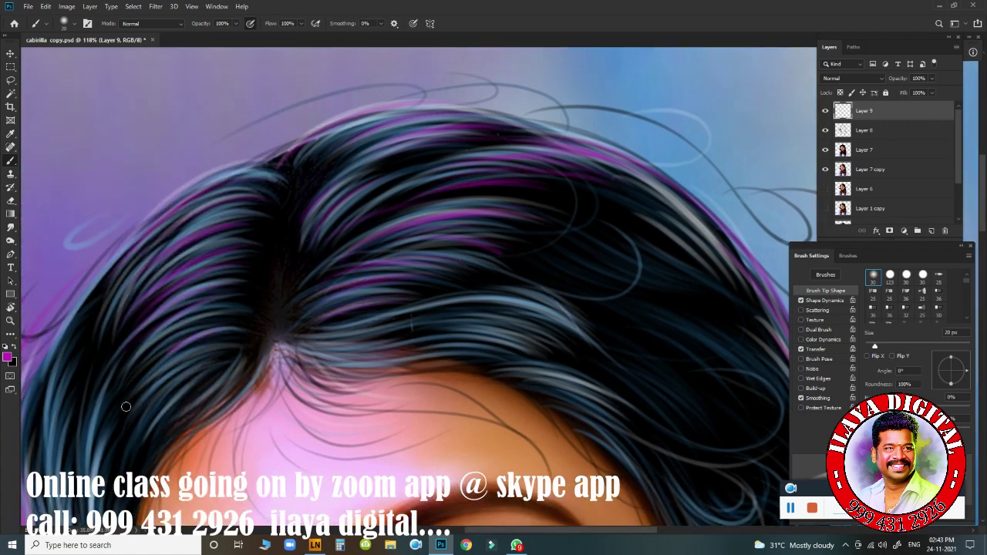
{"action": "left_click_drag", "start_coordinate": [447, 392], "coordinate": [396, 393]}
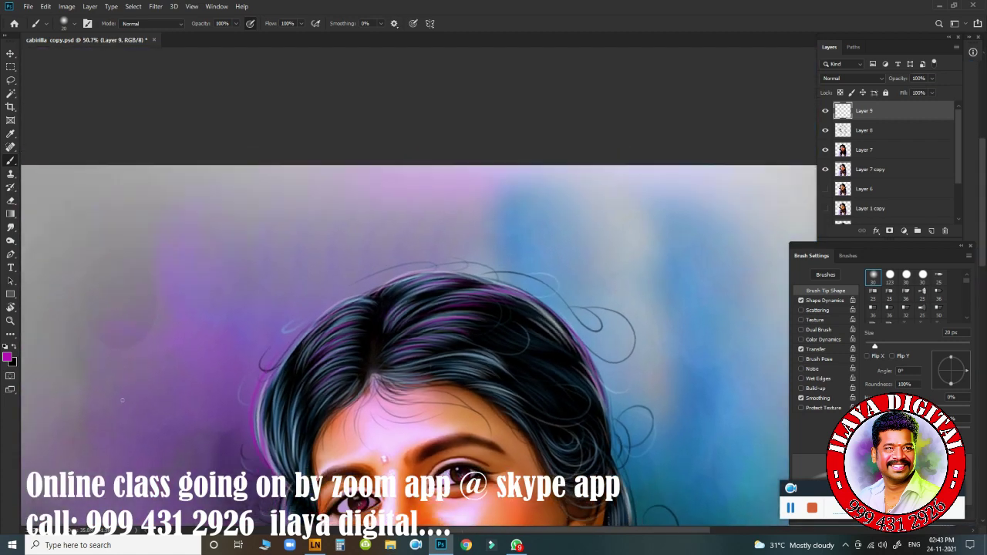
{"action": "left_click", "coordinate": [8, 356]}
{"action": "left_click", "coordinate": [856, 256]}
- Set a bright yellow foreground and paint a yellow strand along the hair top
{"action": "left_click", "coordinate": [843, 142]}
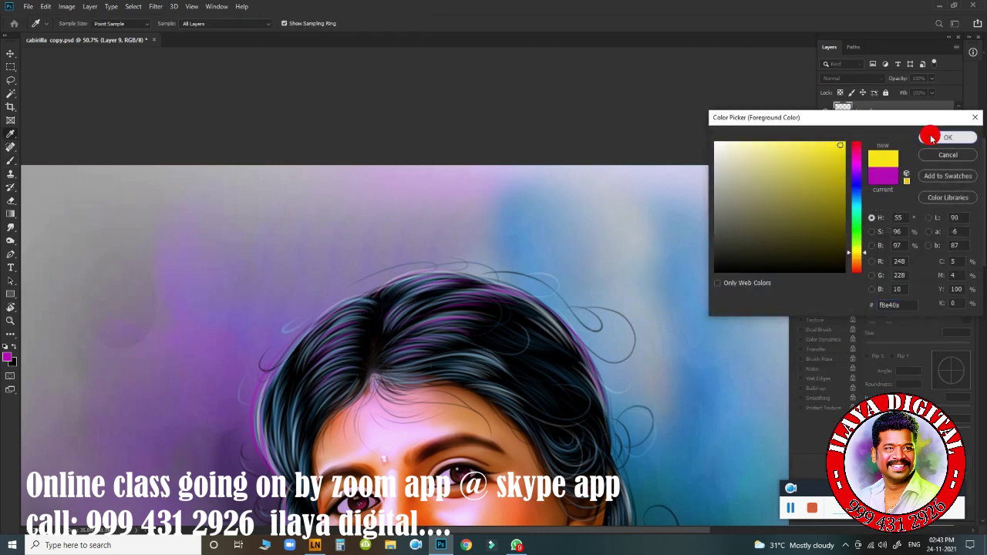
{"action": "left_click", "coordinate": [948, 137]}
{"action": "scroll", "coordinate": [563, 340], "scroll_direction": "up", "scroll_amount": 3}
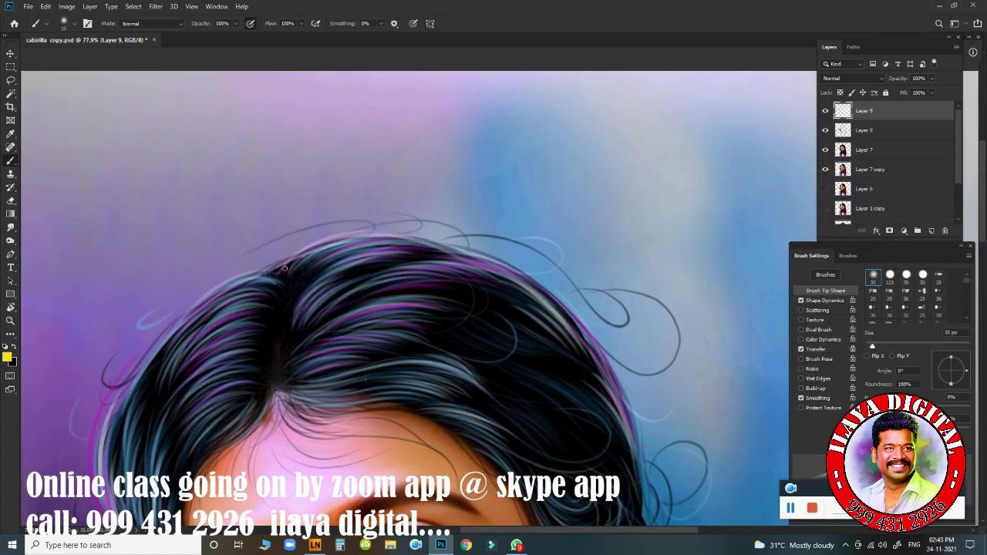
{"action": "mouse_move", "coordinate": [285, 268]}
{"action": "left_mouse_down"}
{"action": "mouse_move", "coordinate": [334, 269]}
{"action": "mouse_move", "coordinate": [160, 335]}
{"action": "left_mouse_up"}
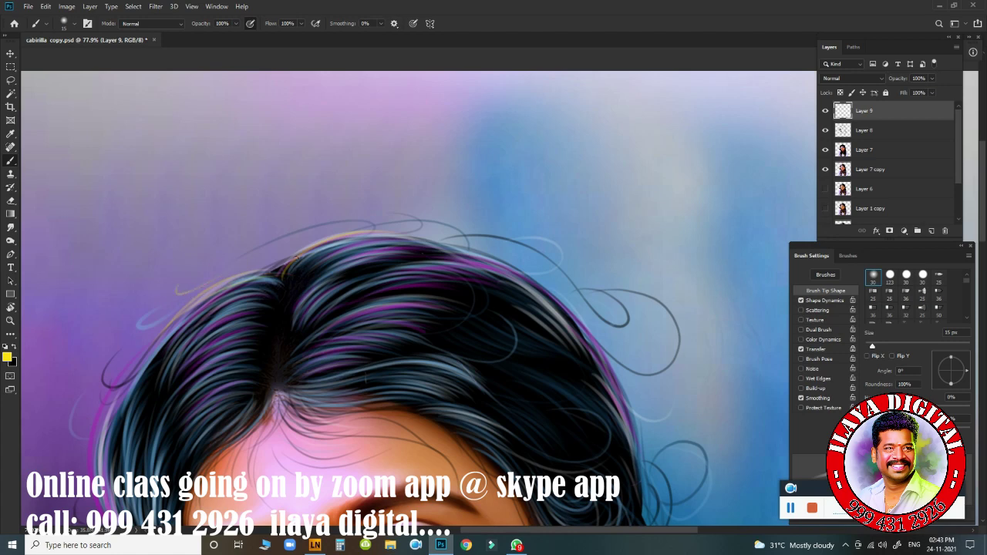
- Paint faint yellow strands across the hair, then zoom in close on the eye
{"action": "left_click", "coordinate": [505, 255]}
{"action": "mouse_move", "coordinate": [300, 414]}
{"action": "left_mouse_down"}
{"action": "mouse_move", "coordinate": [534, 398]}
{"action": "mouse_move", "coordinate": [609, 462]}
{"action": "left_mouse_up"}
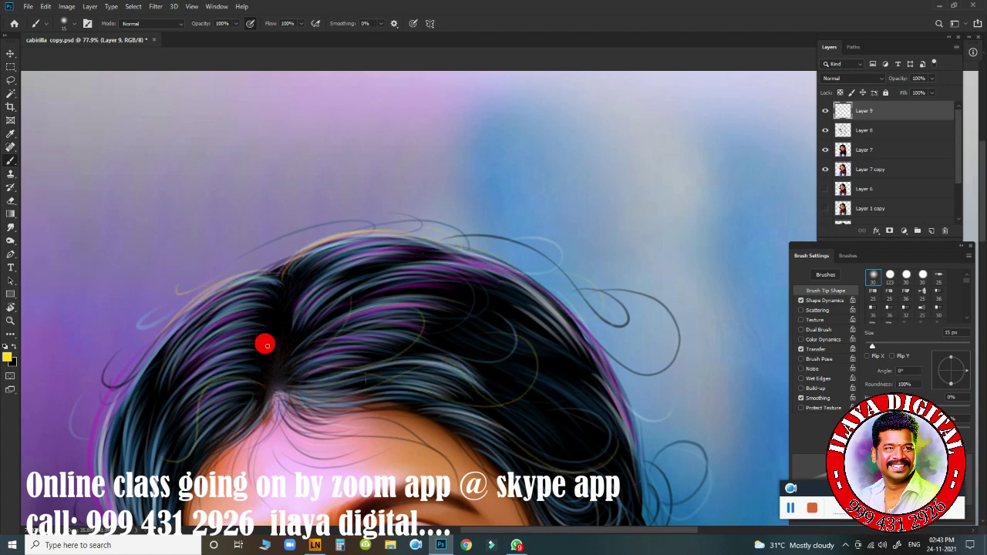
{"action": "mouse_move", "coordinate": [265, 342]}
{"action": "left_mouse_down"}
{"action": "mouse_move", "coordinate": [321, 334]}
{"action": "mouse_move", "coordinate": [380, 164]}
{"action": "left_mouse_up"}
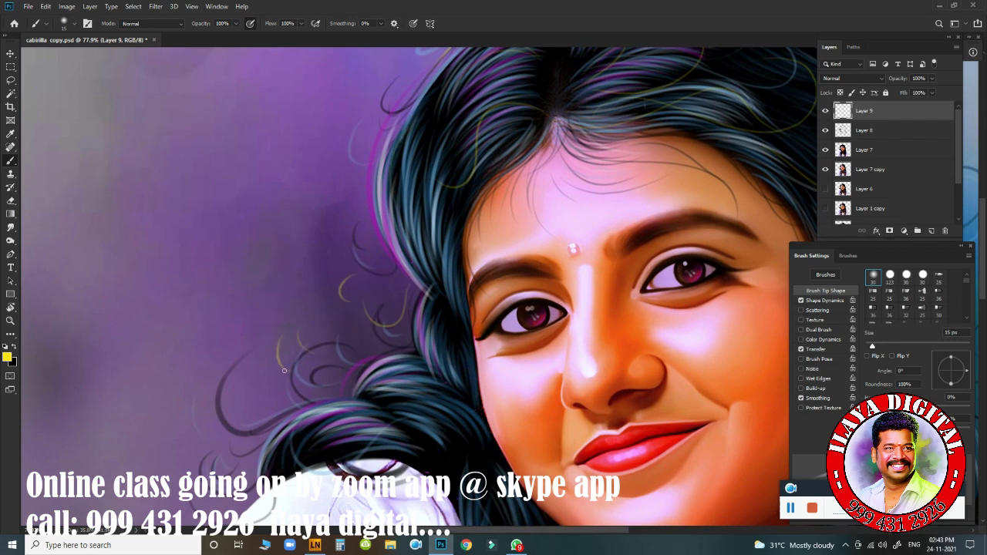
{"action": "left_click_drag", "start_coordinate": [283, 371], "coordinate": [3, 416]}
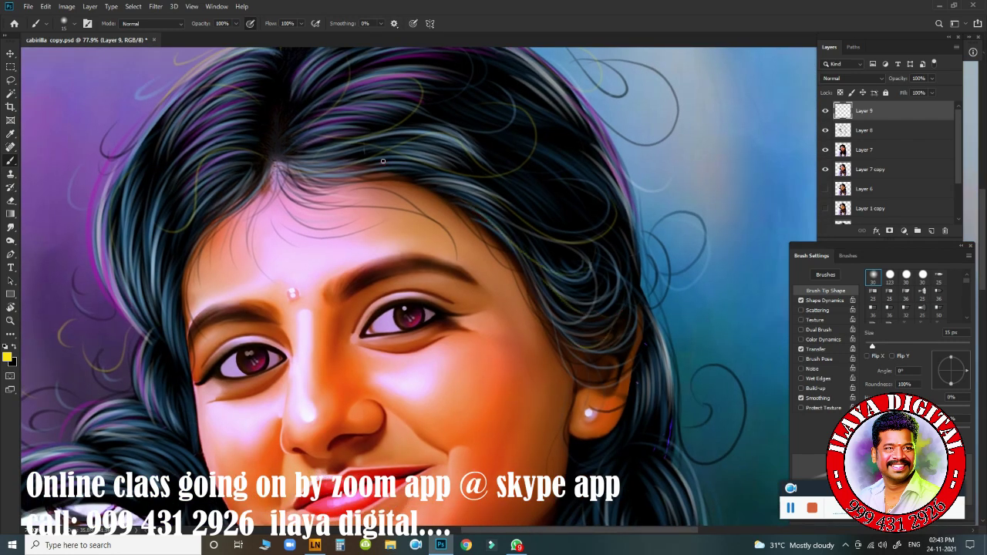
{"action": "mouse_move", "coordinate": [586, 365]}
{"action": "left_mouse_down"}
{"action": "mouse_move", "coordinate": [401, 282]}
{"action": "mouse_move", "coordinate": [469, 358]}
{"action": "mouse_move", "coordinate": [502, 259]}
{"action": "mouse_move", "coordinate": [494, 321]}
{"action": "mouse_move", "coordinate": [473, 325]}
{"action": "left_mouse_up"}
- Add a new Layer 10 and switch to a smaller brush preset
{"action": "key", "text": "ctrl+shift+n"}
{"action": "key", "text": "Return"}
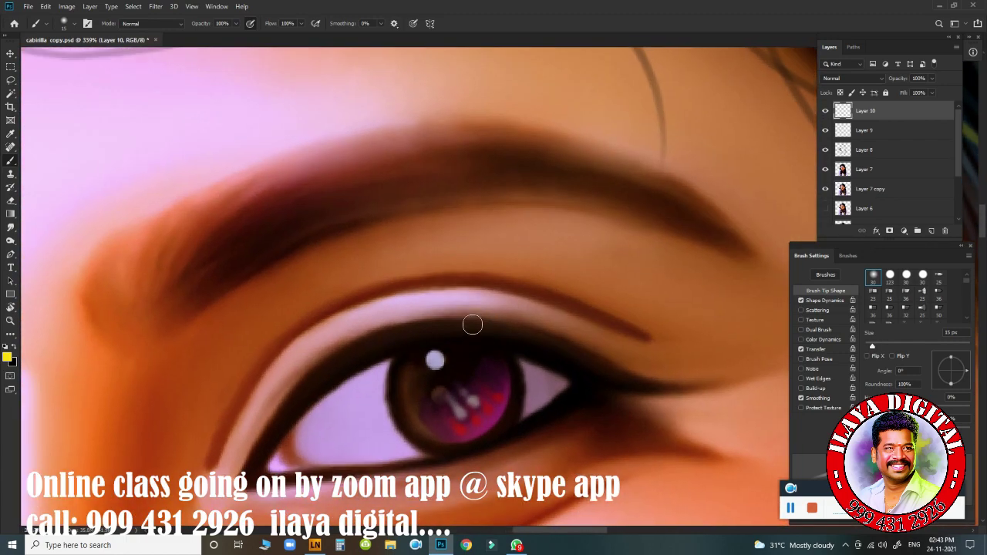
{"action": "right_click", "coordinate": [455, 240]}
{"action": "left_click", "coordinate": [606, 13]}
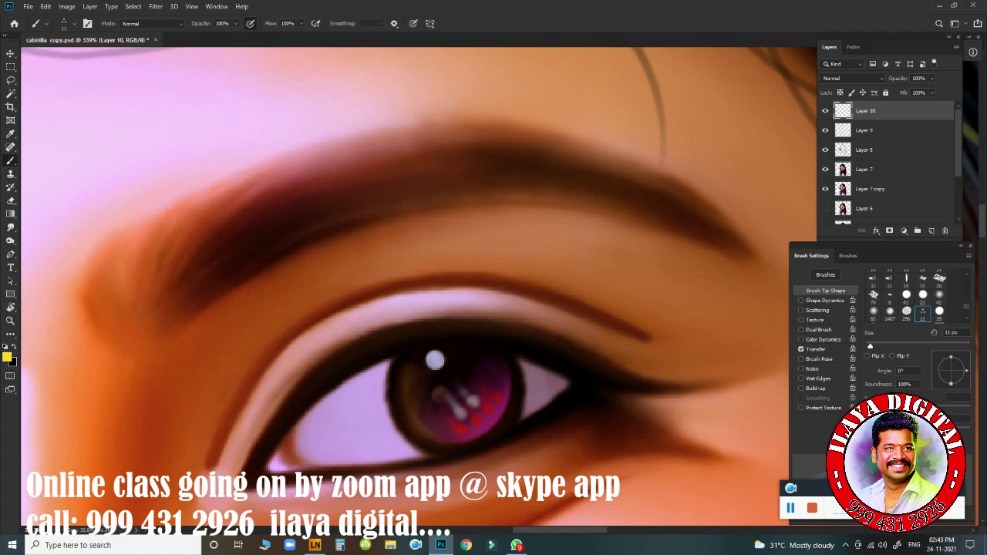
{"action": "scroll", "coordinate": [409, 332], "scroll_direction": "up", "scroll_amount": 2}
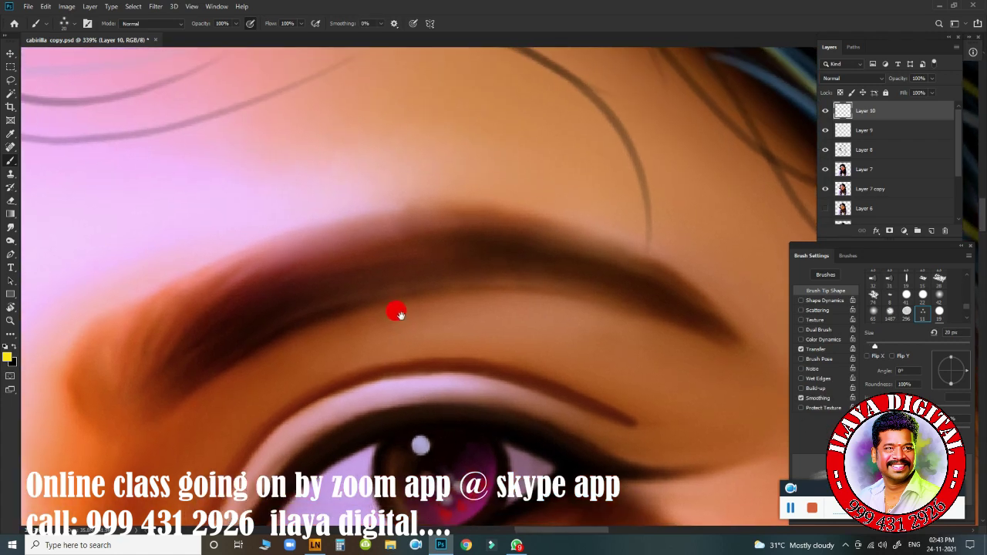
- Set the foreground colour to a dark teal after undoing yellow and teal test strokes
{"action": "left_click_drag", "start_coordinate": [173, 379], "coordinate": [363, 251]}
{"action": "key", "text": "ctrl+z"}
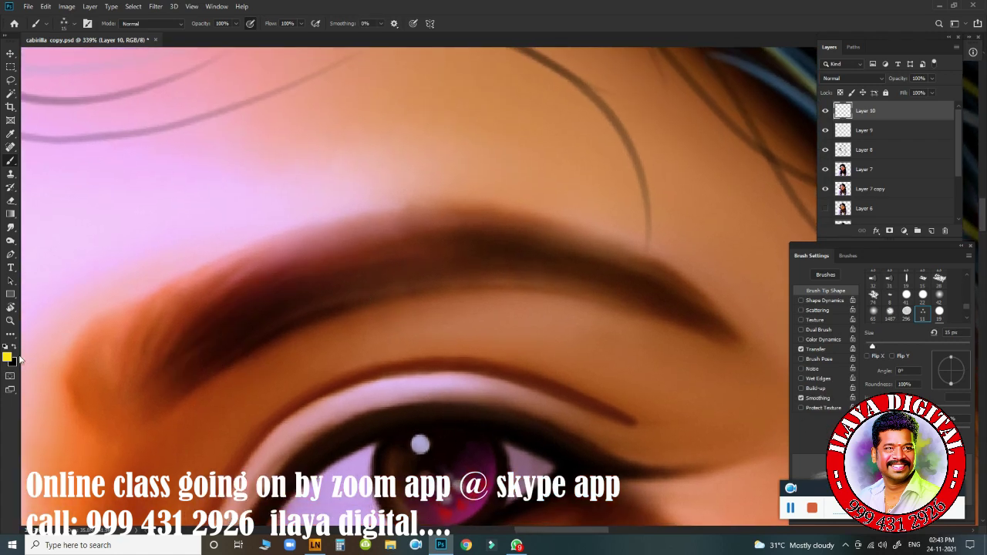
{"action": "left_click", "coordinate": [7, 356]}
{"action": "left_click", "coordinate": [853, 206]}
{"action": "left_click", "coordinate": [804, 204]}
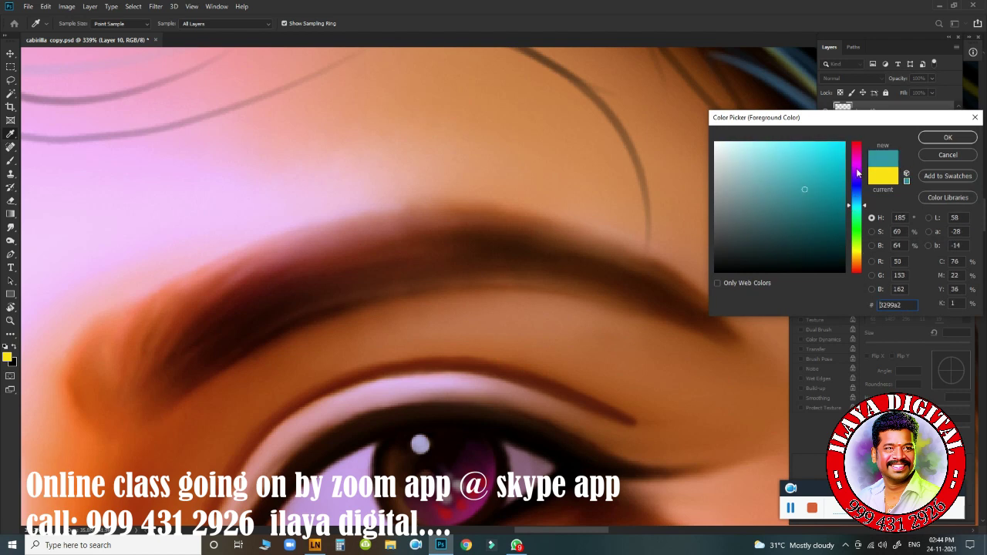
{"action": "left_click", "coordinate": [948, 137]}
{"action": "left_click_drag", "start_coordinate": [155, 392], "coordinate": [363, 266]}
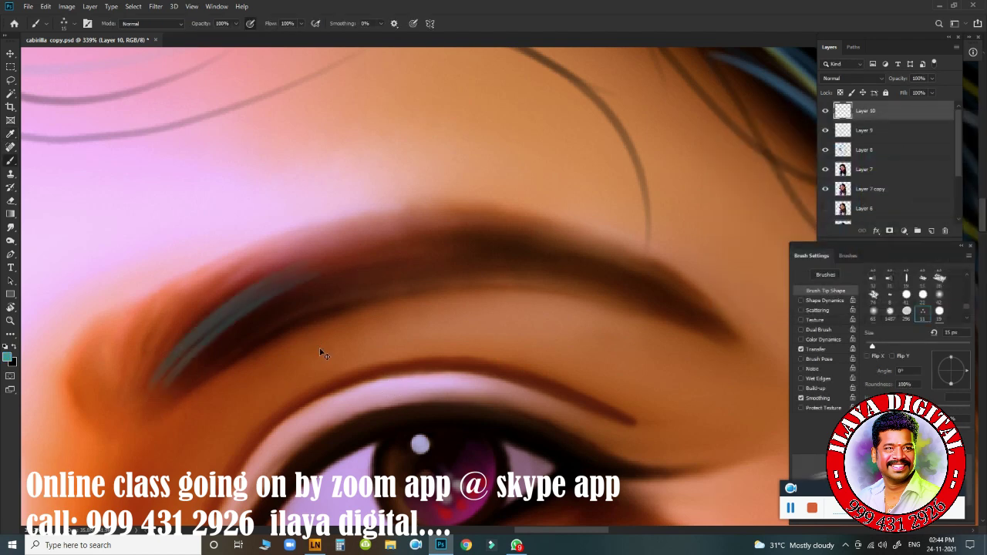
{"action": "key", "text": "ctrl+z"}
- Darken the eyebrow body and tail with smooth dark strokes
{"action": "mouse_move", "coordinate": [162, 378]}
{"action": "left_mouse_down"}
{"action": "mouse_move", "coordinate": [503, 252]}
{"action": "mouse_move", "coordinate": [700, 304]}
{"action": "left_mouse_up"}
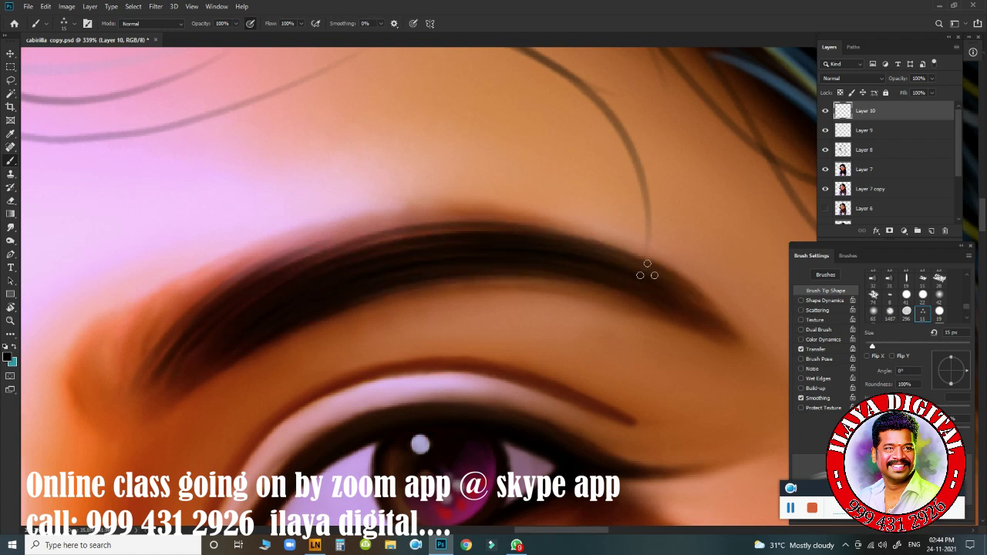
{"action": "left_click_drag", "start_coordinate": [172, 293], "coordinate": [423, 287]}
{"action": "left_click_drag", "start_coordinate": [232, 266], "coordinate": [725, 335]}
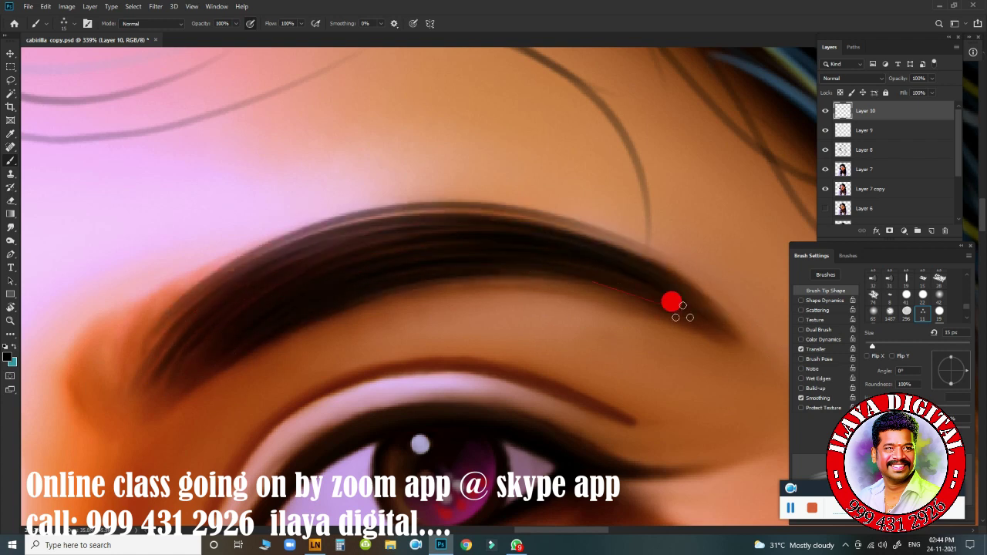
{"action": "left_click_drag", "start_coordinate": [679, 293], "coordinate": [772, 353]}
{"action": "left_click_drag", "start_coordinate": [617, 347], "coordinate": [755, 297]}
- Paint thin hair strokes at the inner start of the eyebrow
{"action": "left_click_drag", "start_coordinate": [255, 259], "coordinate": [232, 378]}
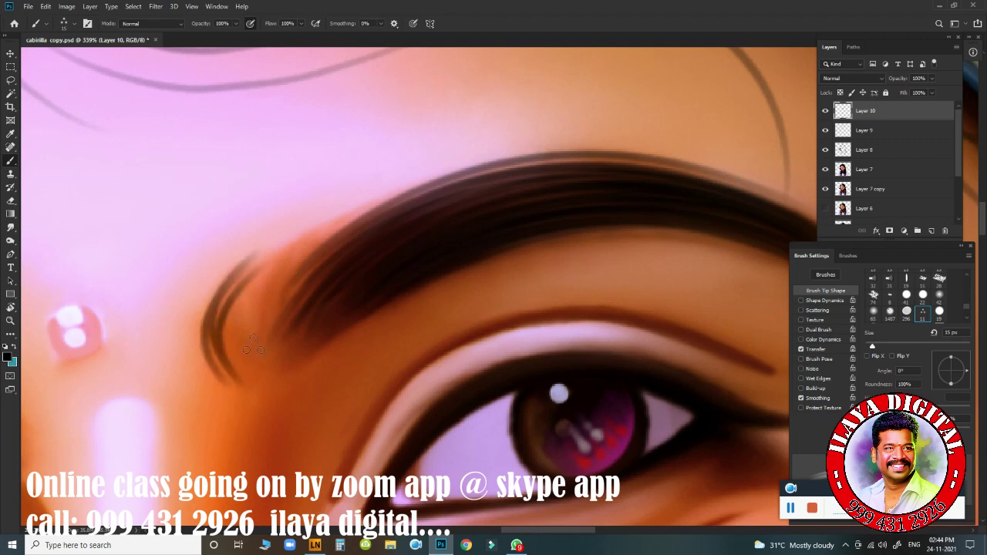
{"action": "mouse_move", "coordinate": [254, 345]}
{"action": "left_mouse_down"}
{"action": "mouse_move", "coordinate": [267, 254]}
{"action": "mouse_move", "coordinate": [324, 231]}
{"action": "mouse_move", "coordinate": [294, 293]}
{"action": "mouse_move", "coordinate": [324, 309]}
{"action": "mouse_move", "coordinate": [284, 269]}
{"action": "left_mouse_up"}
{"action": "left_click_drag", "start_coordinate": [262, 370], "coordinate": [355, 237]}
{"action": "left_click_drag", "start_coordinate": [243, 386], "coordinate": [331, 218]}
{"action": "left_click_drag", "start_coordinate": [284, 328], "coordinate": [405, 202]}
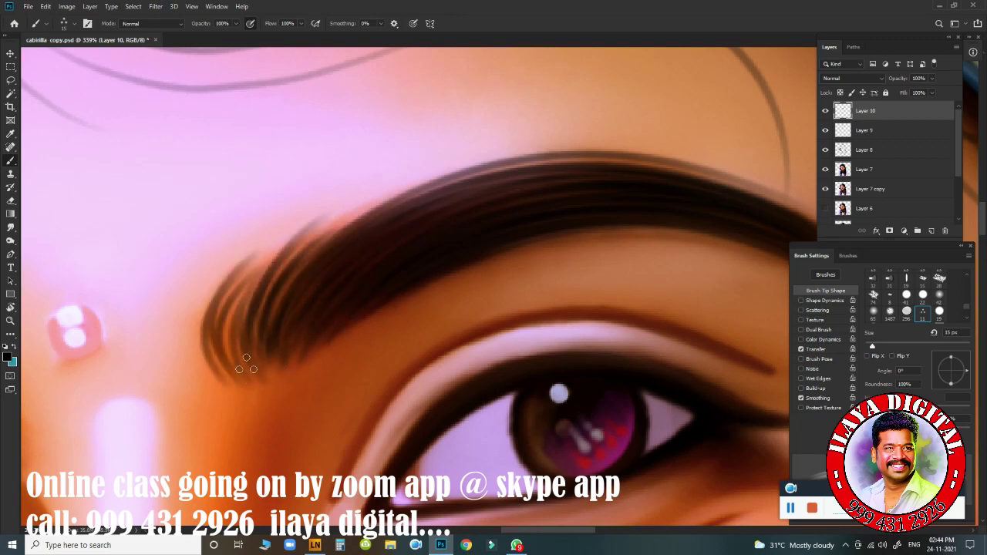
{"action": "mouse_move", "coordinate": [246, 364]}
{"action": "left_mouse_down"}
{"action": "mouse_move", "coordinate": [300, 239]}
{"action": "mouse_move", "coordinate": [274, 246]}
{"action": "left_mouse_up"}
- Darken the inner start, upper edge and tail, and add hair strokes to the other eyebrow
{"action": "left_click_drag", "start_coordinate": [278, 301], "coordinate": [487, 185]}
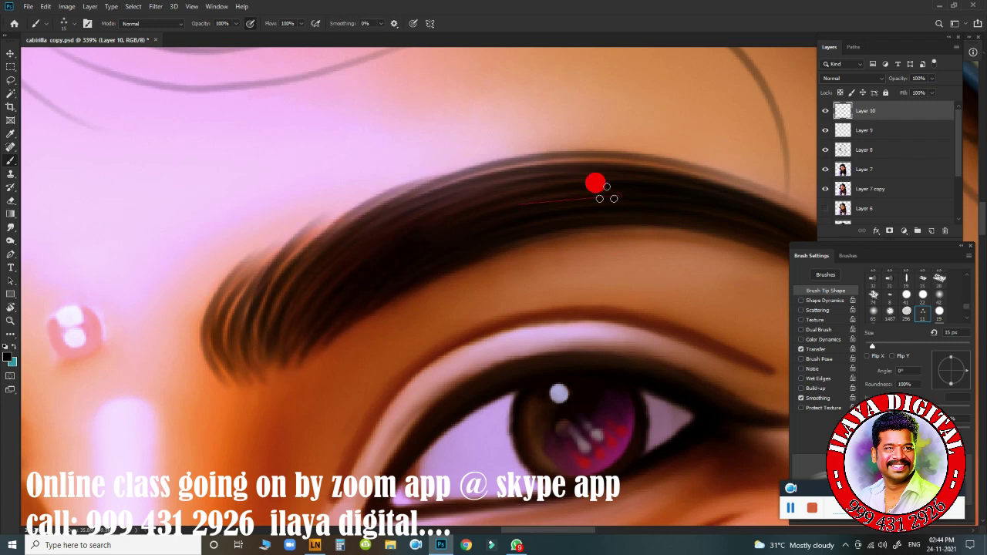
{"action": "mouse_move", "coordinate": [401, 220]}
{"action": "left_mouse_down"}
{"action": "mouse_move", "coordinate": [620, 154]}
{"action": "mouse_move", "coordinate": [470, 271]}
{"action": "left_mouse_up"}
{"action": "mouse_move", "coordinate": [628, 342]}
{"action": "left_mouse_down"}
{"action": "mouse_move", "coordinate": [606, 337]}
{"action": "mouse_move", "coordinate": [667, 351]}
{"action": "left_mouse_up"}
{"action": "mouse_move", "coordinate": [386, 277]}
{"action": "left_mouse_down"}
{"action": "mouse_move", "coordinate": [533, 299]}
{"action": "mouse_move", "coordinate": [626, 214]}
{"action": "left_mouse_up"}
{"action": "mouse_move", "coordinate": [385, 245]}
{"action": "left_mouse_down"}
{"action": "mouse_move", "coordinate": [375, 231]}
{"action": "mouse_move", "coordinate": [410, 267]}
{"action": "mouse_move", "coordinate": [490, 251]}
{"action": "mouse_move", "coordinate": [752, 251]}
{"action": "left_mouse_up"}
- Thicken and darken the eyebrow arch, adding teal-tinted strokes along the edges
{"action": "mouse_move", "coordinate": [320, 379]}
{"action": "left_mouse_down"}
{"action": "mouse_move", "coordinate": [561, 218]}
{"action": "mouse_move", "coordinate": [582, 230]}
{"action": "mouse_move", "coordinate": [573, 259]}
{"action": "mouse_move", "coordinate": [314, 380]}
{"action": "mouse_move", "coordinate": [468, 189]}
{"action": "mouse_move", "coordinate": [495, 214]}
{"action": "mouse_move", "coordinate": [410, 262]}
{"action": "left_mouse_up"}
{"action": "left_click_drag", "start_coordinate": [532, 293], "coordinate": [414, 349]}
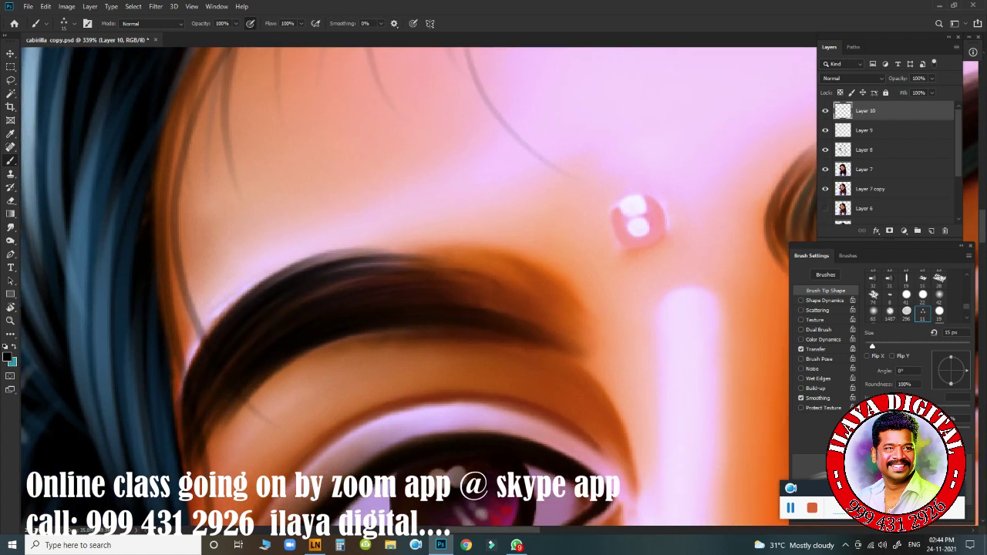
{"action": "mouse_move", "coordinate": [579, 339]}
{"action": "left_mouse_down"}
{"action": "mouse_move", "coordinate": [408, 272]}
{"action": "mouse_move", "coordinate": [594, 339]}
{"action": "mouse_move", "coordinate": [455, 249]}
{"action": "mouse_move", "coordinate": [554, 318]}
{"action": "left_mouse_up"}
{"action": "mouse_move", "coordinate": [256, 347]}
{"action": "left_mouse_down"}
{"action": "mouse_move", "coordinate": [231, 401]}
{"action": "mouse_move", "coordinate": [342, 249]}
{"action": "mouse_move", "coordinate": [480, 286]}
{"action": "mouse_move", "coordinate": [524, 311]}
{"action": "left_mouse_up"}
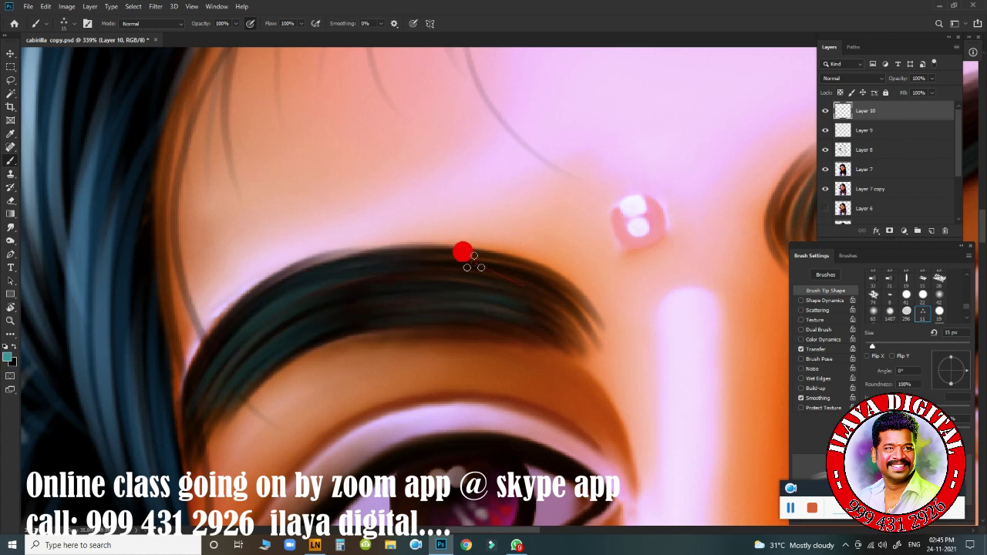
{"action": "scroll", "coordinate": [463, 249], "scroll_direction": "down", "scroll_amount": 3}
{"action": "scroll", "coordinate": [587, 353], "scroll_direction": "down", "scroll_amount": 2}
{"action": "scroll", "coordinate": [519, 339], "scroll_direction": "down", "scroll_amount": 1}
{"action": "scroll", "coordinate": [518, 340], "scroll_direction": "up", "scroll_amount": 1}
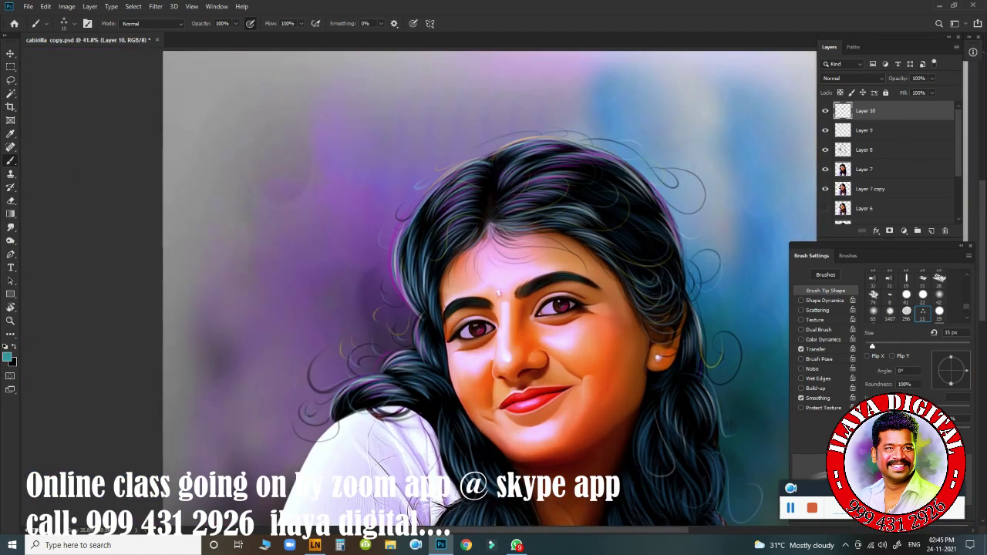
{"action": "scroll", "coordinate": [620, 356], "scroll_direction": "up", "scroll_amount": 3}
- Set the foreground colour to a light yellow and return to the Brush tool
{"action": "left_click", "coordinate": [9, 356]}
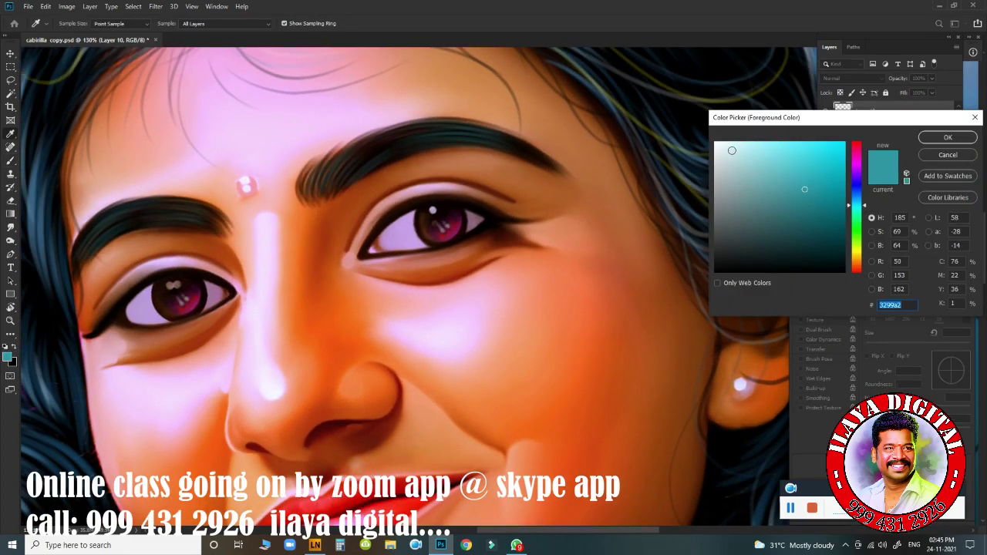
{"action": "left_click", "coordinate": [728, 147]}
{"action": "left_click_drag", "start_coordinate": [857, 232], "coordinate": [860, 255]}
{"action": "key", "text": "Return"}
{"action": "key", "text": "b"}
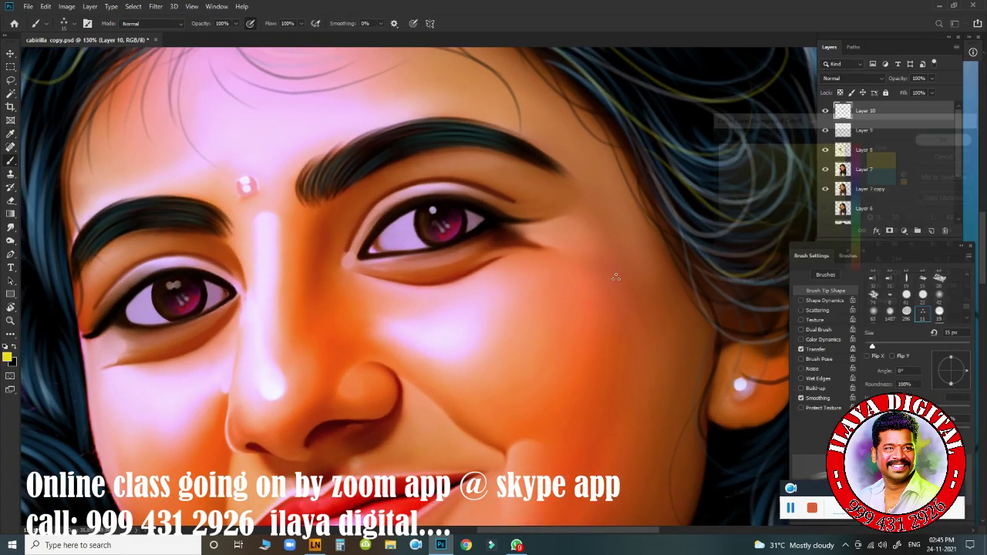
- Paint thin light greenish-yellow highlight strands along both eyebrows
{"action": "scroll", "coordinate": [481, 355], "scroll_direction": "up", "scroll_amount": 1}
{"action": "scroll", "coordinate": [480, 355], "scroll_direction": "up", "scroll_amount": 1}
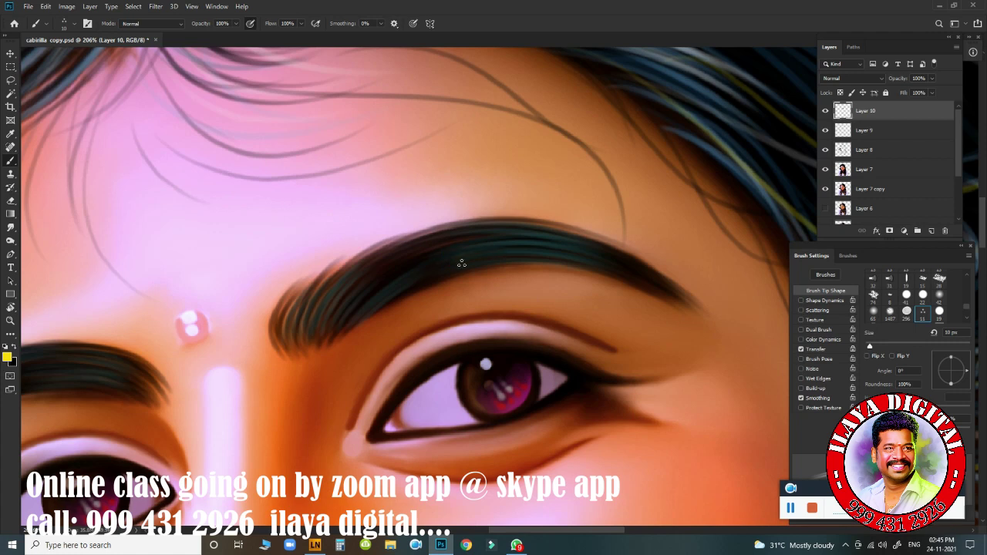
{"action": "mouse_move", "coordinate": [463, 258]}
{"action": "left_mouse_down"}
{"action": "mouse_move", "coordinate": [586, 239]}
{"action": "mouse_move", "coordinate": [575, 232]}
{"action": "left_mouse_up"}
{"action": "left_click_drag", "start_coordinate": [424, 266], "coordinate": [539, 248]}
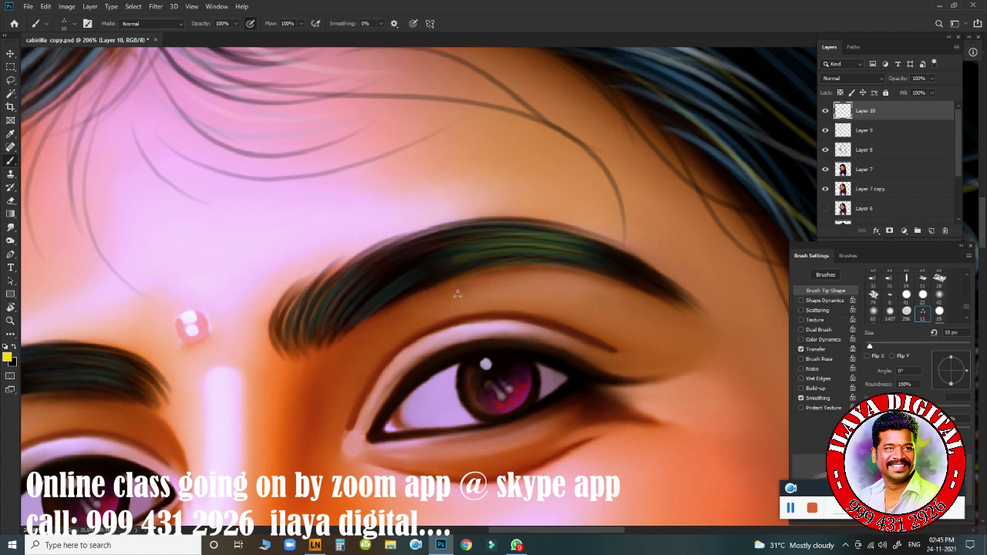
{"action": "key", "text": "z"}
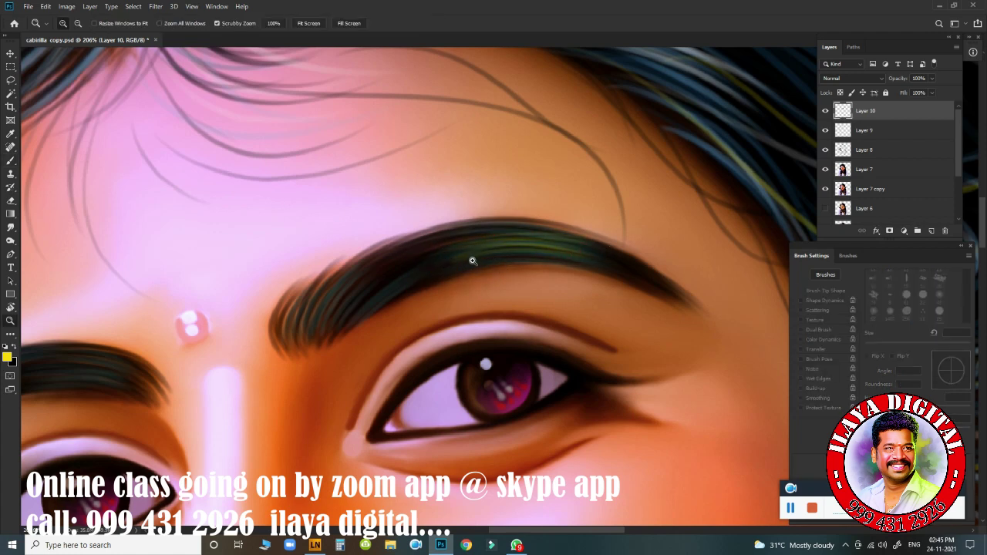
{"action": "key", "text": "b"}
{"action": "mouse_move", "coordinate": [427, 246]}
{"action": "left_mouse_down"}
{"action": "mouse_move", "coordinate": [552, 228]}
{"action": "mouse_move", "coordinate": [443, 276]}
{"action": "left_mouse_up"}
{"action": "left_click_drag", "start_coordinate": [280, 363], "coordinate": [568, 354]}
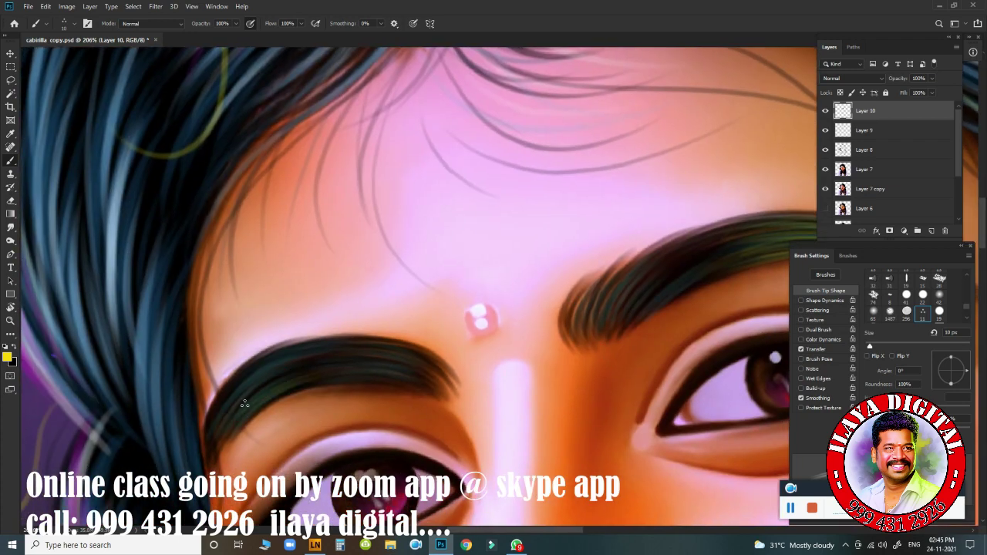
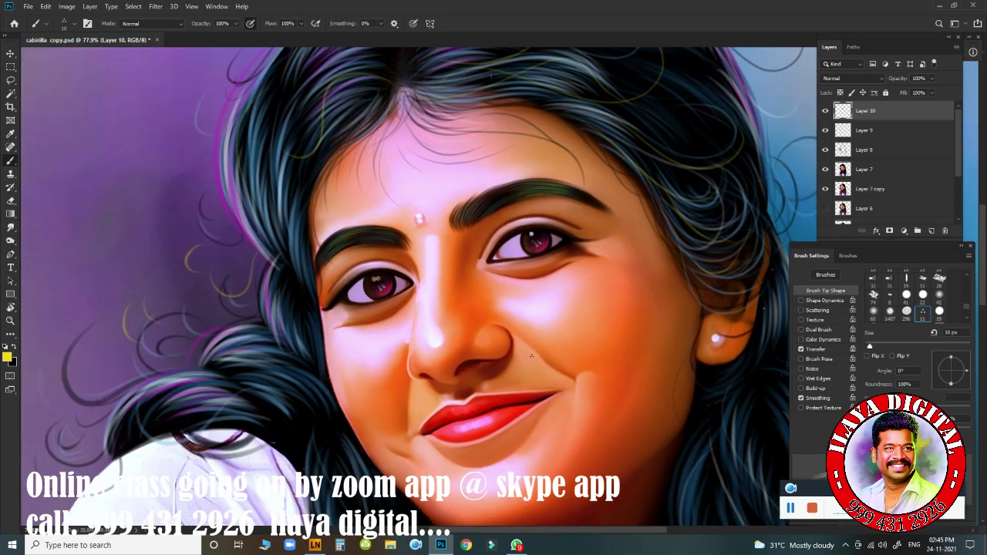
- Switch to a Soft Round brush and zoom in on the eye, undoing a stray yellow test stroke
{"action": "left_click_drag", "start_coordinate": [571, 438], "coordinate": [560, 357]}
{"action": "right_click", "coordinate": [538, 285]}
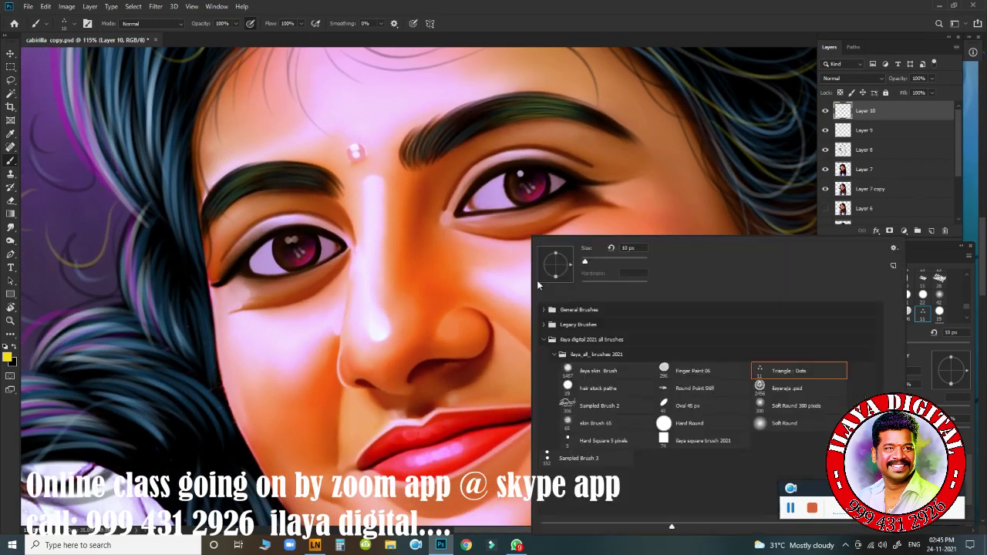
{"action": "double_click", "coordinate": [769, 423]}
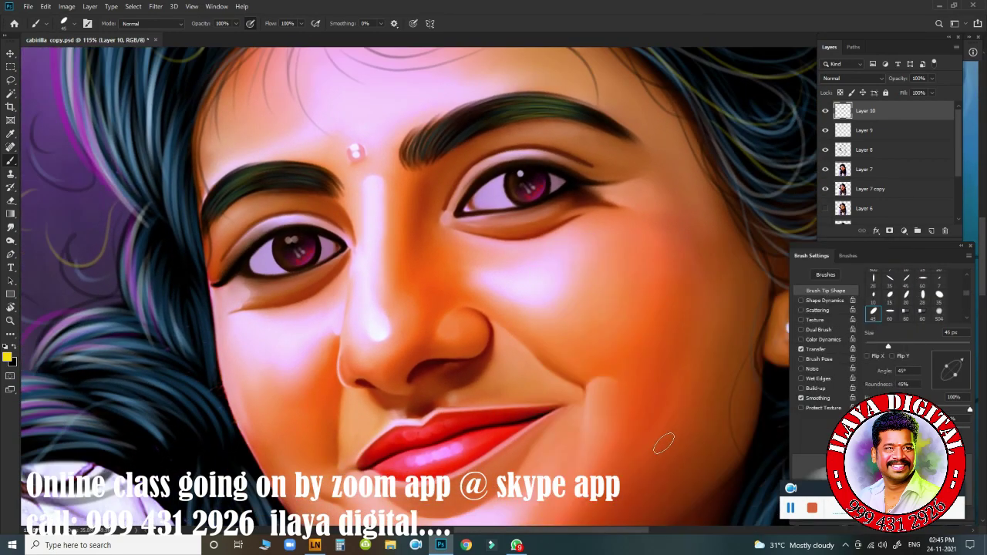
{"action": "left_click_drag", "start_coordinate": [645, 308], "coordinate": [569, 470]}
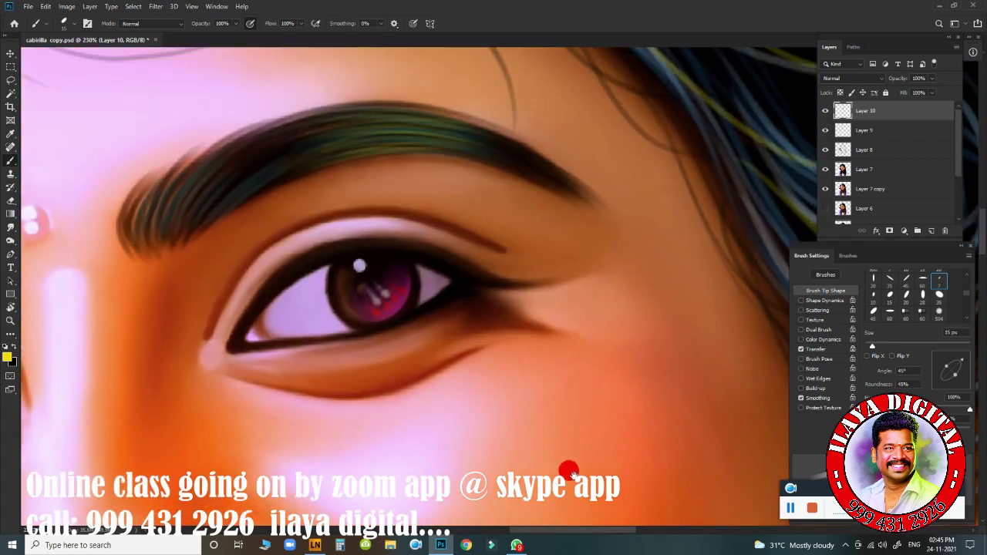
{"action": "left_click_drag", "start_coordinate": [456, 278], "coordinate": [566, 249]}
{"action": "key", "text": "ctrl+z"}
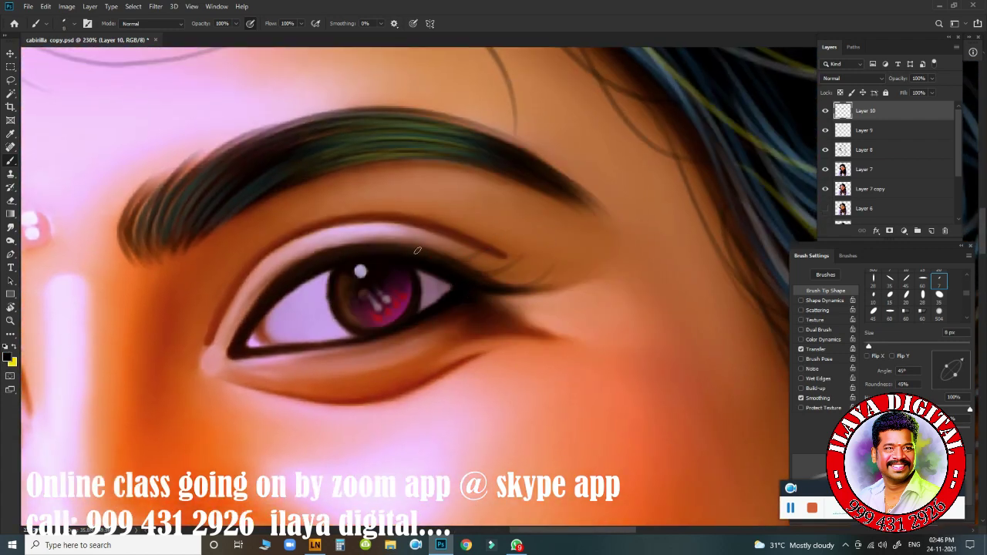
- Paint a dark stroke along the left eye's outer corner and lower lid, then view the whole face
{"action": "left_click_drag", "start_coordinate": [473, 385], "coordinate": [643, 319]}
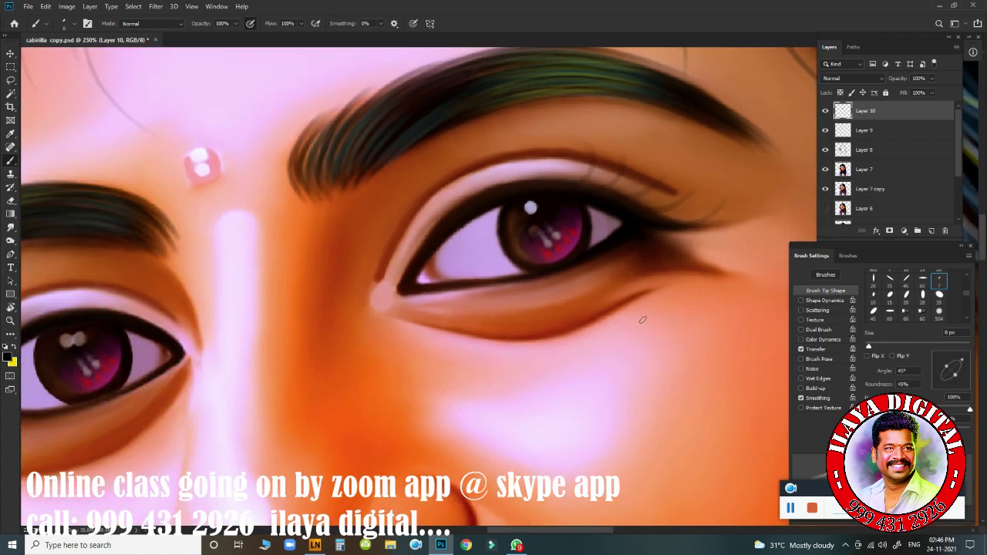
{"action": "left_click_drag", "start_coordinate": [505, 318], "coordinate": [771, 293]}
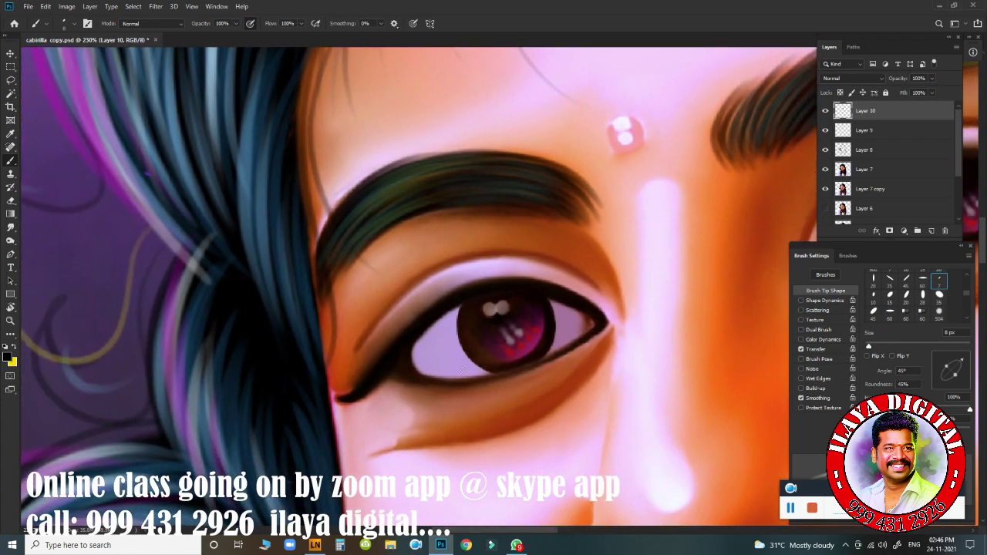
{"action": "left_click_drag", "start_coordinate": [330, 381], "coordinate": [388, 344]}
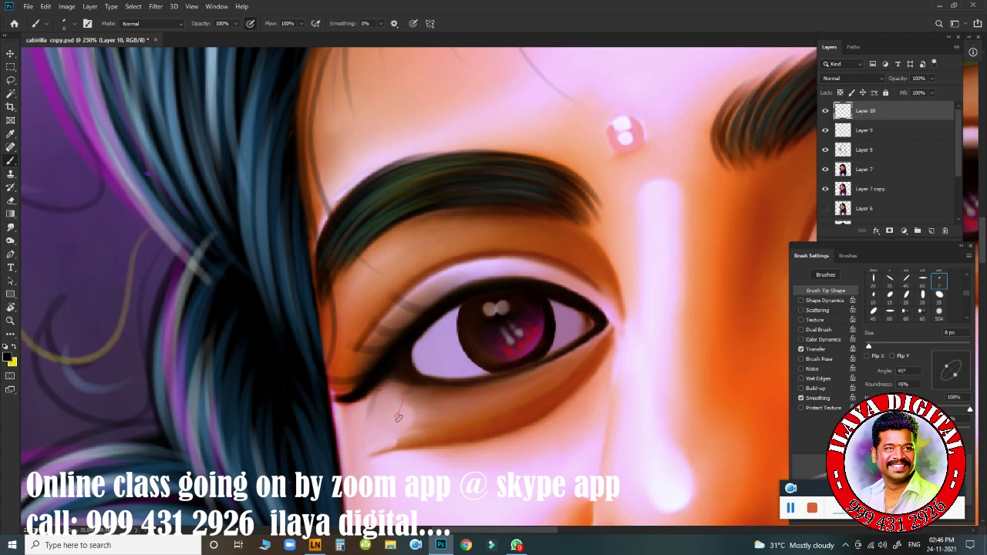
{"action": "key", "text": "ctrl+0"}
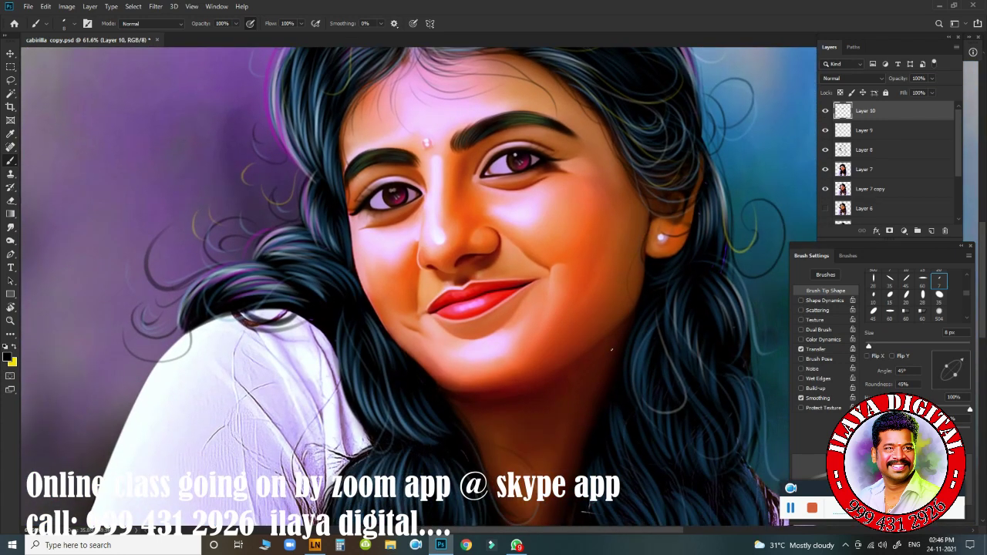
{"action": "key", "text": "ctrl+shift+n"}
- Create Layer 11 and set up a Hard Square 5 px brush with Smoothing turned off
{"action": "key", "text": "Return"}
{"action": "right_click", "coordinate": [477, 298]}
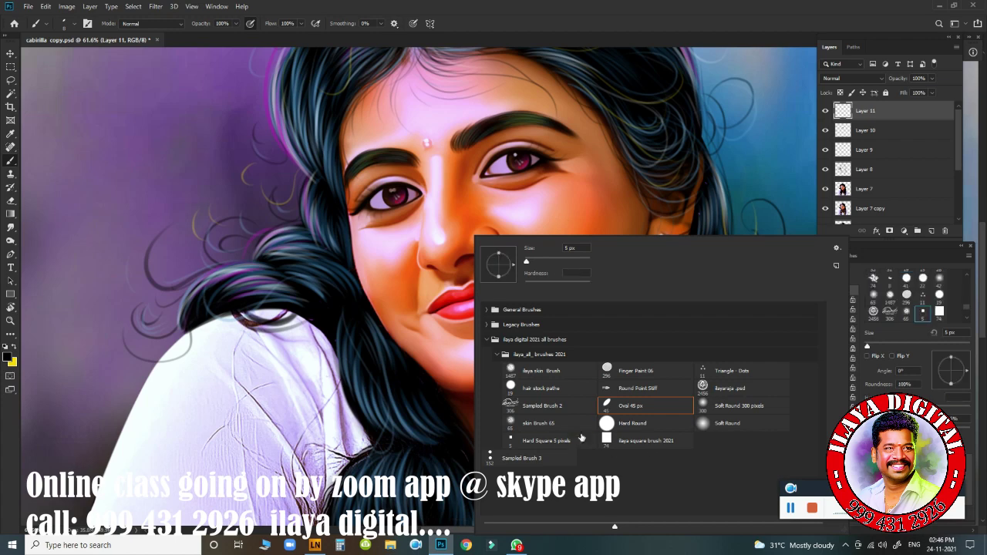
{"action": "left_click", "coordinate": [582, 437]}
{"action": "left_click", "coordinate": [552, 15]}
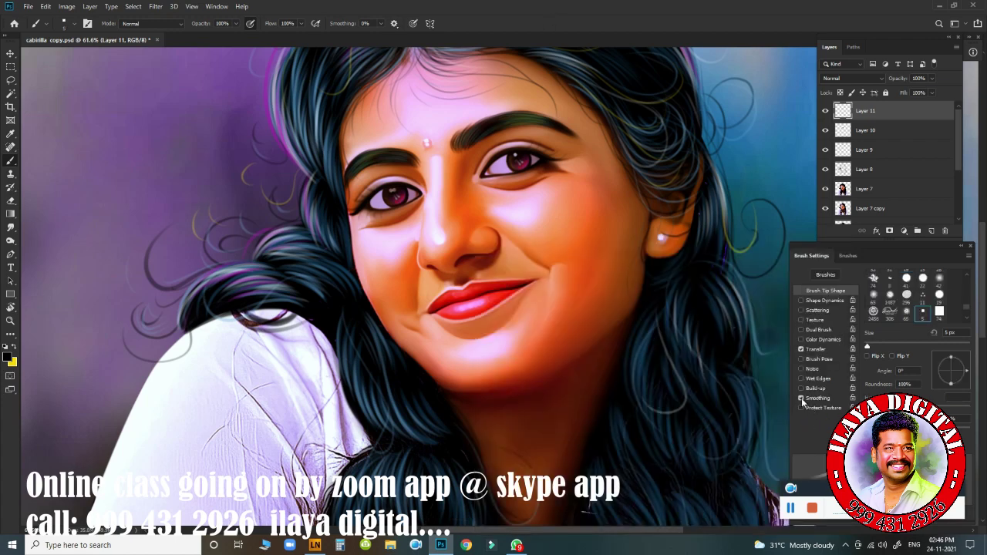
{"action": "left_click", "coordinate": [801, 398]}
{"action": "left_click", "coordinate": [816, 349]}
{"action": "left_click", "coordinate": [918, 342]}
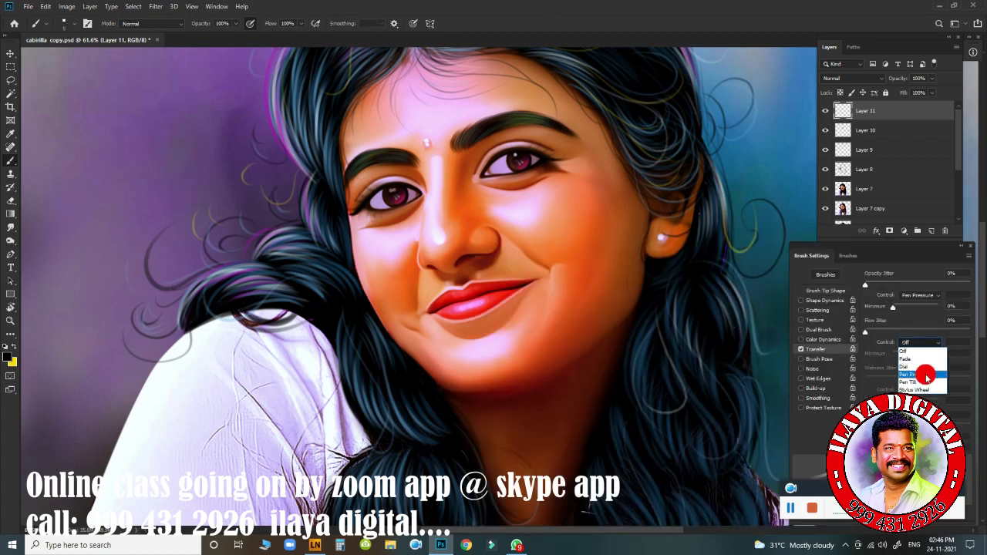
- Choose a pale lilac foreground colour and lower the brush flow to 36%
{"action": "left_click", "coordinate": [8, 356]}
{"action": "scroll", "coordinate": [463, 308], "scroll_direction": "up", "scroll_amount": 4}
{"action": "left_click", "coordinate": [331, 345]}
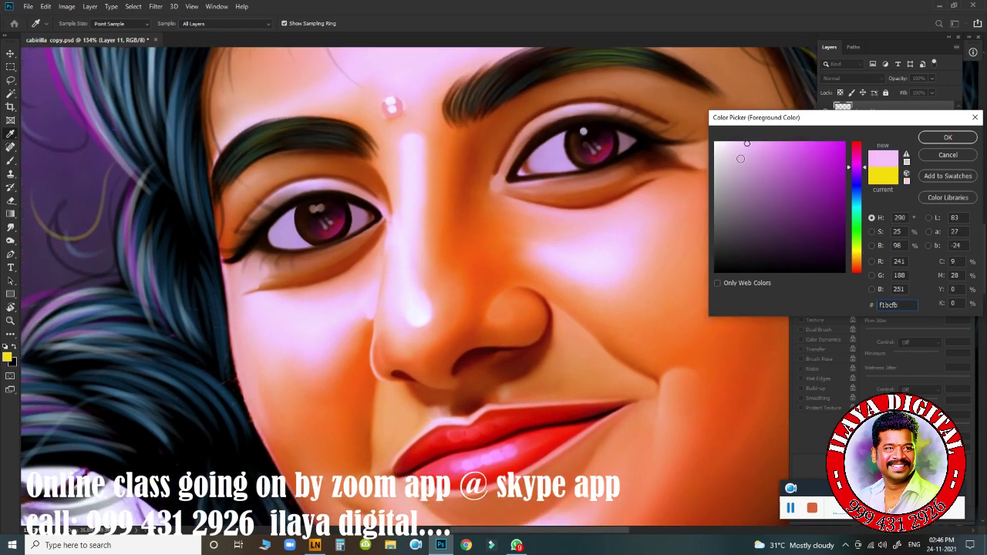
{"action": "left_click", "coordinate": [715, 142]}
{"action": "left_click", "coordinate": [948, 137]}
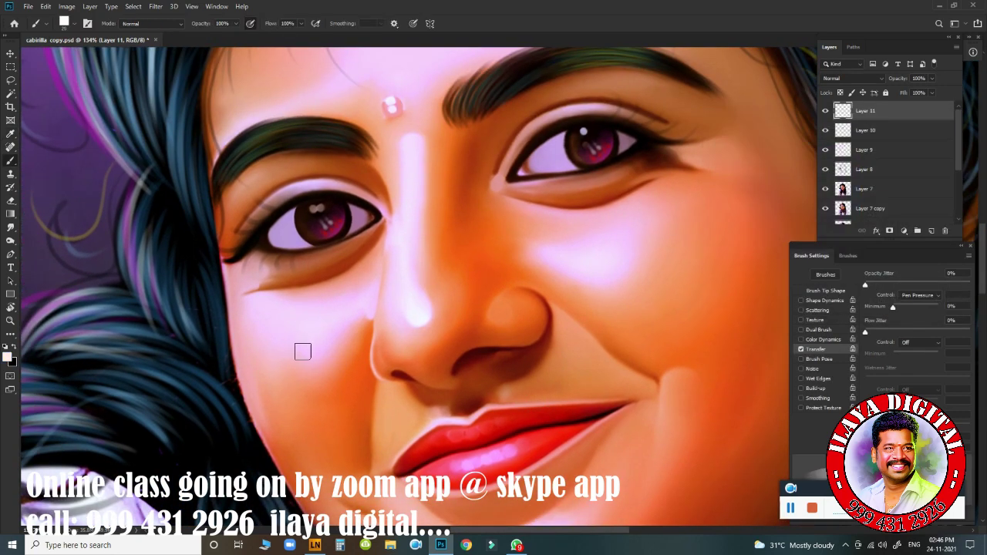
{"action": "left_click_drag", "start_coordinate": [305, 25], "coordinate": [270, 36]}
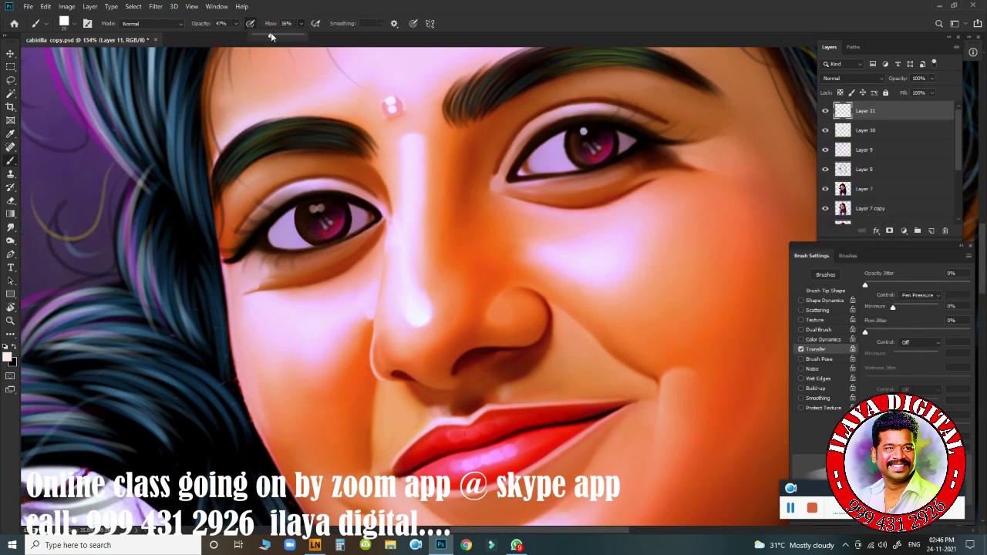
{"action": "left_click", "coordinate": [311, 356]}
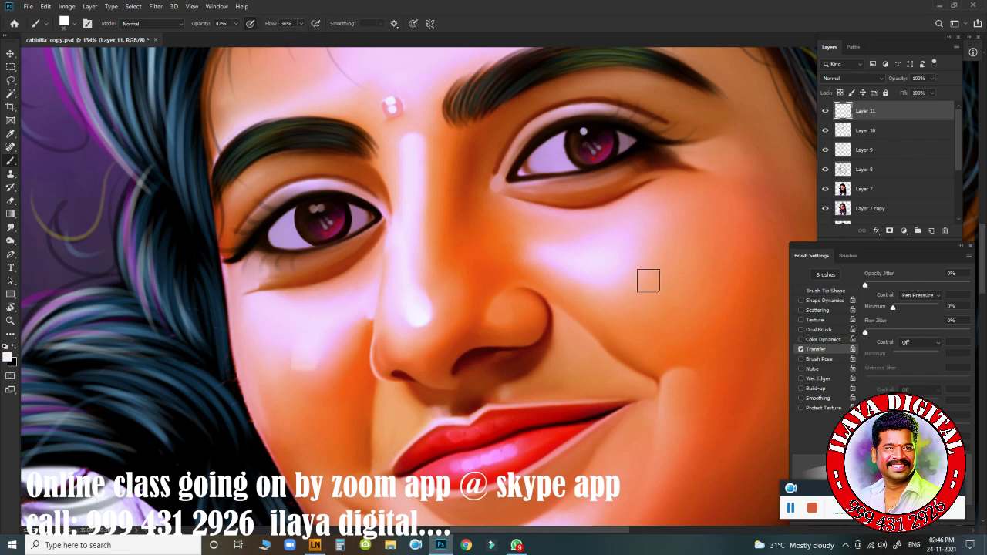
- Sample a light peach tone from the cheek and paint a highlight beside the smile line
{"action": "left_click_drag", "start_coordinate": [603, 417], "coordinate": [519, 285]}
{"action": "left_click", "coordinate": [7, 356]}
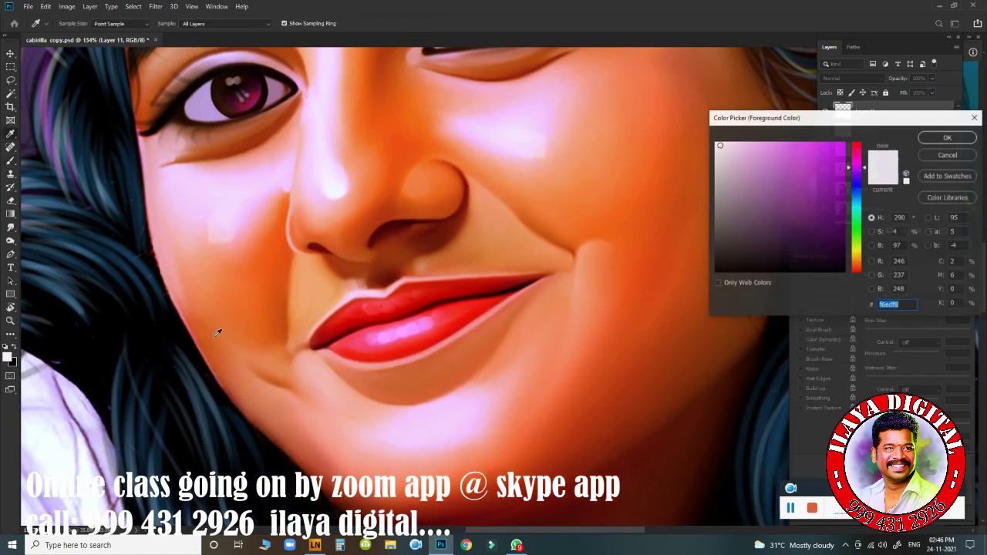
{"action": "left_click", "coordinate": [582, 209]}
{"action": "left_click", "coordinate": [948, 138]}
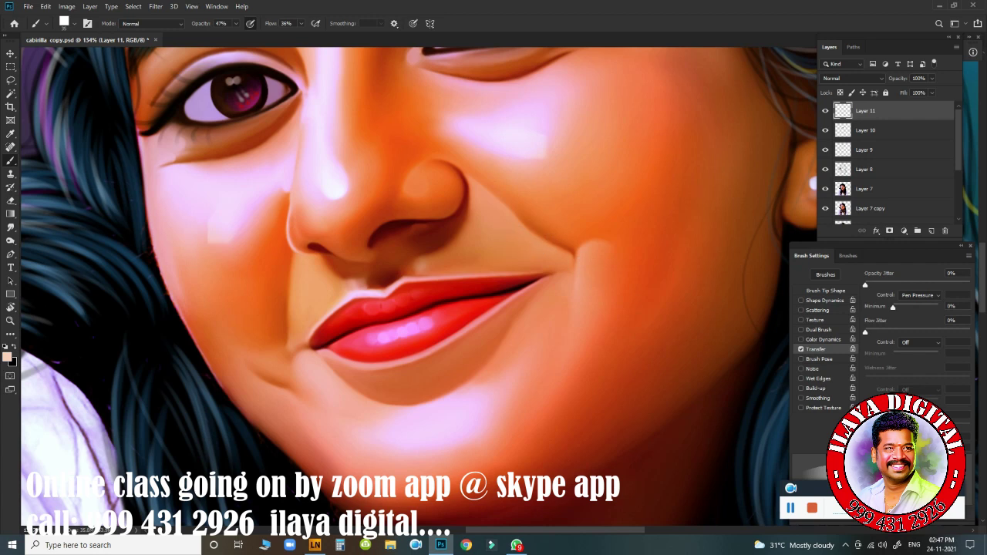
{"action": "left_click", "coordinate": [7, 357]}
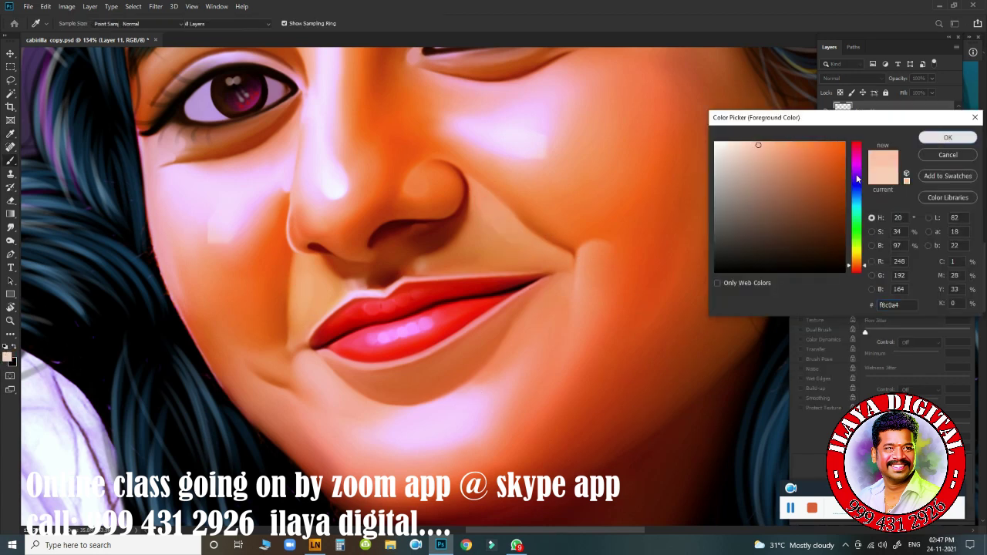
{"action": "left_click", "coordinate": [947, 137]}
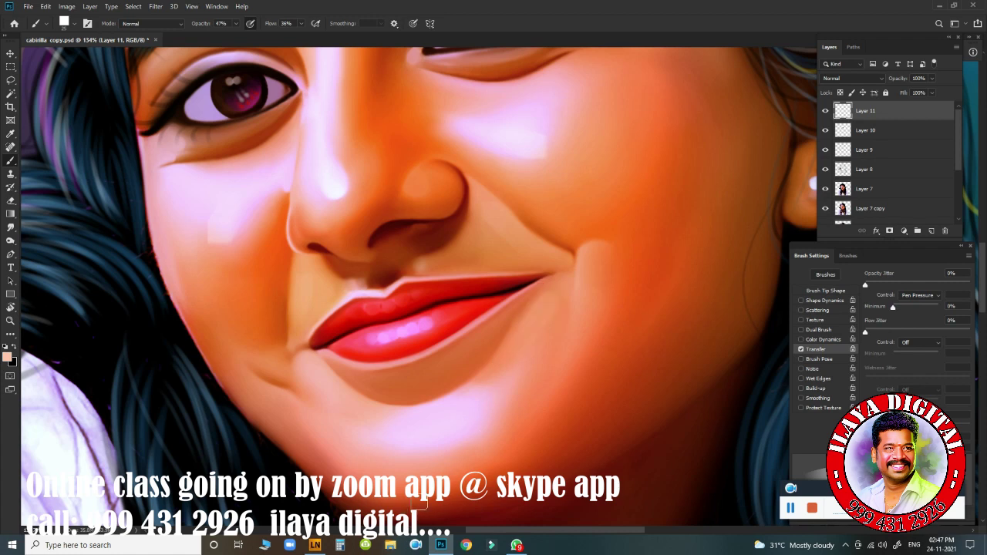
{"action": "left_click", "coordinate": [7, 356]}
{"action": "left_click", "coordinate": [582, 253]}
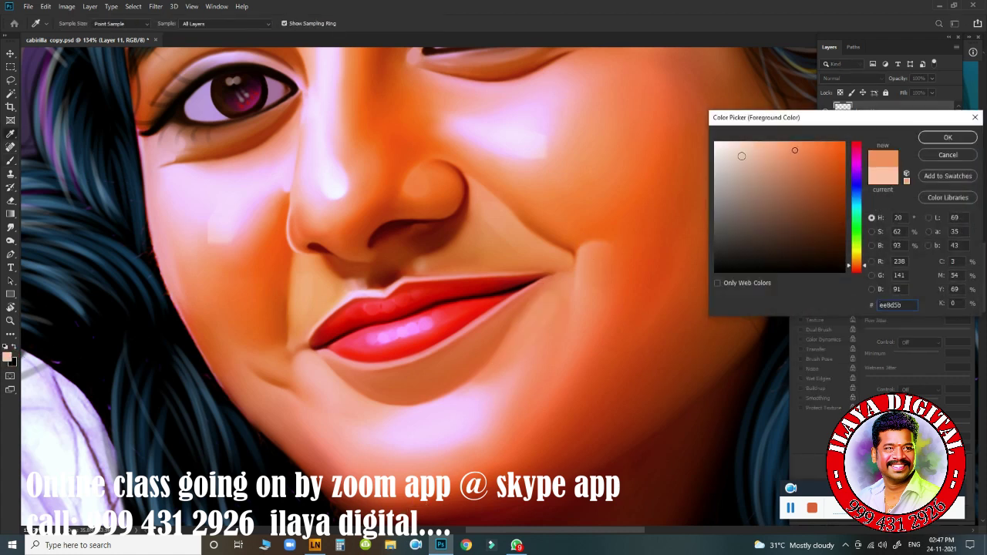
{"action": "left_click", "coordinate": [947, 137]}
{"action": "left_click_drag", "start_coordinate": [594, 257], "coordinate": [587, 305]}
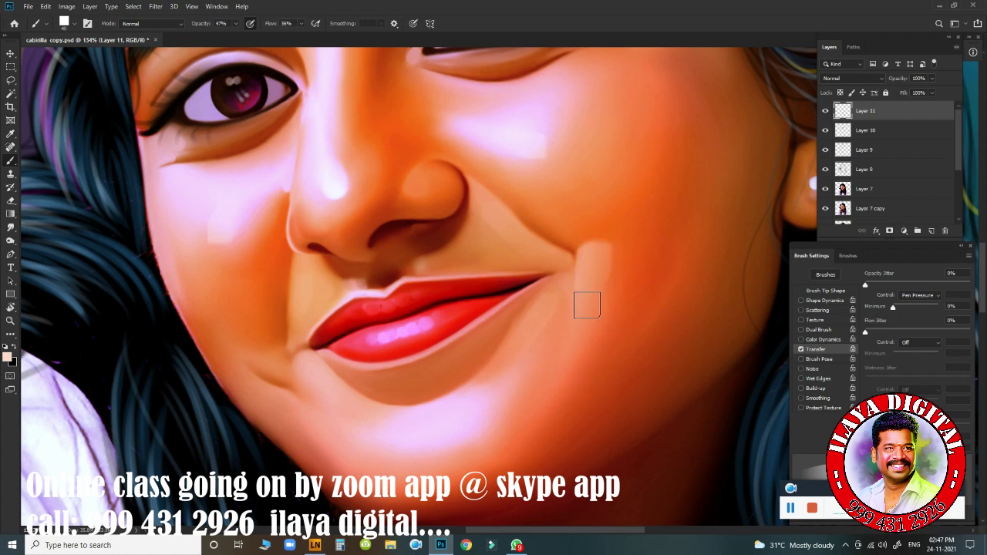
- Sample a skin colour from the face and lighten the upper side of the nose wing
{"action": "scroll", "coordinate": [421, 472], "scroll_direction": "down", "scroll_amount": 5}
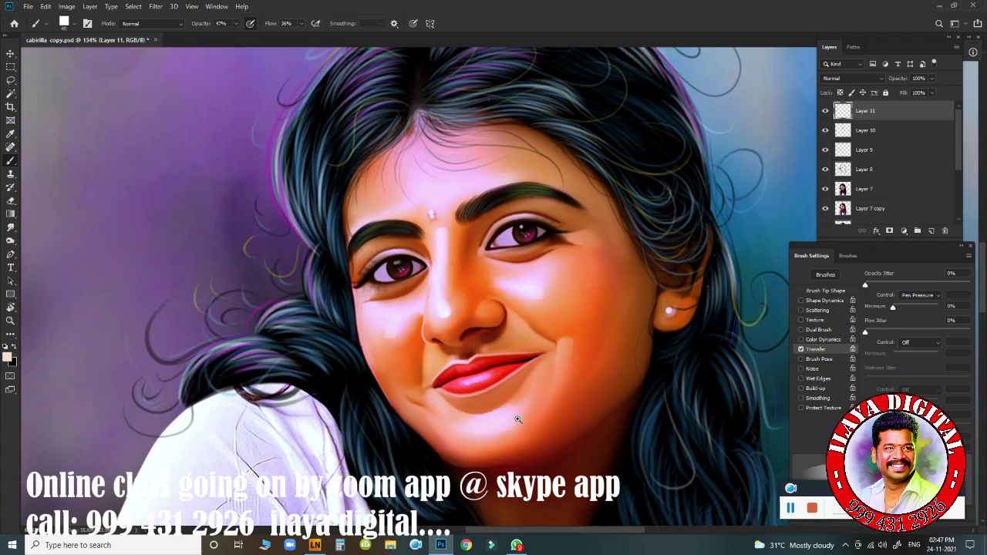
{"action": "scroll", "coordinate": [588, 390], "scroll_direction": "up", "scroll_amount": 2}
{"action": "scroll", "coordinate": [615, 344], "scroll_direction": "up", "scroll_amount": 2}
{"action": "scroll", "coordinate": [585, 216], "scroll_direction": "up", "scroll_amount": 1}
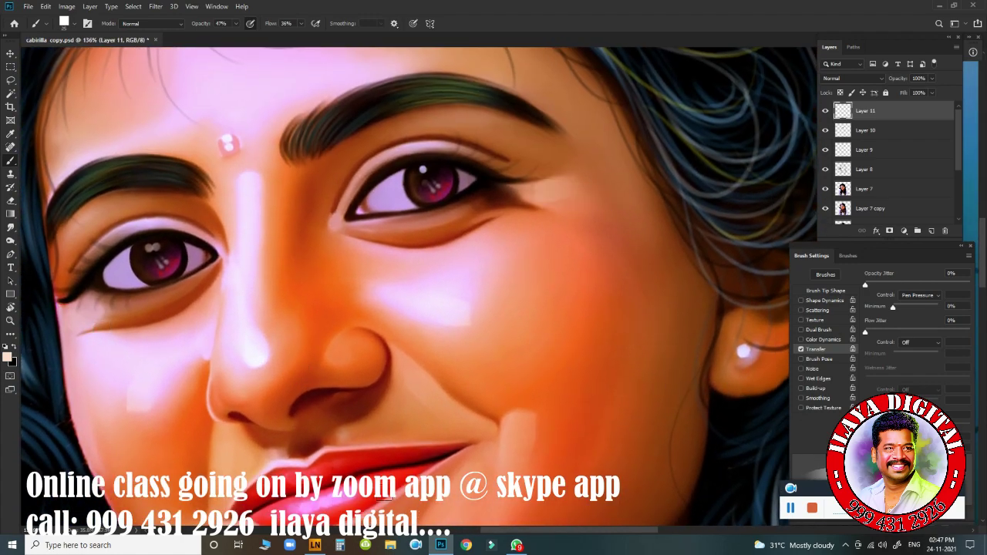
{"action": "scroll", "coordinate": [547, 415], "scroll_direction": "down", "scroll_amount": 3}
{"action": "scroll", "coordinate": [545, 420], "scroll_direction": "up", "scroll_amount": 2}
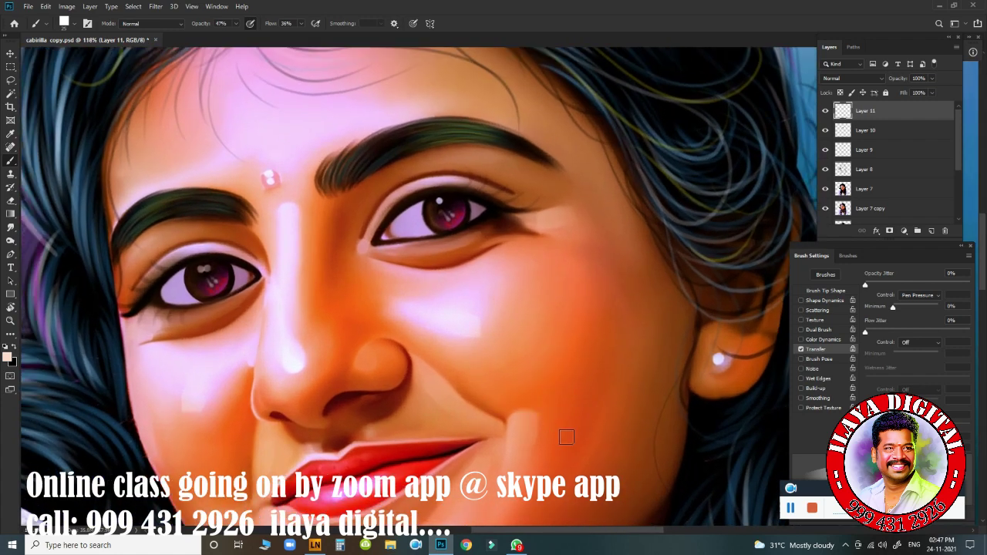
{"action": "scroll", "coordinate": [394, 364], "scroll_direction": "up", "scroll_amount": 3}
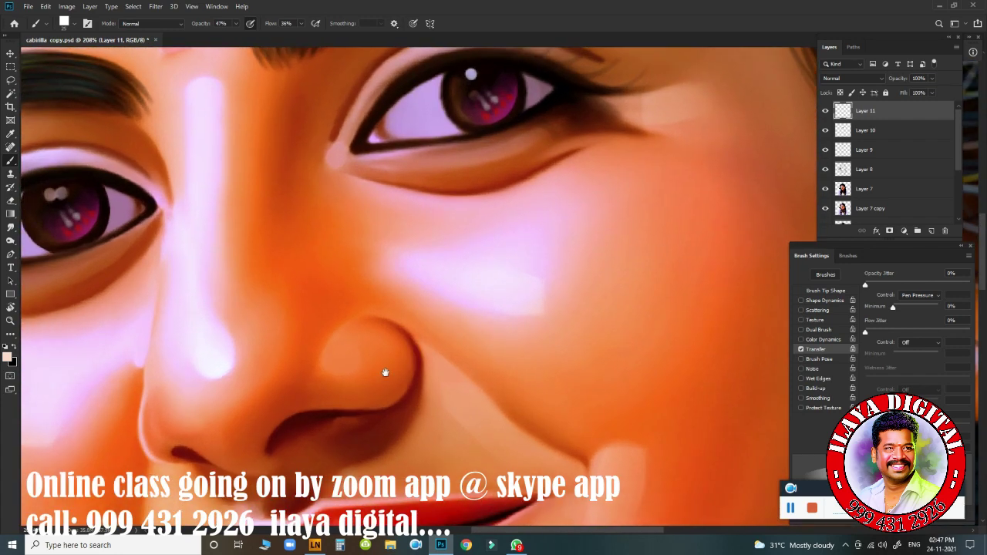
{"action": "left_click", "coordinate": [8, 357]}
{"action": "left_click", "coordinate": [359, 348]}
{"action": "left_click", "coordinate": [947, 137]}
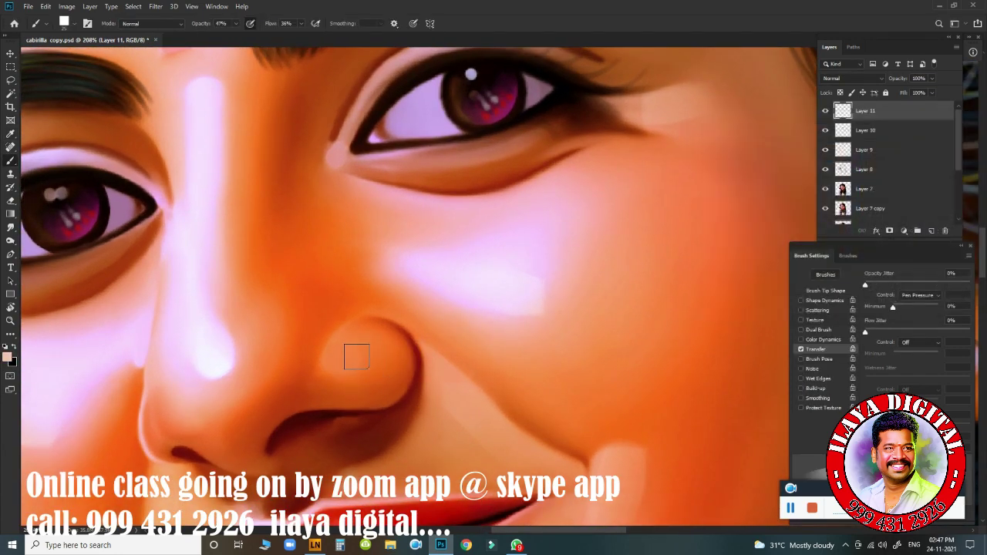
{"action": "left_click_drag", "start_coordinate": [357, 356], "coordinate": [336, 352]}
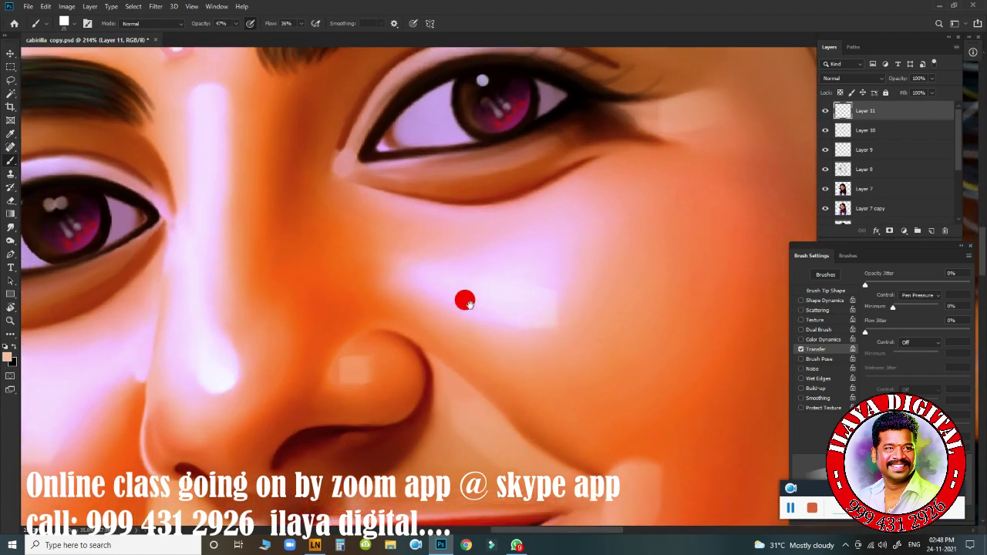
- Blend a lighter sampled skin tone beneath the eye, then sample a lighter tone from the chin
{"action": "scroll", "coordinate": [475, 313], "scroll_direction": "up", "scroll_amount": 3}
{"action": "left_click", "coordinate": [8, 356]}
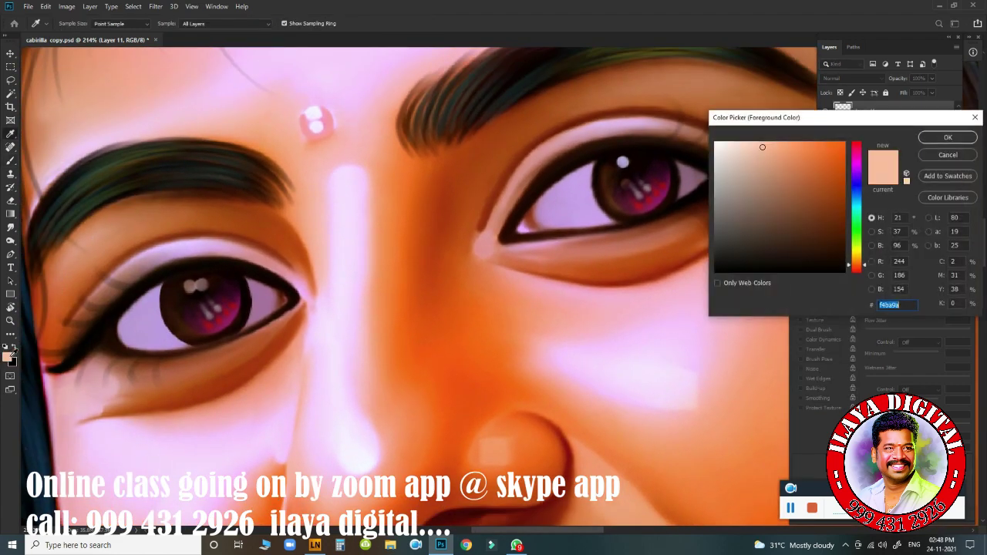
{"action": "left_click", "coordinate": [342, 221]}
{"action": "left_click", "coordinate": [776, 158]}
{"action": "left_click", "coordinate": [948, 138]}
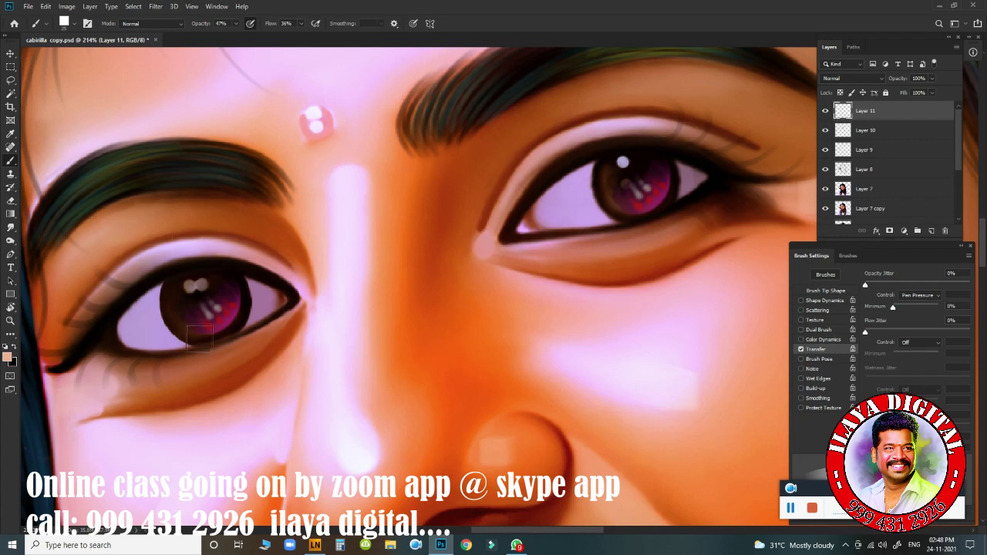
{"action": "left_click_drag", "start_coordinate": [639, 80], "coordinate": [640, 80]}
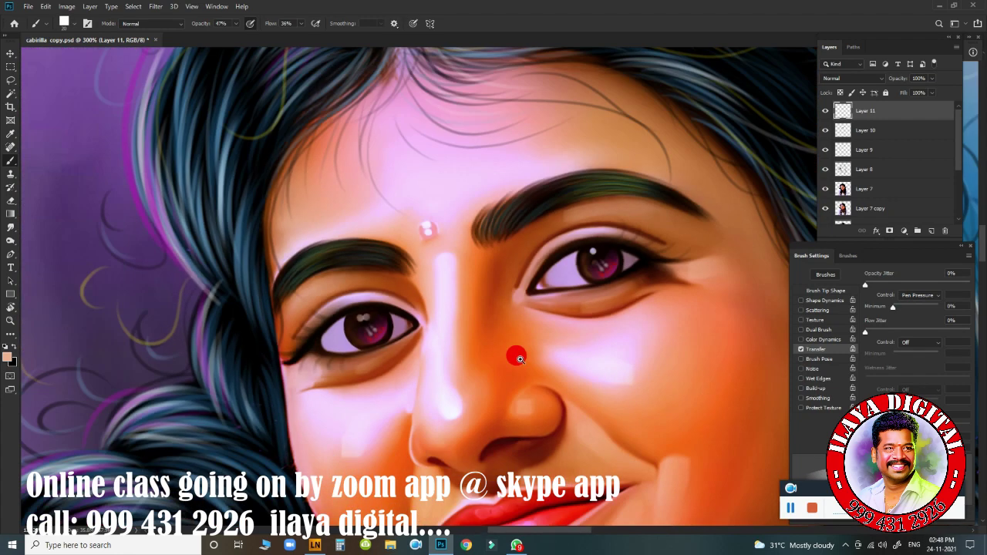
{"action": "left_click_drag", "start_coordinate": [591, 377], "coordinate": [626, 339]}
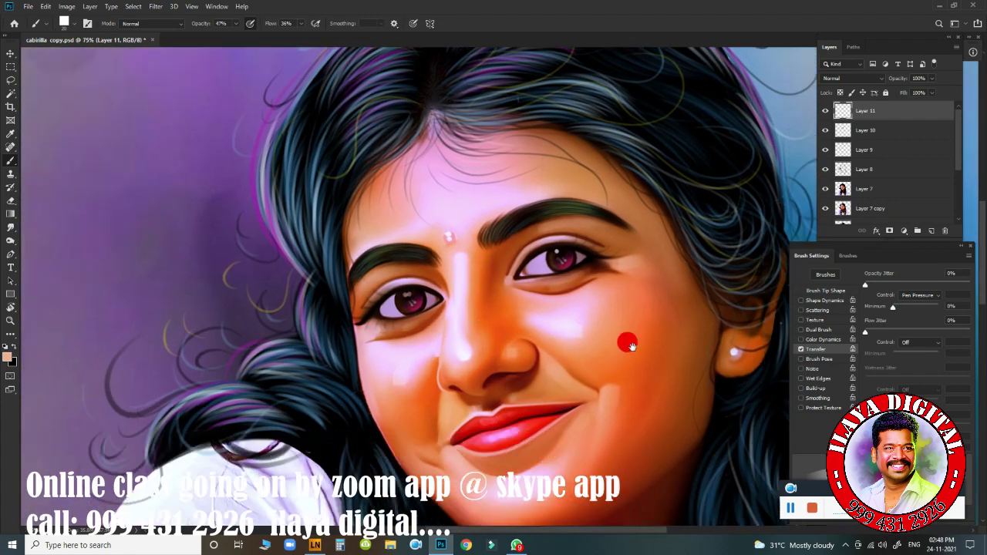
{"action": "left_click", "coordinate": [8, 356]}
{"action": "left_click", "coordinate": [356, 337]}
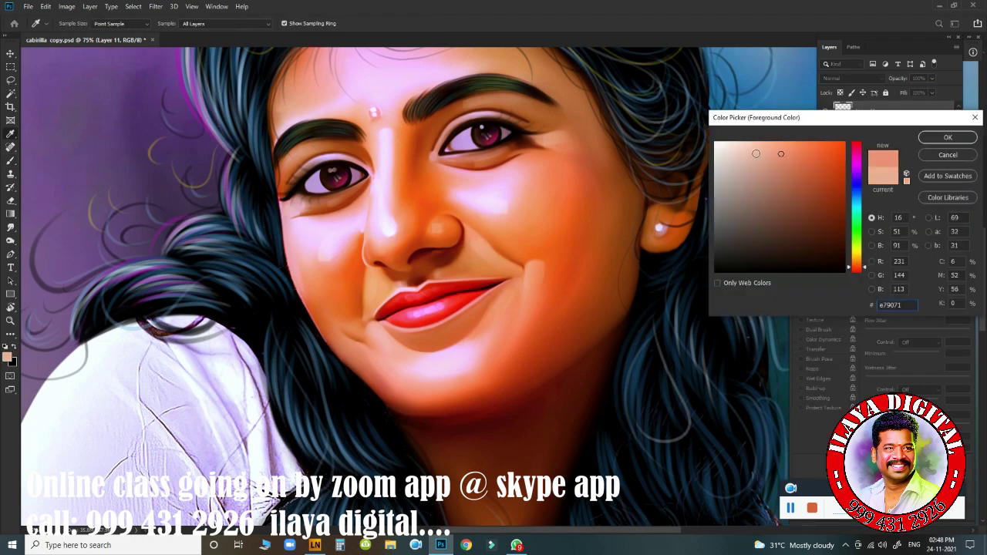
- Paint a dark brown shadow in the crease below the lower lip
{"action": "left_click", "coordinate": [948, 138]}
{"action": "key", "text": "b"}
{"action": "mouse_move", "coordinate": [452, 319]}
{"action": "left_mouse_down"}
{"action": "mouse_move", "coordinate": [421, 323]}
{"action": "mouse_move", "coordinate": [530, 335]}
{"action": "left_mouse_up"}
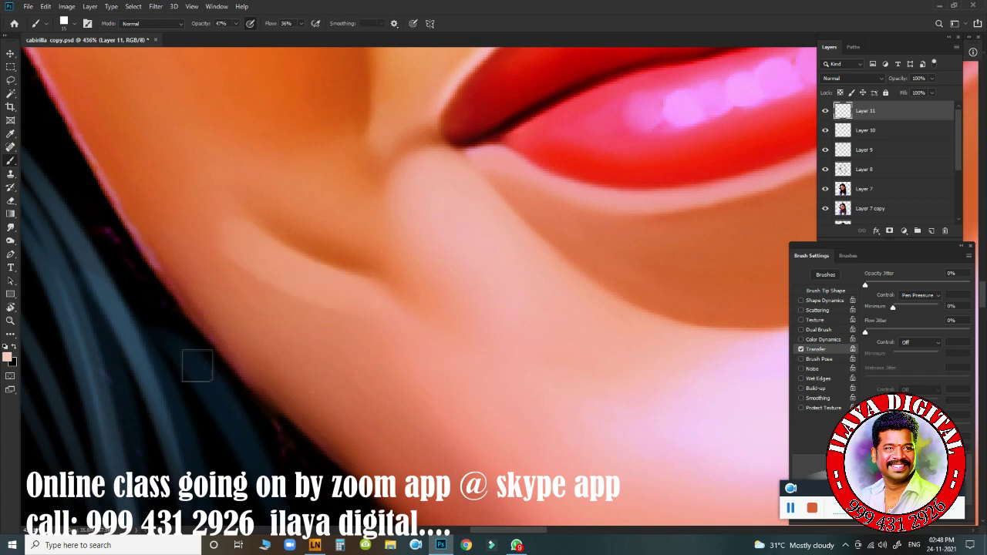
{"action": "left_click", "coordinate": [7, 355]}
{"action": "left_click", "coordinate": [840, 190]}
{"action": "left_click", "coordinate": [929, 141]}
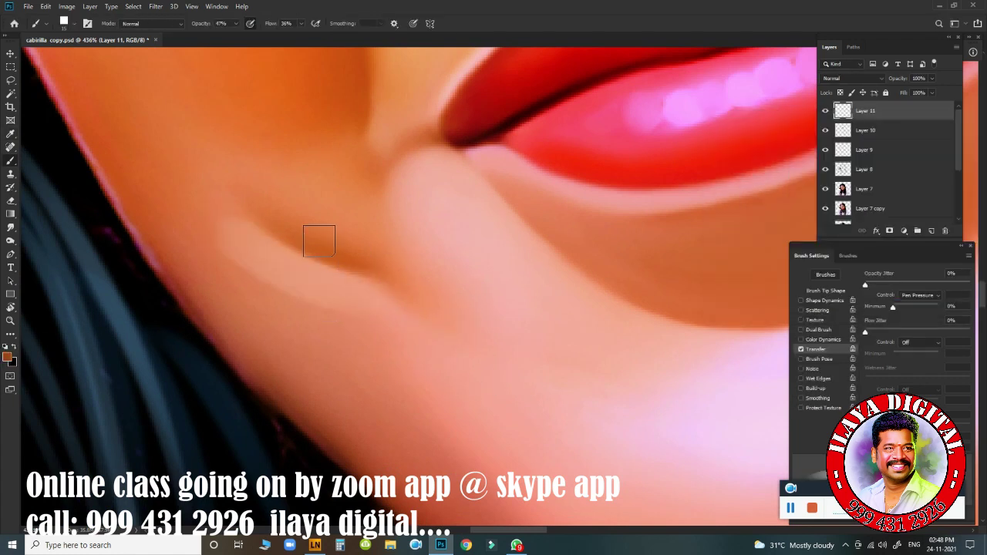
{"action": "left_click", "coordinate": [255, 189]}
- Sample a lighter orange from the cheek and brush shading onto the neck below the chin
{"action": "mouse_move", "coordinate": [587, 399]}
{"action": "left_mouse_down"}
{"action": "mouse_move", "coordinate": [429, 360]}
{"action": "mouse_move", "coordinate": [519, 389]}
{"action": "mouse_move", "coordinate": [417, 344]}
{"action": "left_mouse_up"}
{"action": "left_click", "coordinate": [8, 355]}
{"action": "left_click", "coordinate": [540, 252]}
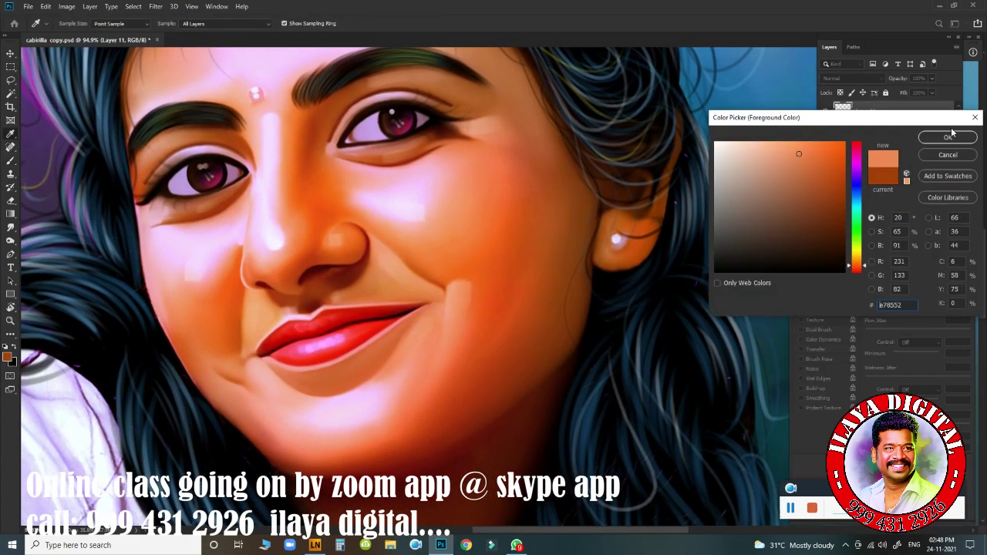
{"action": "key", "text": "Return"}
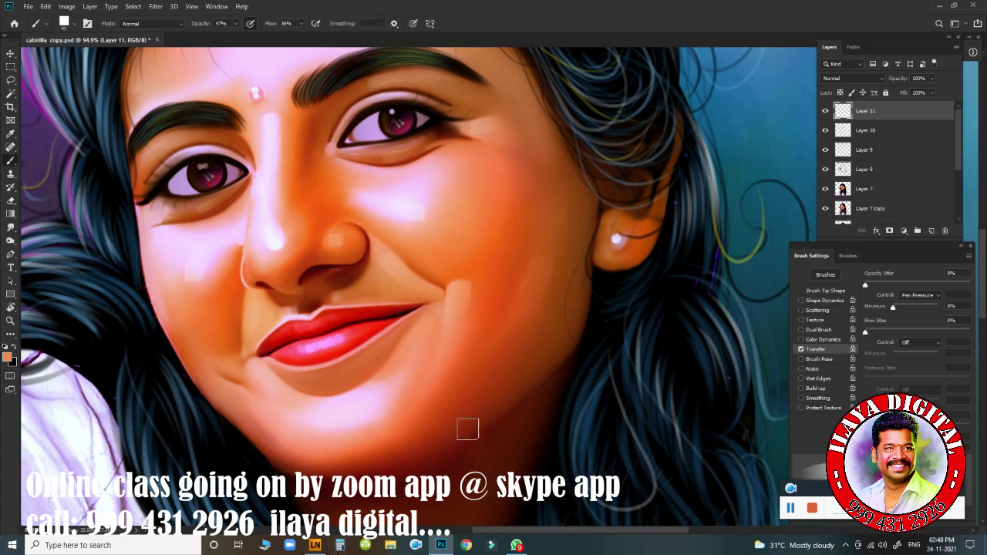
{"action": "left_click_drag", "start_coordinate": [468, 428], "coordinate": [483, 334]}
{"action": "left_click_drag", "start_coordinate": [575, 403], "coordinate": [563, 250]}
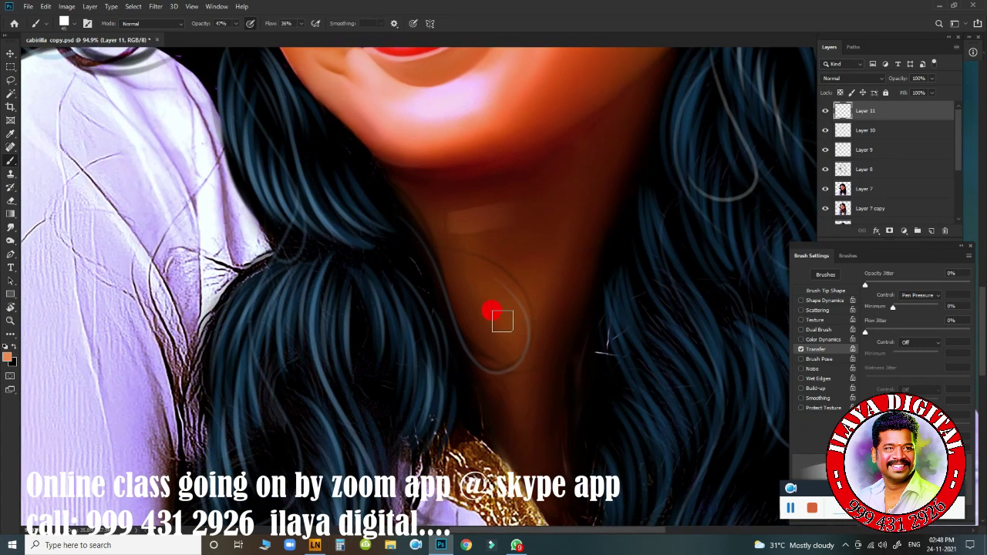
{"action": "scroll", "coordinate": [532, 436], "scroll_direction": "down", "scroll_amount": 3}
{"action": "scroll", "coordinate": [509, 370], "scroll_direction": "up", "scroll_amount": 3}
{"action": "scroll", "coordinate": [501, 347], "scroll_direction": "up", "scroll_amount": 2}
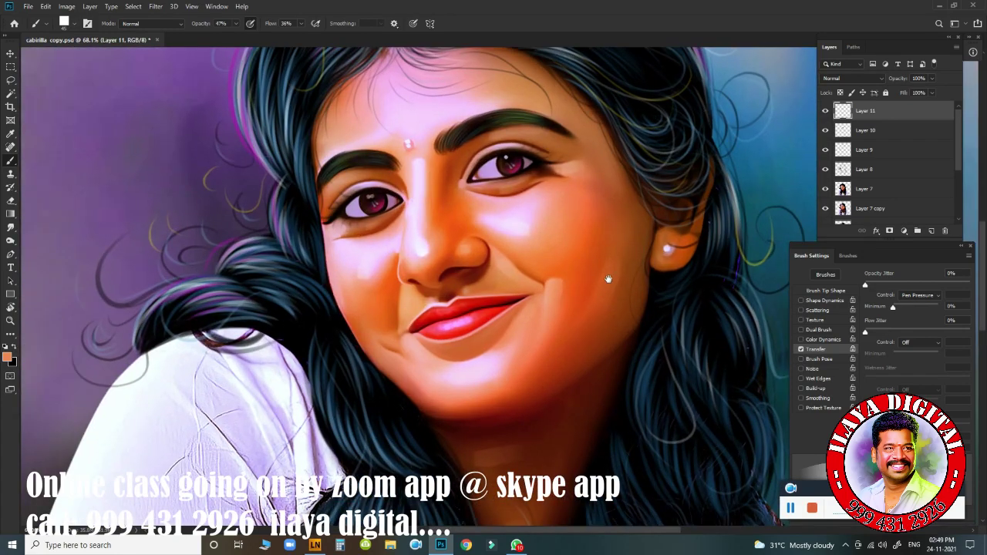
{"action": "scroll", "coordinate": [494, 337], "scroll_direction": "up", "scroll_amount": 3}
{"action": "left_click_drag", "start_coordinate": [494, 337], "coordinate": [425, 414]}
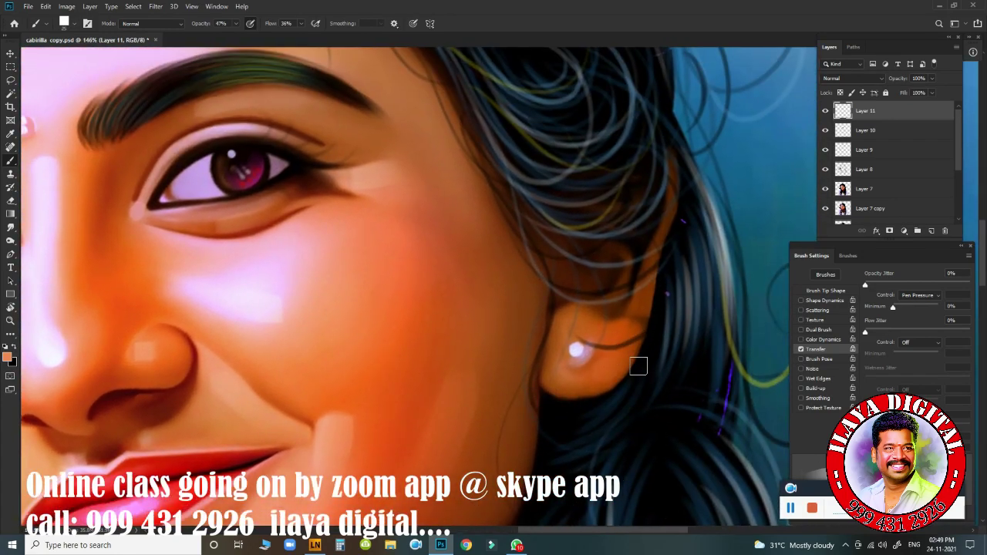
- Frame the forehead and set up a soft round brush with flow controlled by pen pressure
{"action": "scroll", "coordinate": [417, 369], "scroll_direction": "down", "scroll_amount": 2}
{"action": "scroll", "coordinate": [357, 337], "scroll_direction": "down", "scroll_amount": 3}
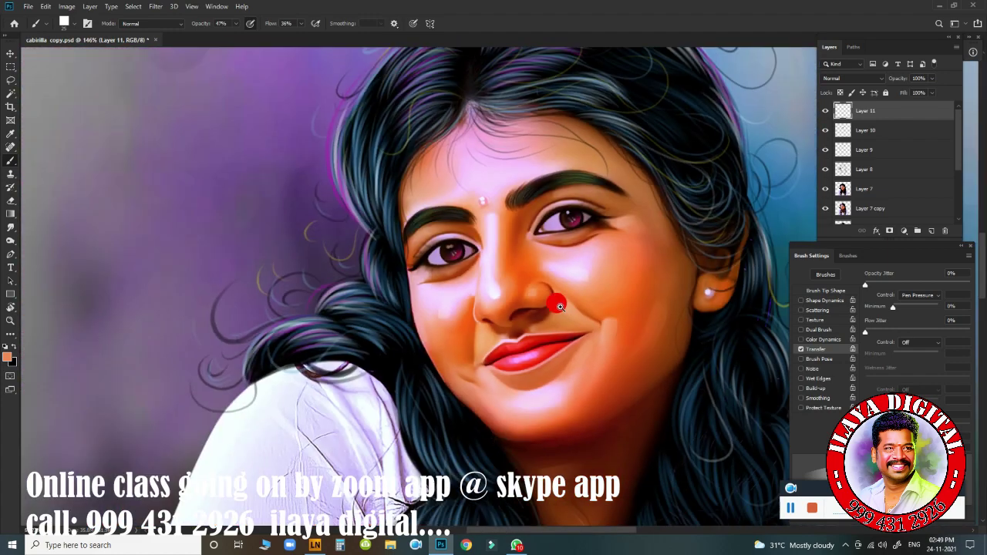
{"action": "scroll", "coordinate": [551, 273], "scroll_direction": "up", "scroll_amount": 5}
{"action": "left_click_drag", "start_coordinate": [552, 273], "coordinate": [474, 324]}
{"action": "scroll", "coordinate": [474, 324], "scroll_direction": "up", "scroll_amount": 5}
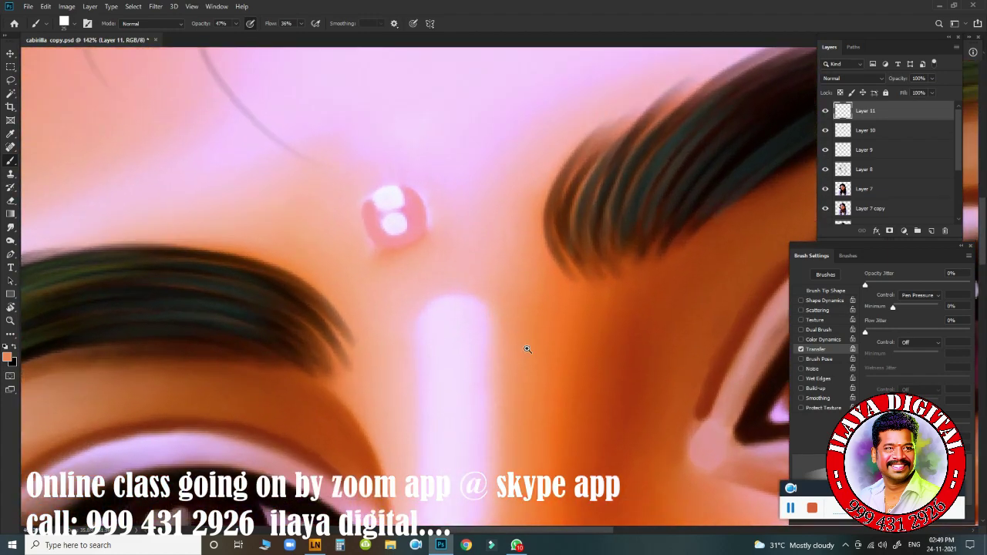
{"action": "right_click", "coordinate": [420, 301]}
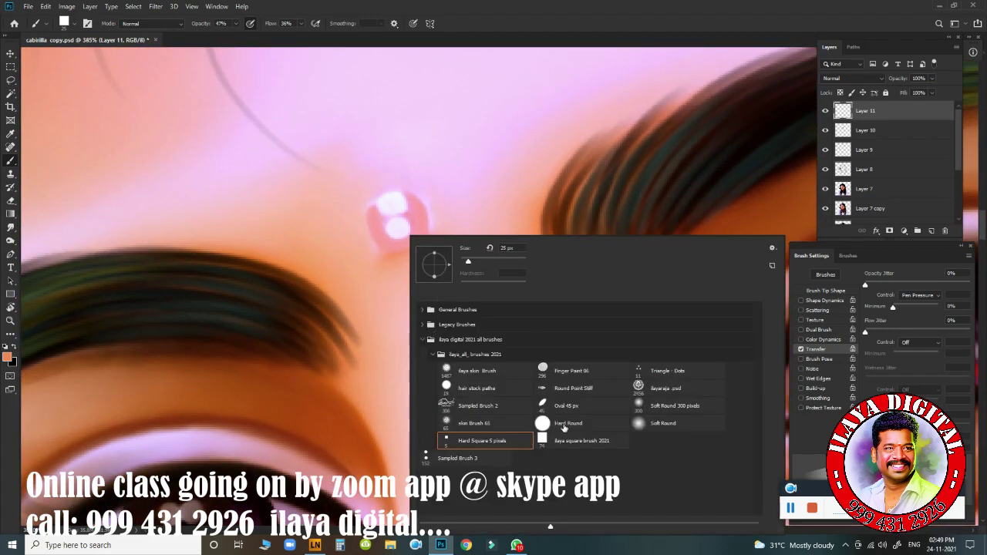
{"action": "left_click", "coordinate": [639, 423]}
{"action": "left_click", "coordinate": [627, 119]}
{"action": "left_click", "coordinate": [907, 343]}
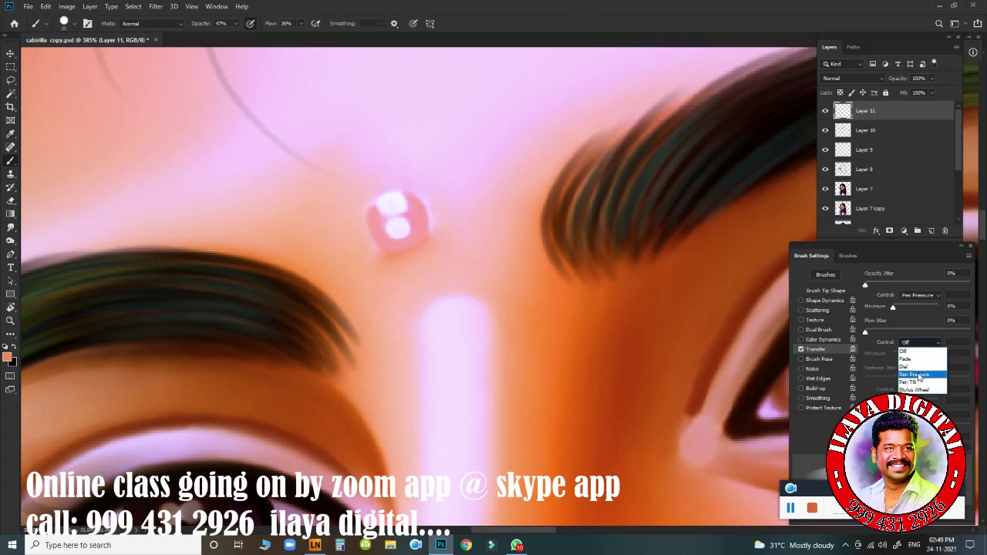
{"action": "left_click", "coordinate": [914, 369]}
{"action": "left_click", "coordinate": [824, 291]}
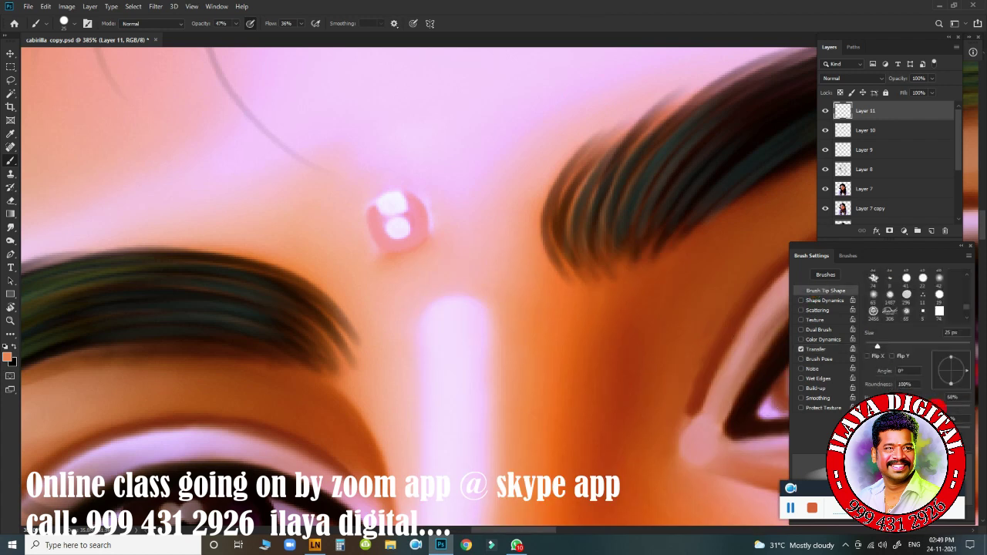
- Paint over the pink bindi with a white dot at full opacity, undoing one stray stroke
{"action": "left_click", "coordinate": [8, 356]}
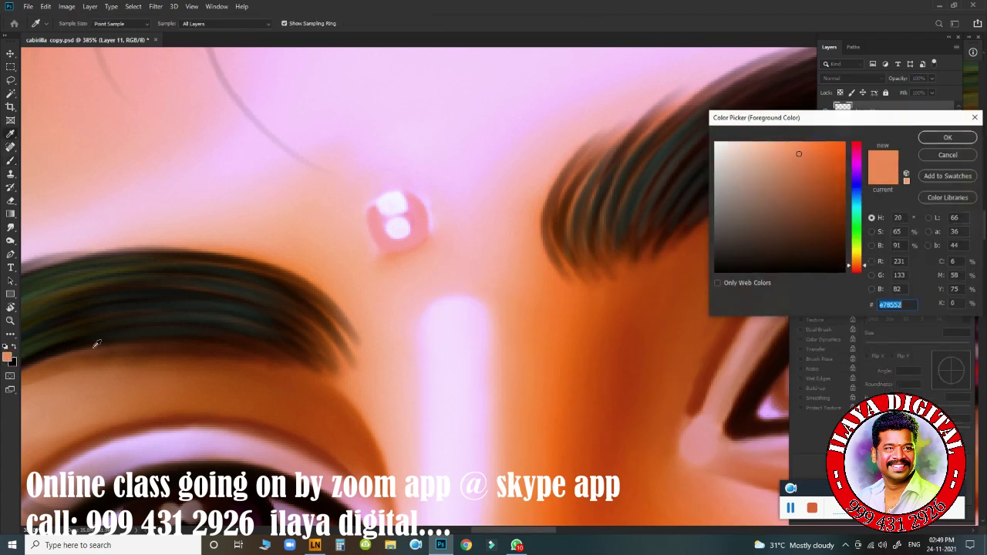
{"action": "left_click", "coordinate": [715, 147]}
{"action": "left_click", "coordinate": [947, 137]}
{"action": "key", "text": "bracketright"}
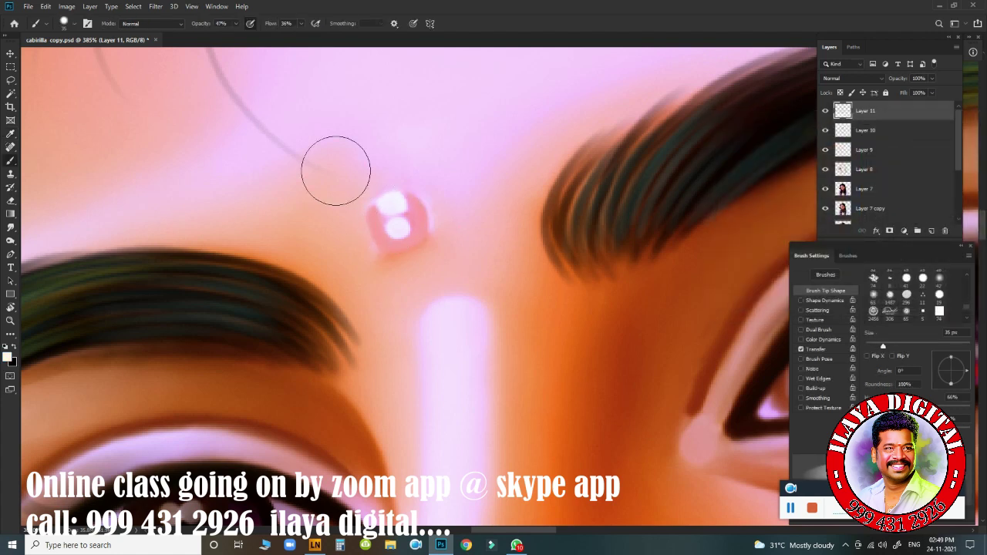
{"action": "left_click", "coordinate": [236, 24]}
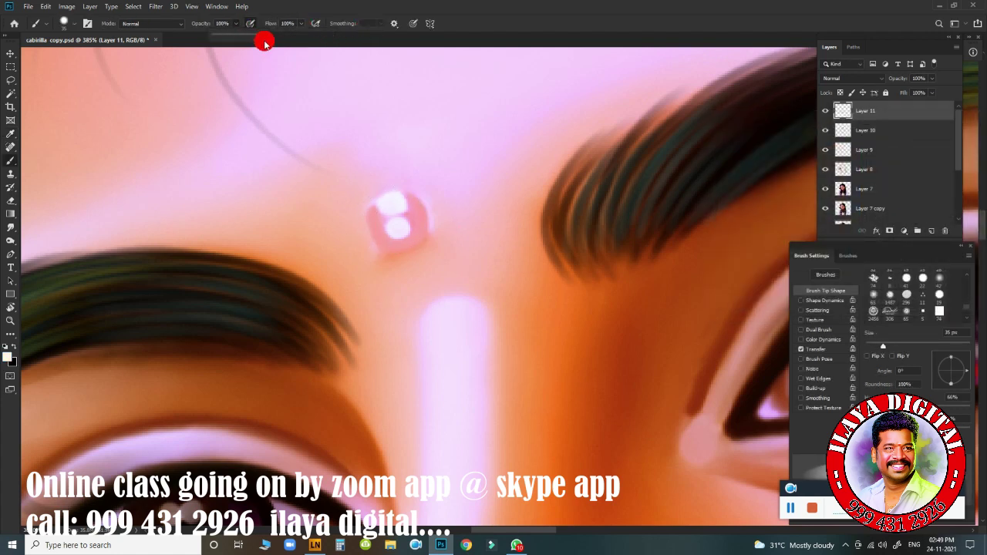
{"action": "left_click", "coordinate": [395, 222]}
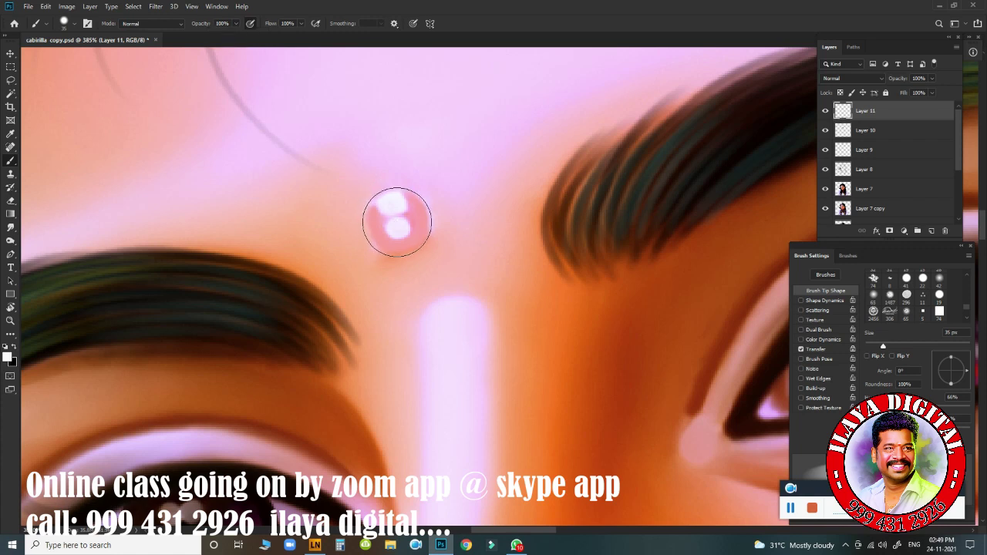
{"action": "left_click", "coordinate": [390, 216]}
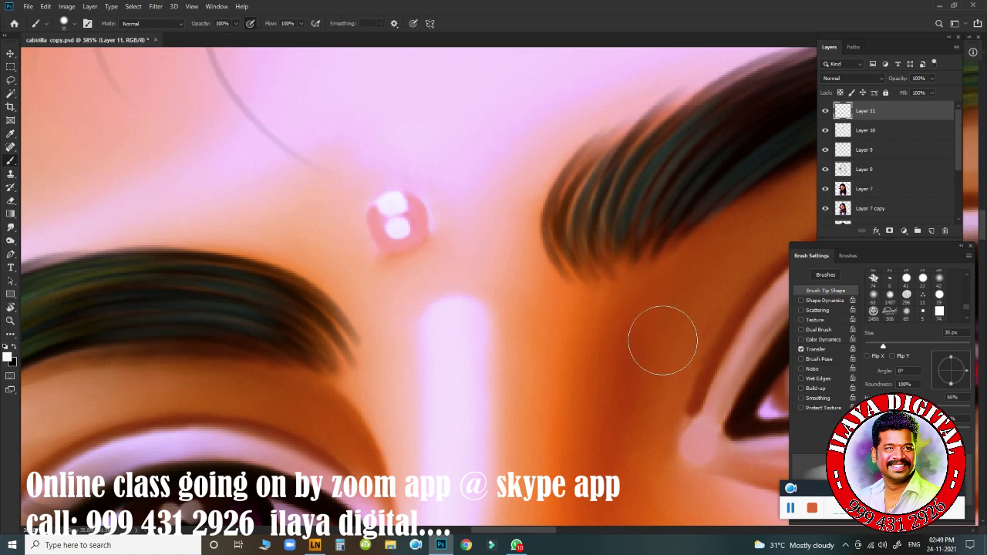
{"action": "left_click_drag", "start_coordinate": [358, 220], "coordinate": [396, 223]}
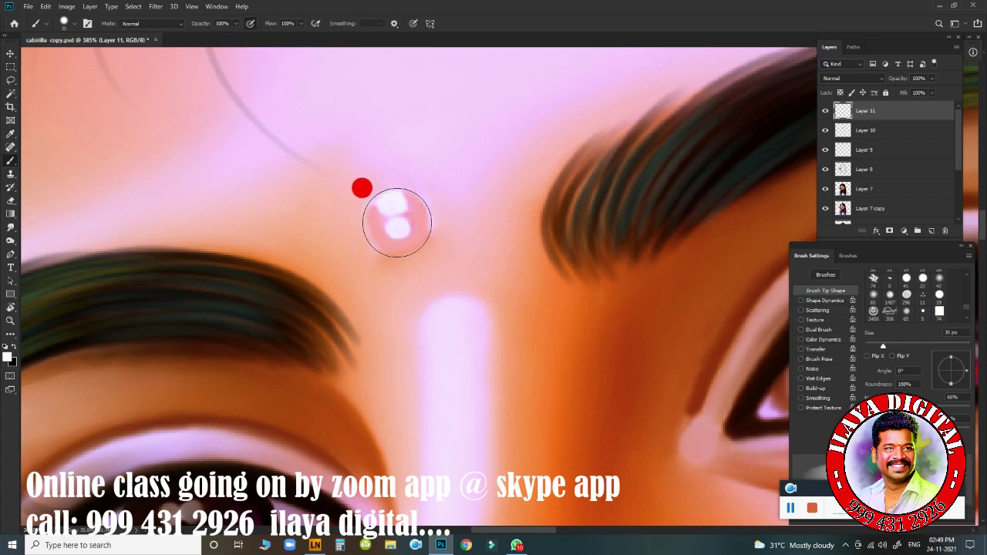
{"action": "scroll", "coordinate": [532, 322], "scroll_direction": "down", "scroll_amount": 3}
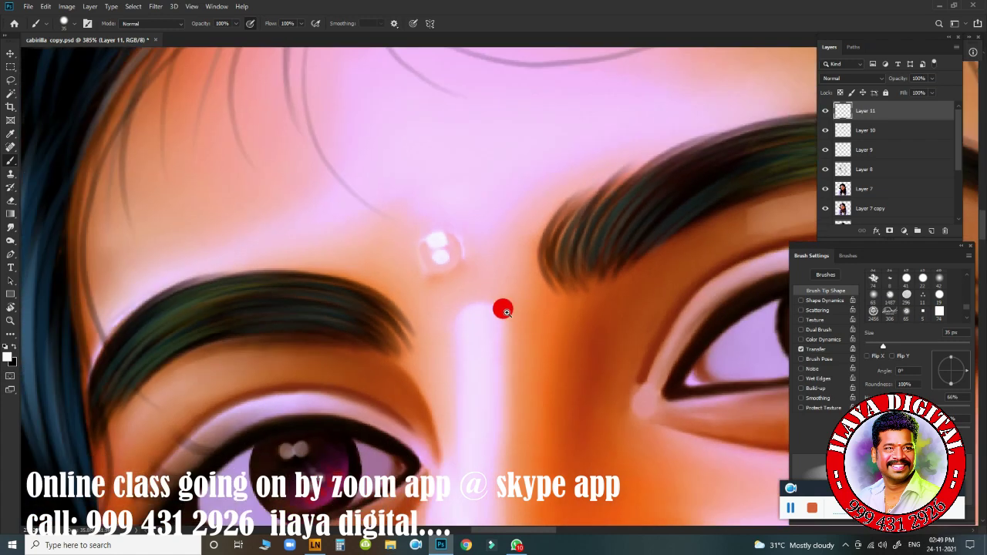
{"action": "left_click_drag", "start_coordinate": [503, 308], "coordinate": [529, 353]}
{"action": "key", "text": "ctrl+z"}
{"action": "left_click", "coordinate": [445, 256]}
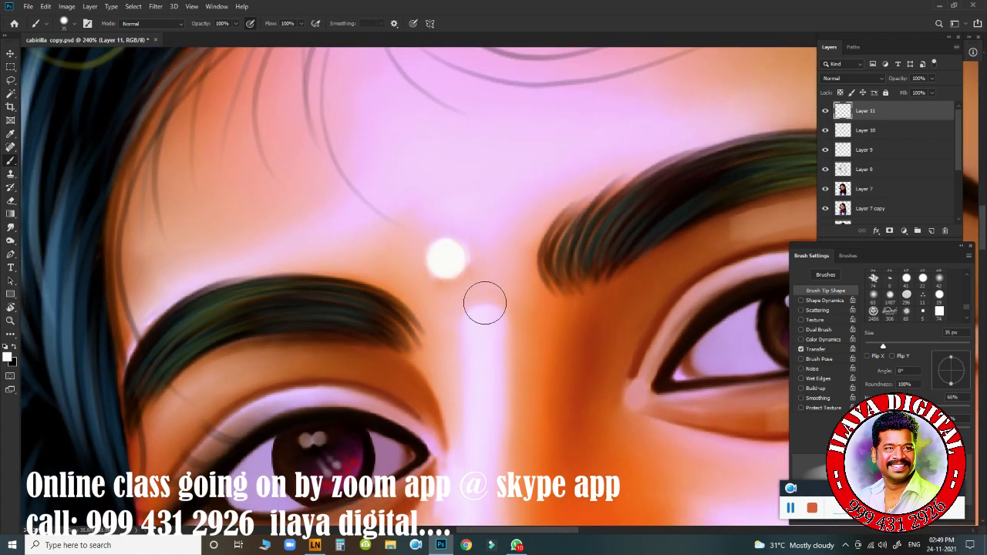
{"action": "scroll", "coordinate": [485, 303], "scroll_direction": "up", "scroll_amount": 3}
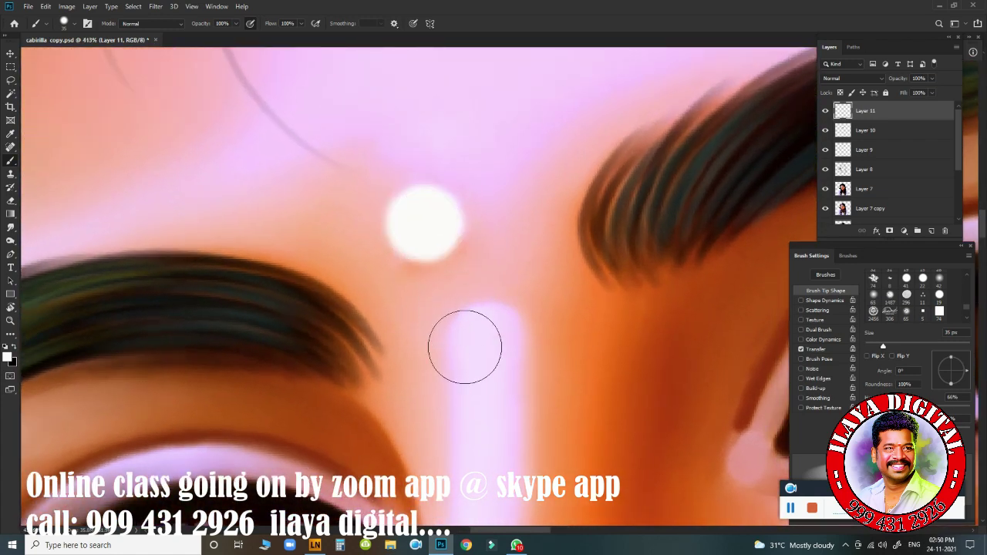
- Paint a dark red dot inside the white bindi with a black centre, then view the whole portrait
{"action": "left_click", "coordinate": [9, 357]}
{"action": "left_click_drag", "start_coordinate": [856, 255], "coordinate": [856, 144]}
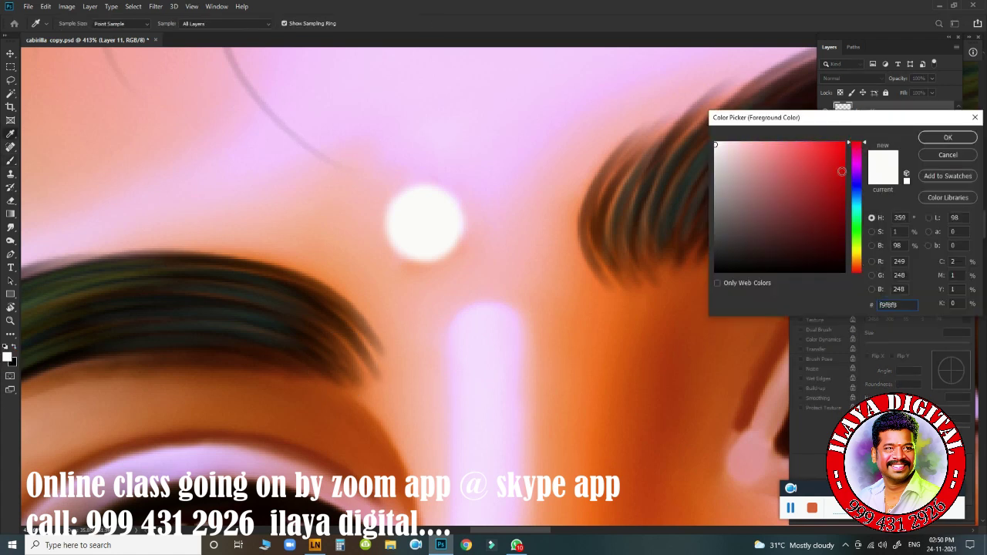
{"action": "left_click", "coordinate": [947, 137]}
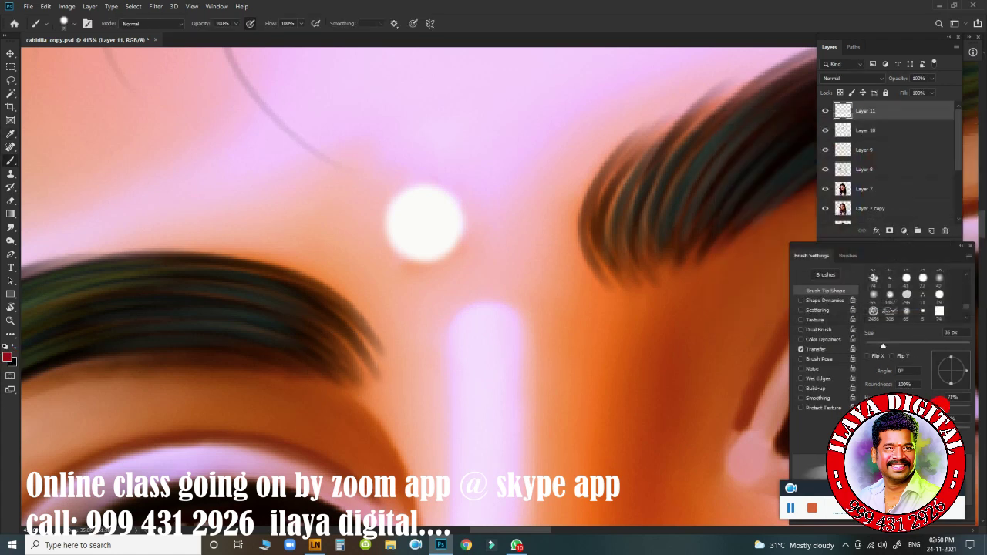
{"action": "key", "text": "bracketleft"}
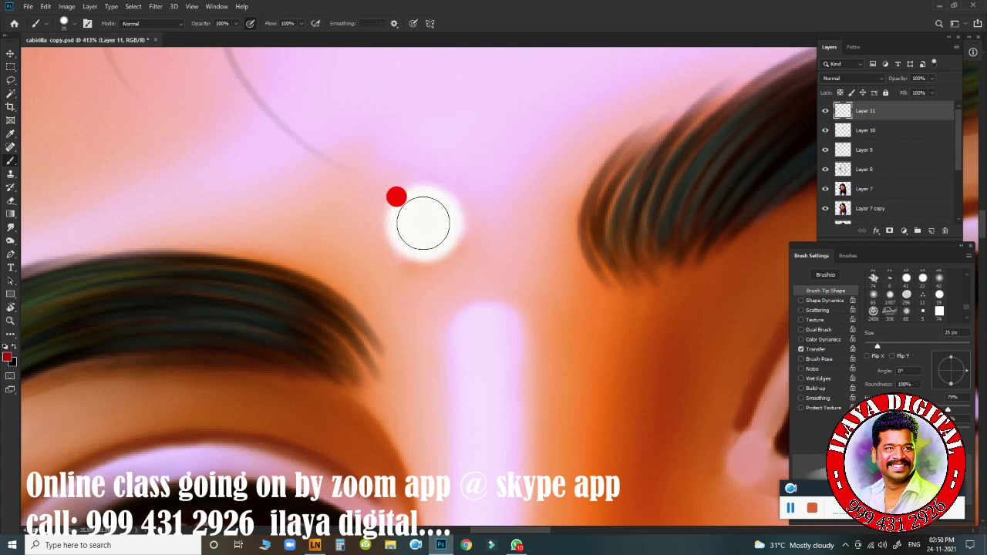
{"action": "left_click", "coordinate": [423, 224]}
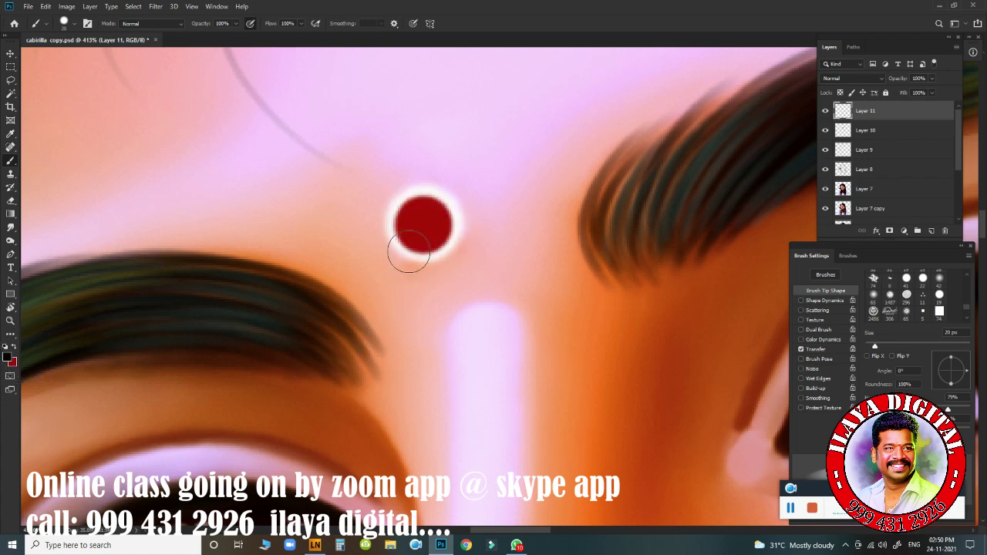
{"action": "key", "text": "bracketright"}
{"action": "left_click", "coordinate": [423, 224]}
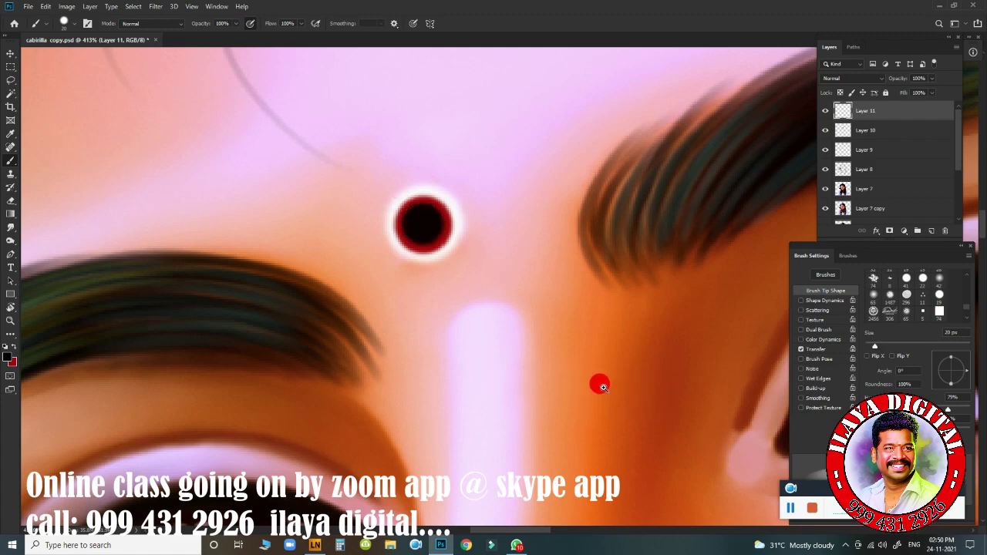
{"action": "key", "text": "ctrl+0"}
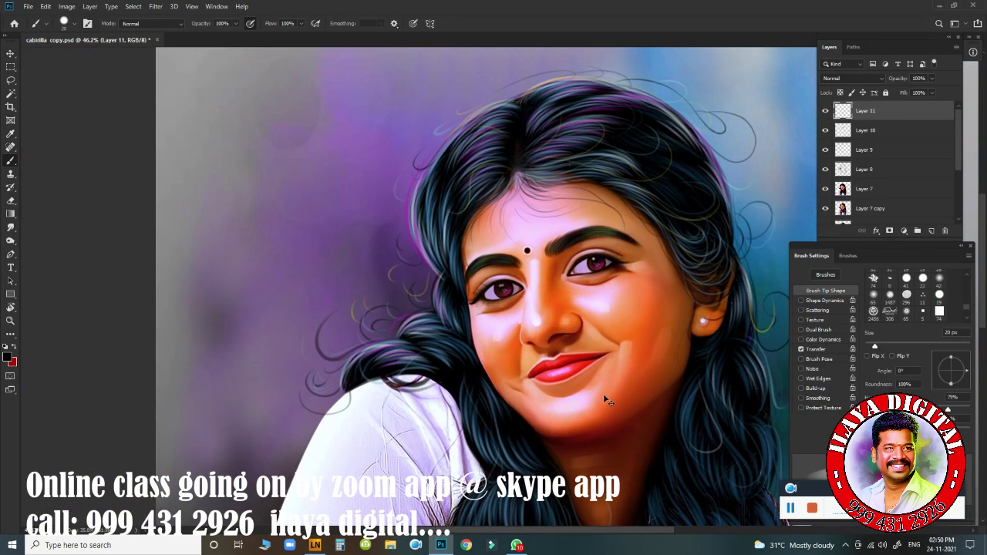
- Merge the painted layers down to Layer 7 copy into Layer 11
{"action": "key", "text": "ctrl+minus"}
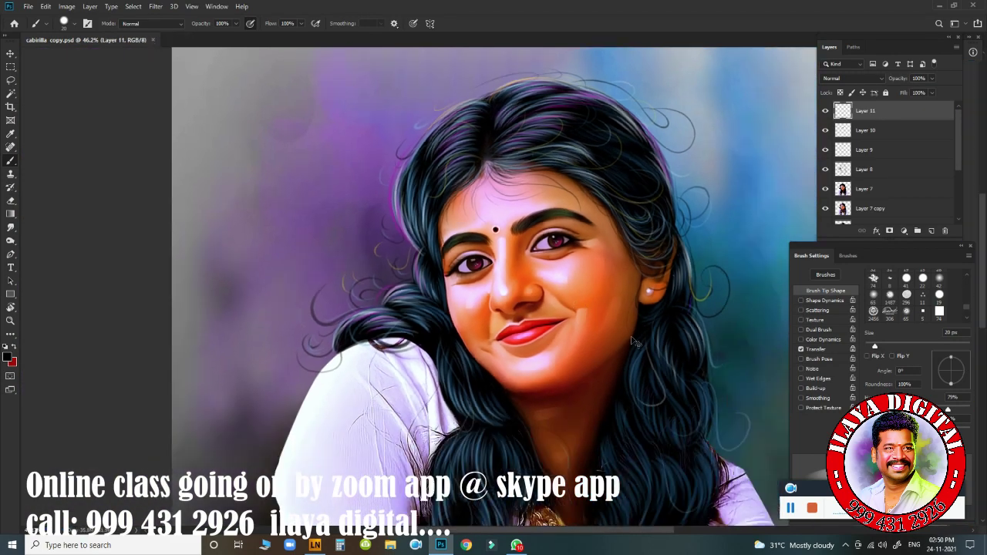
{"action": "key", "text": "ctrl+minus"}
{"action": "left_click", "coordinate": [878, 149], "text": "shift"}
{"action": "left_click", "coordinate": [877, 169], "text": "shift"}
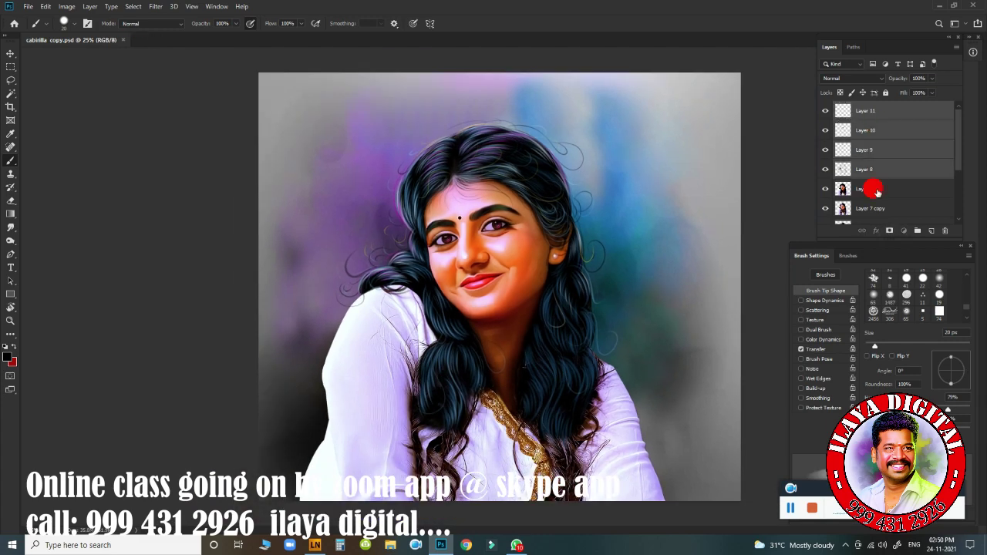
{"action": "left_click", "coordinate": [879, 188], "text": "shift"}
{"action": "left_click", "coordinate": [884, 208], "text": "shift"}
{"action": "key", "text": "ctrl+e"}
- Toggle Layer 11's visibility to compare the painting with the original photo
{"action": "double_click", "coordinate": [825, 111]}
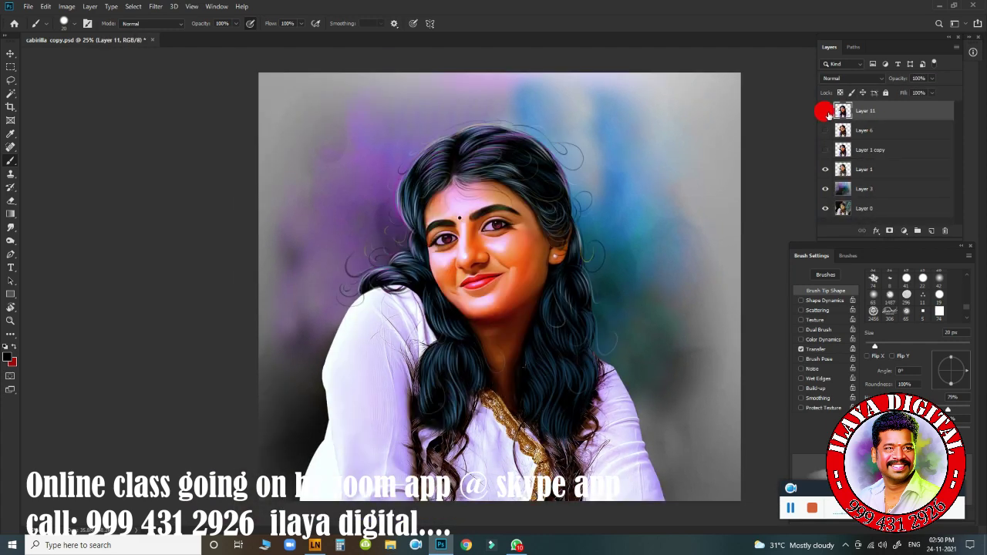
{"action": "double_click", "coordinate": [825, 111]}
{"action": "left_click", "coordinate": [825, 112]}
{"action": "double_click", "coordinate": [825, 111]}
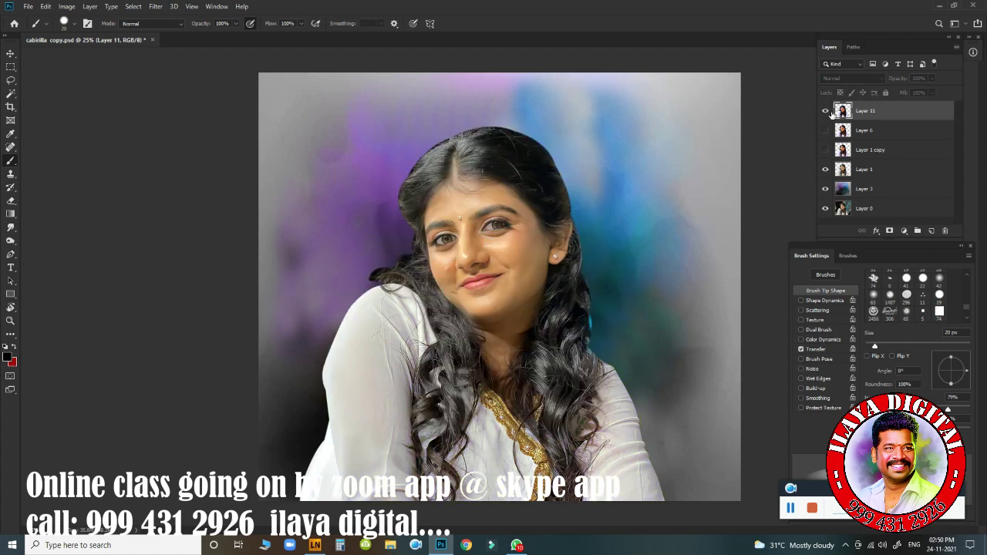
{"action": "left_click", "coordinate": [825, 111]}
{"action": "left_click", "coordinate": [833, 111]}
- Duplicate blurred Layer 3 to the top and erase its centre to reveal the face and hair
{"action": "left_click", "coordinate": [883, 190]}
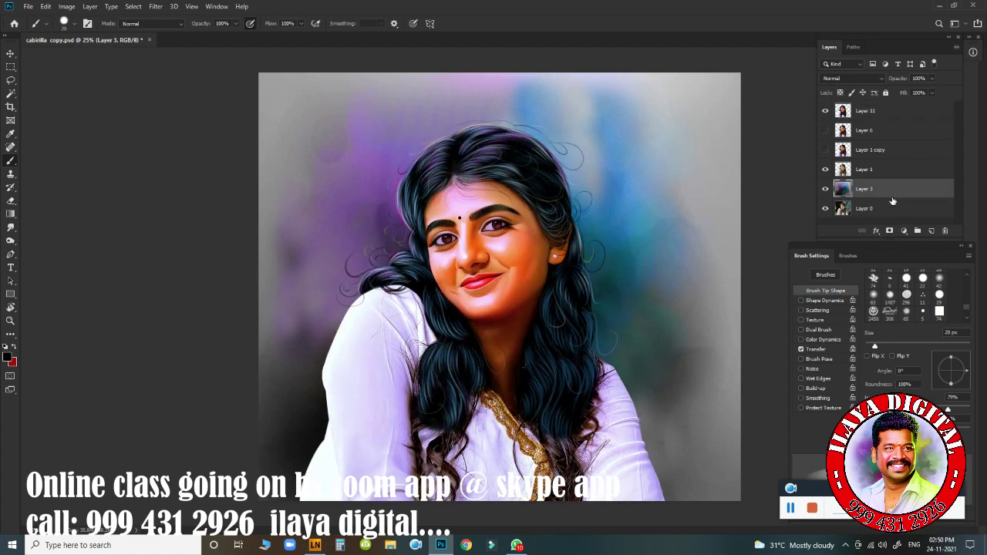
{"action": "key", "text": "ctrl+j"}
{"action": "key", "text": "ctrl+shift+bracketright"}
{"action": "key", "text": "e"}
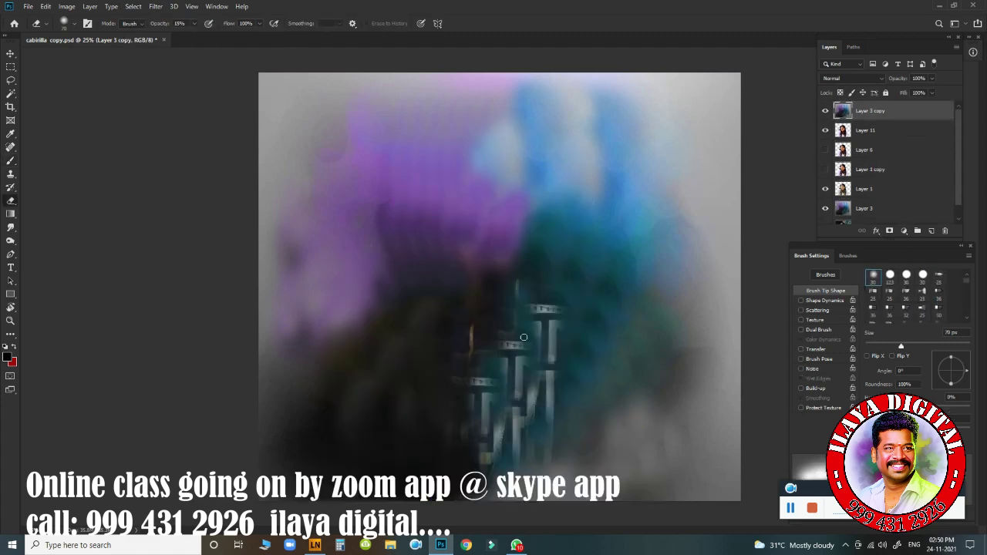
{"action": "mouse_move", "coordinate": [505, 283]}
{"action": "left_mouse_down"}
{"action": "mouse_move", "coordinate": [364, 254]}
{"action": "mouse_move", "coordinate": [591, 276]}
{"action": "left_mouse_up"}
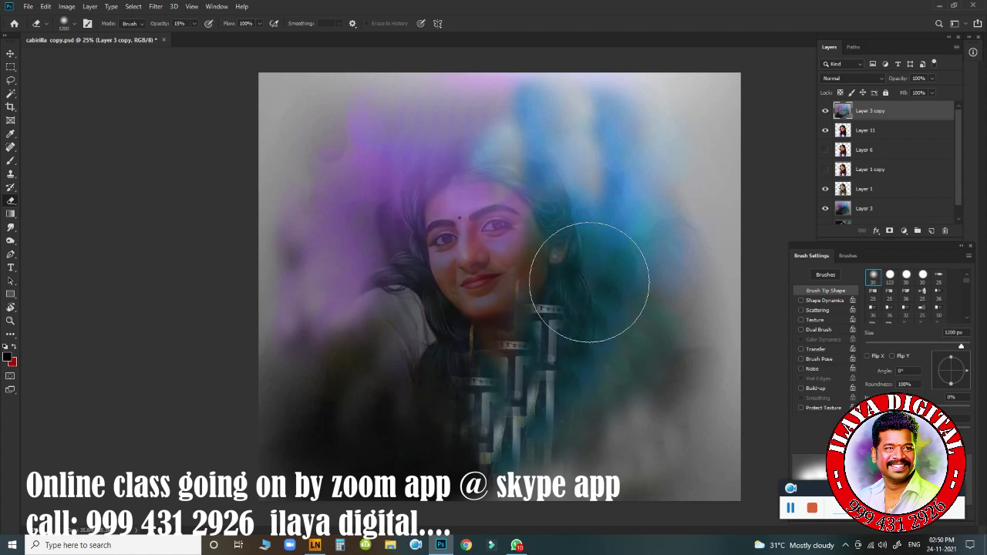
{"action": "key", "text": "bracketright"}
{"action": "mouse_move", "coordinate": [463, 192]}
{"action": "left_mouse_down"}
{"action": "mouse_move", "coordinate": [476, 132]}
{"action": "mouse_move", "coordinate": [414, 103]}
{"action": "mouse_move", "coordinate": [370, 165]}
{"action": "mouse_move", "coordinate": [427, 129]}
{"action": "mouse_move", "coordinate": [370, 172]}
{"action": "mouse_move", "coordinate": [378, 209]}
{"action": "mouse_move", "coordinate": [410, 144]}
{"action": "left_mouse_up"}
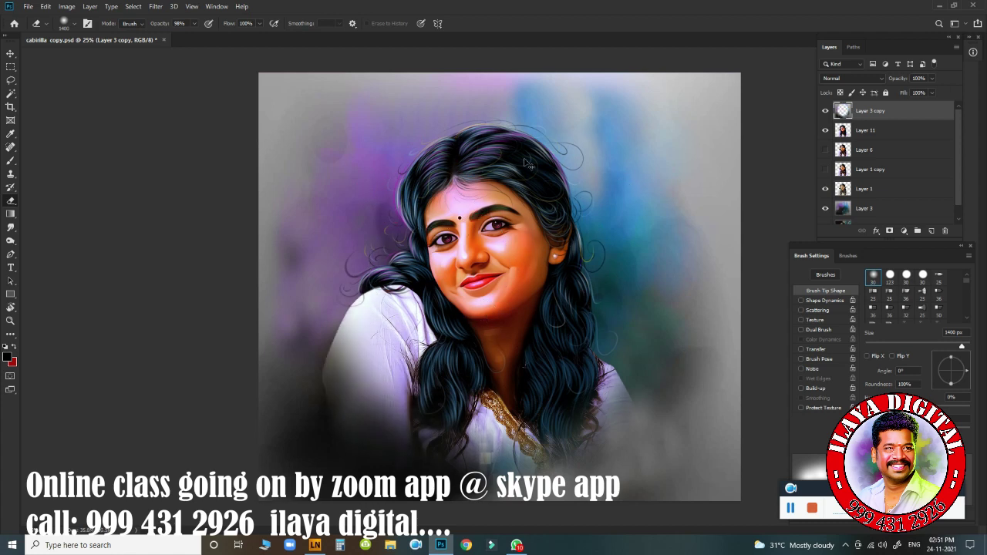
- Add empty Layer 12 and draw a rectangular selection along the canvas's right side
{"action": "key", "text": "ctrl+shift+n"}
{"action": "key", "text": "Return"}
{"action": "key", "text": "m"}
{"action": "left_click_drag", "start_coordinate": [771, 47], "coordinate": [652, 524]}
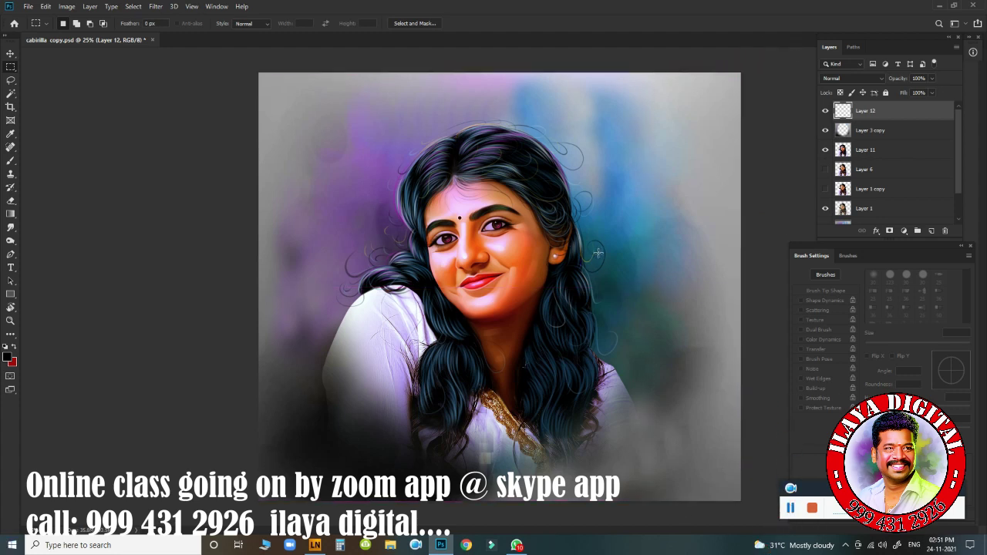
- Stroke the full-canvas selection with a 100 px inside border, then raise Lightness to turn it white
{"action": "key", "text": "ctrl+minus"}
{"action": "left_click_drag", "start_coordinate": [386, 141], "coordinate": [723, 401]}
{"action": "right_click", "coordinate": [558, 249]}
{"action": "left_click", "coordinate": [565, 385]}
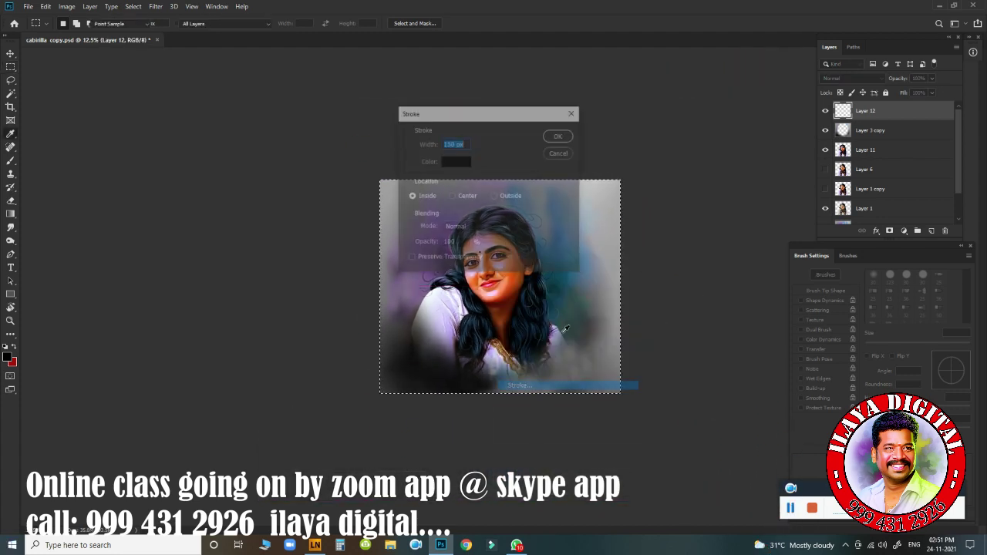
{"action": "type", "text": "100"}
{"action": "key", "text": "Return"}
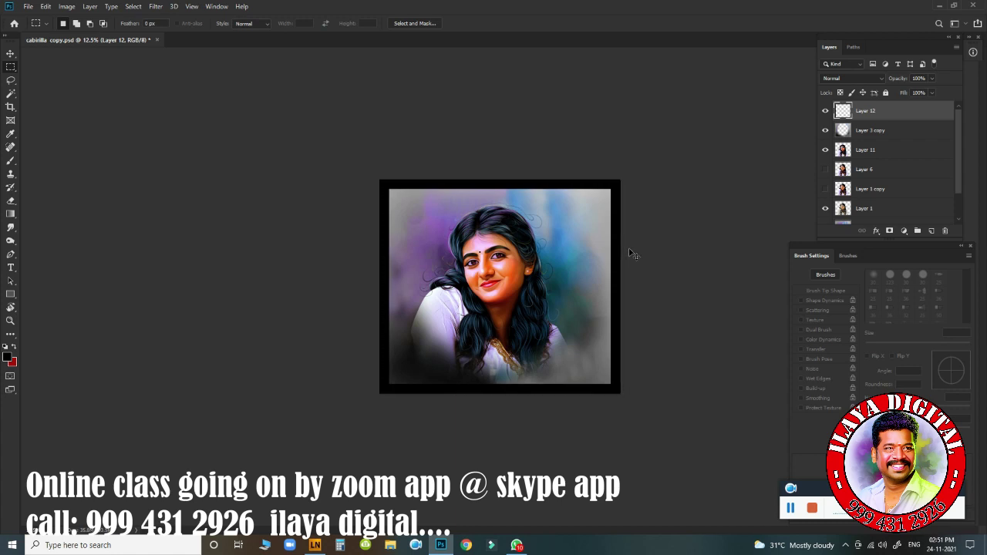
{"action": "key", "text": "ctrl+u"}
{"action": "mouse_move", "coordinate": [806, 187]}
{"action": "left_mouse_down"}
{"action": "mouse_move", "coordinate": [858, 187]}
{"action": "mouse_move", "coordinate": [749, 187]}
{"action": "mouse_move", "coordinate": [855, 194]}
{"action": "left_mouse_up"}
{"action": "left_click", "coordinate": [926, 81]}
- Open the 'ilaya loago 2021 copy' logo PNG from the Desktop
{"action": "left_click", "coordinate": [27, 7]}
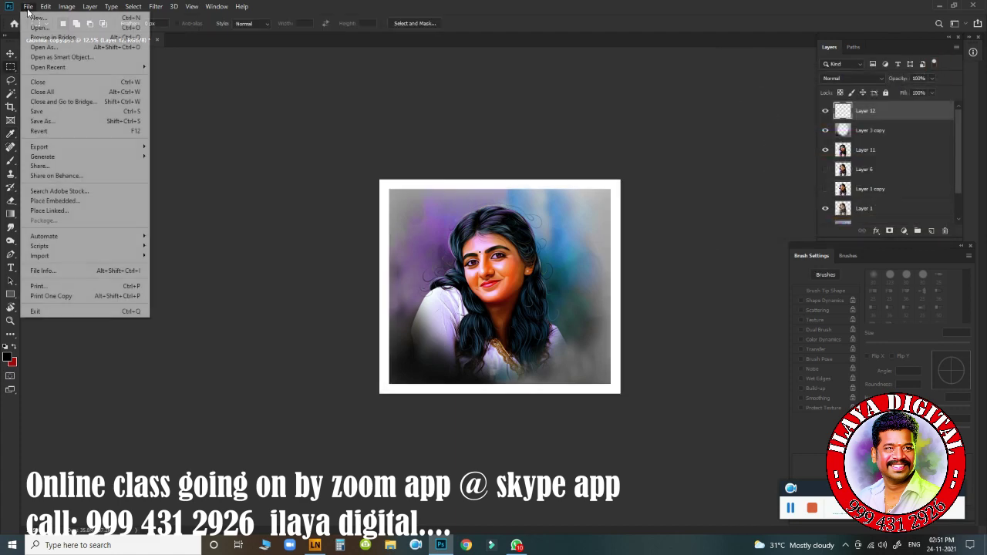
{"action": "left_click", "coordinate": [40, 27]}
{"action": "left_click", "coordinate": [42, 125]}
{"action": "left_click", "coordinate": [375, 89]}
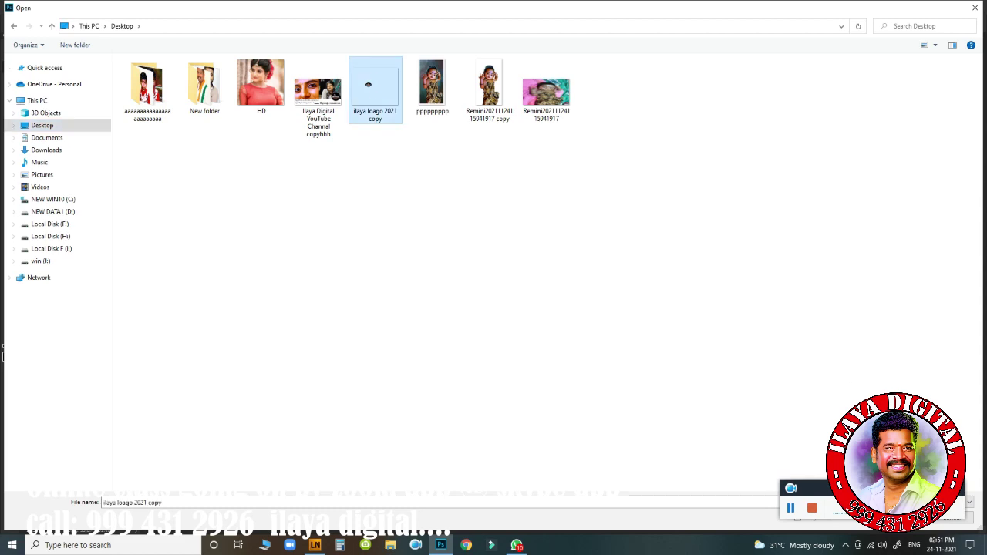
{"action": "key", "text": "Return"}
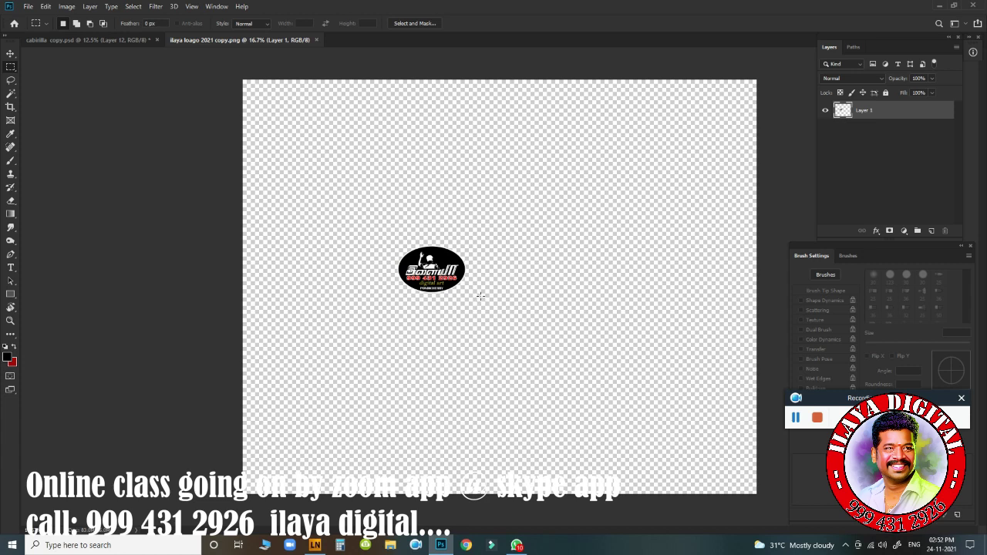
- Move the logo onto the portrait and place it in the top-right corner
{"action": "key", "text": "v"}
{"action": "mouse_move", "coordinate": [431, 270]}
{"action": "left_mouse_down"}
{"action": "mouse_move", "coordinate": [319, 242]}
{"action": "mouse_move", "coordinate": [131, 40]}
{"action": "mouse_move", "coordinate": [481, 268]}
{"action": "left_mouse_up"}
{"action": "key", "text": "ctrl+0"}
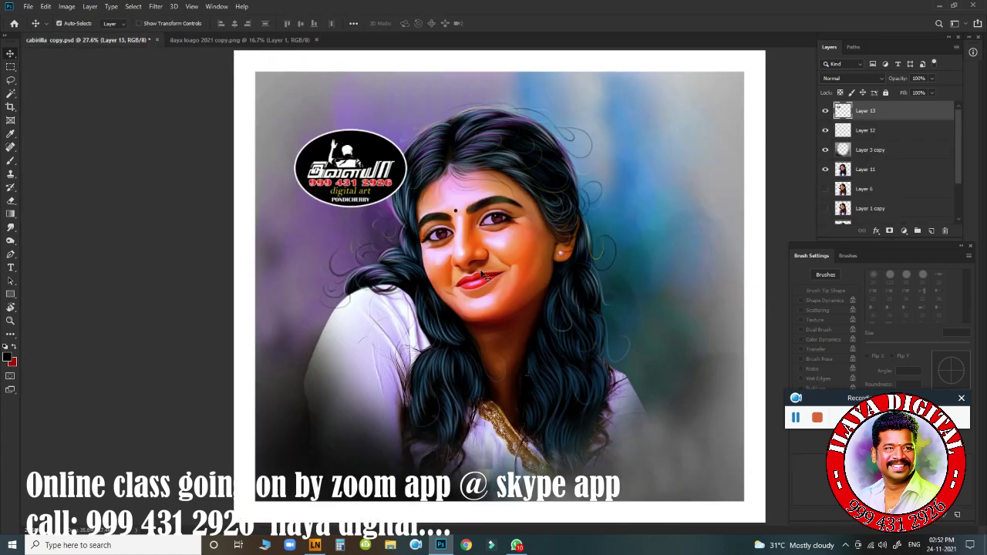
{"action": "left_click_drag", "start_coordinate": [352, 166], "coordinate": [676, 122]}
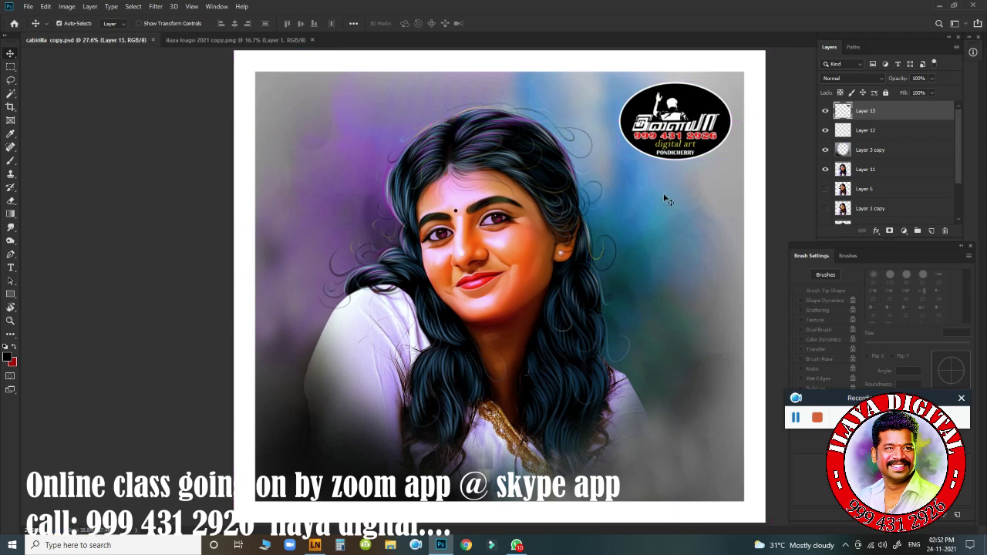
- Check Image Size without changes, then hide Layer 11 to show the original photo
{"action": "key", "text": "ctrl+alt+i"}
{"action": "left_click", "coordinate": [606, 265]}
{"action": "left_click", "coordinate": [825, 169]}
{"action": "left_click", "coordinate": [826, 169]}
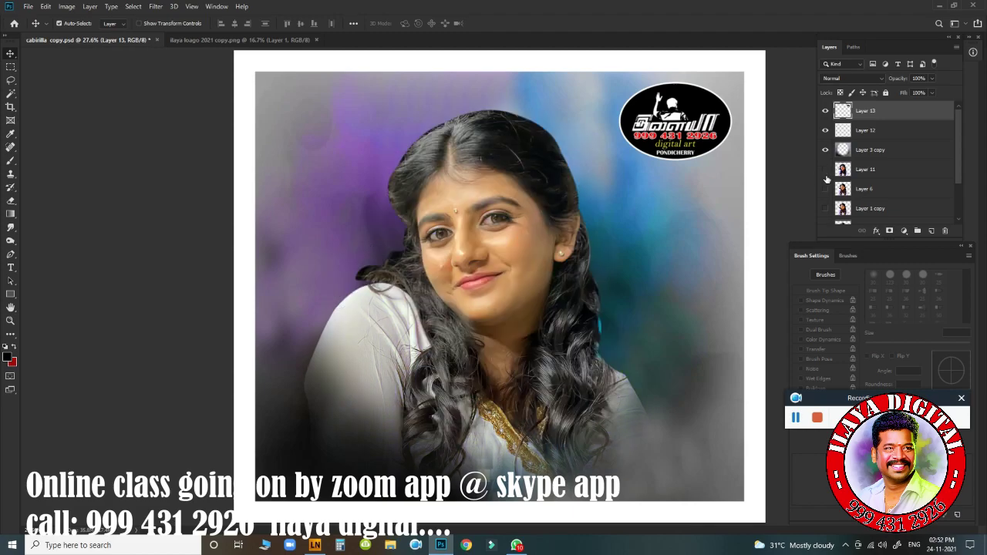